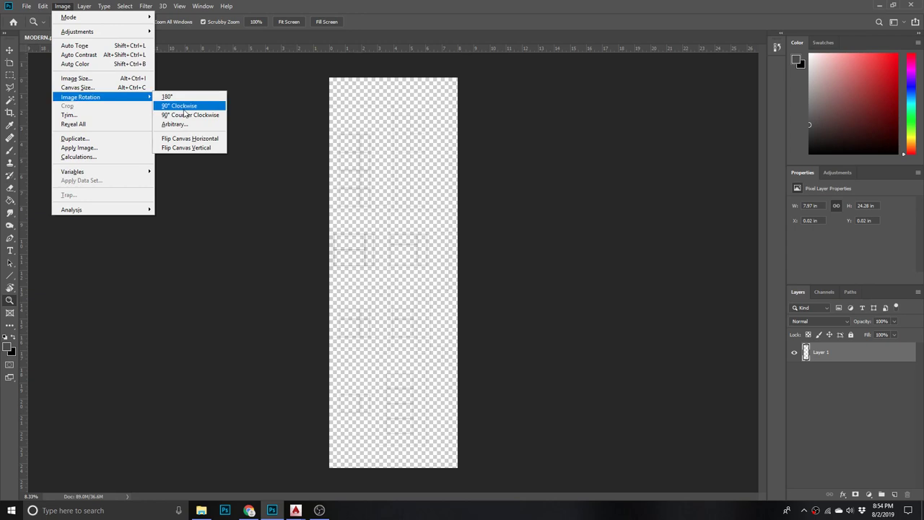
# - Rotate the elevation 90° counter-clockwise into landscape and crop outward to add margin on every side
pyautogui.click(188, 117)
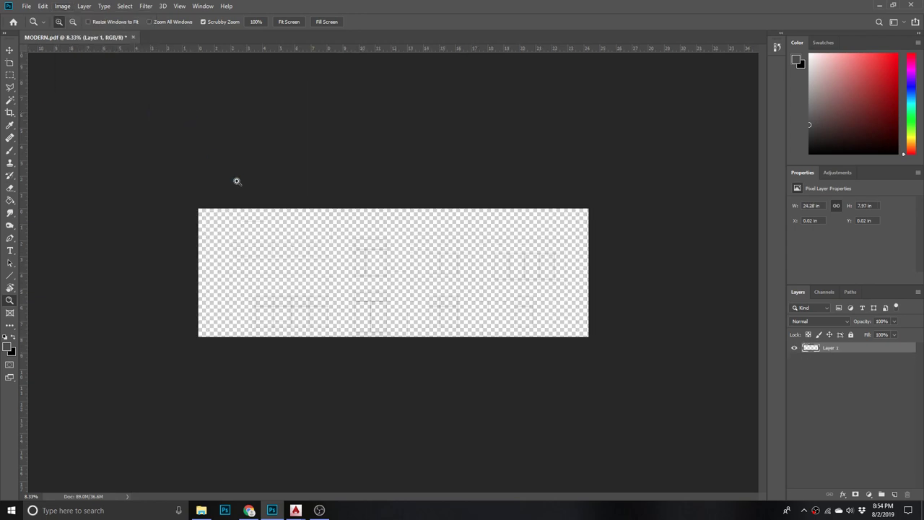
pyautogui.click(9, 113)
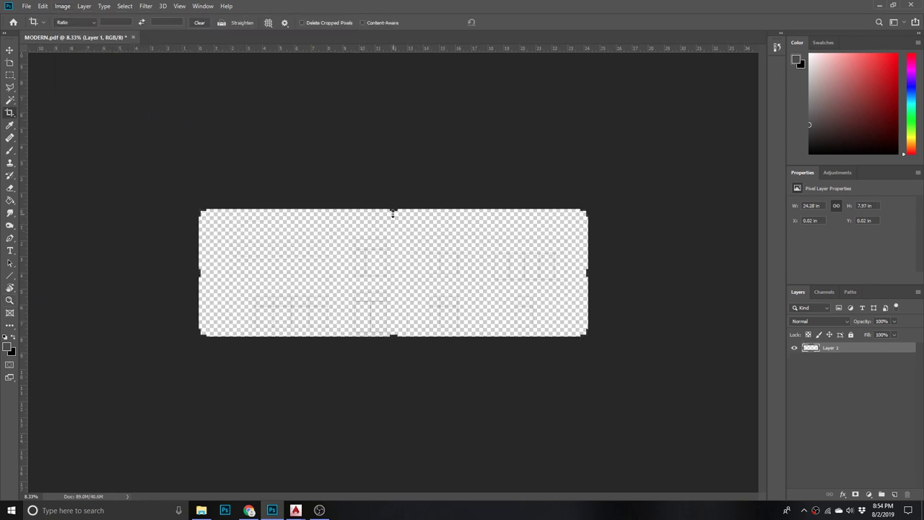
pyautogui.moveTo(394, 209); pyautogui.dragTo(394, 195)
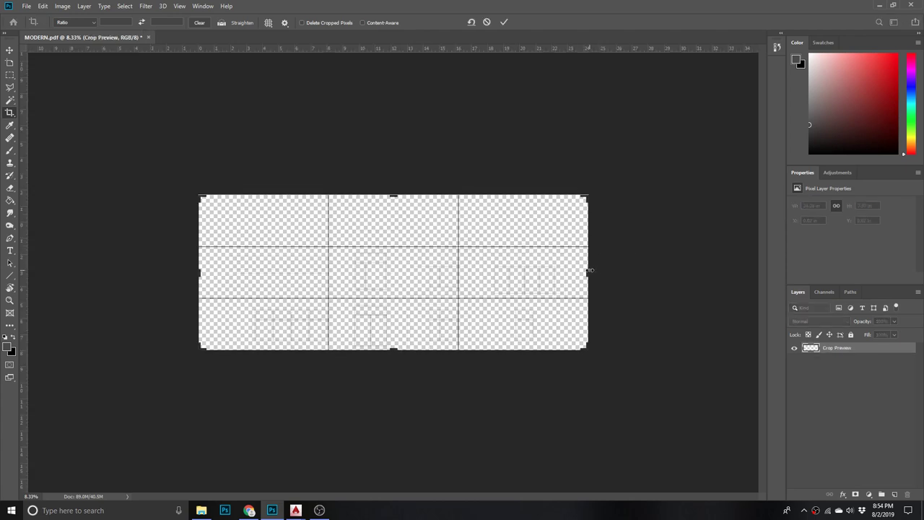
pyautogui.moveTo(591, 270); pyautogui.dragTo(609, 270)
pyautogui.moveTo(401, 347); pyautogui.dragTo(401, 360)
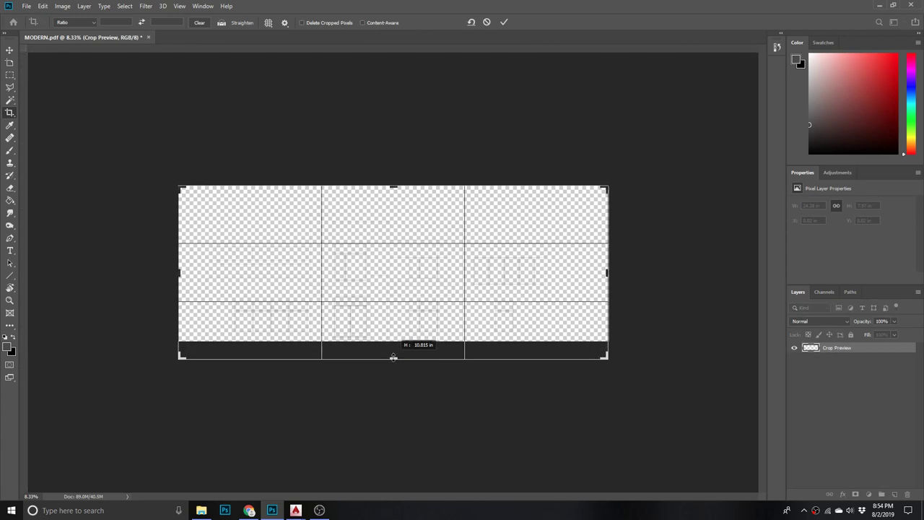
pyautogui.moveTo(177, 270); pyautogui.dragTo(166, 270)
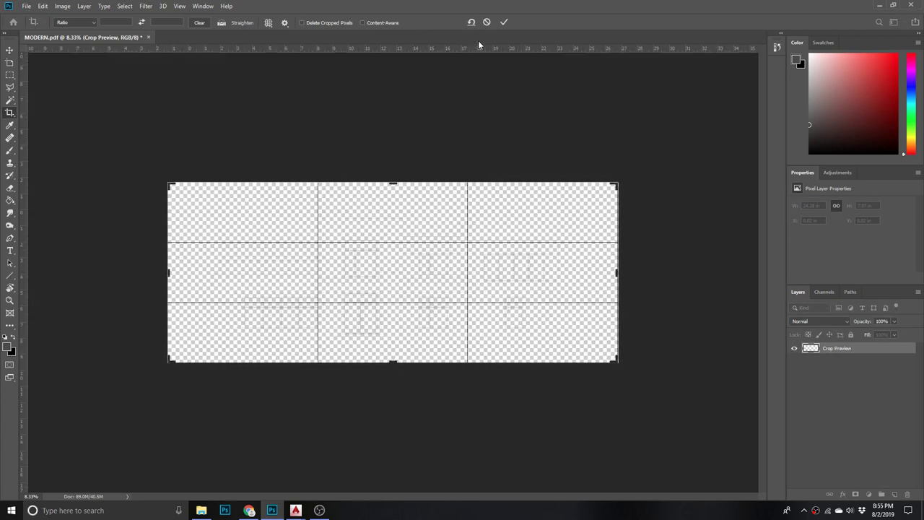
pyautogui.click(505, 23)
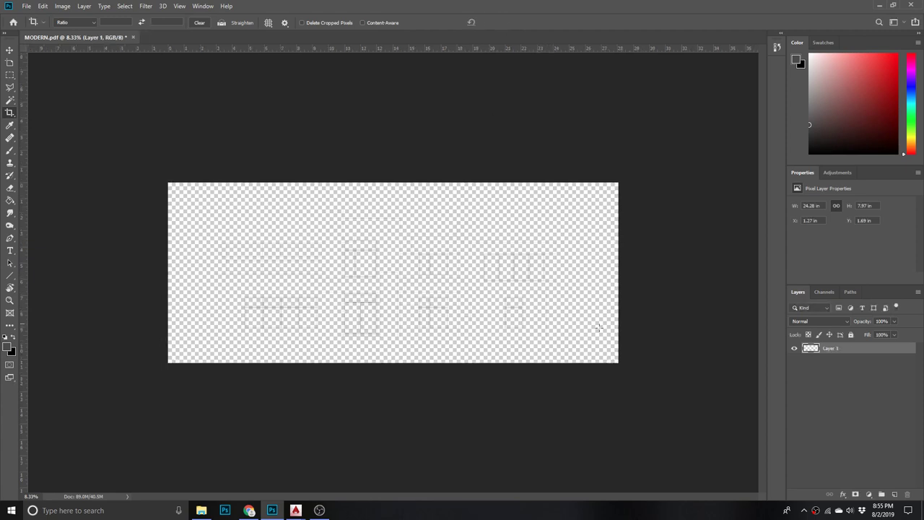
pyautogui.doubleClick(832, 348)
pyautogui.write('LINES')
# - Rename the drawing layer LINES and add a new layer named BACKGROUND beneath it
pyautogui.click(838, 361)
pyautogui.click(839, 349)
pyautogui.click(895, 495)
pyautogui.moveTo(839, 353); pyautogui.dragTo(834, 361)
pyautogui.doubleClick(830, 361)
pyautogui.write('BACKGROUND')
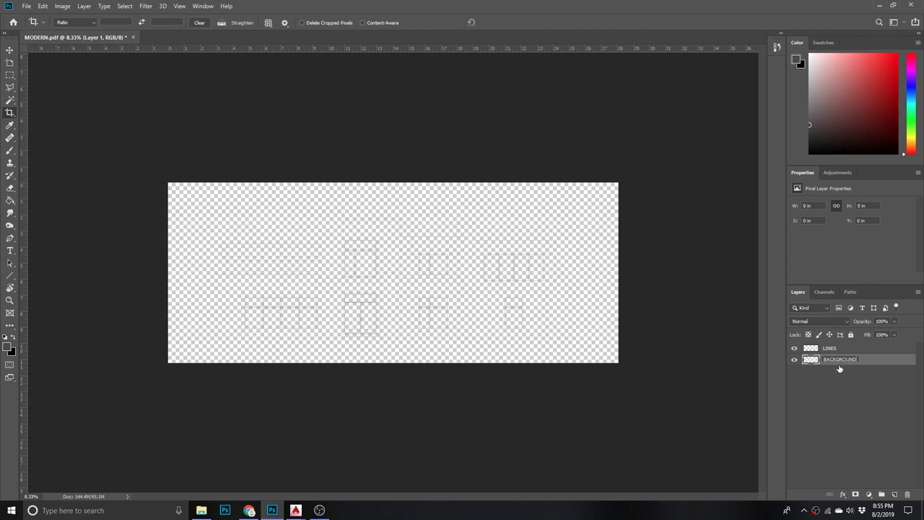
pyautogui.press('Return')
# - Fill the BACKGROUND layer white with the Paint Bucket and zoom in on the drawing
pyautogui.press('d')
pyautogui.press('x')
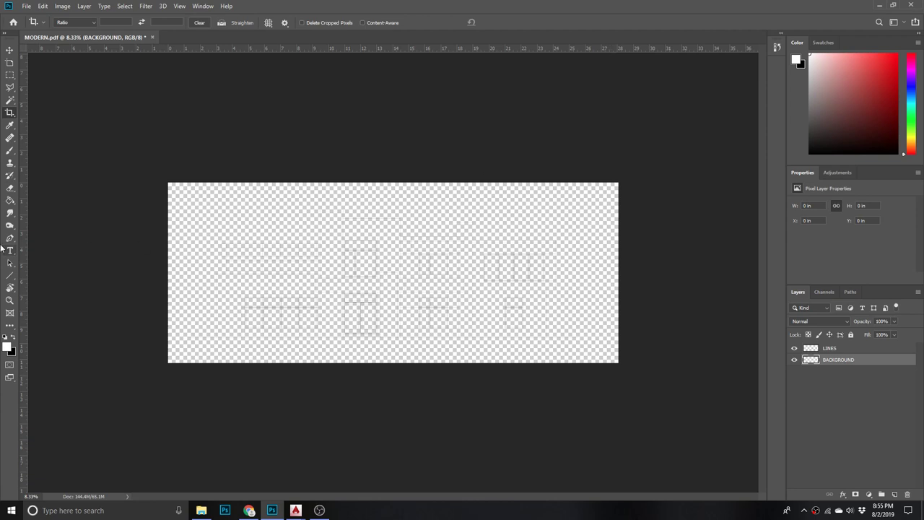
pyautogui.click(10, 200)
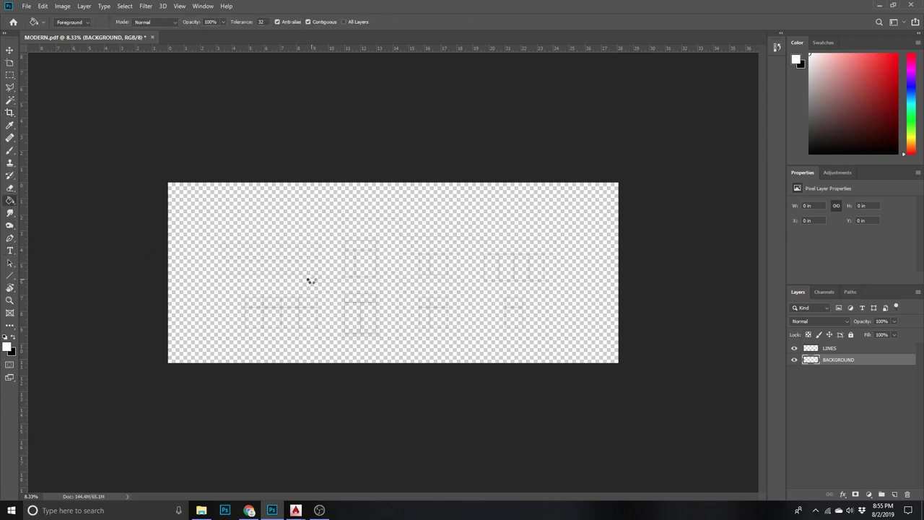
pyautogui.press('z')
pyautogui.click(329, 291)
pyautogui.click(11, 99)
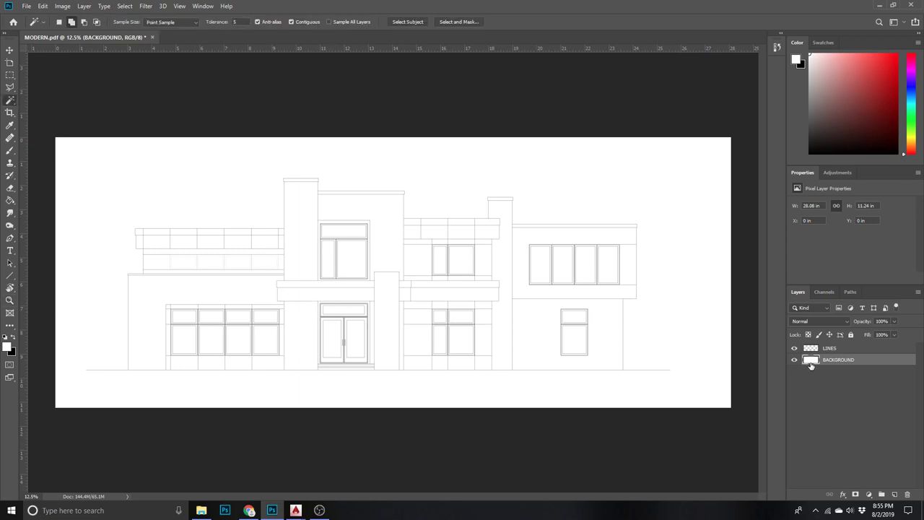
pyautogui.click(836, 351)
# - Lock the LINES layer and Magic Wand-select the left door panel and first window panes
pyautogui.rightClick(841, 343)
pyautogui.click(851, 335)
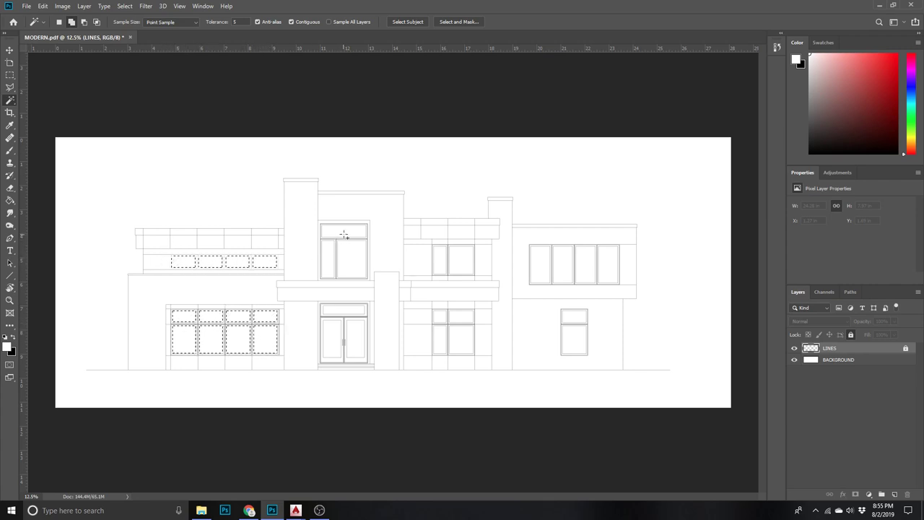
pyautogui.click(332, 338)
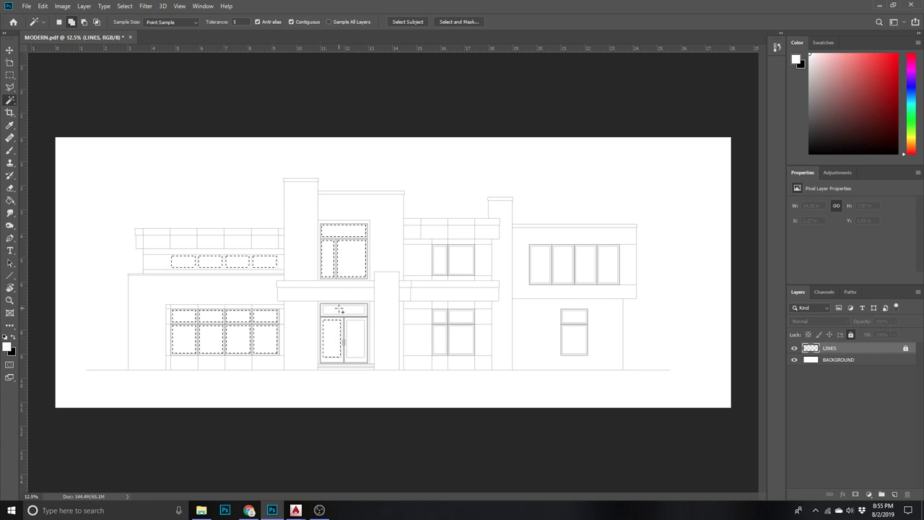
pyautogui.click(437, 317)
pyautogui.click(460, 339)
pyautogui.click(439, 266)
pyautogui.click(458, 263)
# - Add the upper-right and small lower-right window panes to the selection
pyautogui.click(543, 265)
pyautogui.click(563, 268)
pyautogui.click(589, 265)
pyautogui.click(610, 267)
pyautogui.click(580, 318)
pyautogui.click(579, 339)
# - Fill the selected panes solid black on a new layer named WINDOWS, then deselect
pyautogui.press('d')
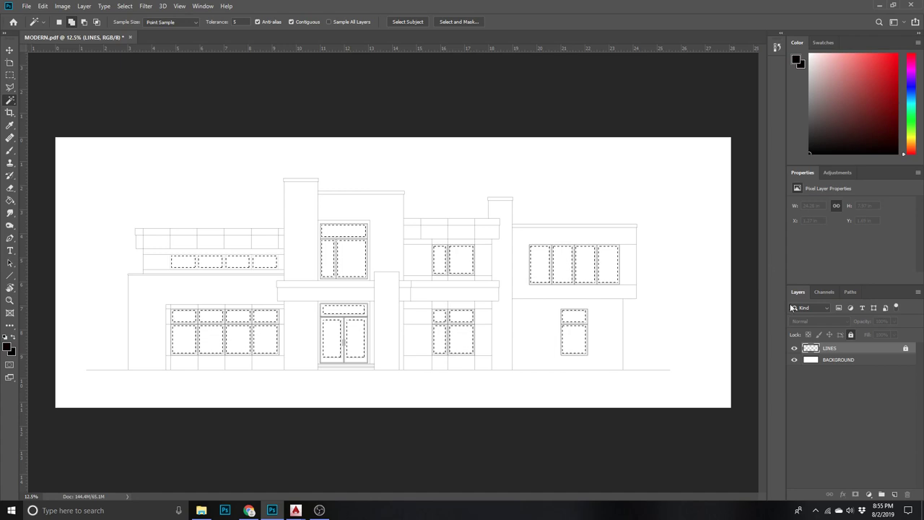
pyautogui.click(894, 494)
pyautogui.doubleClick(830, 348)
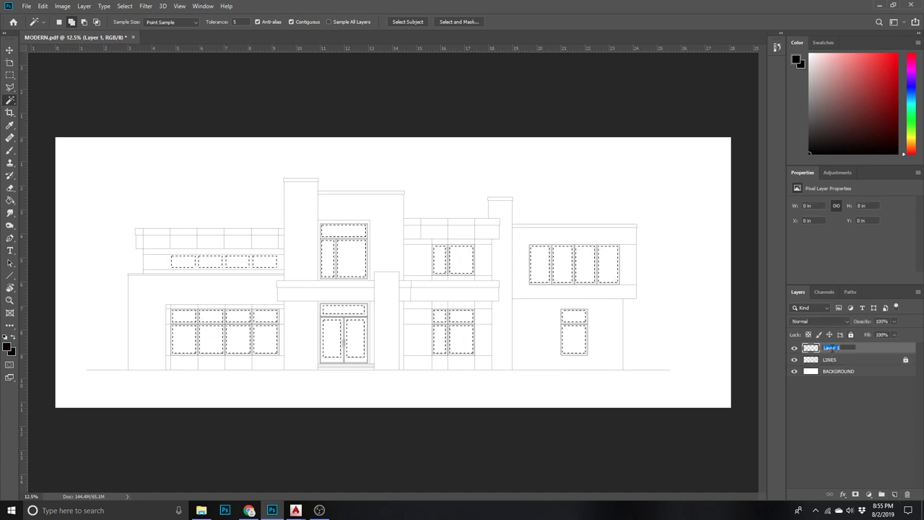
pyautogui.write('WINDOWS')
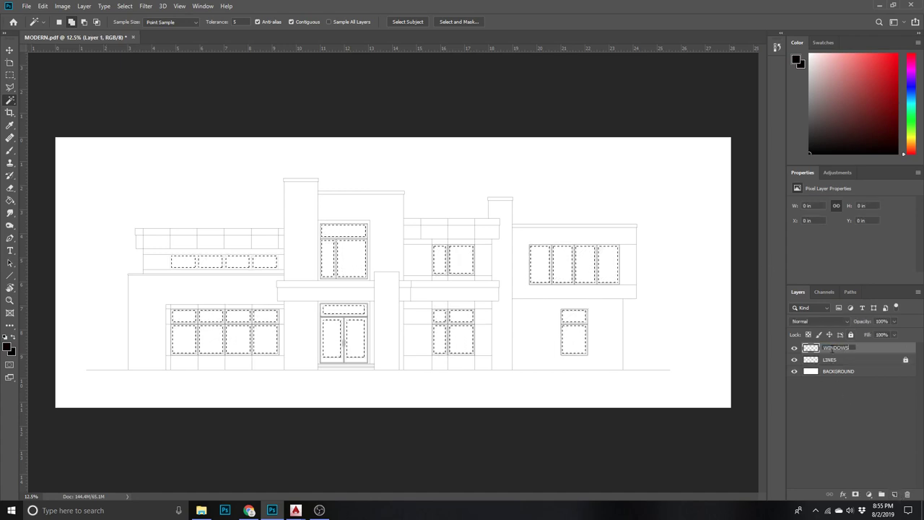
pyautogui.press('Return')
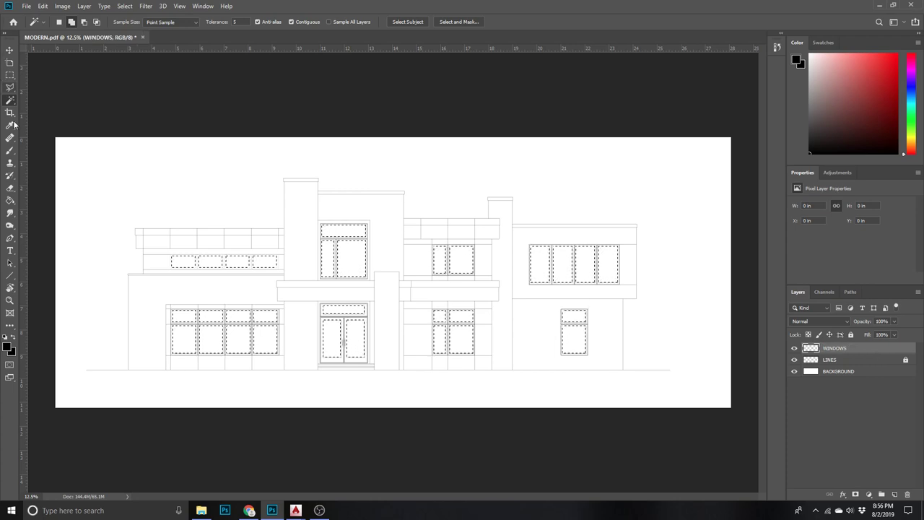
pyautogui.click(9, 201)
pyautogui.click(226, 339)
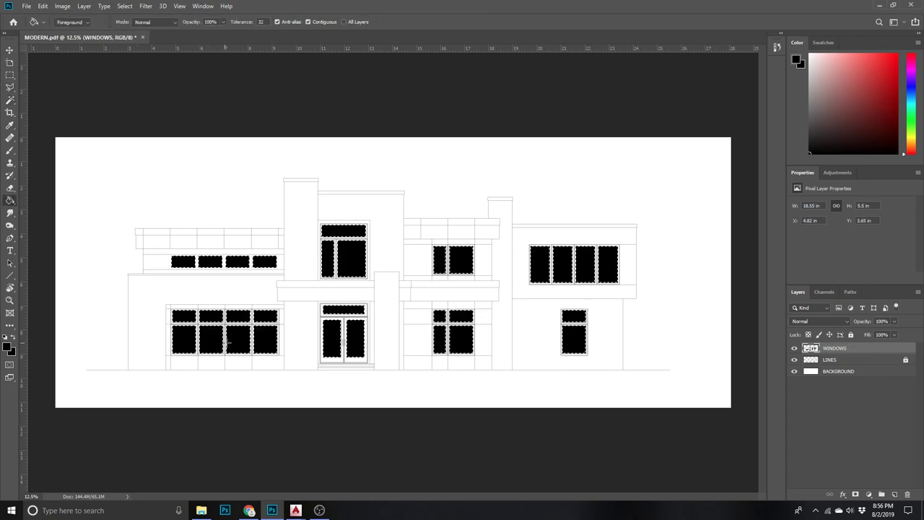
pyautogui.hotkey('ctrl', 'd')
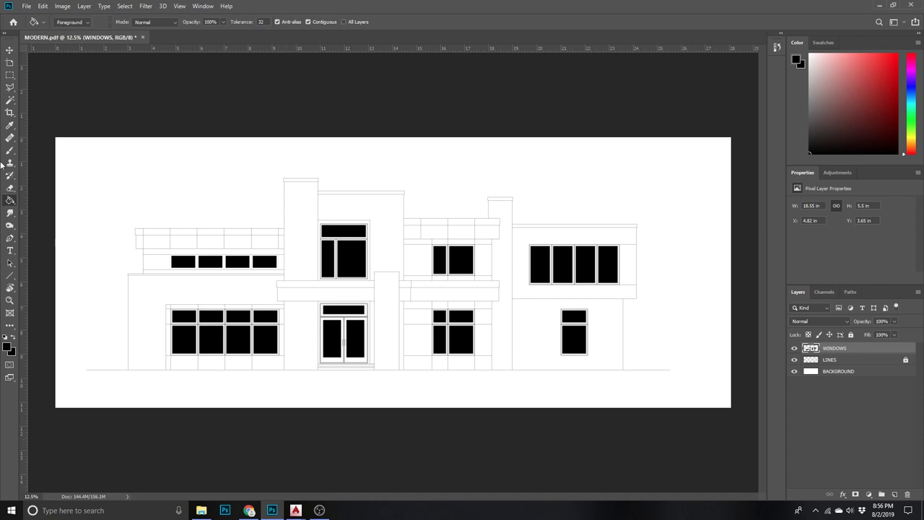
pyautogui.click(9, 75)
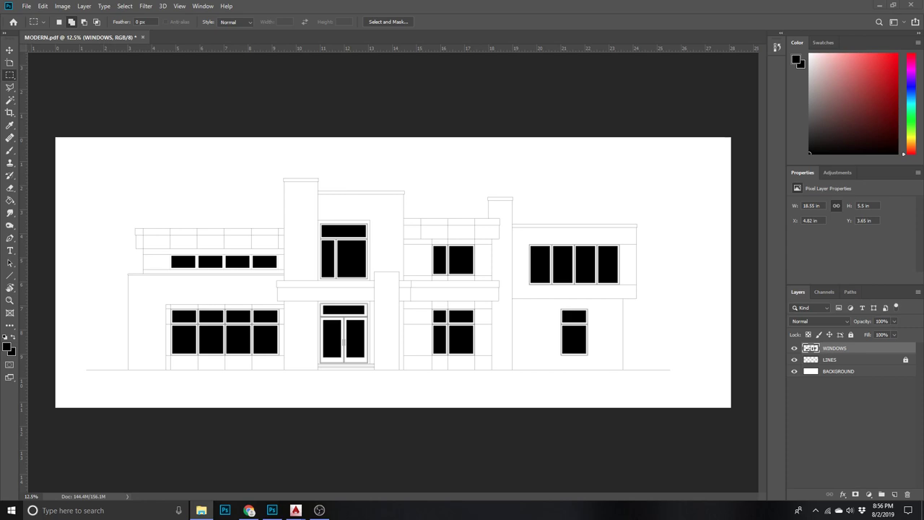
# - Place the concrete texture image and scale it down to a small square
pyautogui.moveTo(201, 510); pyautogui.dragTo(497, 261)
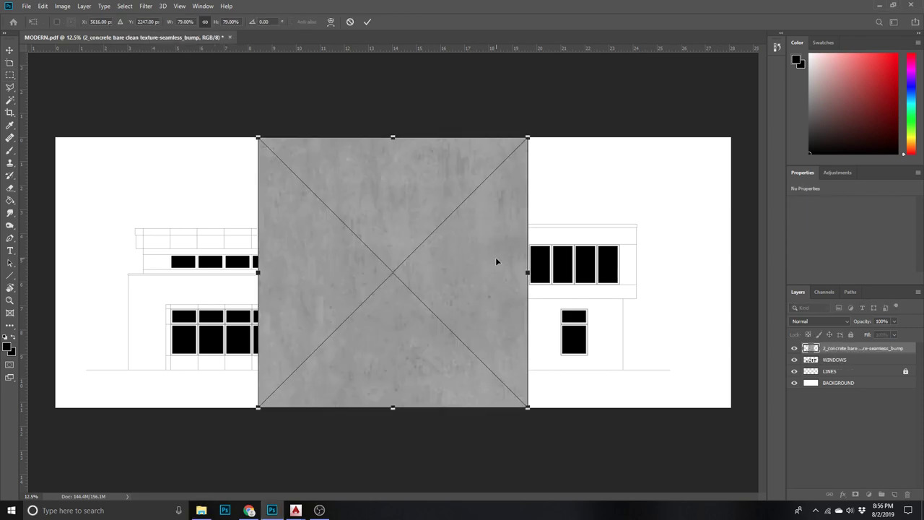
pyautogui.click(368, 22)
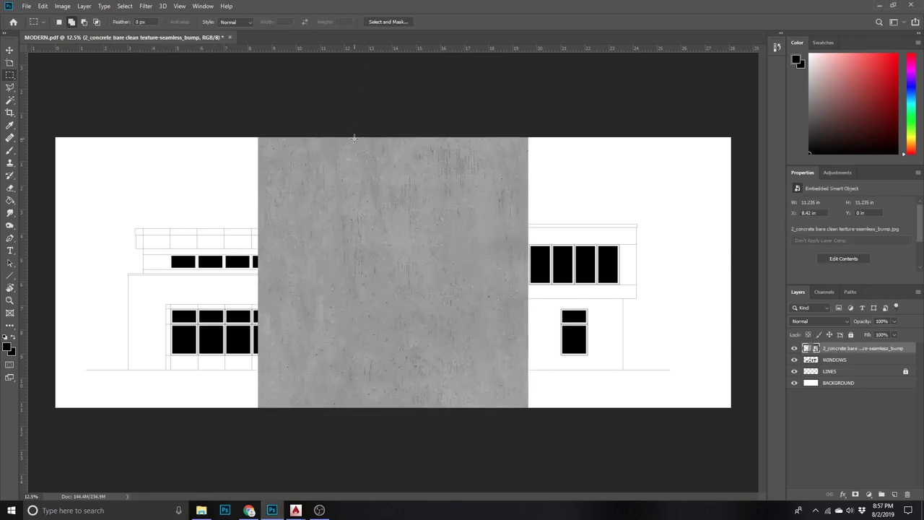
pyautogui.click(9, 50)
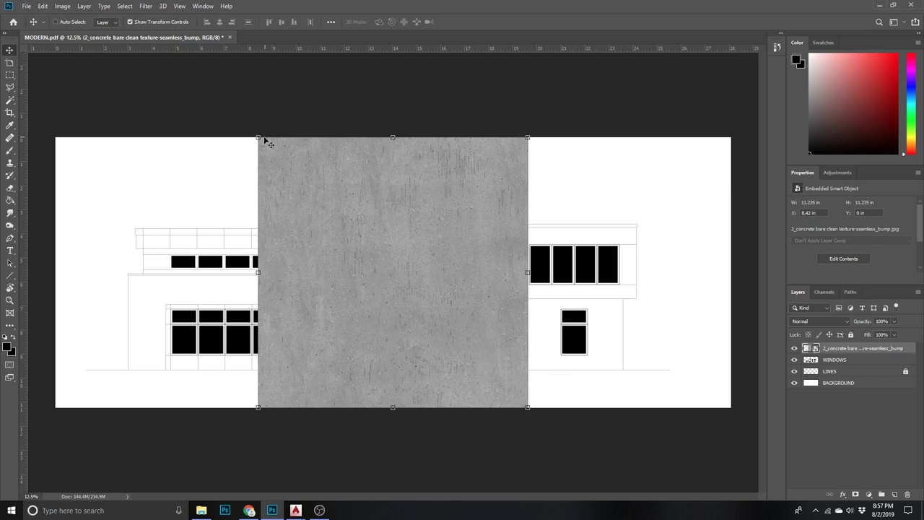
pyautogui.moveTo(257, 136); pyautogui.dragTo(410, 290)
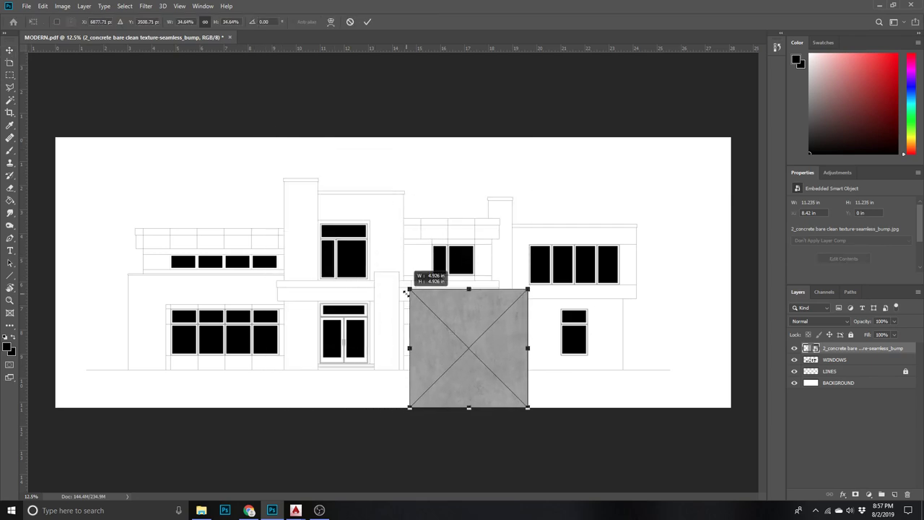
pyautogui.click(368, 21)
pyautogui.click(499, 304)
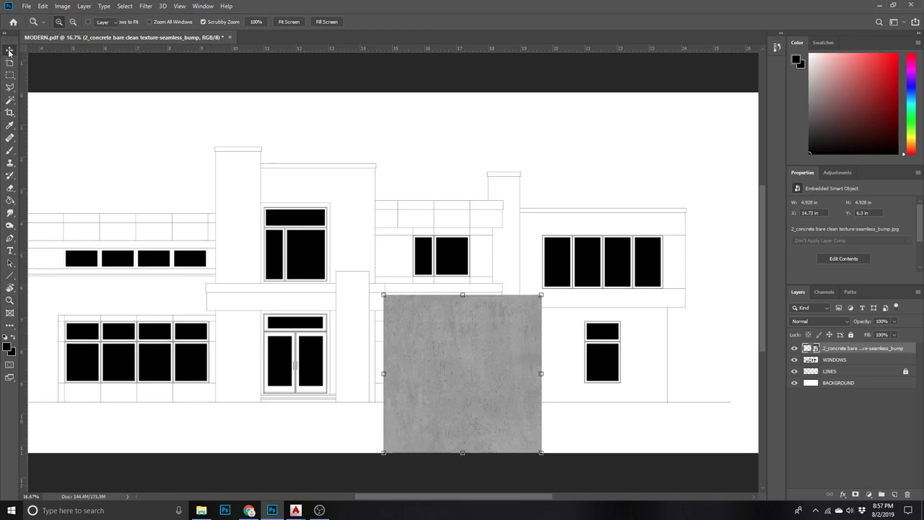
# - Duplicate the concrete square and stack the copy directly above the original
pyautogui.moveTo(881, 351); pyautogui.dragTo(894, 494)
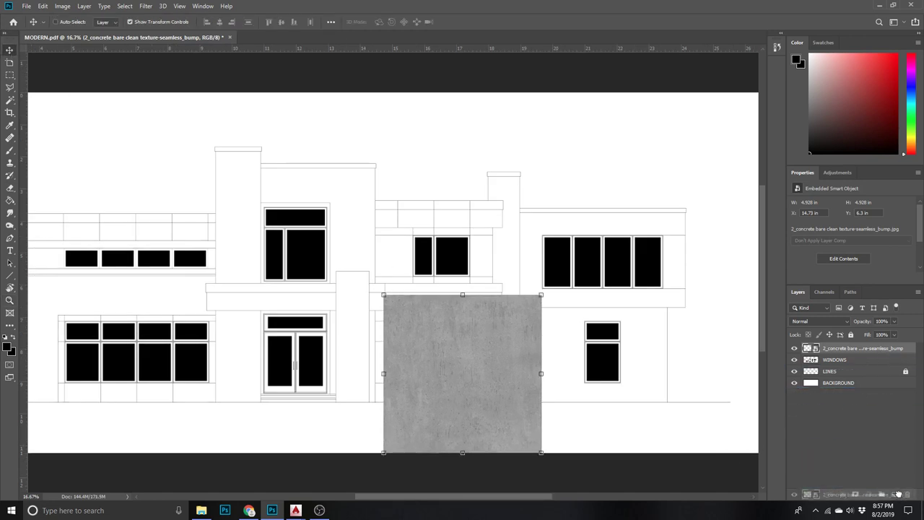
pyautogui.moveTo(478, 361); pyautogui.dragTo(494, 232)
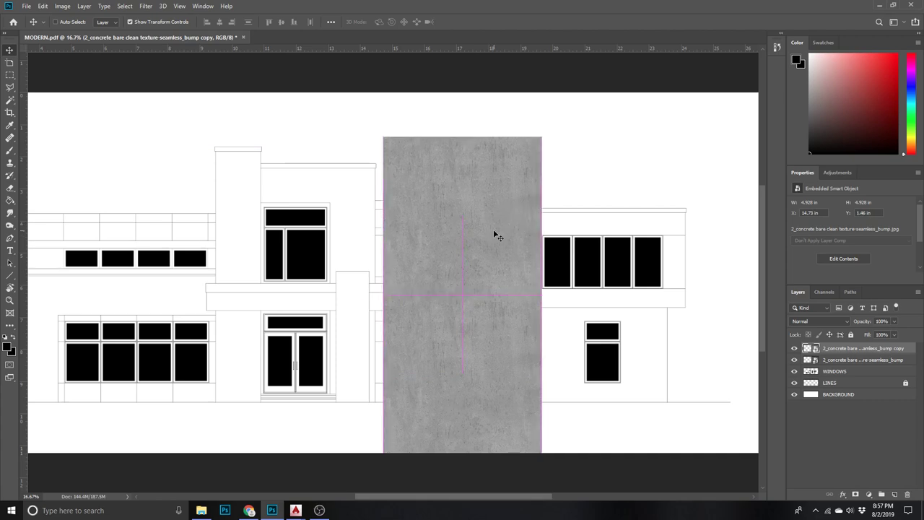
pyautogui.press('z')
pyautogui.moveTo(501, 304); pyautogui.dragTo(527, 305)
pyautogui.press('v')
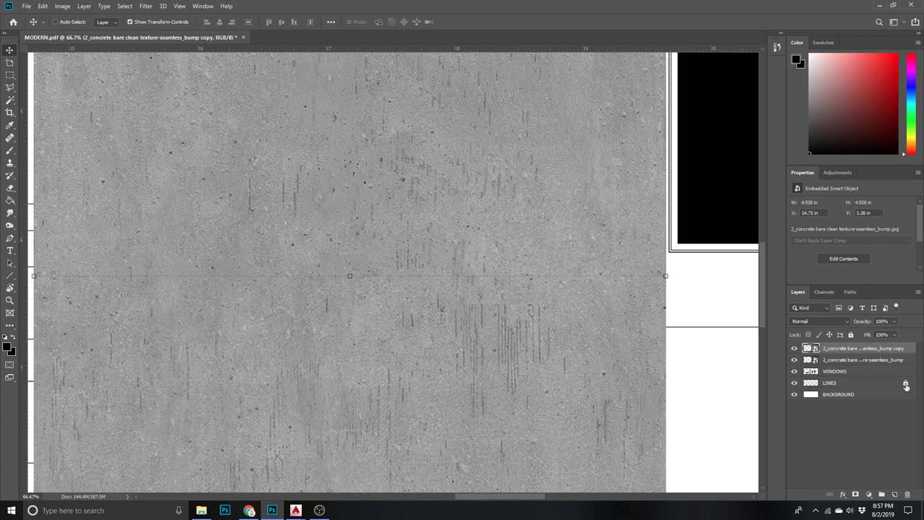
# - Merge the two concrete layers into a single tall concrete strip
pyautogui.rightClick(889, 349)
pyautogui.press('Escape')
pyautogui.keyDown('shift'); pyautogui.click(889, 359); pyautogui.keyUp('shift')
pyautogui.rightClick(889, 360)
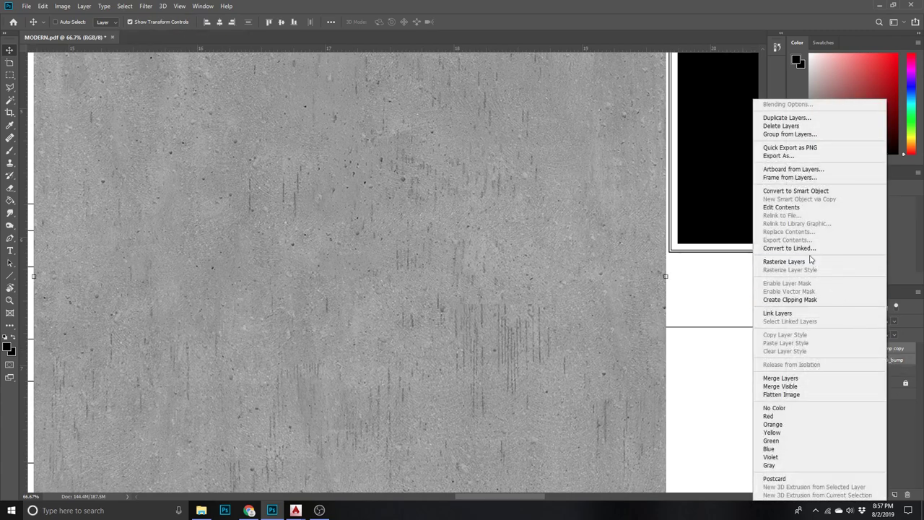
pyautogui.click(796, 377)
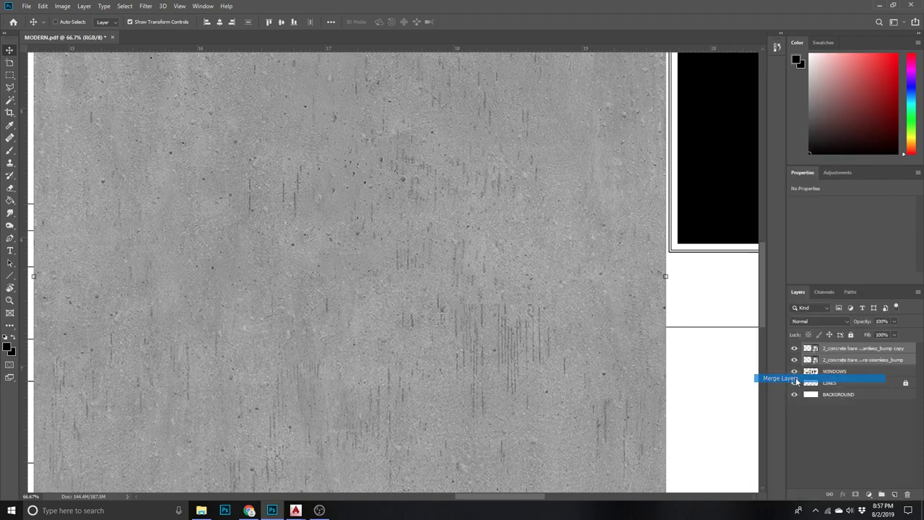
pyautogui.press('z')
pyautogui.moveTo(745, 367); pyautogui.dragTo(729, 366)
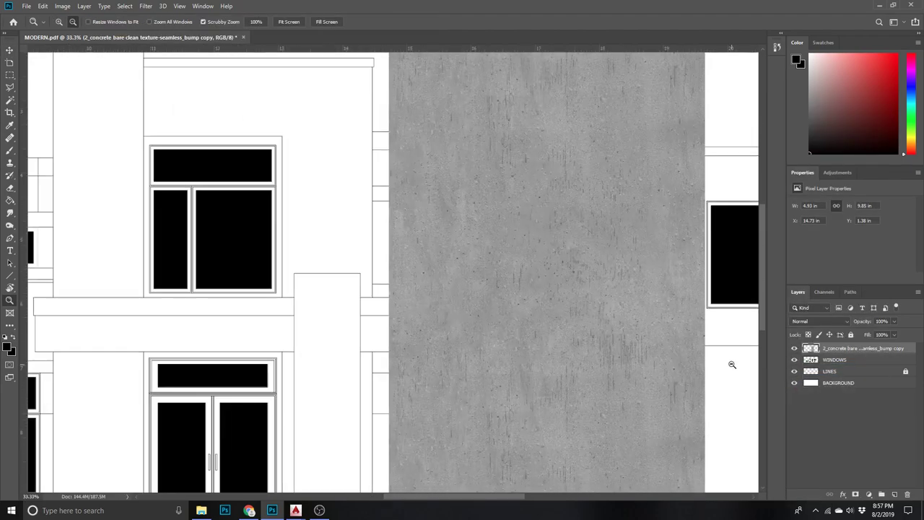
pyautogui.keyDown('alt'); pyautogui.click(729, 367); pyautogui.keyUp('alt')
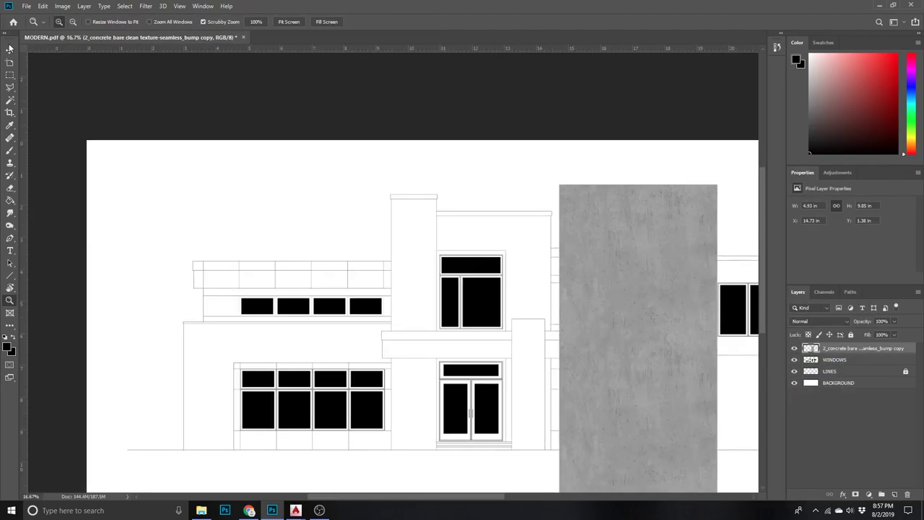
# - Move the concrete over the elevation and align a copy with the narrow column right of centre
pyautogui.press('v')
pyautogui.moveTo(650, 393); pyautogui.dragTo(410, 342)
pyautogui.hotkey('ctrl', 'j')
pyautogui.moveTo(397, 354)
pyautogui.mouseDown()
pyautogui.moveTo(678, 388)
pyautogui.moveTo(285, 351)
pyautogui.mouseUp()
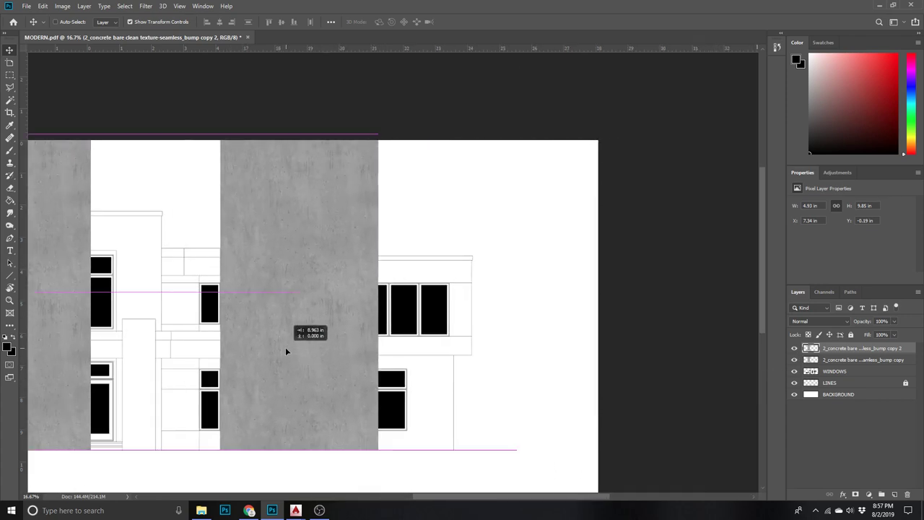
pyautogui.moveTo(285, 351); pyautogui.dragTo(282, 348)
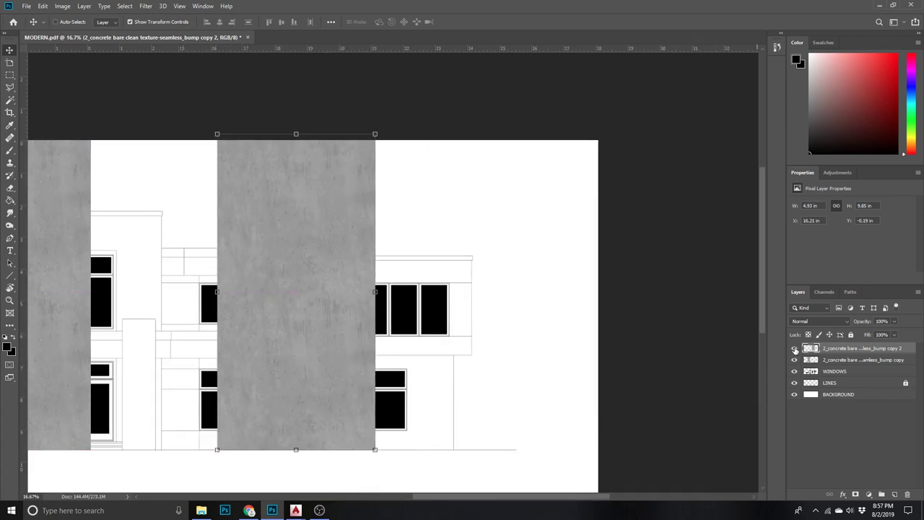
# - Trim the concrete copy to the narrow column using an inverted Magic Wand selection from LINES
pyautogui.click(796, 350)
pyautogui.click(836, 372)
pyautogui.click(835, 384)
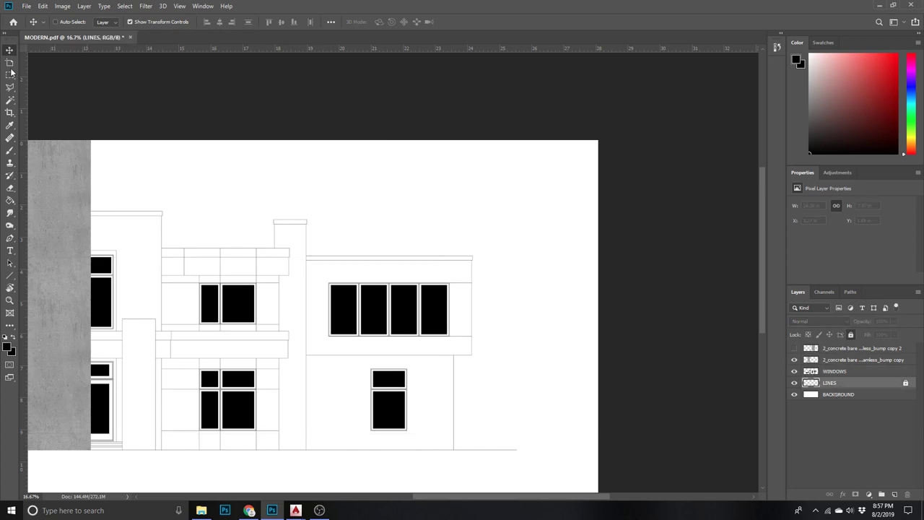
pyautogui.click(12, 101)
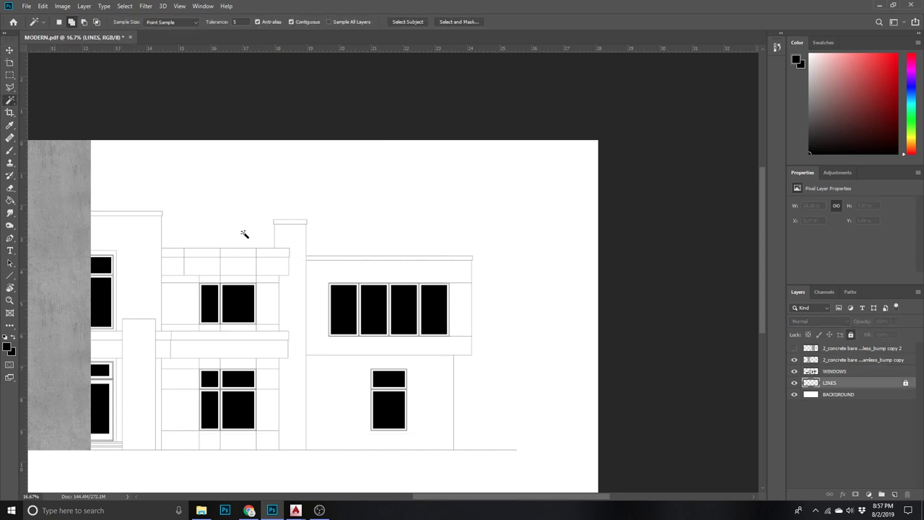
pyautogui.click(289, 239)
pyautogui.click(124, 6)
pyautogui.click(144, 45)
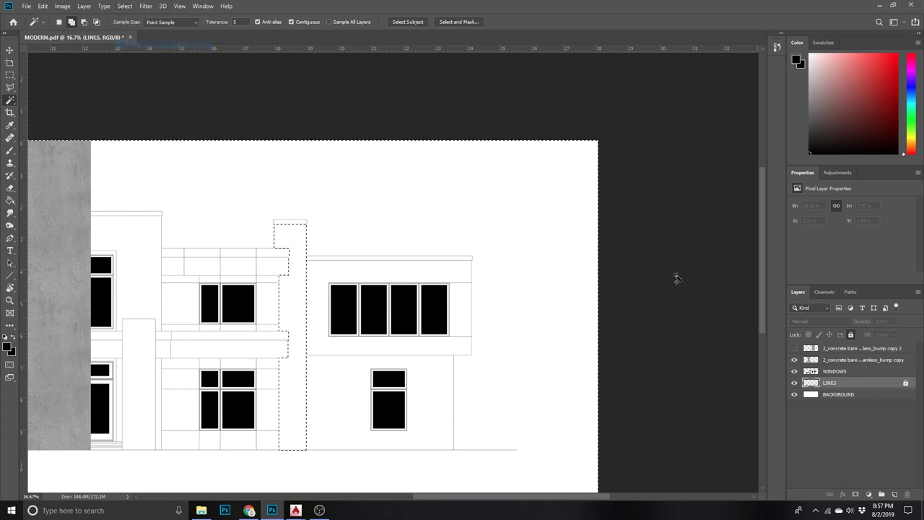
pyautogui.click(838, 350)
pyautogui.click(796, 348)
pyautogui.press('Delete')
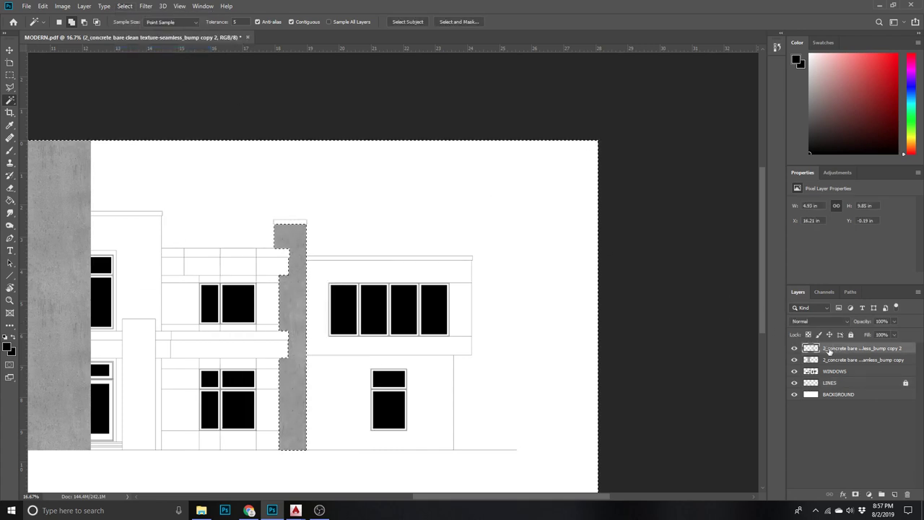
pyautogui.hotkey('ctrl', 'd')
# - Move the original concrete texture layer over the central column
pyautogui.press('v')
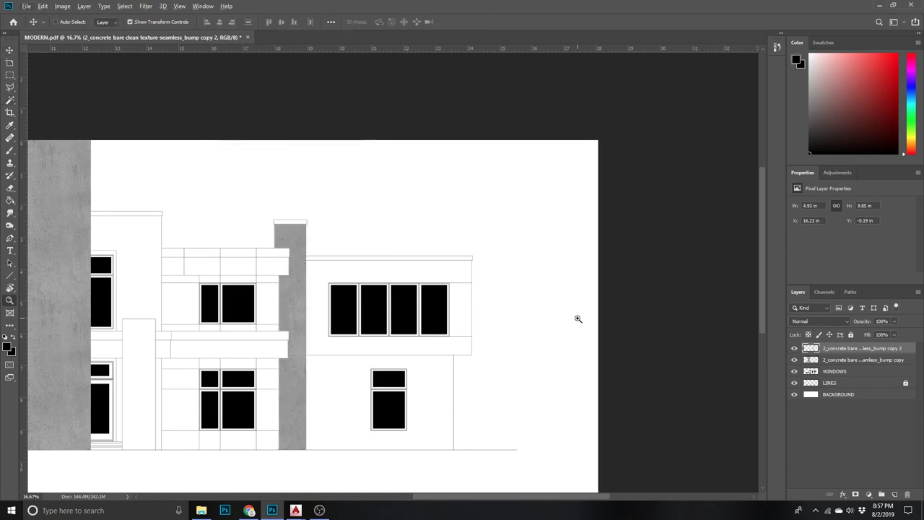
pyautogui.keyDown('alt'); pyautogui.click(578, 319); pyautogui.keyUp('alt')
pyautogui.moveTo(502, 496); pyautogui.dragTo(450, 493)
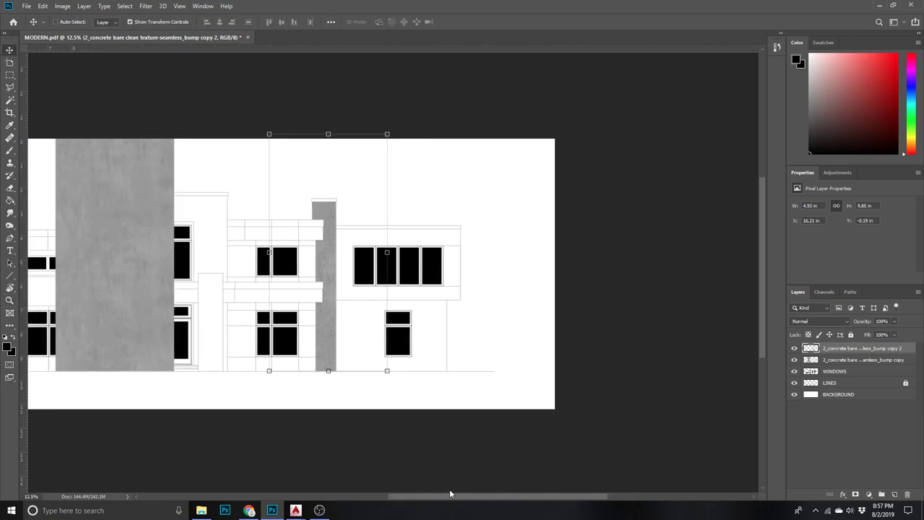
pyautogui.press('z')
pyautogui.click(196, 185)
pyautogui.click(178, 178)
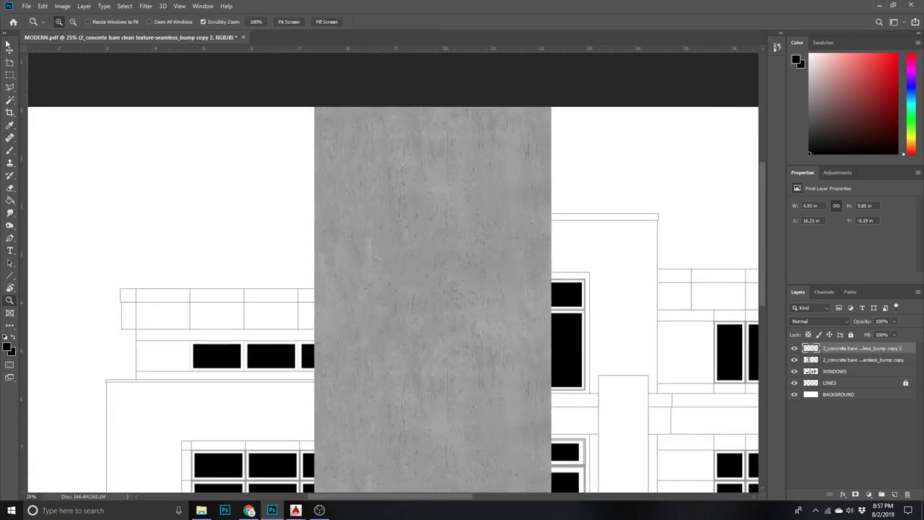
pyautogui.click(9, 46)
pyautogui.rightClick(464, 214)
pyautogui.click(539, 215)
pyautogui.moveTo(311, 226)
pyautogui.mouseDown()
pyautogui.moveTo(401, 253)
pyautogui.moveTo(523, 255)
pyautogui.moveTo(538, 234)
pyautogui.moveTo(526, 222)
pyautogui.mouseUp()
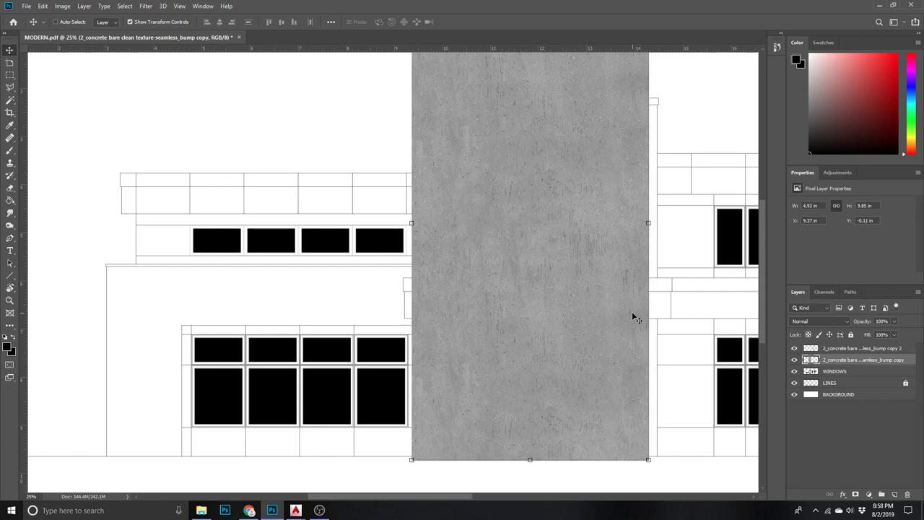
# - Make another concrete copy and move it to the left side
pyautogui.moveTo(866, 363); pyautogui.dragTo(894, 495)
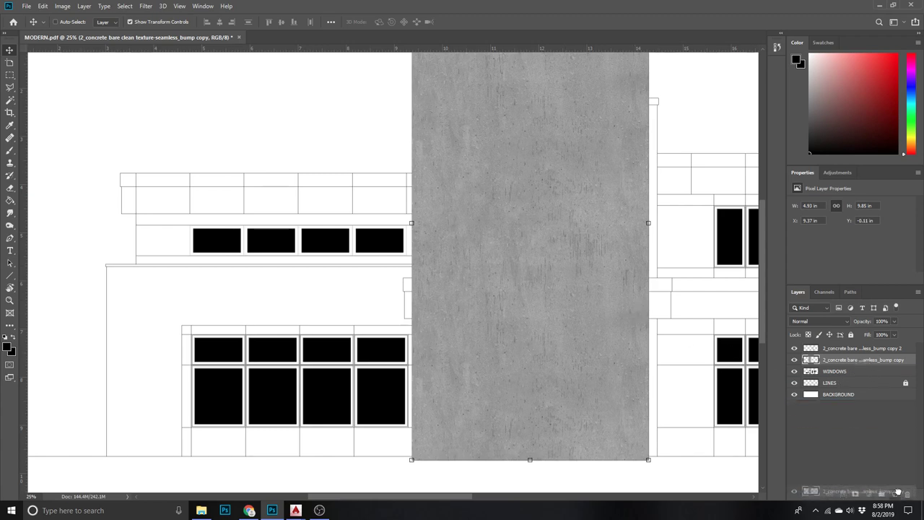
pyautogui.moveTo(605, 325); pyautogui.dragTo(151, 274)
pyautogui.rightClick(520, 340)
pyautogui.click(563, 344)
# - Trim the central concrete layer to the central column and the short column beside the entrance
pyautogui.click(794, 371)
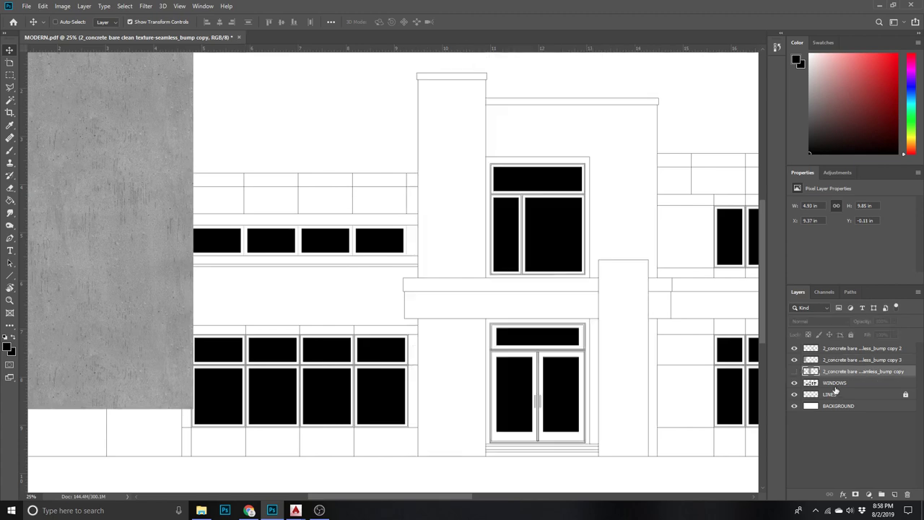
pyautogui.click(840, 395)
pyautogui.click(10, 100)
pyautogui.scroll(1, 424, 198)
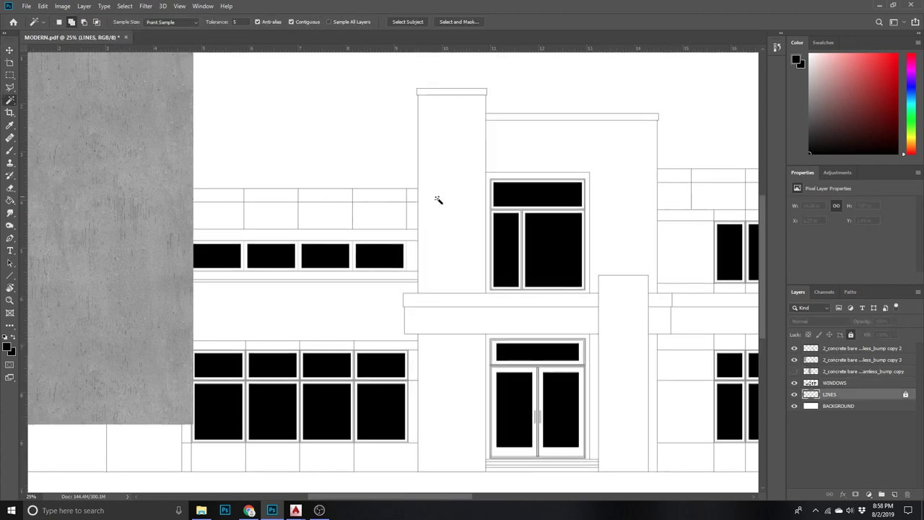
pyautogui.click(467, 236)
pyautogui.click(468, 364)
pyautogui.click(603, 315)
pyautogui.click(125, 6)
pyautogui.click(140, 47)
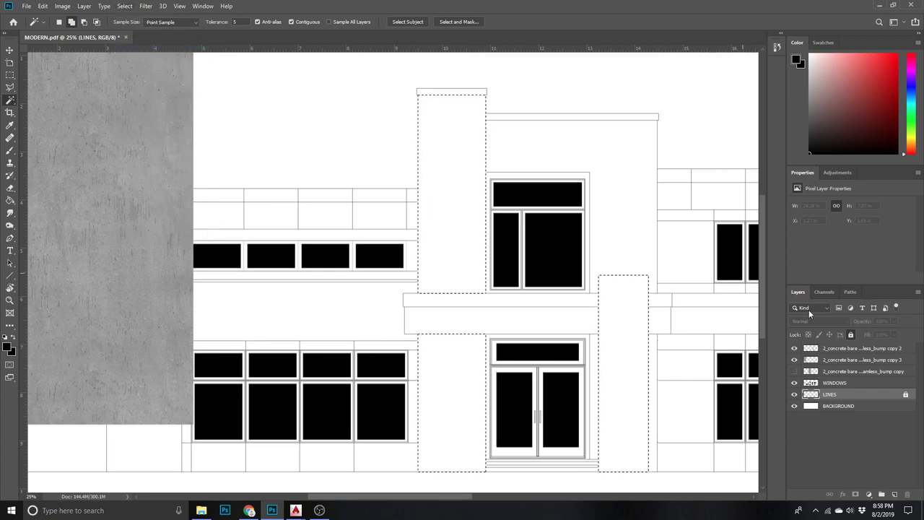
pyautogui.click(795, 372)
pyautogui.click(852, 372)
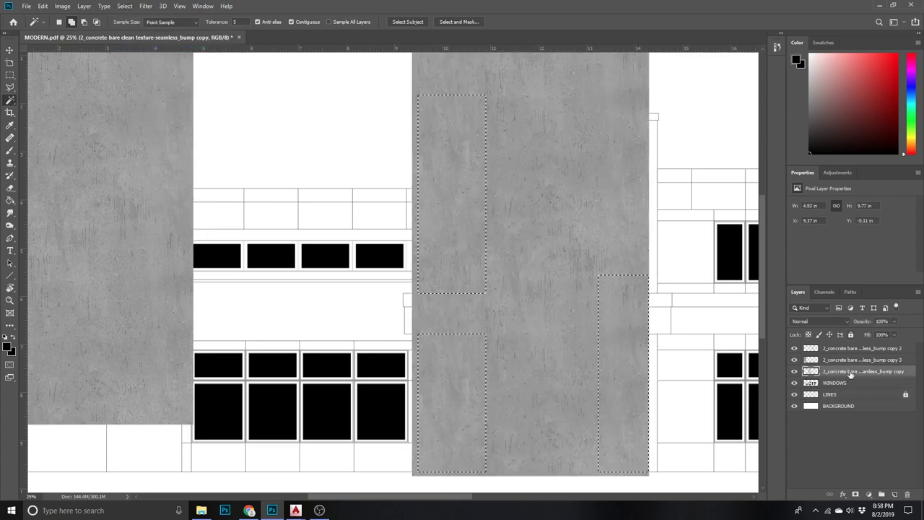
pyautogui.press('Delete')
pyautogui.hotkey('ctrl', 'd')
# - Delete the leftover concrete copy layer from the left of the elevation
pyautogui.press('z')
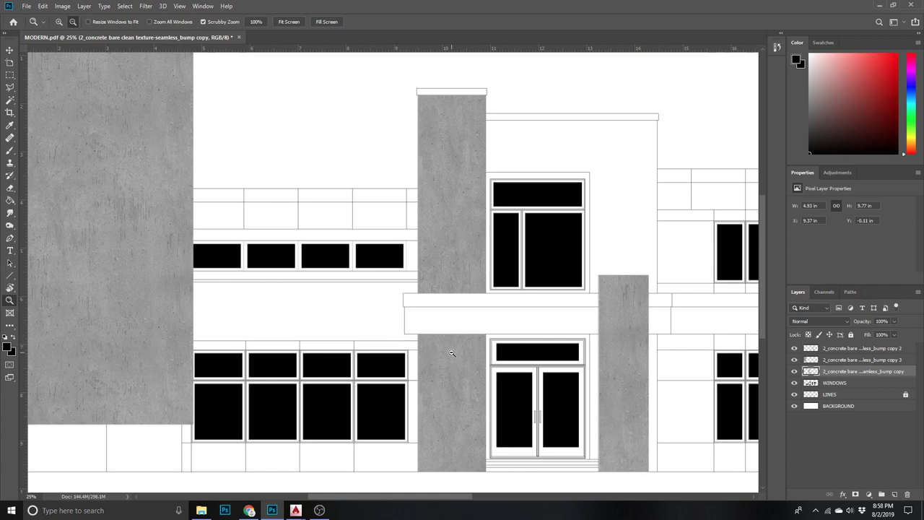
pyautogui.keyDown('alt'); pyautogui.click(335, 189); pyautogui.keyUp('alt')
pyautogui.click(338, 198)
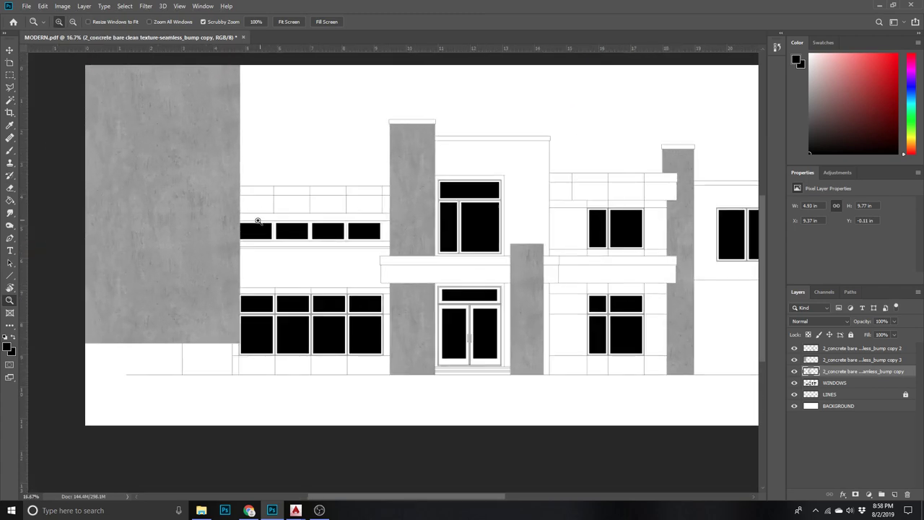
pyautogui.press('w')
pyautogui.click(10, 49)
pyautogui.rightClick(127, 121)
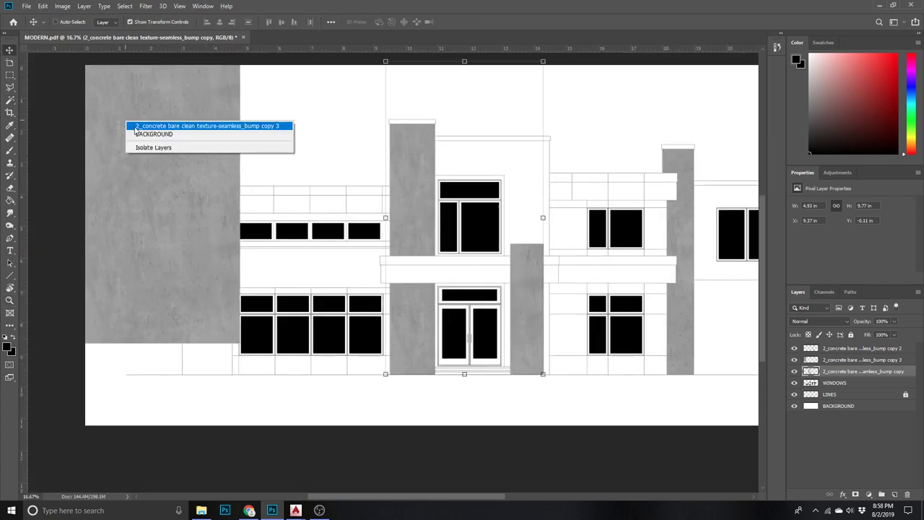
pyautogui.click(138, 125)
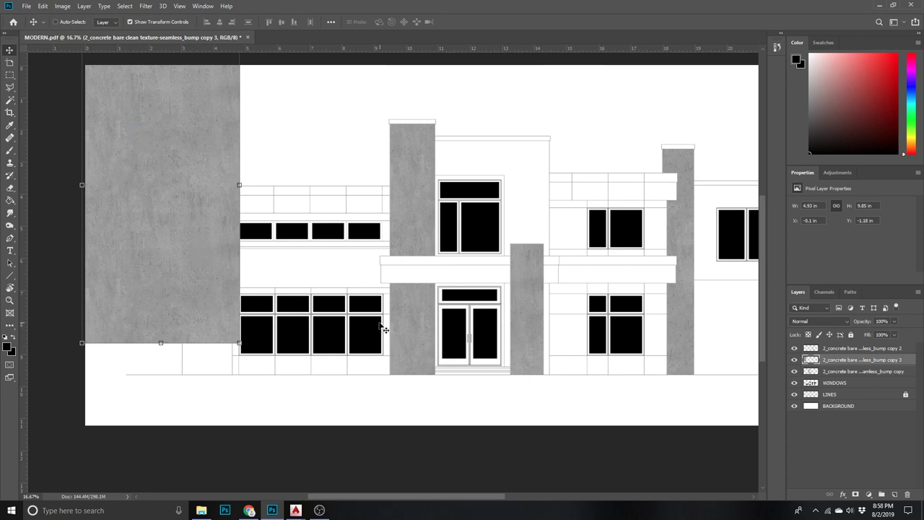
pyautogui.press('Delete')
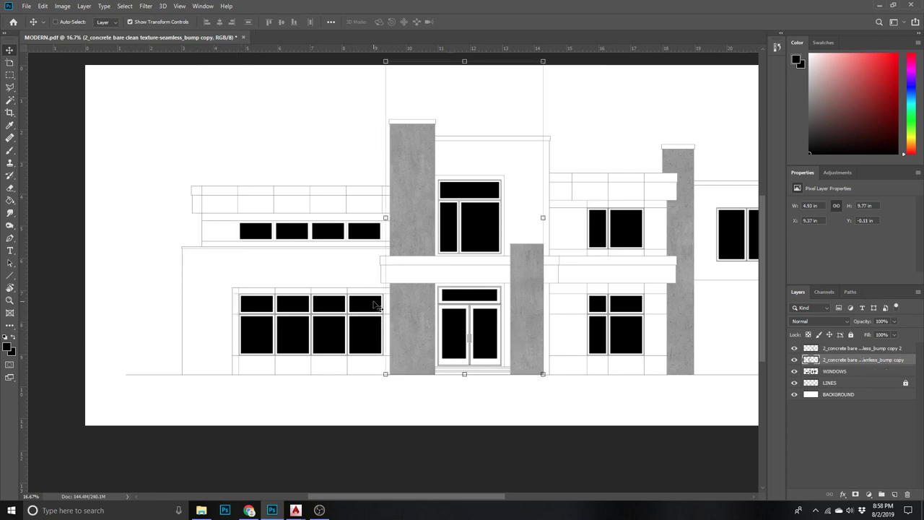
pyautogui.scroll(3, 397, 326)
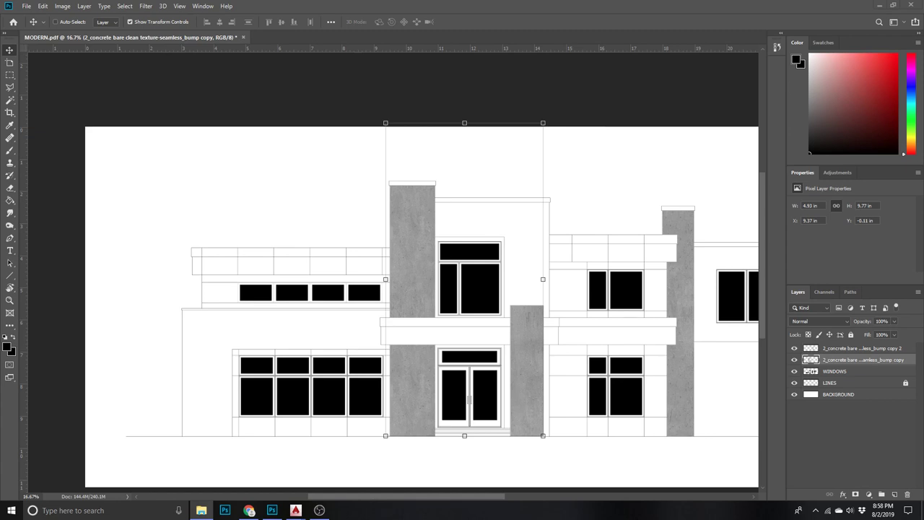
# - Place the stone cladding texture, scale it down and position it on the lower-left wall
pyautogui.moveTo(201, 510); pyautogui.dragTo(547, 268)
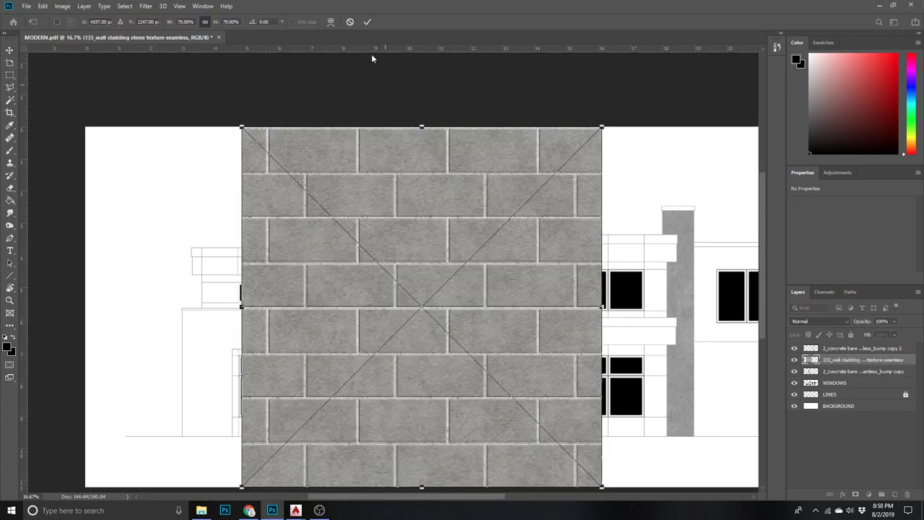
pyautogui.moveTo(242, 127)
pyautogui.mouseDown()
pyautogui.moveTo(390, 347)
pyautogui.moveTo(462, 340)
pyautogui.mouseUp()
pyautogui.moveTo(497, 425); pyautogui.dragTo(220, 381)
pyautogui.moveTo(322, 296)
pyautogui.mouseDown()
pyautogui.moveTo(254, 377)
pyautogui.moveTo(250, 369)
pyautogui.mouseUp()
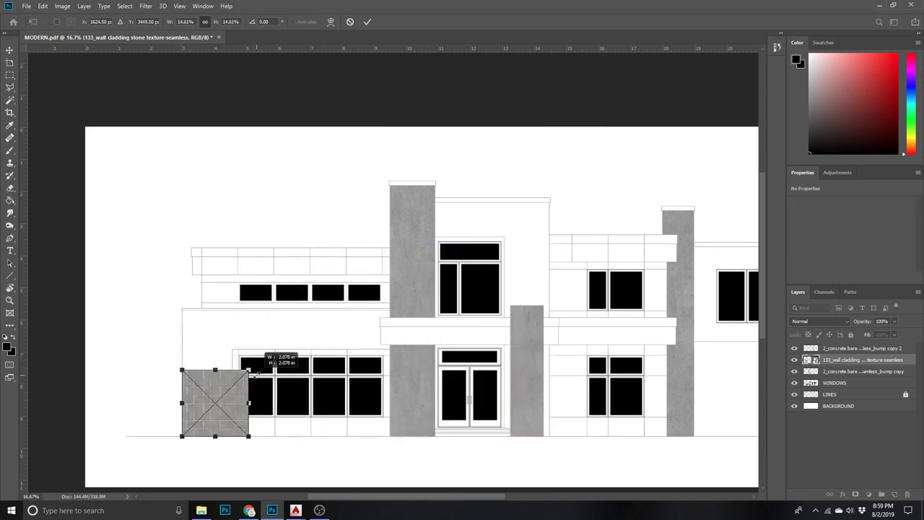
pyautogui.click(367, 22)
# - Zoom in on the stone patch and rasterize its layer
pyautogui.press('z')
pyautogui.click(214, 365)
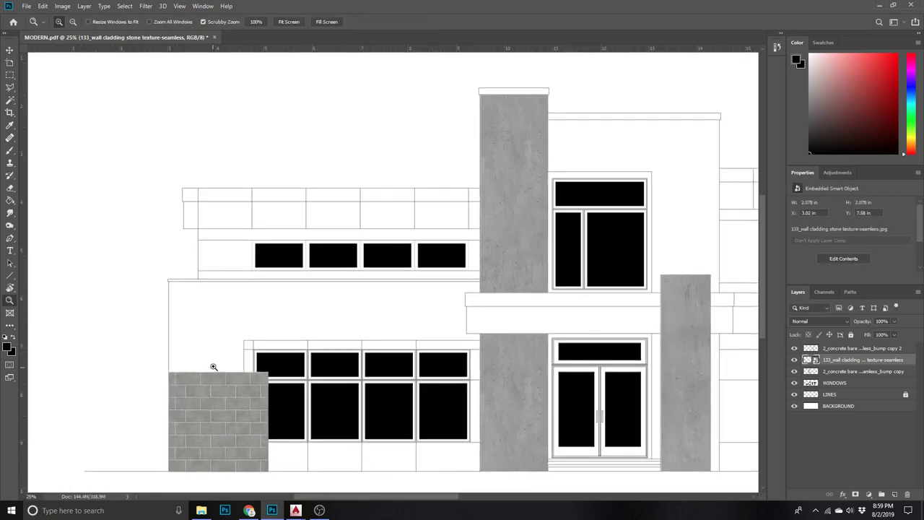
pyautogui.click(214, 365)
pyautogui.click(10, 50)
pyautogui.scroll(-1, 453, 388)
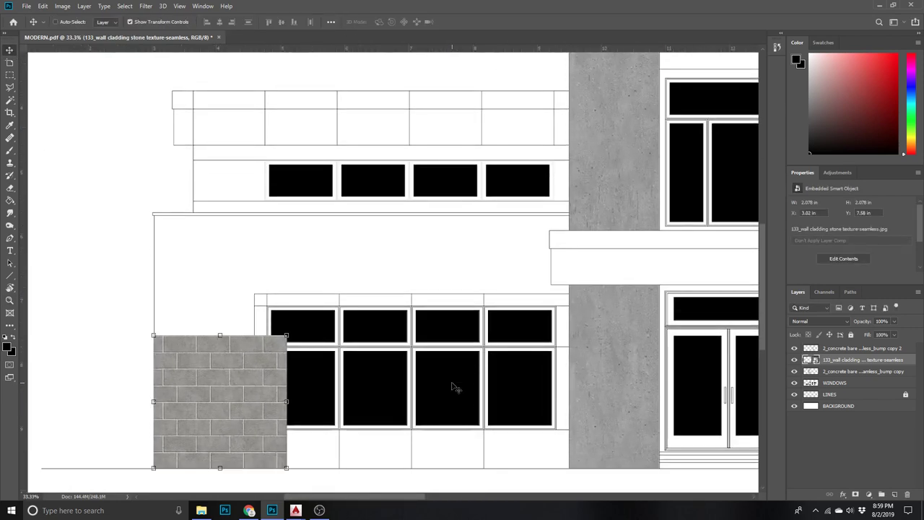
pyautogui.rightClick(859, 359)
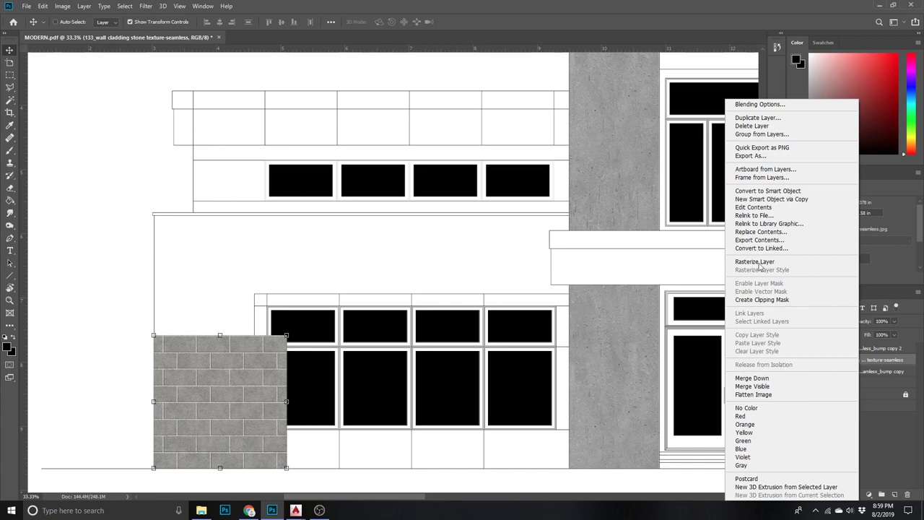
pyautogui.click(760, 261)
# - Duplicate the stone patch, stack the copy above it, and merge both into one layer
pyautogui.moveTo(863, 360); pyautogui.dragTo(894, 494)
pyautogui.moveTo(260, 417); pyautogui.dragTo(261, 284)
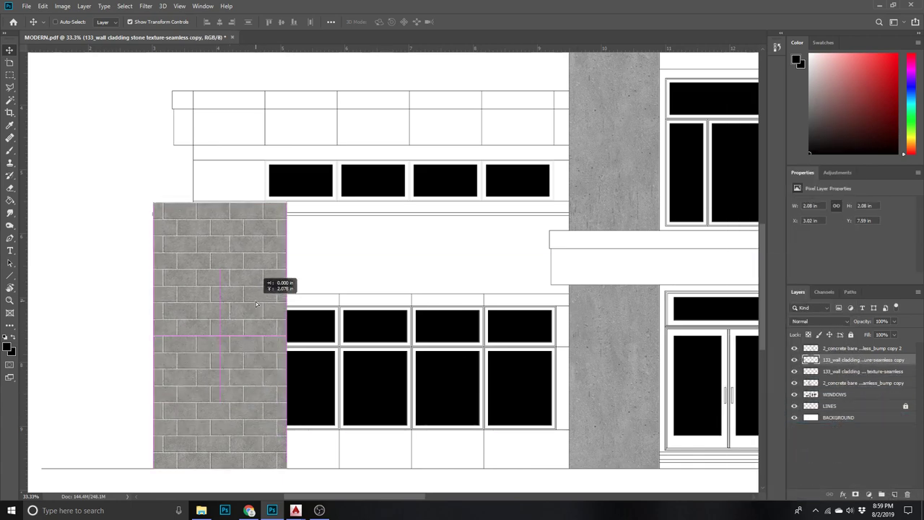
pyautogui.keyDown('shift'); pyautogui.click(862, 372); pyautogui.keyUp('shift')
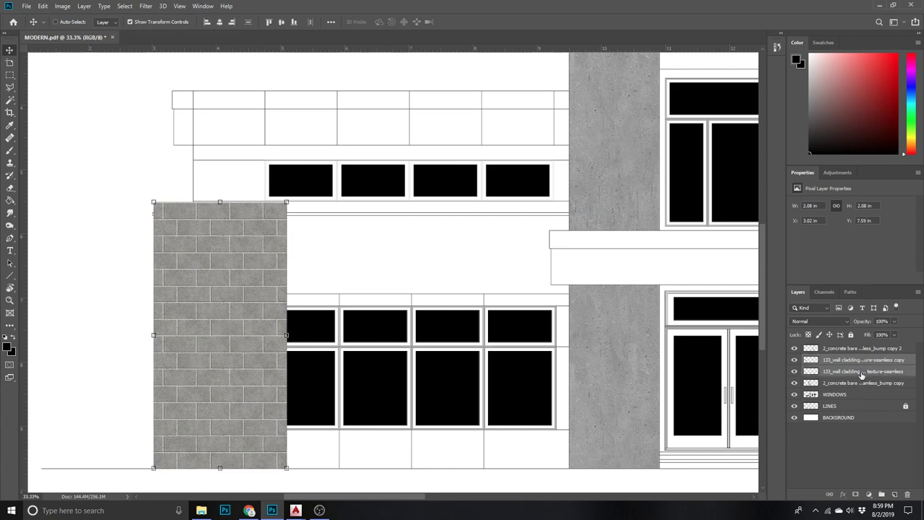
pyautogui.rightClick(861, 375)
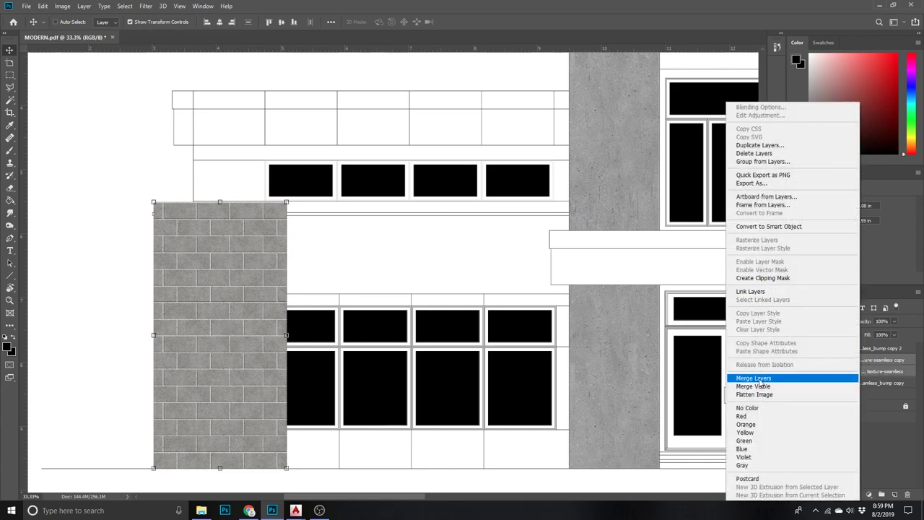
pyautogui.click(753, 379)
# - Duplicate the merged stone layer, shift the copy right, and merge it down
pyautogui.moveTo(879, 361); pyautogui.dragTo(899, 484)
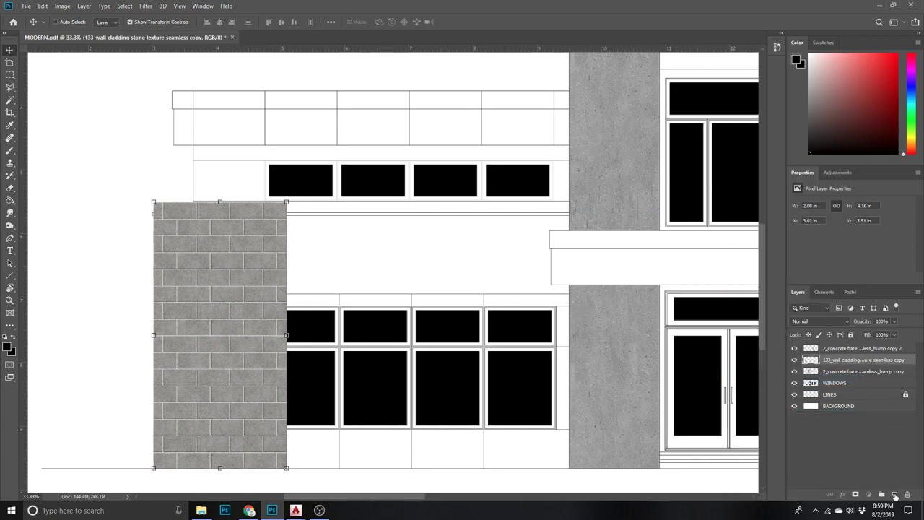
pyautogui.moveTo(207, 342); pyautogui.dragTo(333, 348)
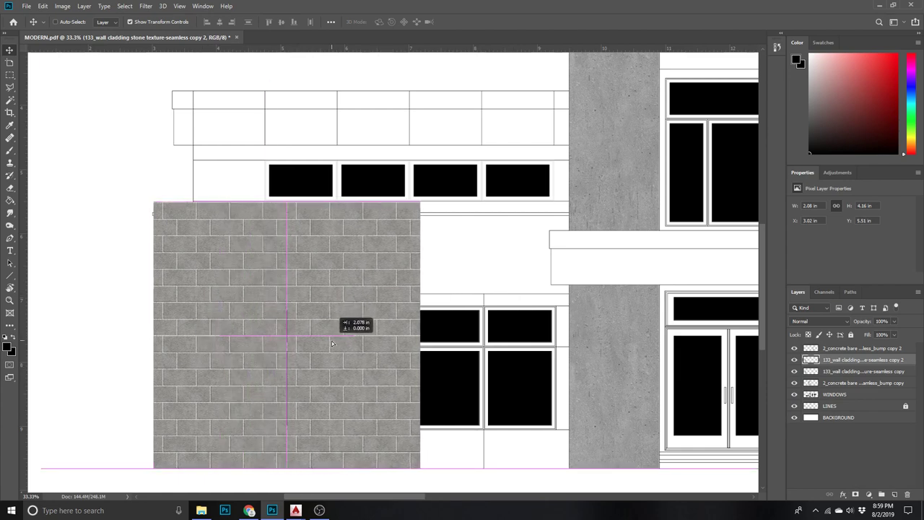
pyautogui.rightClick(857, 362)
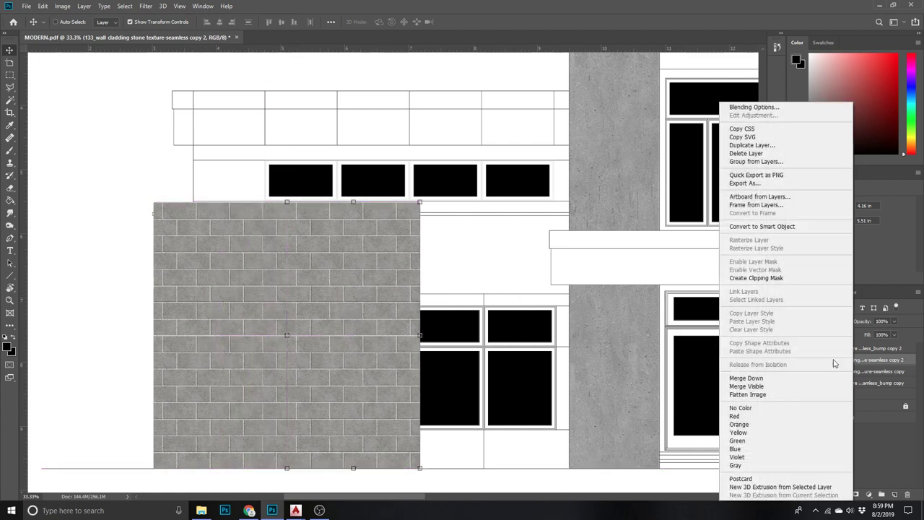
pyautogui.click(752, 378)
# - Add another cladding copy beside the original and merge into one 8.31 in wide layer
pyautogui.moveTo(881, 360); pyautogui.dragTo(889, 389)
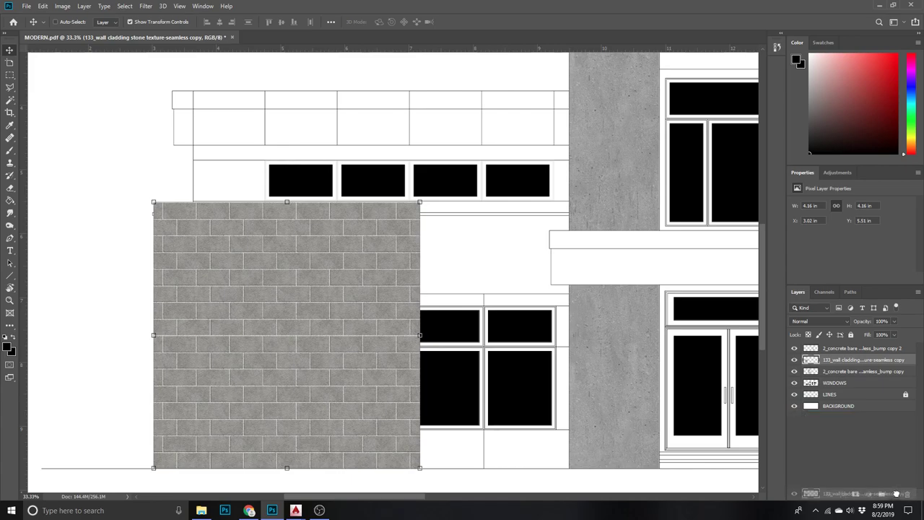
pyautogui.moveTo(255, 341); pyautogui.dragTo(496, 354)
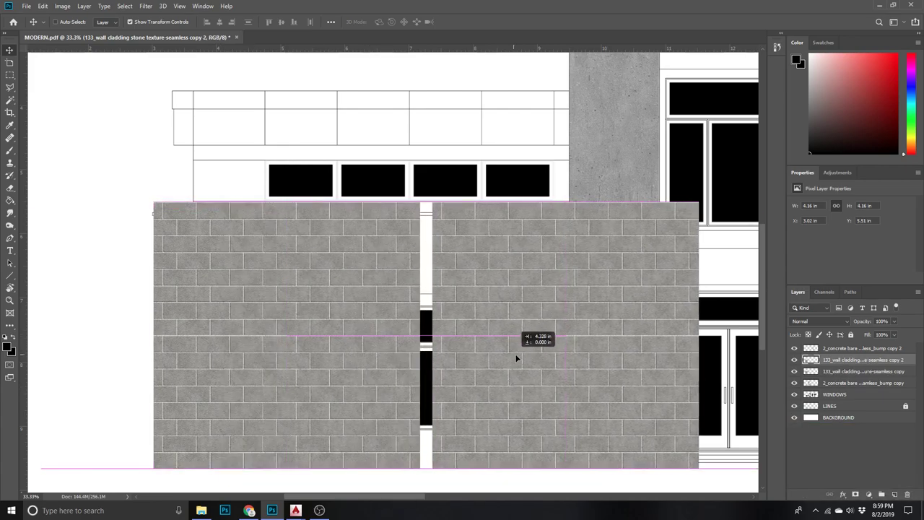
pyautogui.moveTo(496, 354); pyautogui.dragTo(512, 334)
pyautogui.moveTo(435, 330); pyautogui.dragTo(409, 322)
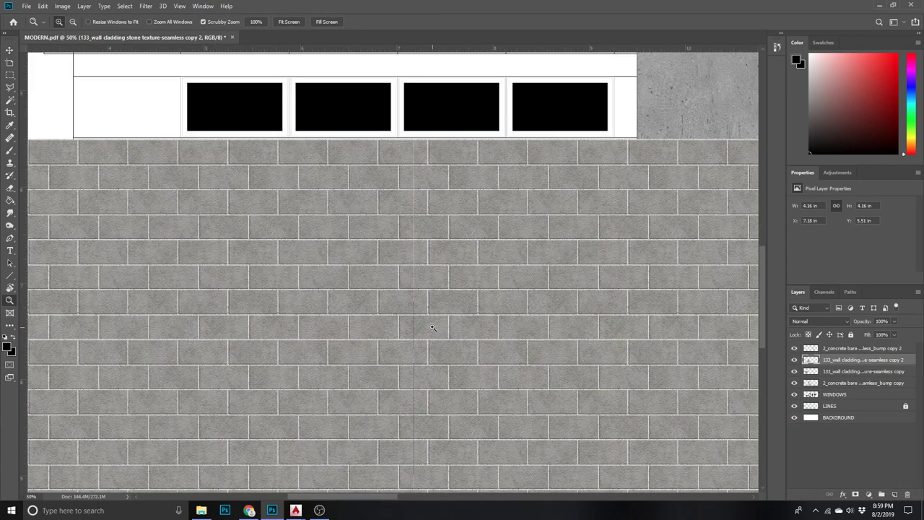
pyautogui.rightClick(842, 370)
pyautogui.click(760, 378)
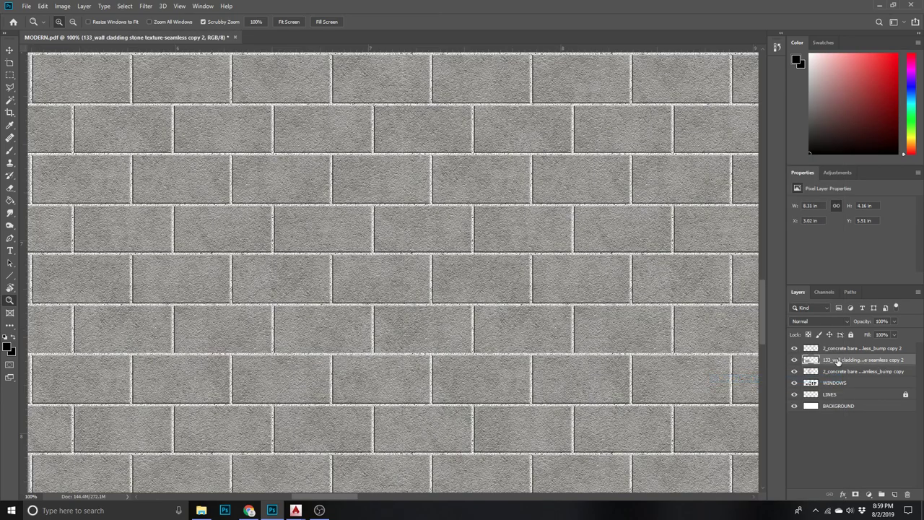
pyautogui.moveTo(391, 334); pyautogui.dragTo(253, 336)
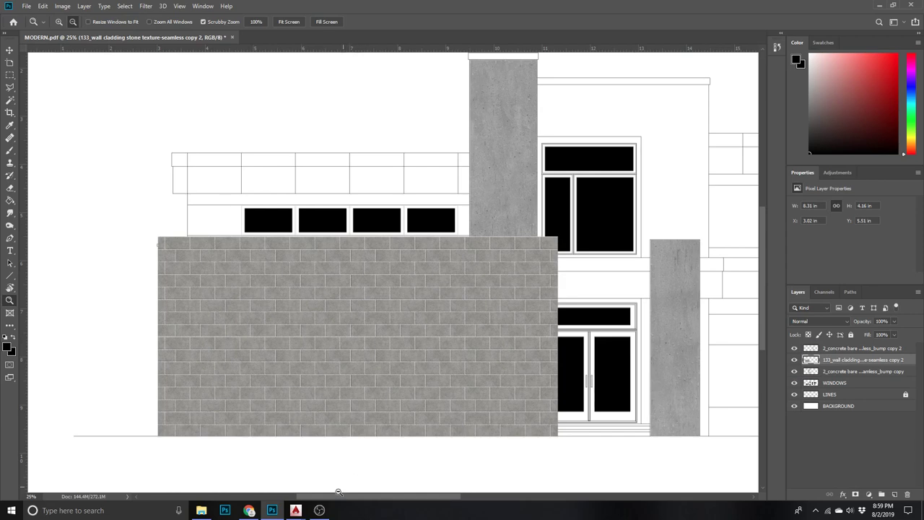
pyautogui.click(306, 435)
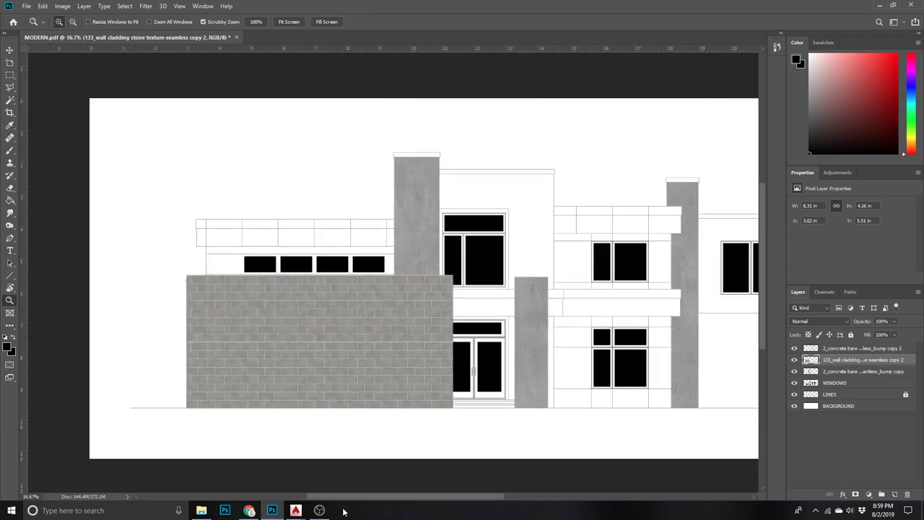
# - Duplicate the wide cladding layer and move the copy over the right side of the elevation
pyautogui.moveTo(341, 496); pyautogui.dragTo(381, 496)
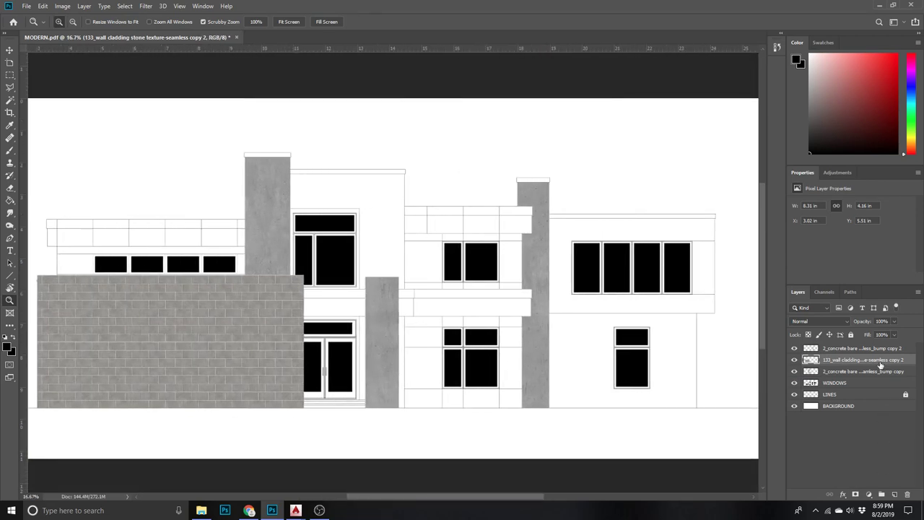
pyautogui.moveTo(880, 367); pyautogui.dragTo(894, 495)
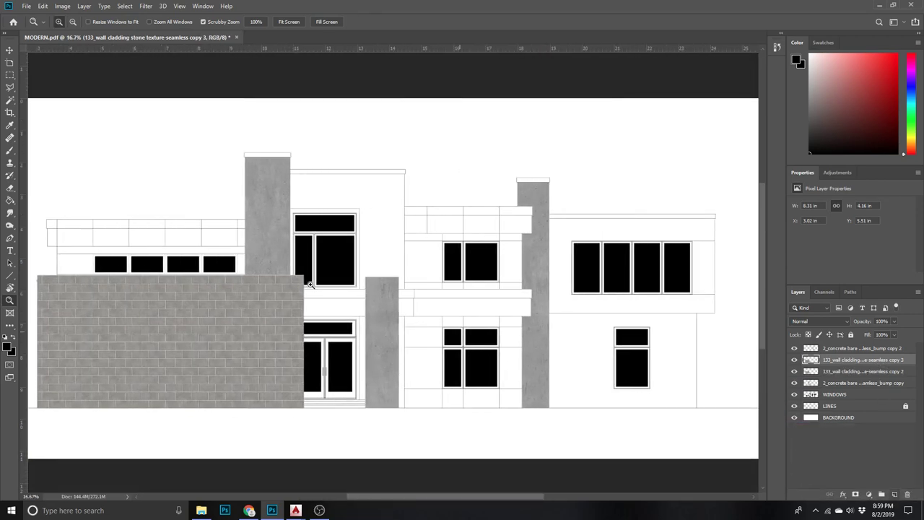
pyautogui.click(10, 50)
pyautogui.moveTo(131, 332); pyautogui.dragTo(580, 341)
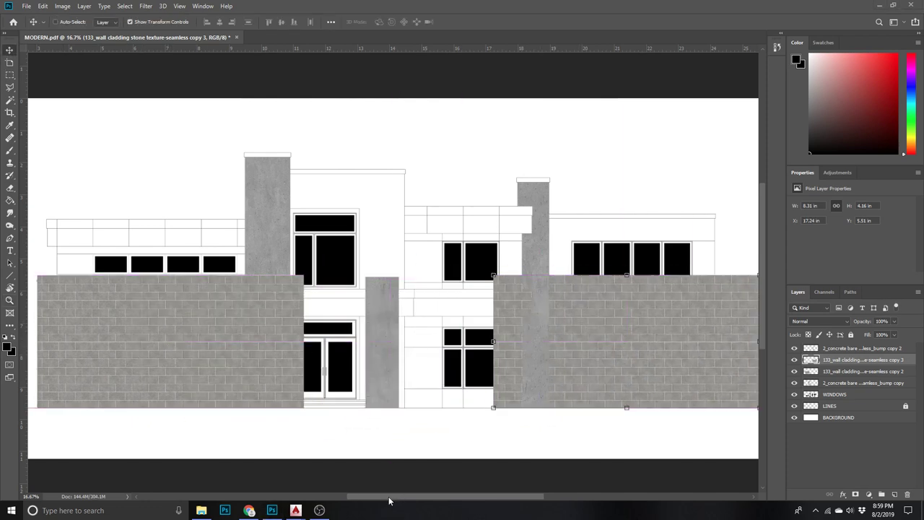
# - Hide the left cladding and Magic Wand the white wall area on the LINES layer
pyautogui.moveTo(348, 501); pyautogui.dragTo(267, 498)
pyautogui.press('z')
pyautogui.click(303, 354)
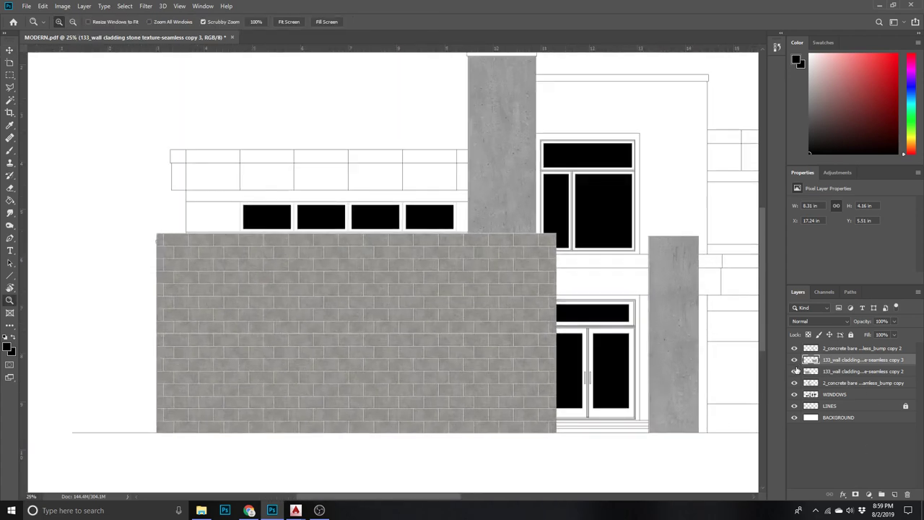
pyautogui.click(794, 371)
pyautogui.click(838, 406)
pyautogui.click(10, 100)
pyautogui.click(212, 256)
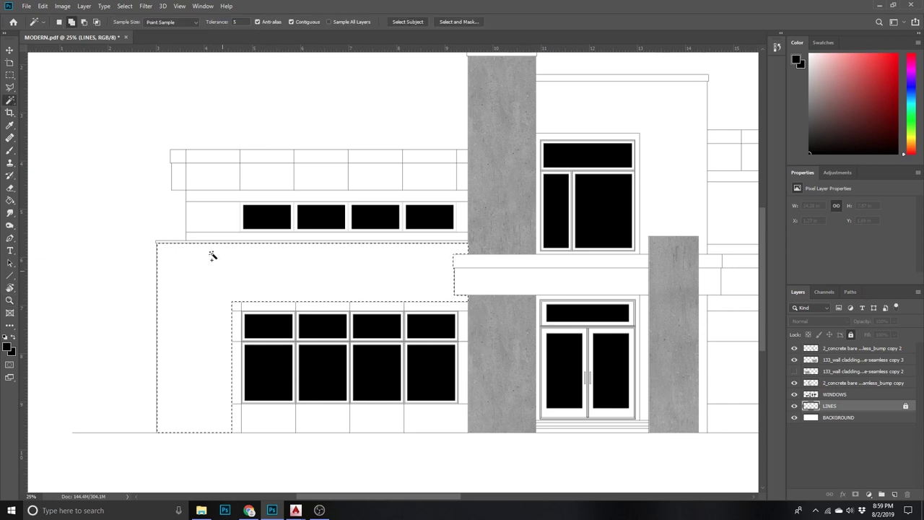
pyautogui.click(124, 5)
pyautogui.click(134, 43)
# - Restore the left cladding, clear the wall selection, and toggle the cladding to check the windows
pyautogui.click(795, 371)
pyautogui.click(809, 371)
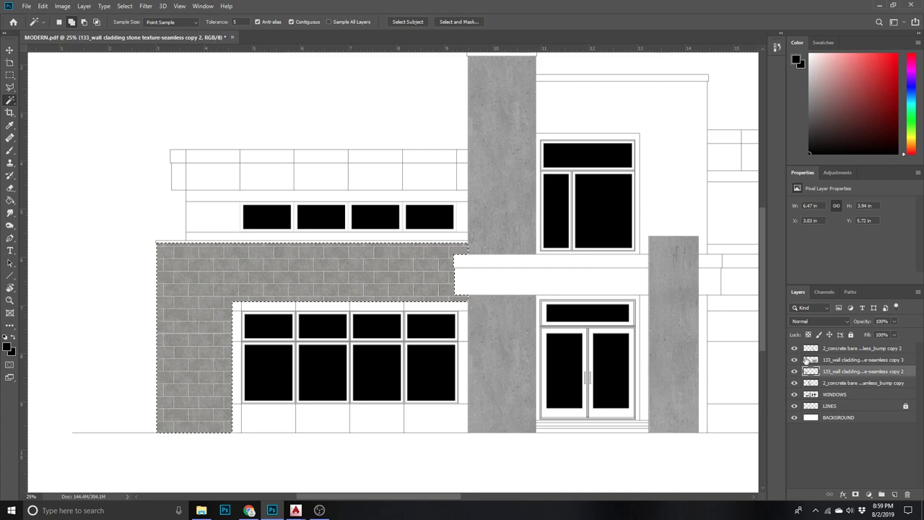
pyautogui.hotkey('ctrl', 'z')
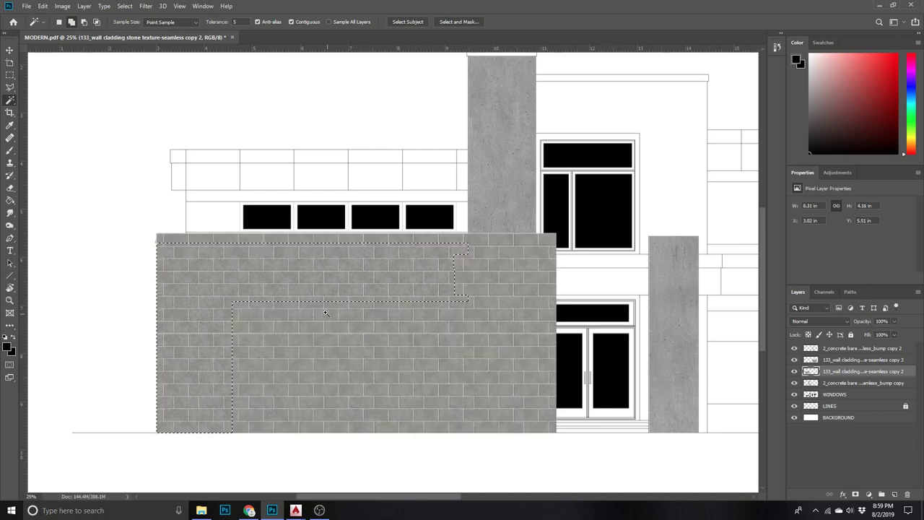
pyautogui.hotkey('ctrl', 'd')
pyautogui.press('z')
pyautogui.click(325, 313)
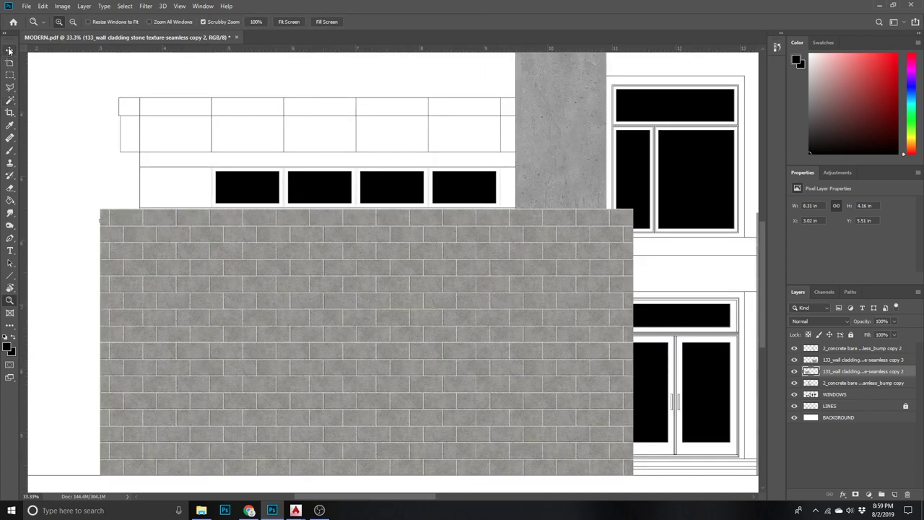
pyautogui.click(9, 51)
pyautogui.click(795, 372)
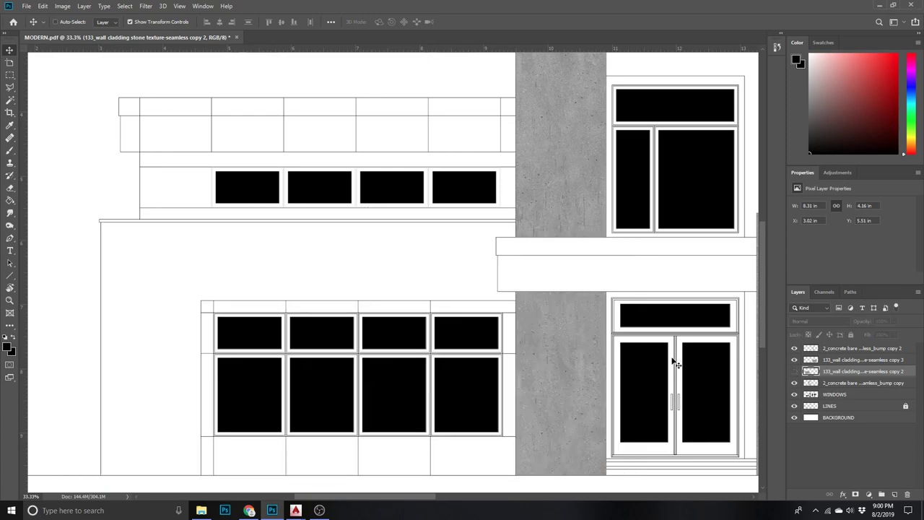
pyautogui.click(795, 371)
# - Set the left cladding to 49% opacity and nudge it into alignment with the wall
pyautogui.click(895, 322)
pyautogui.moveTo(884, 333); pyautogui.dragTo(872, 333)
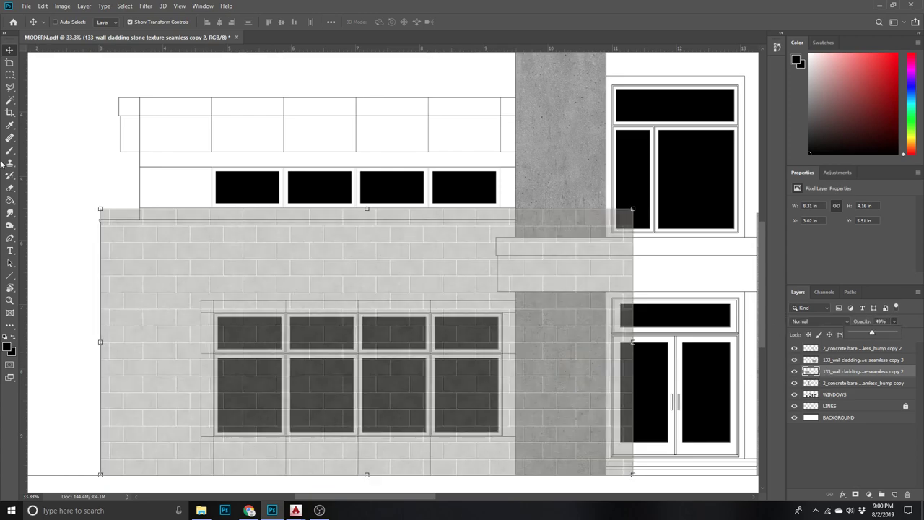
pyautogui.hotkey('shift', 'Up')
pyautogui.hotkey('shift', 'Up')
pyautogui.hotkey('shift', 'Up')
pyautogui.hotkey('shift', 'Up')
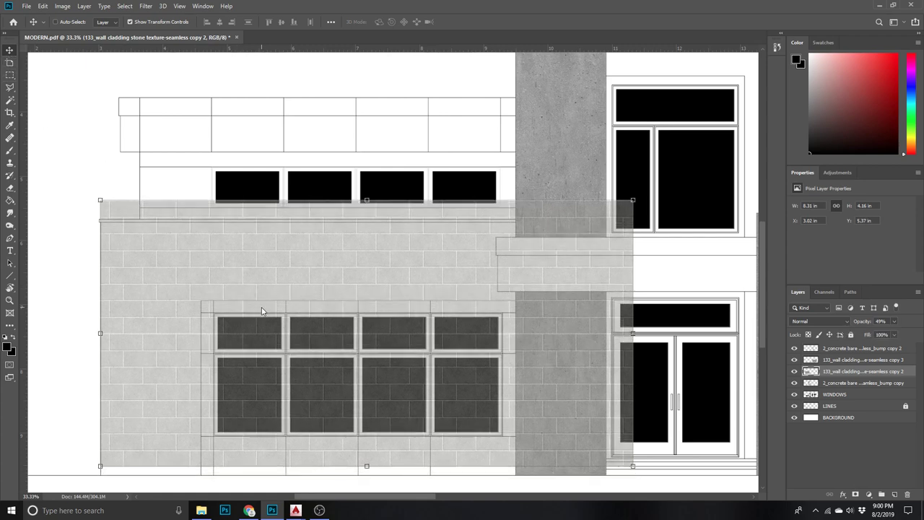
pyautogui.press('Down')
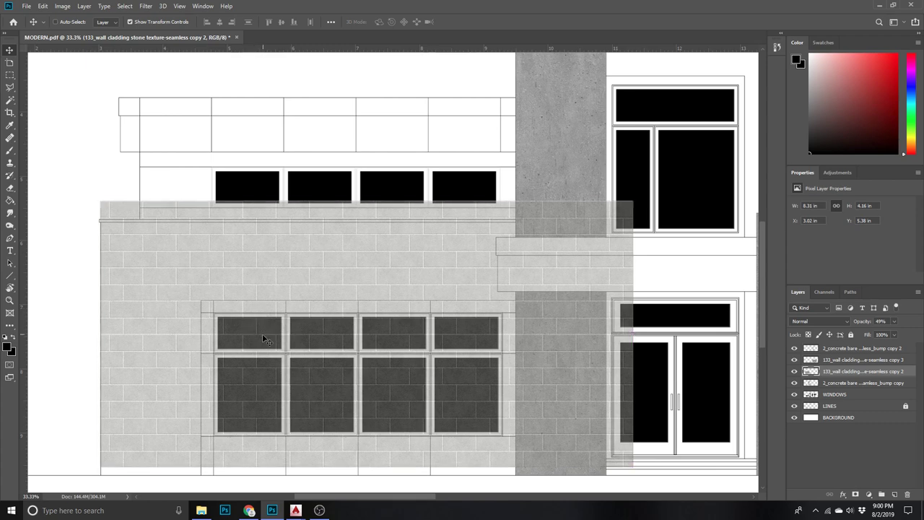
pyautogui.moveTo(263, 337); pyautogui.dragTo(269, 355)
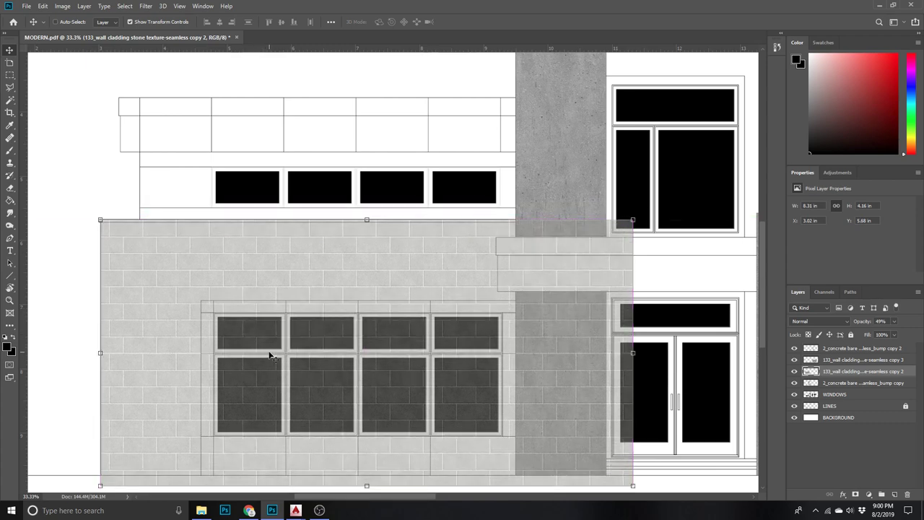
pyautogui.hotkey('shift', 'Up')
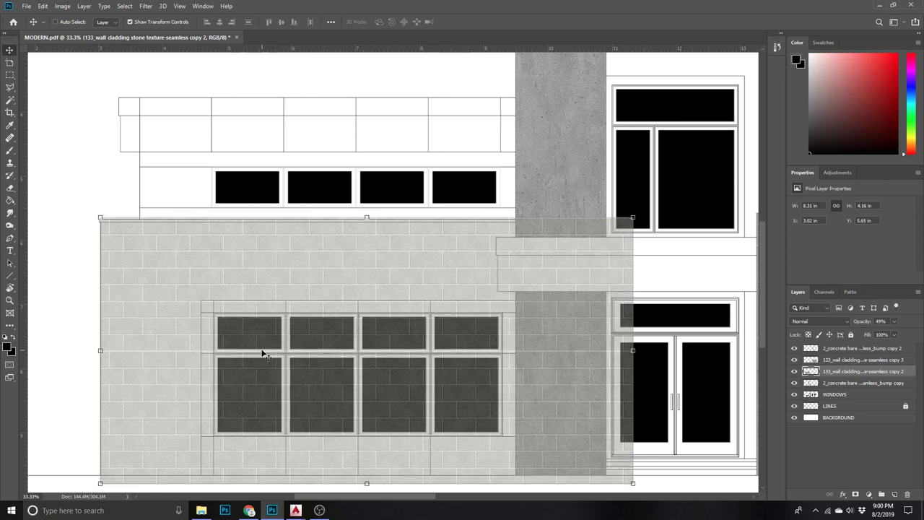
pyautogui.press('Up')
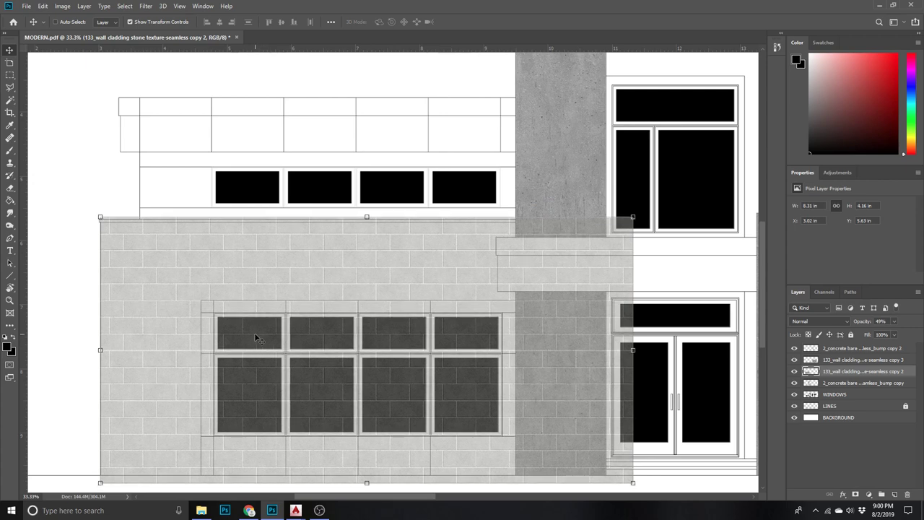
# - Magic Wand the L-shaped wall on the LINES layer and invert the selection
pyautogui.click(9, 101)
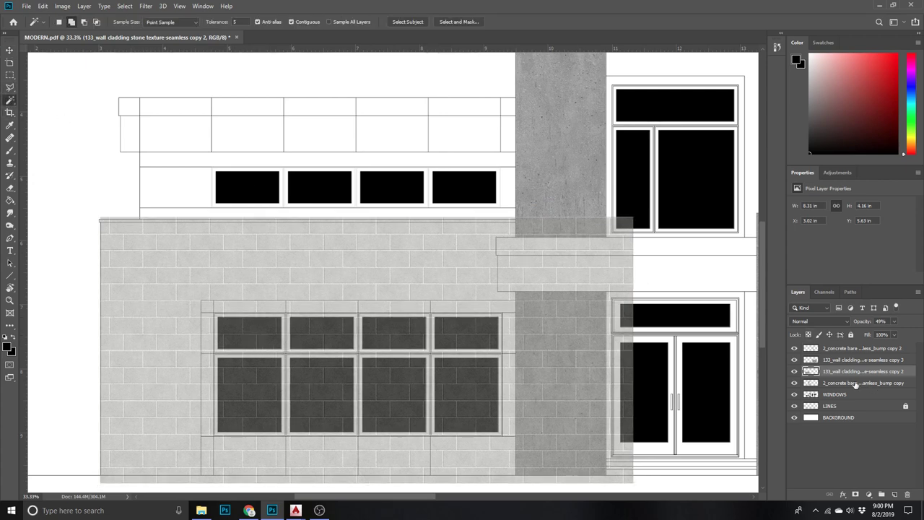
pyautogui.click(848, 407)
pyautogui.click(348, 260)
pyautogui.click(125, 6)
pyautogui.click(144, 41)
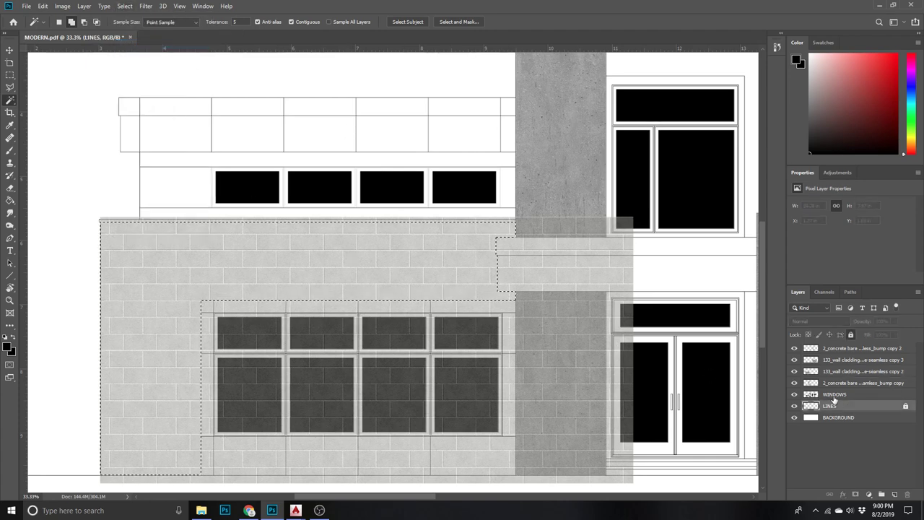
# - Restore the left cladding to full opacity, delete everything outside the wall, and deselect
pyautogui.click(841, 360)
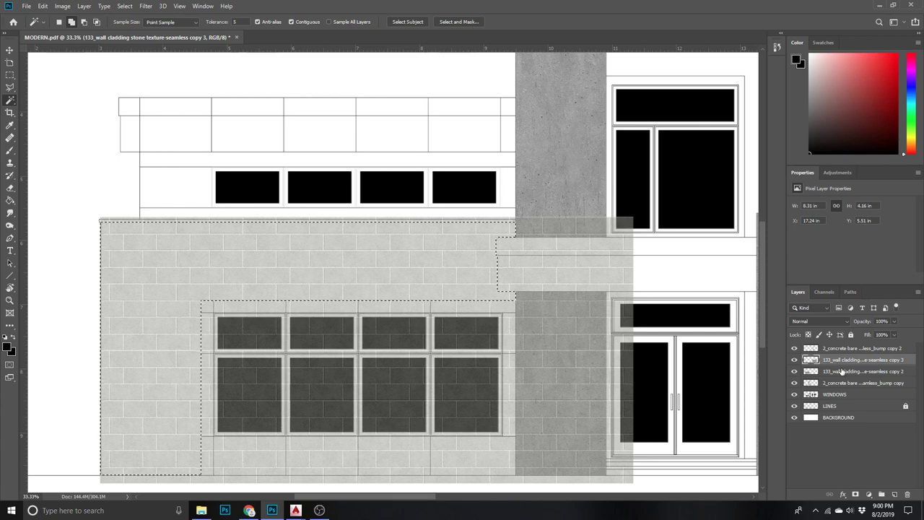
pyautogui.click(841, 371)
pyautogui.click(895, 322)
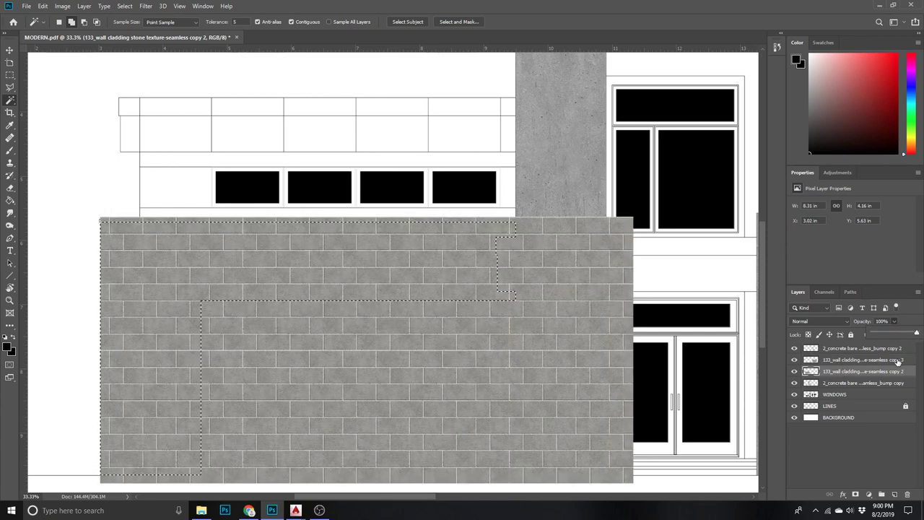
pyautogui.click(887, 372)
pyautogui.press('Delete')
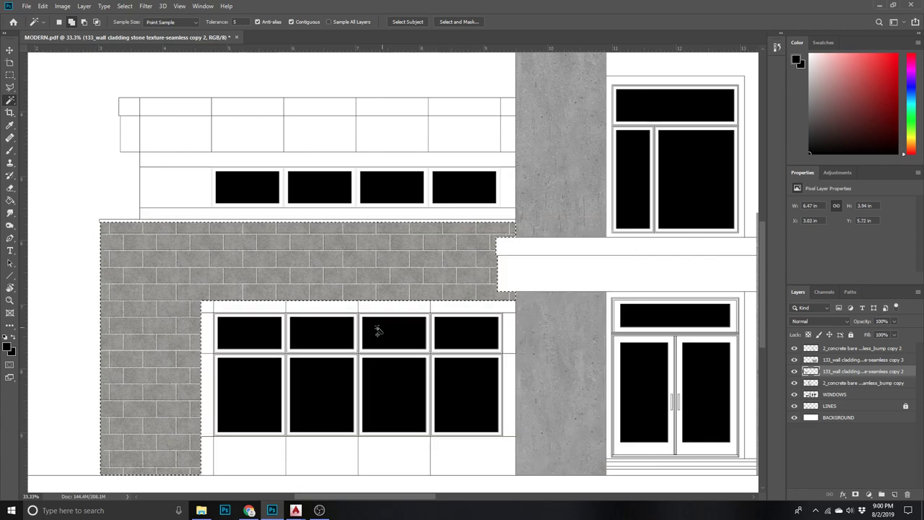
pyautogui.hotkey('ctrl', 'd')
# - Zoom out to the whole elevation and move over to the right cladding block
pyautogui.press('z')
pyautogui.keyDown('alt'); pyautogui.click(49, 366); pyautogui.keyUp('alt')
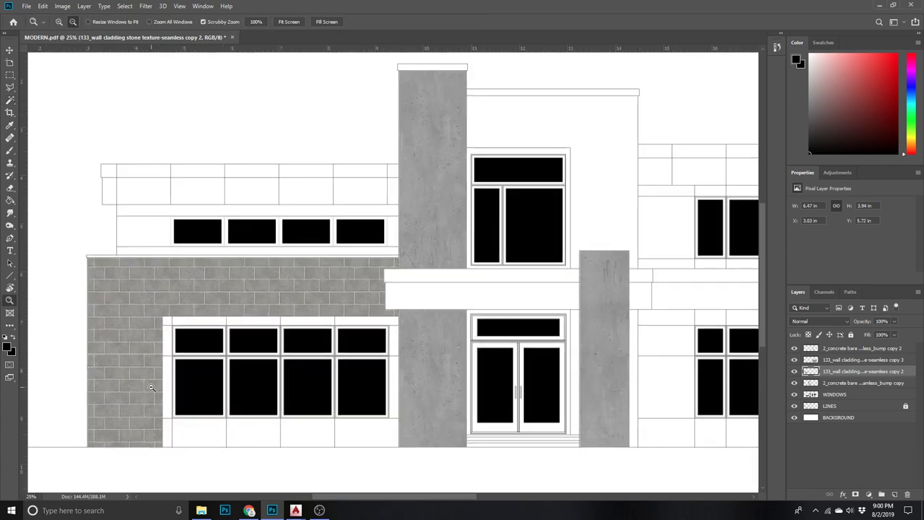
pyautogui.keyDown('alt'); pyautogui.click(156, 404); pyautogui.keyUp('alt')
pyautogui.keyDown('alt'); pyautogui.click(144, 402); pyautogui.keyUp('alt')
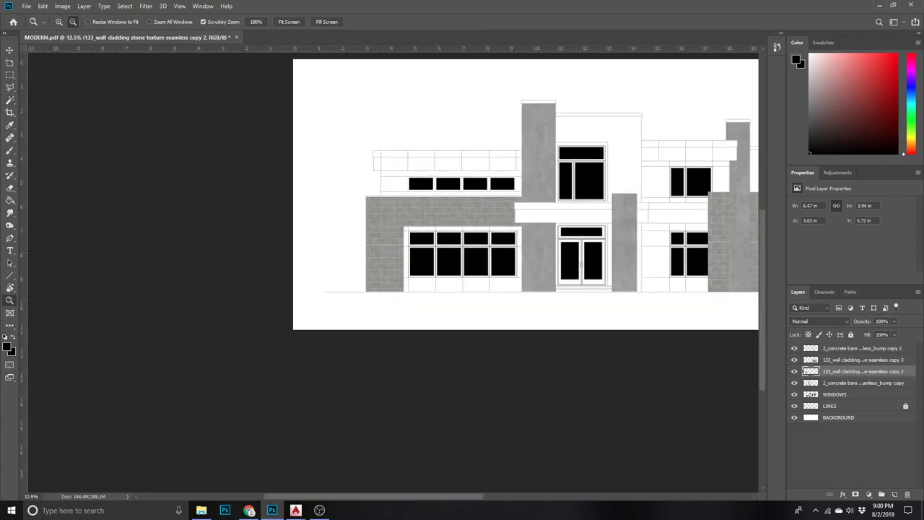
pyautogui.hscroll(1, 396, 200)
pyautogui.hscroll(5, 395, 201)
pyautogui.click(395, 201)
pyautogui.click(395, 201)
pyautogui.click(395, 201)
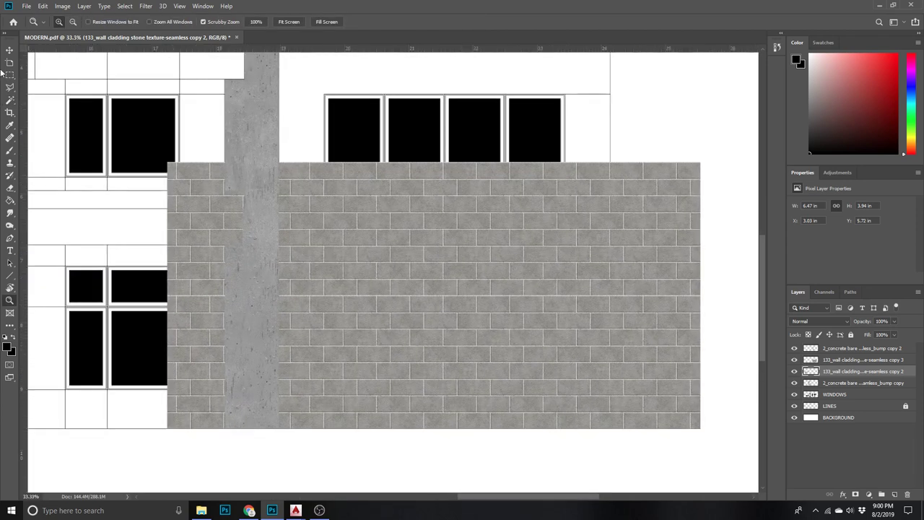
# - Select the right cladding copy 3 layer, toggling layer visibility to inspect the drawing
pyautogui.click(9, 50)
pyautogui.rightClick(410, 247)
pyautogui.click(433, 246)
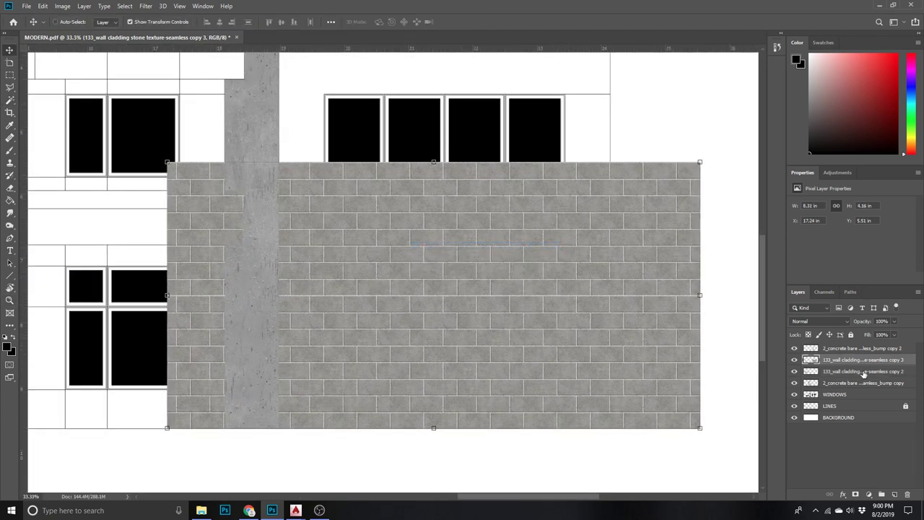
pyautogui.click(795, 360)
pyautogui.click(835, 406)
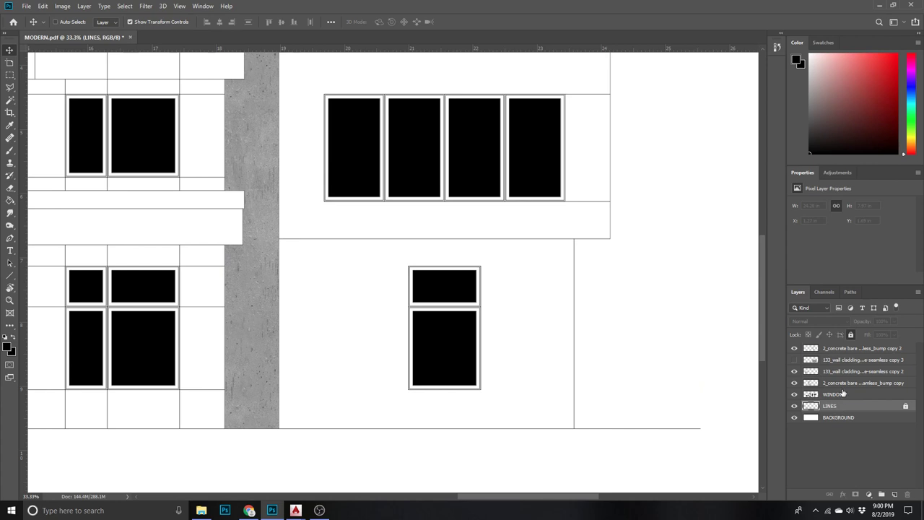
pyautogui.click(827, 360)
pyautogui.click(795, 360)
# - Make the cladding see-through, Magic Wand the lower wall panel on LINES, and invert the selection
pyautogui.click(894, 322)
pyautogui.moveTo(872, 335); pyautogui.dragTo(870, 335)
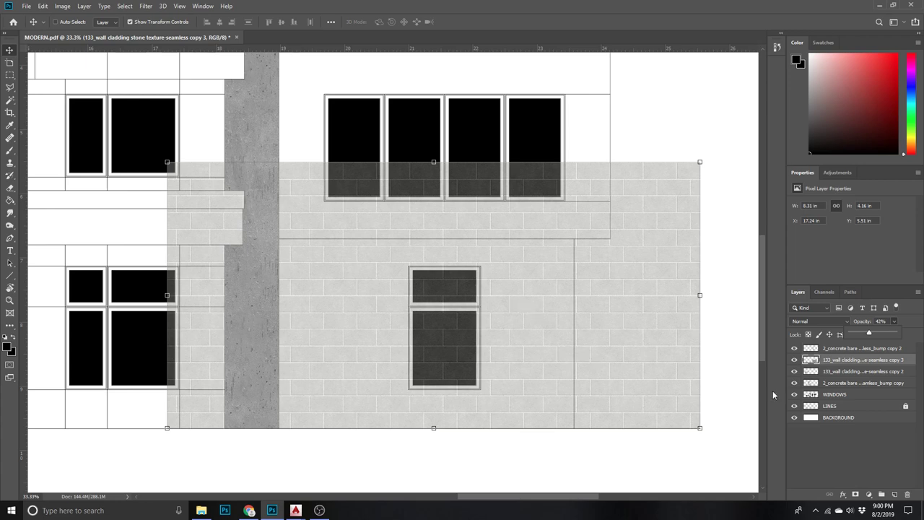
pyautogui.click(858, 407)
pyautogui.click(11, 99)
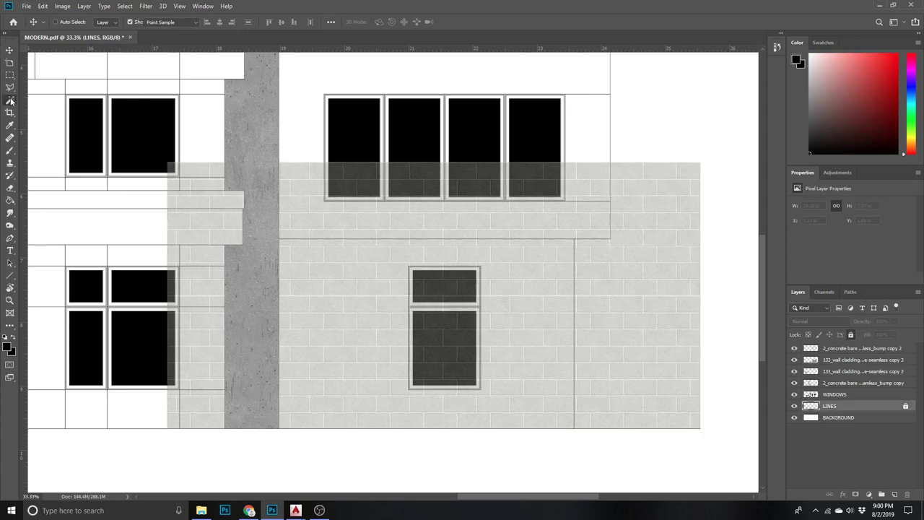
pyautogui.click(536, 321)
pyautogui.click(124, 7)
pyautogui.click(137, 46)
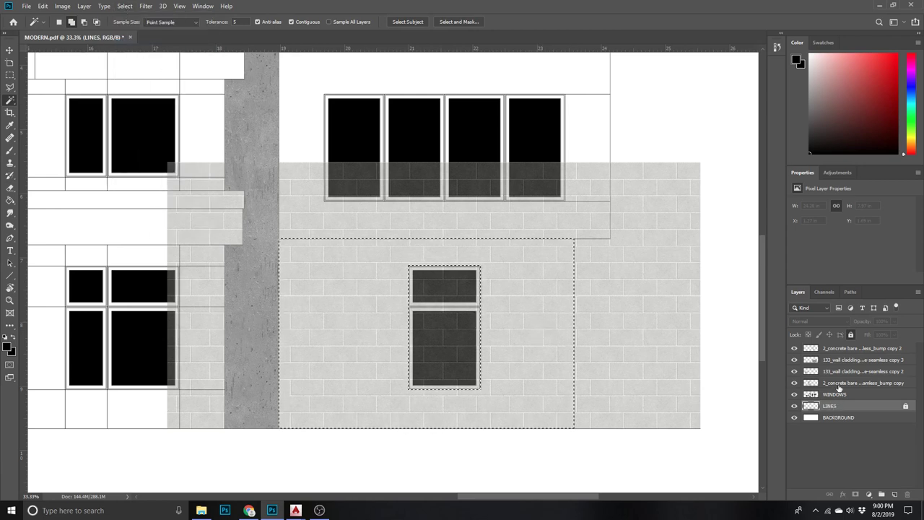
# - Delete the cladding copy 3 pixels outside the lower-right panel and deselect
pyautogui.click(841, 361)
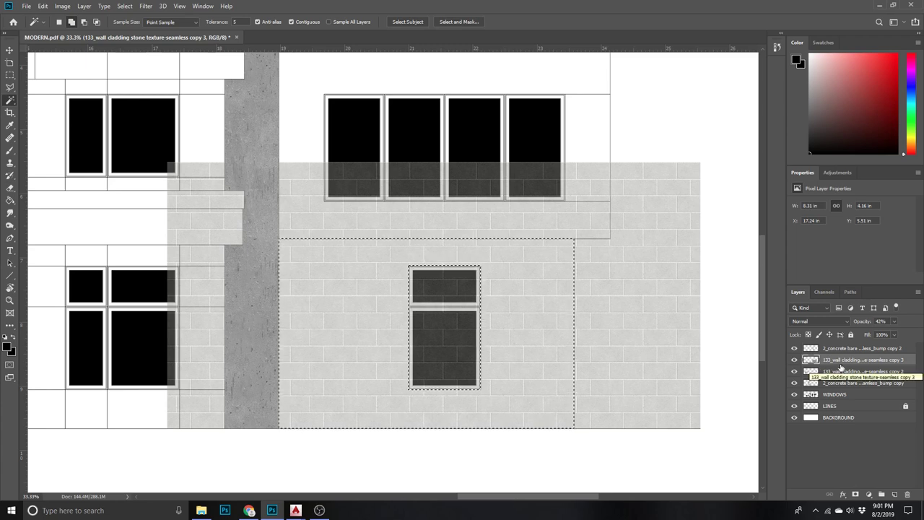
pyautogui.press('Delete')
pyautogui.hotkey('ctrl', 'd')
pyautogui.press('z')
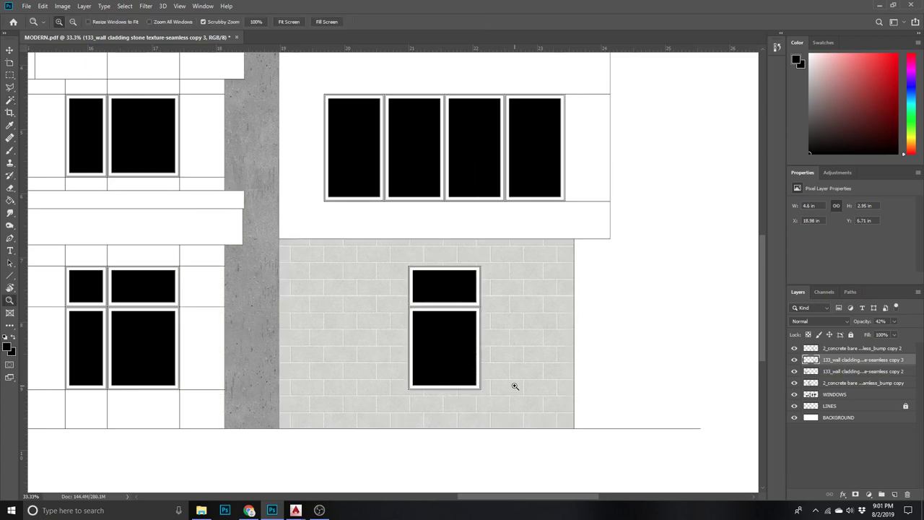
pyautogui.click(515, 386)
pyautogui.keyDown('alt'); pyautogui.click(523, 383); pyautogui.keyUp('alt')
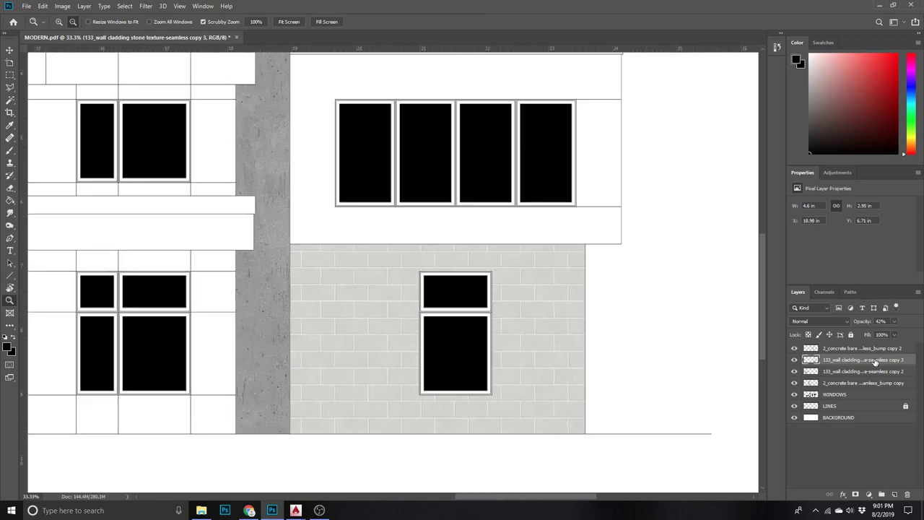
# - Restore the cladding to 100% opacity and zoom out to see more of the building
pyautogui.click(895, 321)
pyautogui.moveTo(911, 341); pyautogui.dragTo(919, 339)
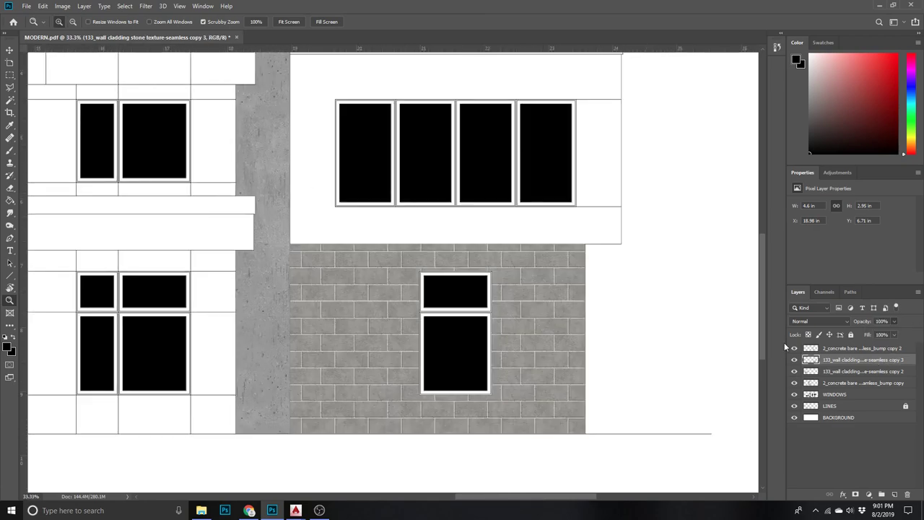
pyautogui.keyDown('alt'); pyautogui.click(695, 350); pyautogui.keyUp('alt')
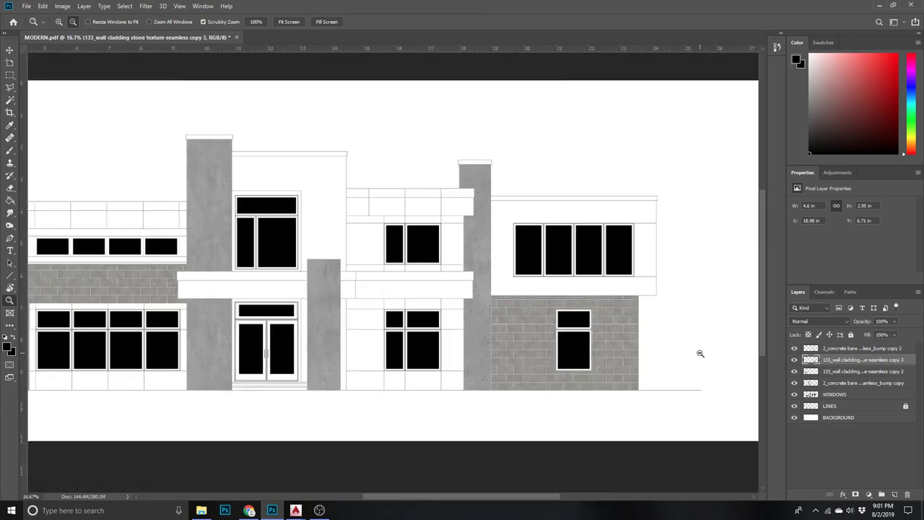
pyautogui.keyDown('alt'); pyautogui.click(700, 353); pyautogui.keyUp('alt')
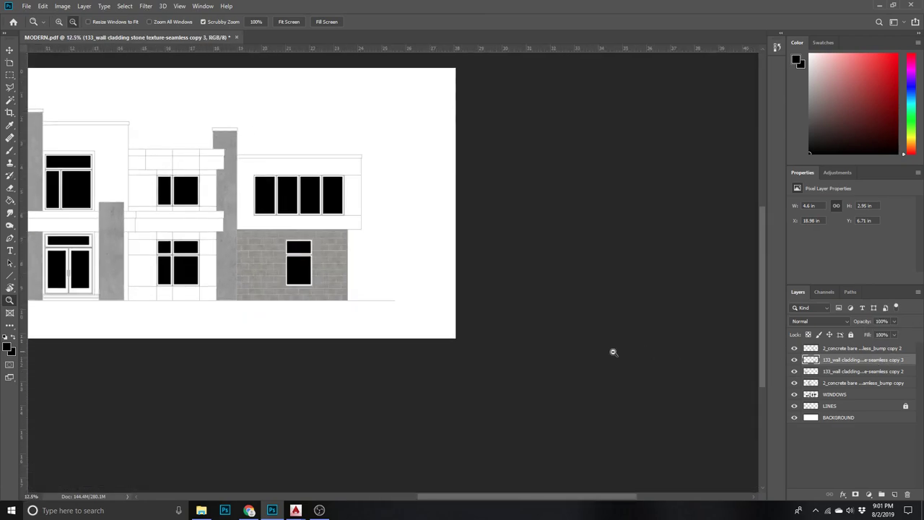
# - Pan and zoom around the left stone cladding to inspect it
pyautogui.moveTo(513, 495); pyautogui.dragTo(351, 466)
pyautogui.click(525, 169)
pyautogui.click(521, 172)
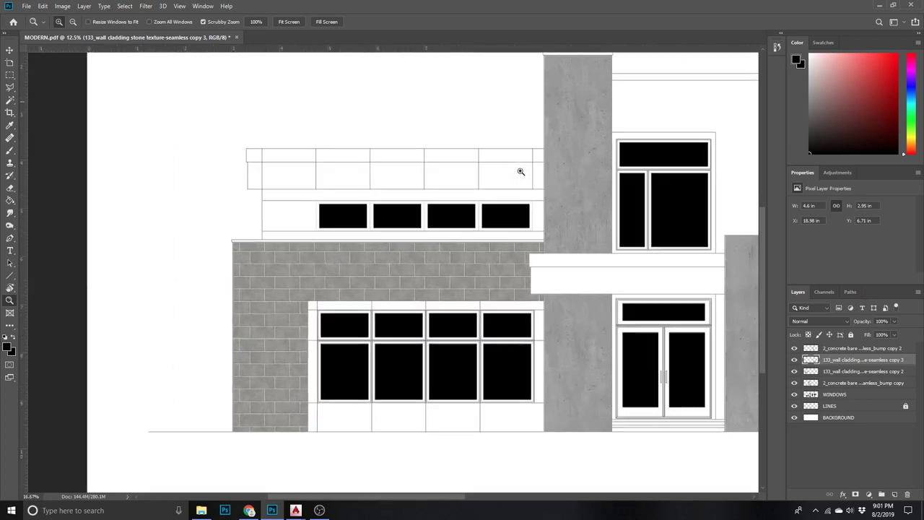
pyautogui.click(481, 171)
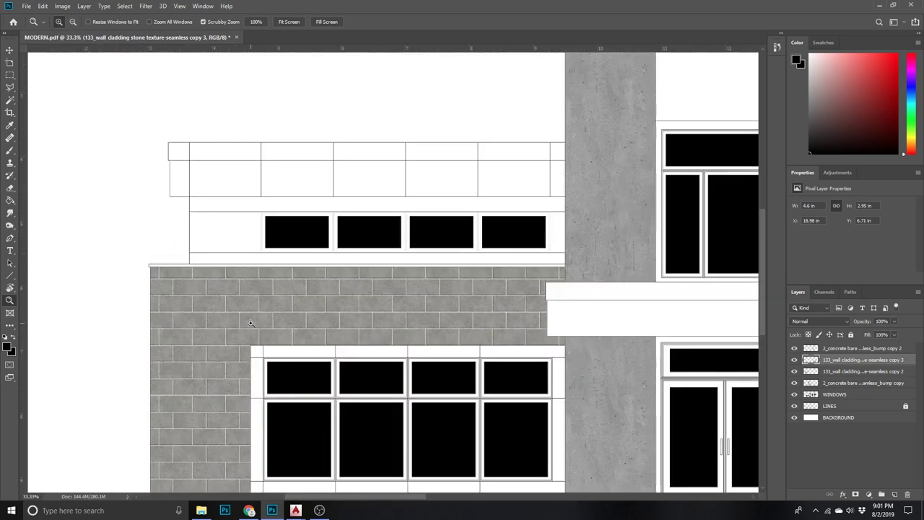
pyautogui.keyDown('alt'); pyautogui.click(123, 336); pyautogui.keyUp('alt')
# - Drag a rectangular marquee around the whole elevation and zoom out to 16.7%
pyautogui.press('m')
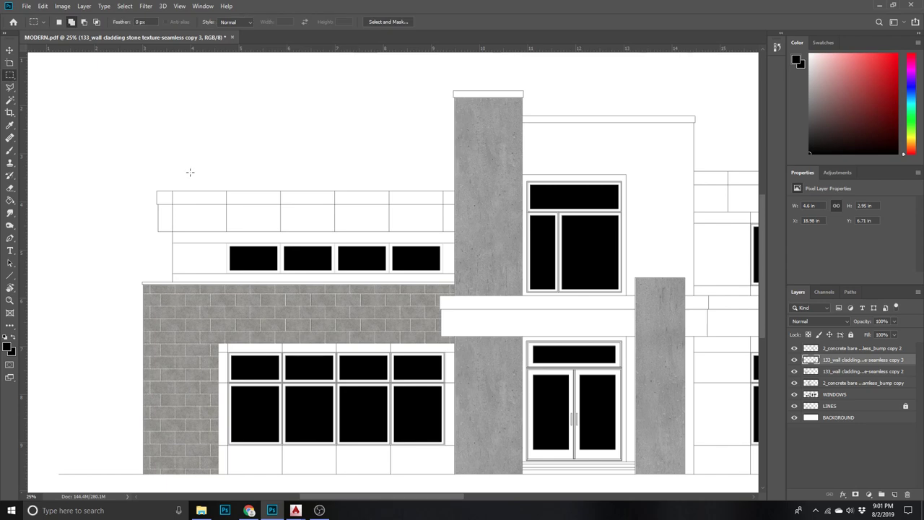
pyautogui.moveTo(110, 70)
pyautogui.mouseDown()
pyautogui.moveTo(763, 455)
pyautogui.moveTo(736, 450)
pyautogui.mouseUp()
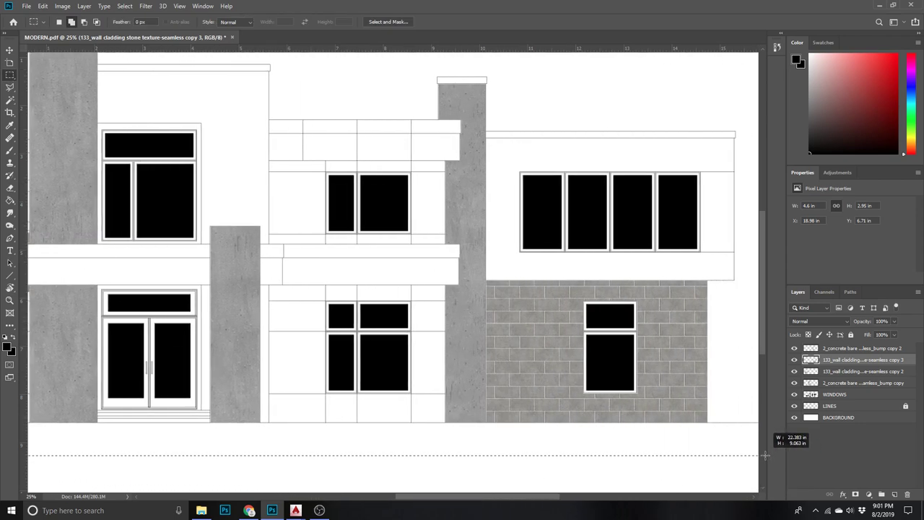
pyautogui.press('z')
pyautogui.keyDown('alt'); pyautogui.click(680, 396); pyautogui.keyUp('alt')
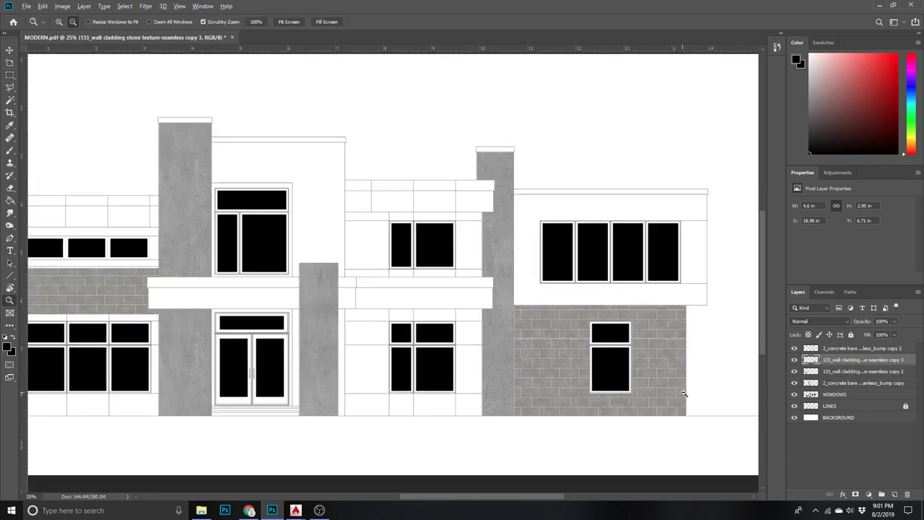
pyautogui.keyDown('alt'); pyautogui.click(681, 395); pyautogui.keyUp('alt')
pyautogui.moveTo(528, 492); pyautogui.dragTo(502, 493)
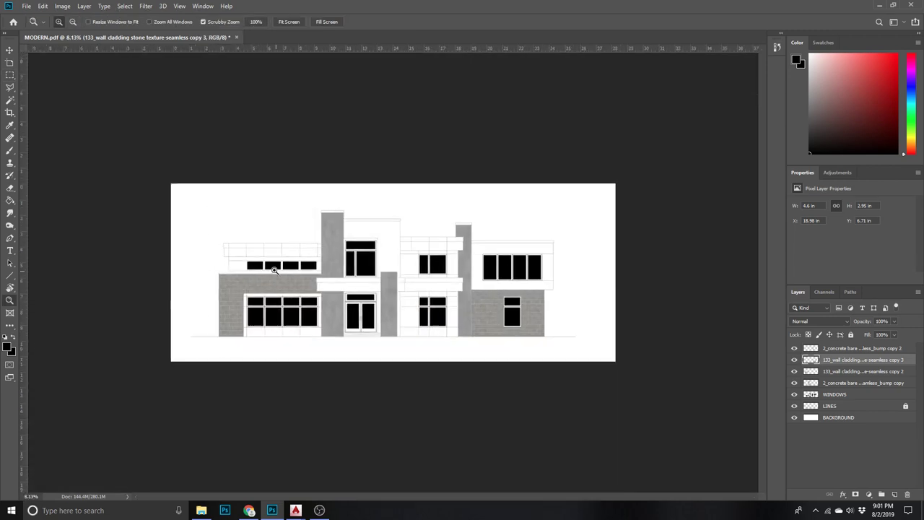
pyautogui.moveTo(275, 275); pyautogui.dragTo(374, 281)
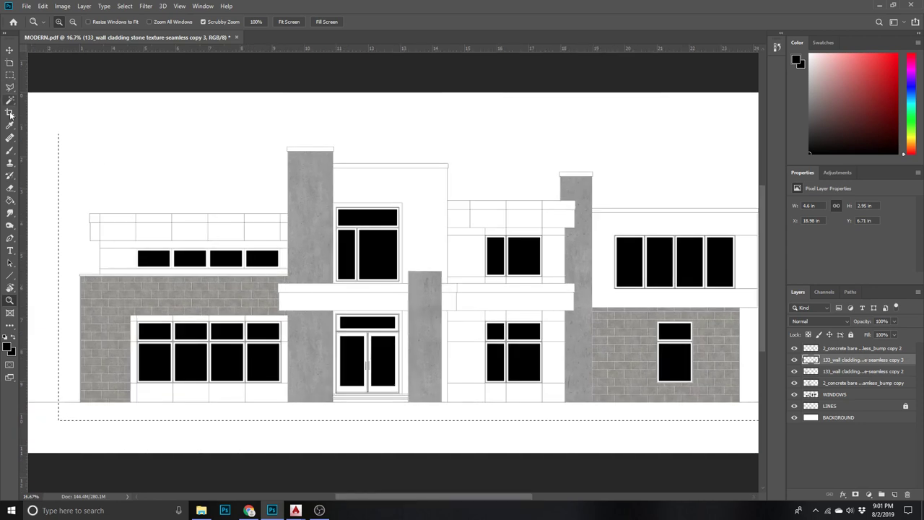
pyautogui.click(9, 200)
# - Pick a dark grey, add a new layer named TRIM, and move it below LINES
pyautogui.moveTo(835, 129); pyautogui.dragTo(794, 112)
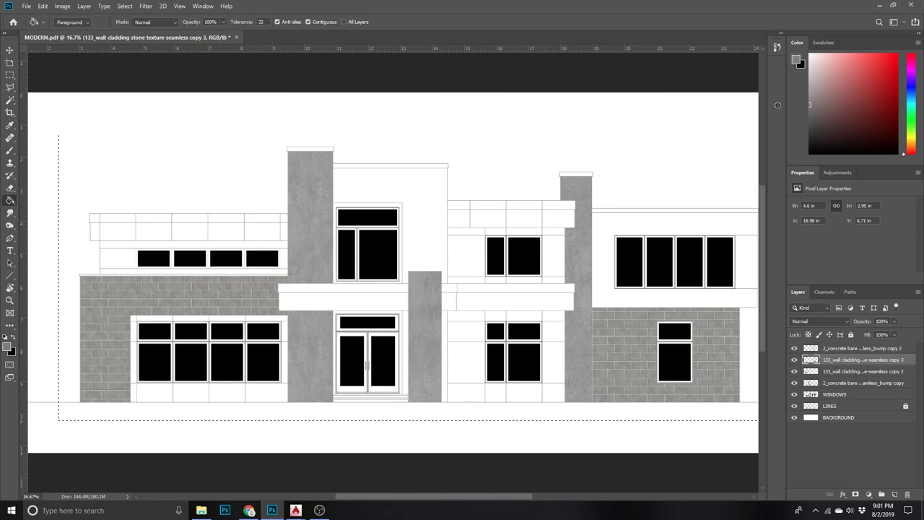
pyautogui.moveTo(775, 117); pyautogui.dragTo(774, 128)
pyautogui.click(895, 495)
pyautogui.doubleClick(830, 359)
pyautogui.write('TRIM')
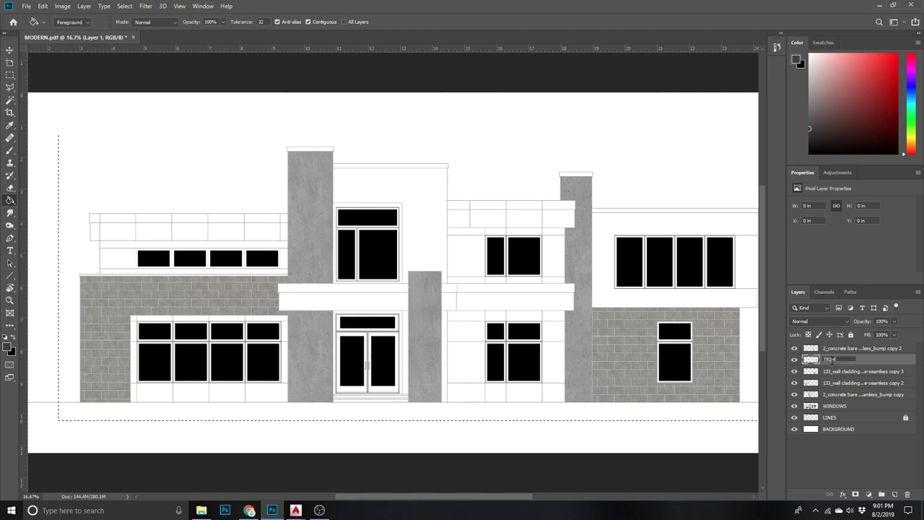
pyautogui.press('Return')
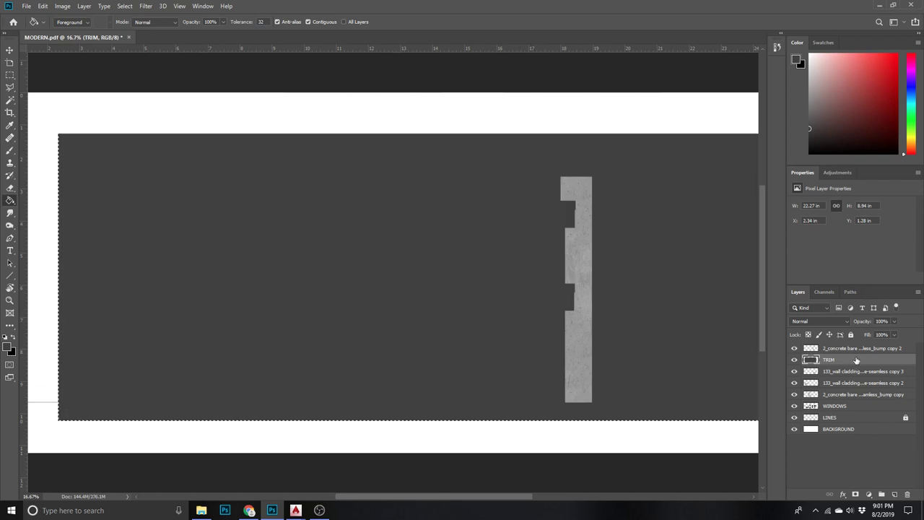
pyautogui.moveTo(838, 360)
pyautogui.mouseDown()
pyautogui.moveTo(861, 409)
pyautogui.moveTo(856, 422)
pyautogui.mouseUp()
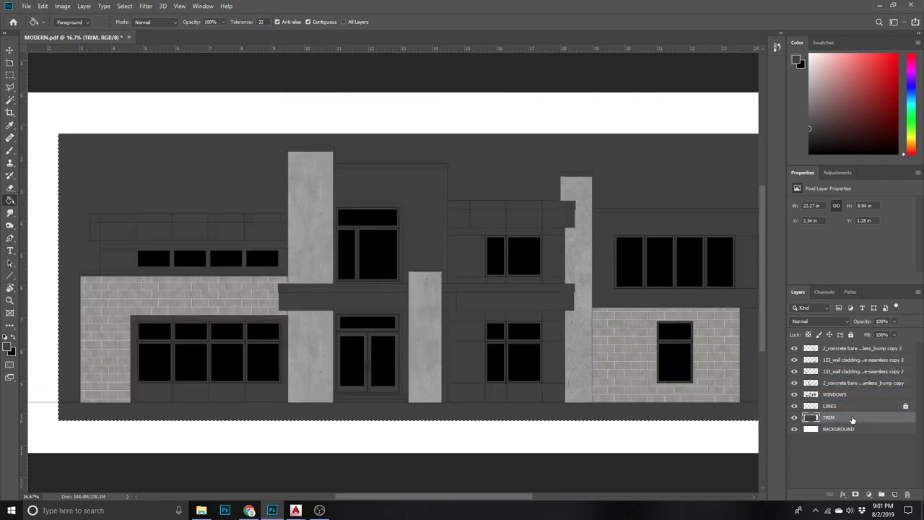
# - Delete the grey on TRIM outside the building outline using a Magic Wand selection from LINES
pyautogui.hotkey('ctrl', 'd')
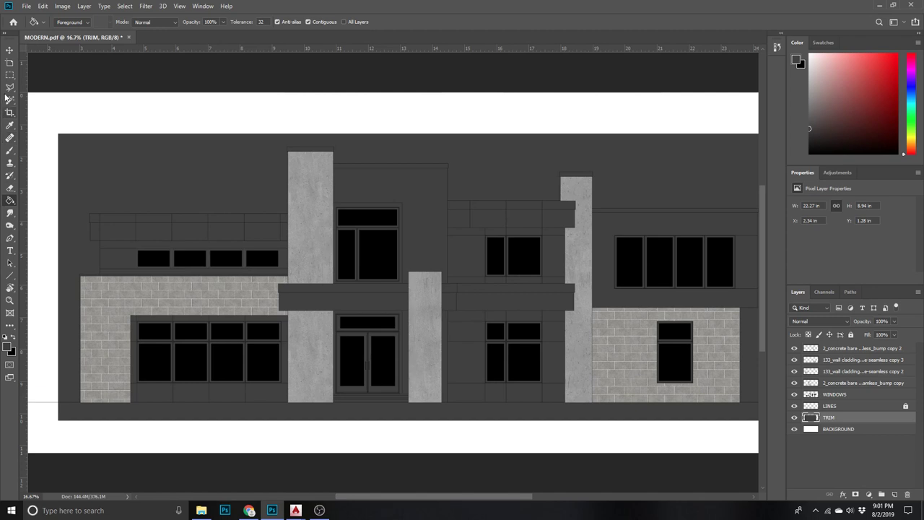
pyautogui.click(10, 99)
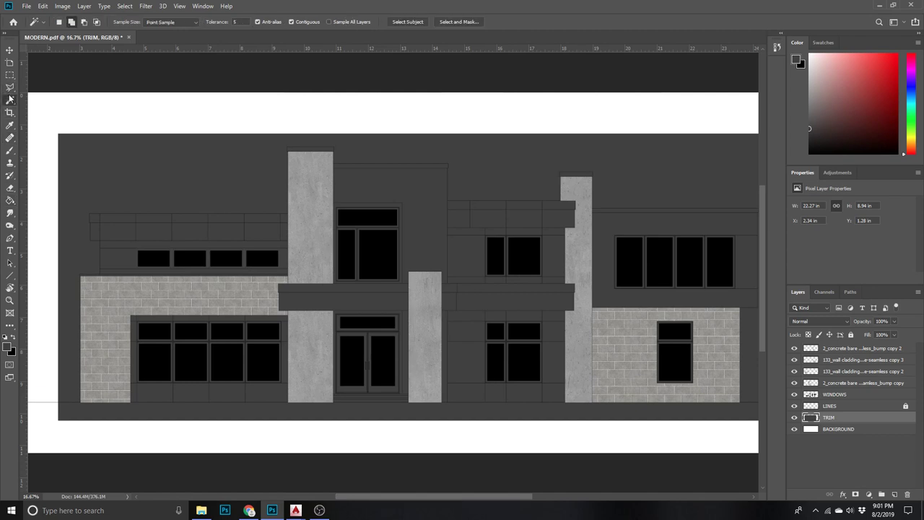
pyautogui.click(831, 407)
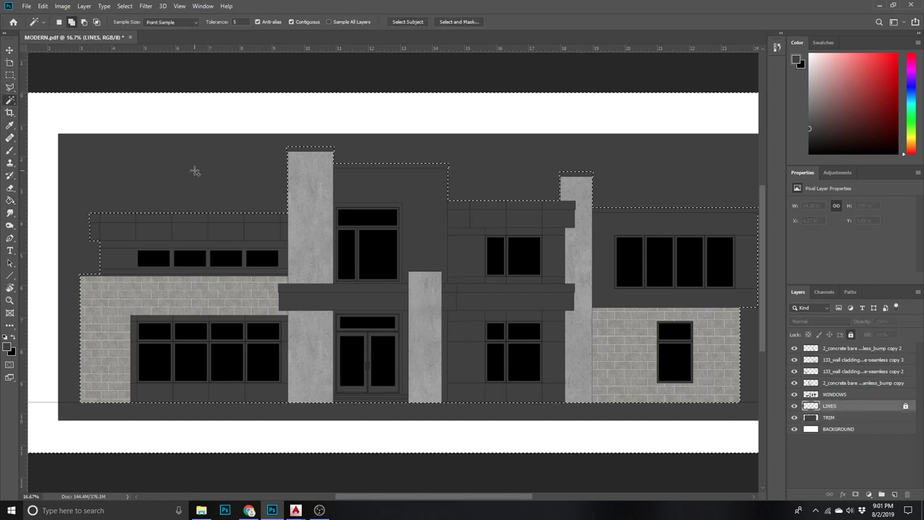
pyautogui.click(829, 417)
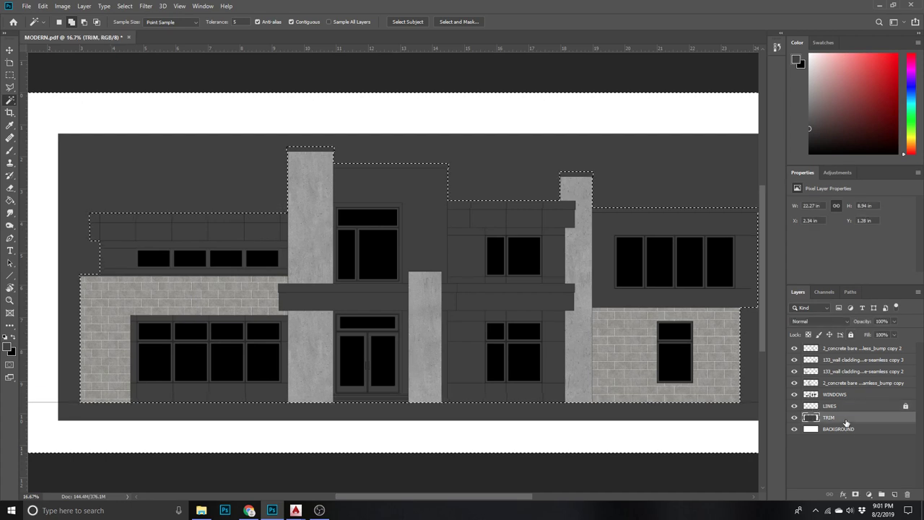
pyautogui.press('Delete')
pyautogui.hotkey('ctrl', 'd')
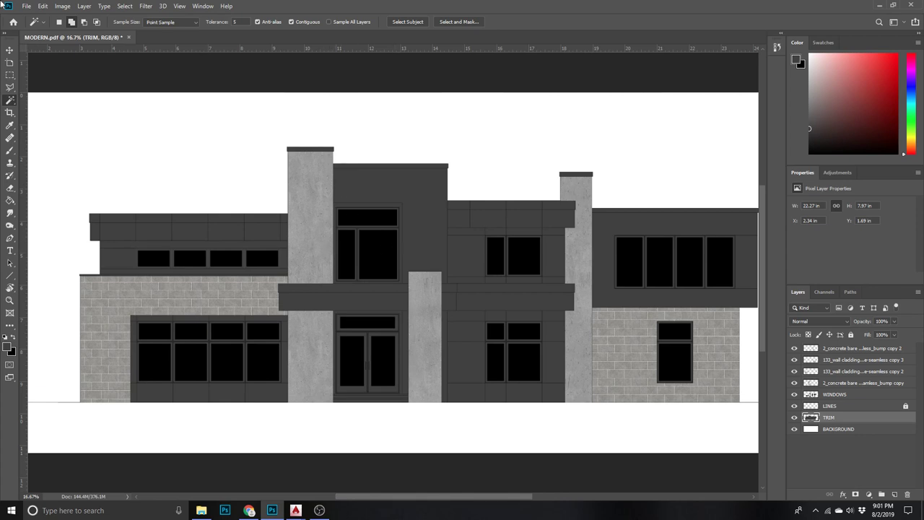
pyautogui.click(9, 50)
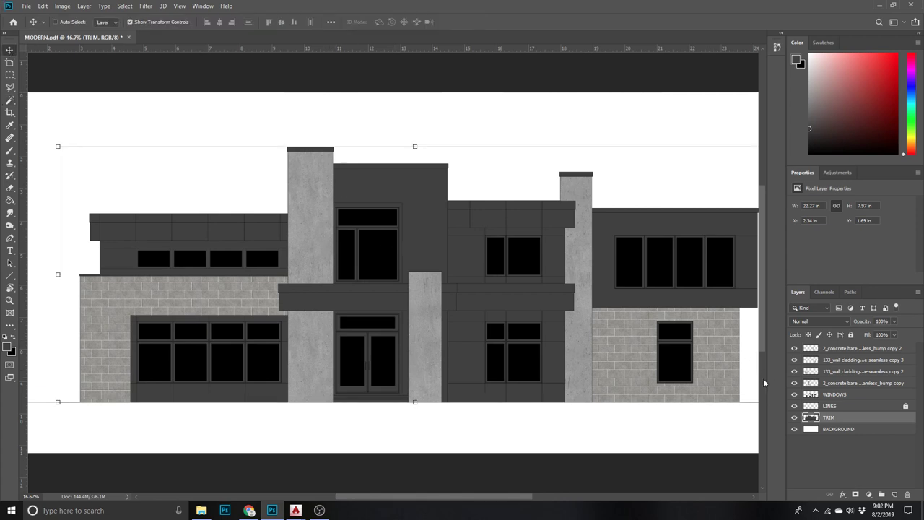
# - Place the wood decking texture and brighten it with Brightness/Contrast
pyautogui.press('m')
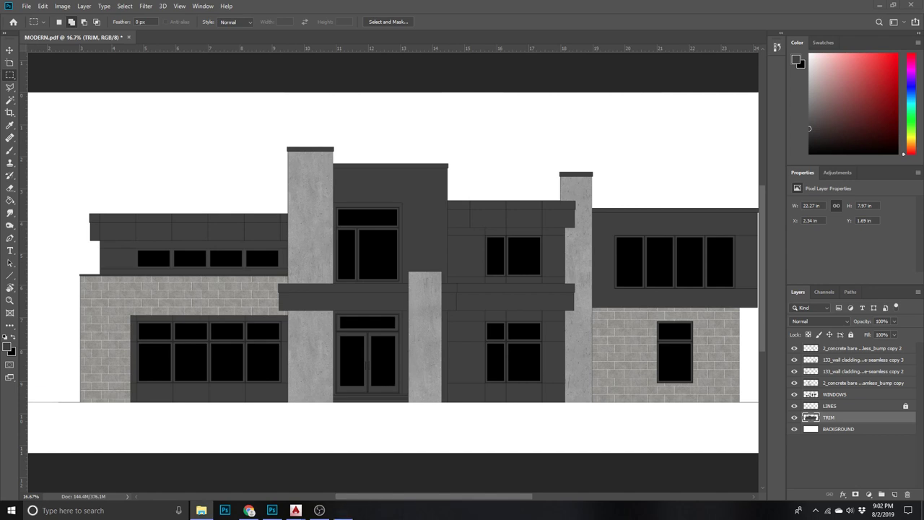
pyautogui.moveTo(596, 295); pyautogui.dragTo(498, 292)
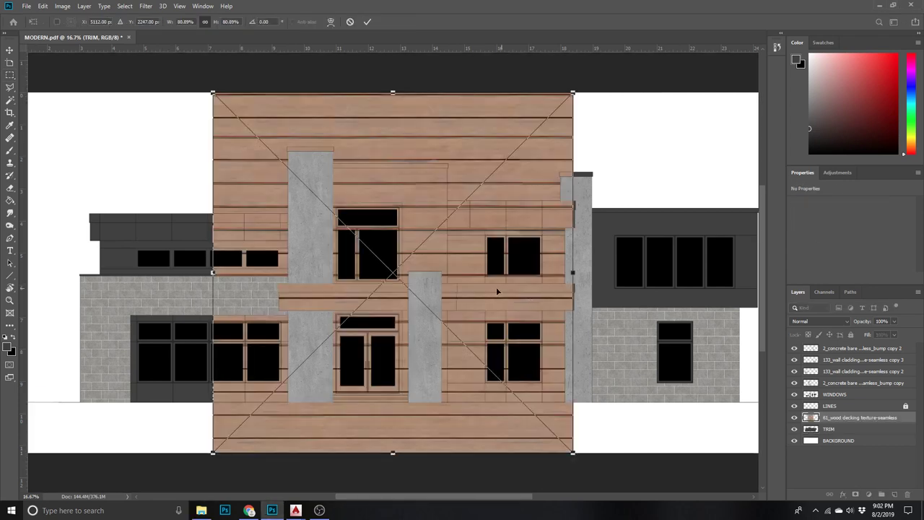
pyautogui.click(368, 21)
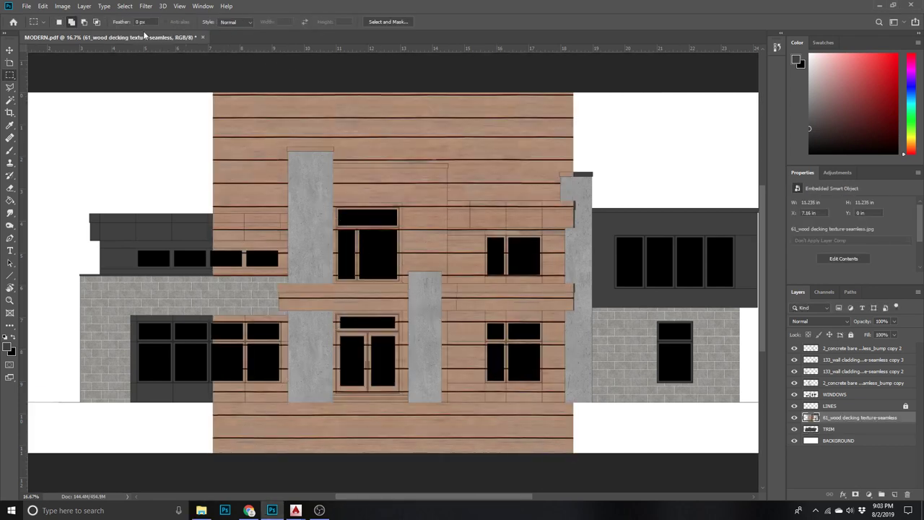
pyautogui.click(65, 7)
pyautogui.moveTo(78, 31)
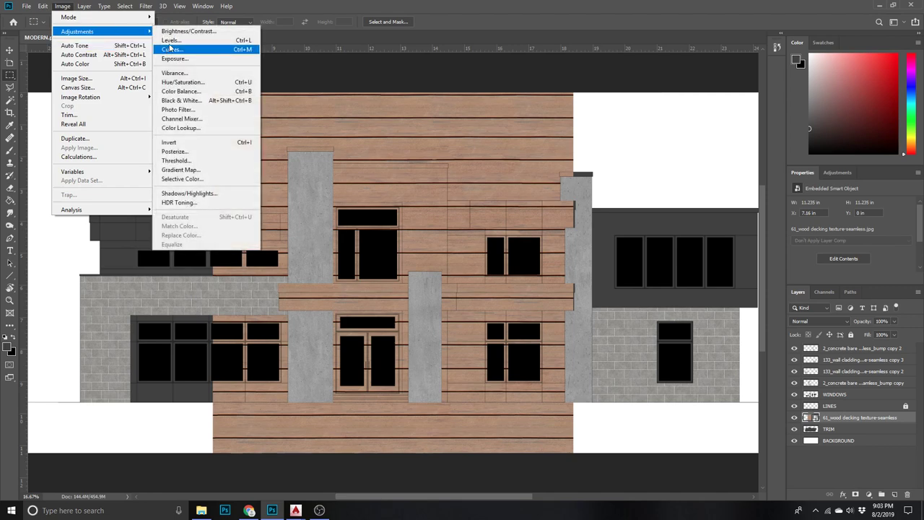
pyautogui.click(177, 32)
pyautogui.moveTo(438, 159); pyautogui.dragTo(482, 182)
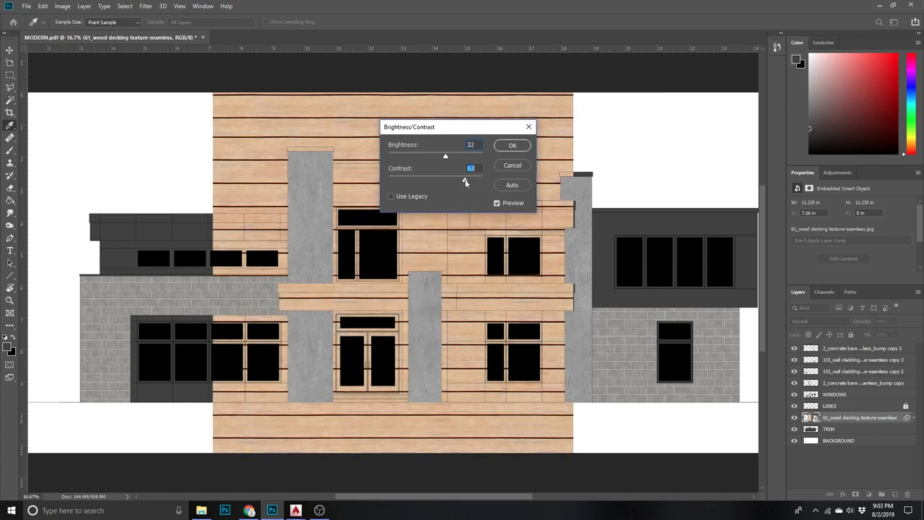
pyautogui.click(513, 146)
# - Lower the wood texture's saturation by 36 in Hue/Saturation
pyautogui.click(62, 6)
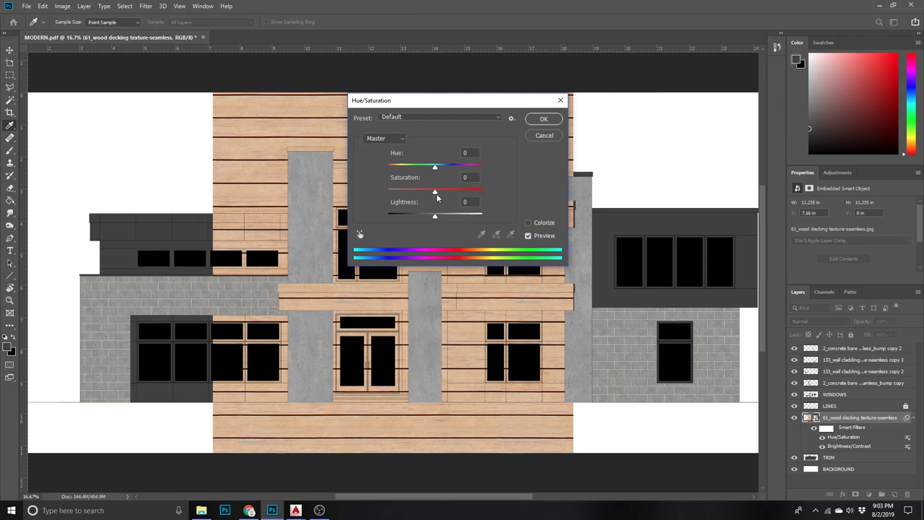
pyautogui.click(544, 120)
pyautogui.click(10, 49)
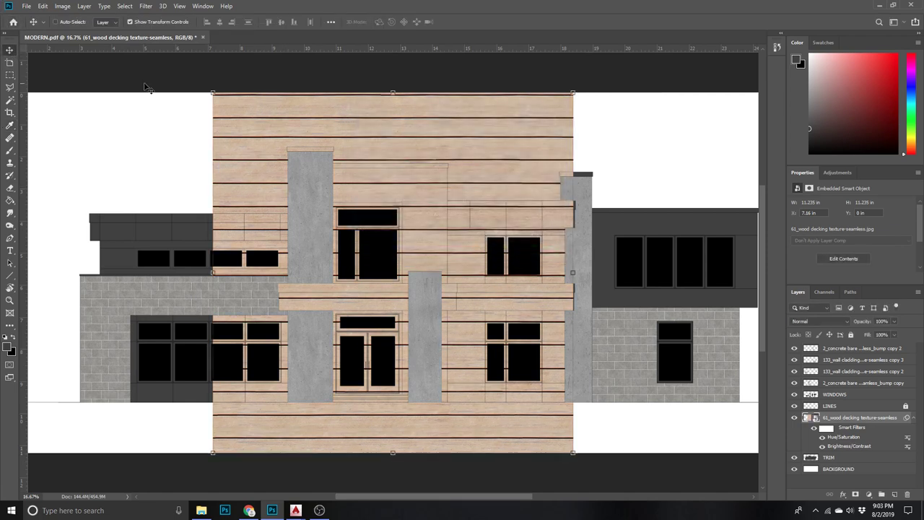
# - Shrink the wood texture and position it over the tower's upper window section
pyautogui.moveTo(212, 93); pyautogui.dragTo(463, 344)
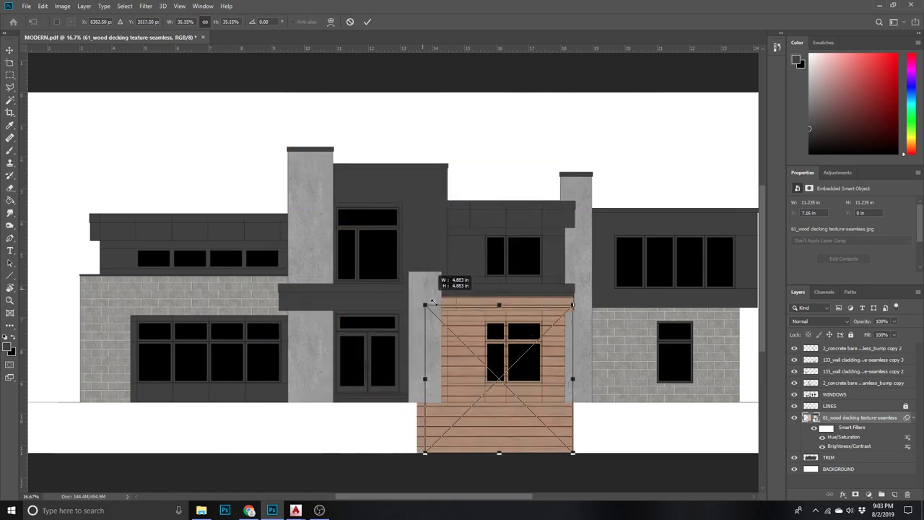
pyautogui.moveTo(566, 353)
pyautogui.mouseDown()
pyautogui.moveTo(406, 119)
pyautogui.moveTo(392, 145)
pyautogui.mouseUp()
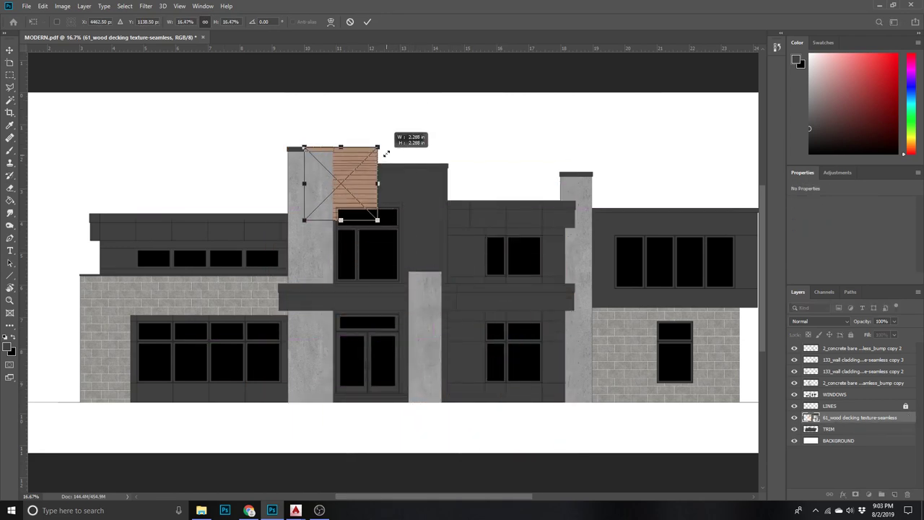
pyautogui.moveTo(392, 144); pyautogui.dragTo(391, 146)
pyautogui.click(367, 21)
pyautogui.press('z')
pyautogui.click(358, 171)
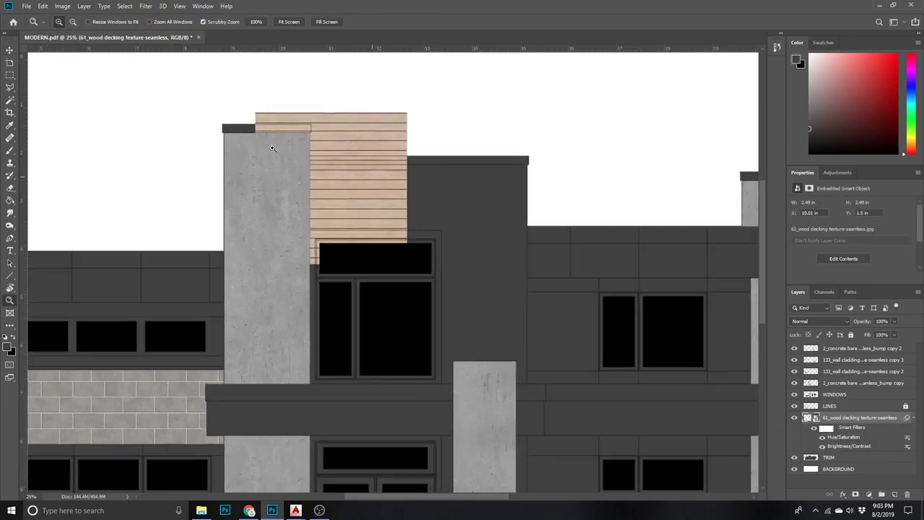
pyautogui.click(10, 49)
pyautogui.moveTo(336, 182)
pyautogui.mouseDown()
pyautogui.moveTo(391, 232)
pyautogui.moveTo(385, 210)
pyautogui.mouseUp()
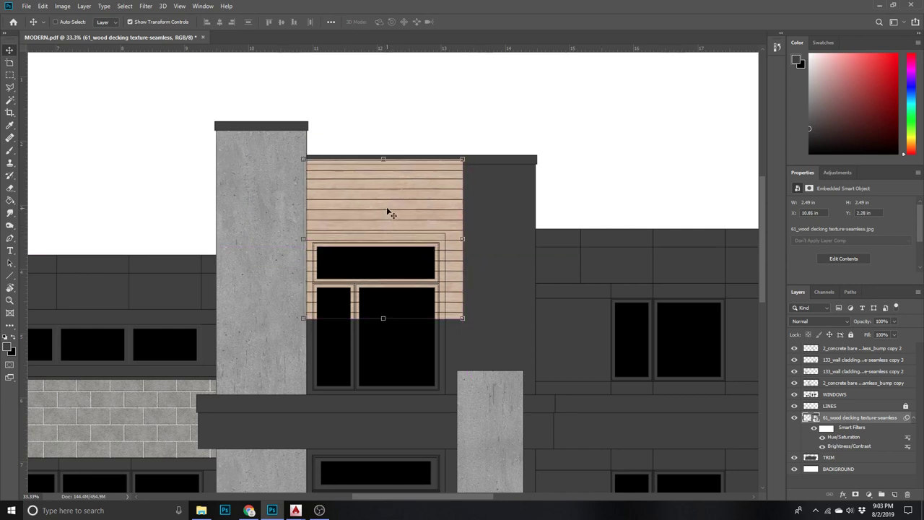
pyautogui.press('Right')
pyautogui.press('Right')
pyautogui.press('Right')
pyautogui.press('Down')
pyautogui.press('Down')
pyautogui.press('Up')
pyautogui.press('Up')
pyautogui.press('Up')
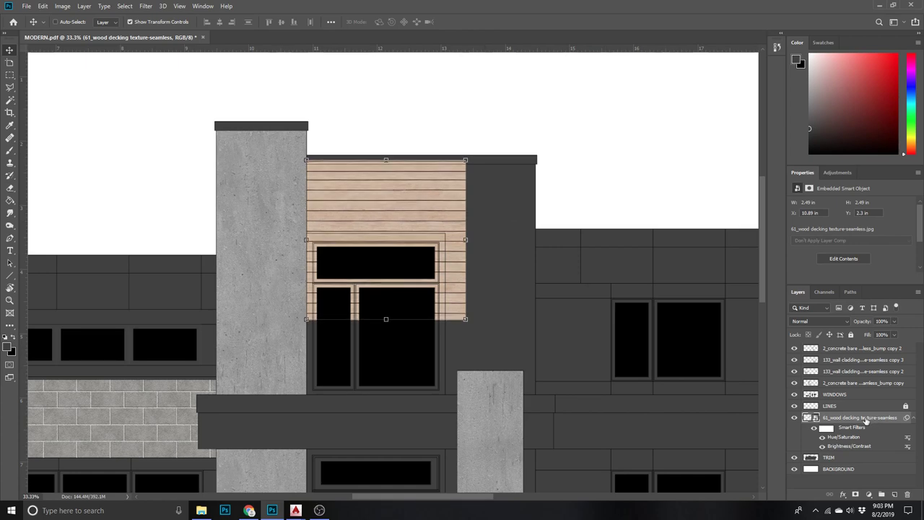
# - Rasterize the wood layer, place a duplicate beside it, and merge them into one band
pyautogui.rightClick(866, 422)
pyautogui.click(821, 178)
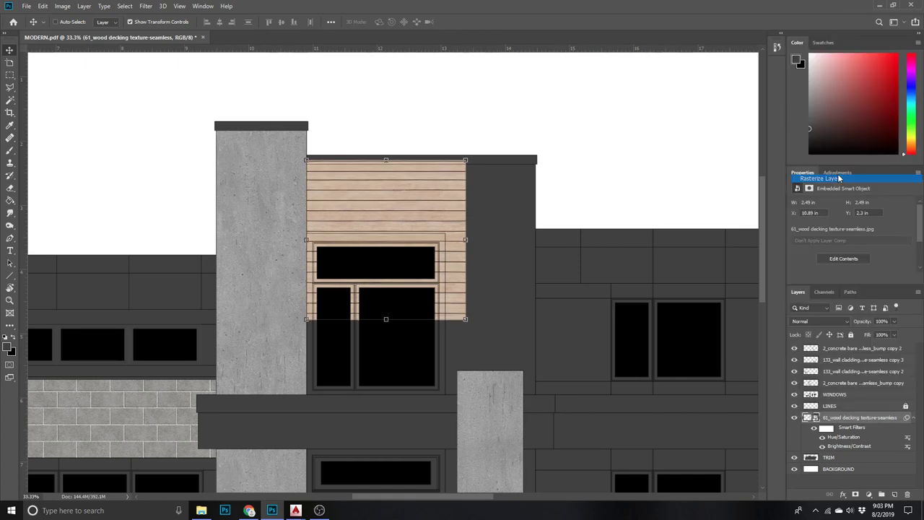
pyautogui.moveTo(859, 417); pyautogui.dragTo(894, 497)
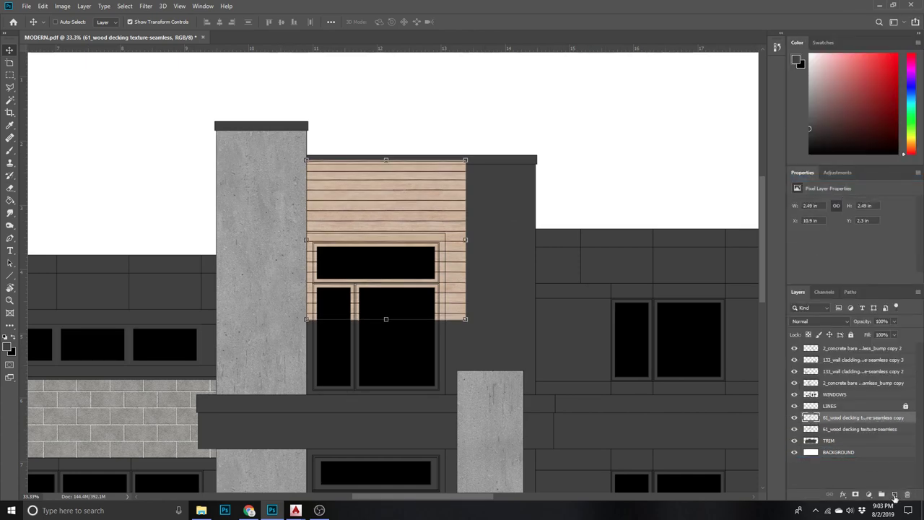
pyautogui.moveTo(338, 209)
pyautogui.mouseDown()
pyautogui.moveTo(508, 228)
pyautogui.moveTo(500, 226)
pyautogui.mouseUp()
pyautogui.keyDown('shift'); pyautogui.click(862, 430); pyautogui.keyUp('shift')
pyautogui.rightClick(862, 431)
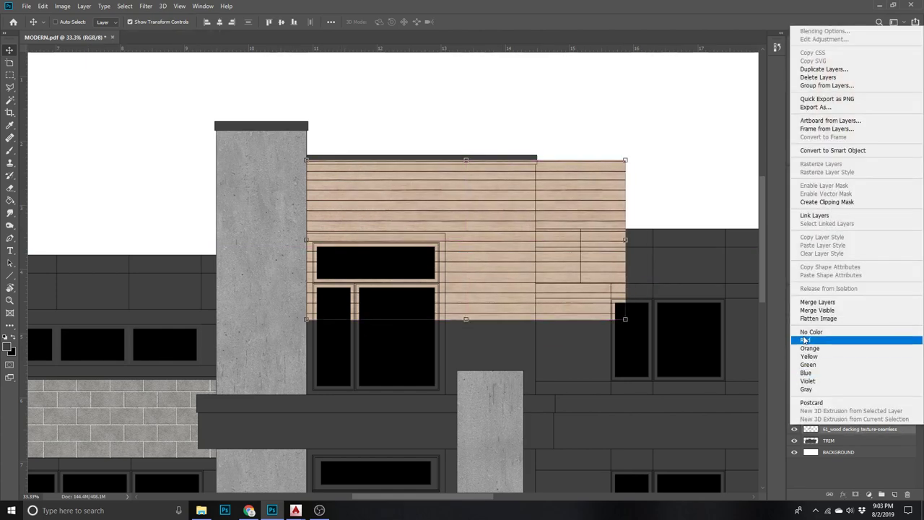
pyautogui.click(860, 303)
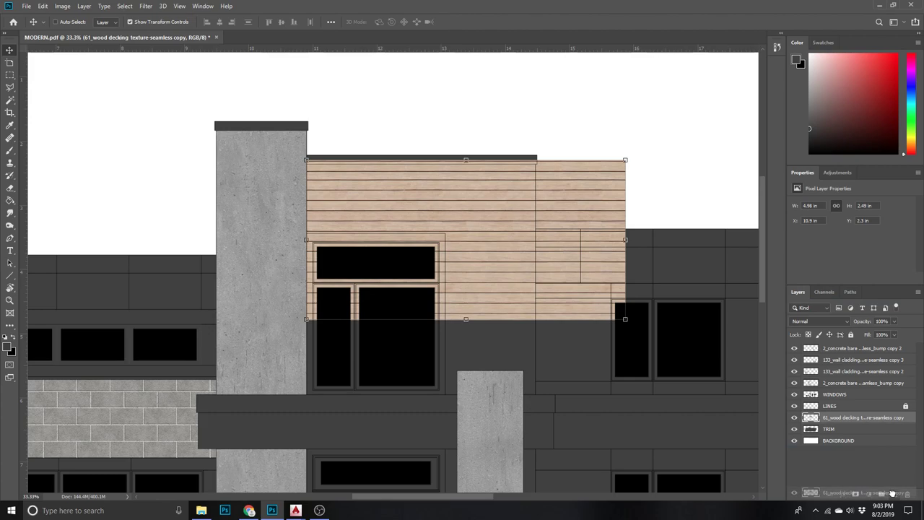
# - Duplicate the wood band straight down and nudge it so the plank seams line up
pyautogui.moveTo(482, 221); pyautogui.dragTo(509, 376)
pyautogui.press('z')
pyautogui.click(478, 338)
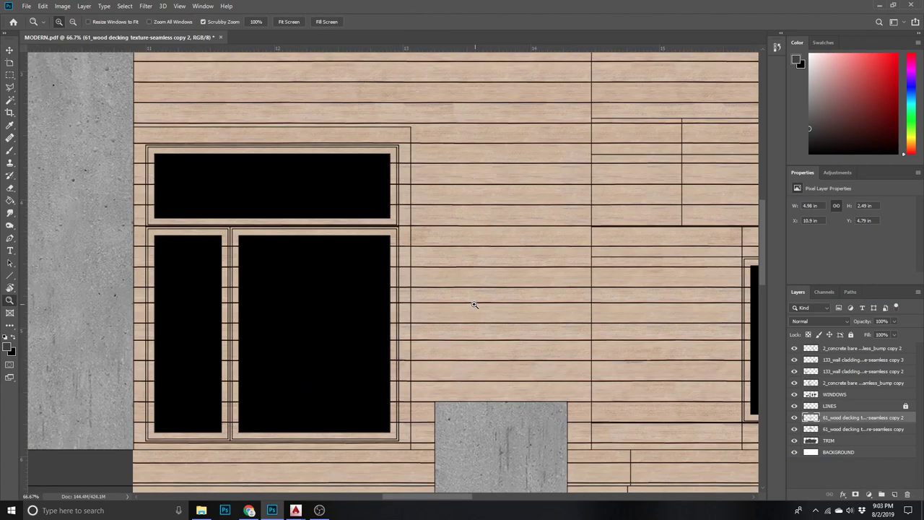
pyautogui.click(475, 305)
pyautogui.click(472, 303)
pyautogui.press('v')
pyautogui.press('Down')
pyautogui.press('Down')
pyautogui.press('Up')
pyautogui.press('Up')
pyautogui.press('Up')
pyautogui.press('Up')
pyautogui.press('Up')
pyautogui.press('Up')
pyautogui.press('Up')
pyautogui.press('Up')
pyautogui.press('Up')
pyautogui.press('Up')
pyautogui.press('Up')
pyautogui.press('Up')
pyautogui.press('Up')
pyautogui.press('Up')
pyautogui.press('Up')
pyautogui.press('Up')
pyautogui.press('Up')
pyautogui.press('Up')
pyautogui.press('Up')
pyautogui.press('Up')
pyautogui.press('Up')
pyautogui.press('Up')
pyautogui.press('Up')
pyautogui.press('Up')
pyautogui.press('Up')
# - Merge the upper and lower wood bands into one layer
pyautogui.press('z')
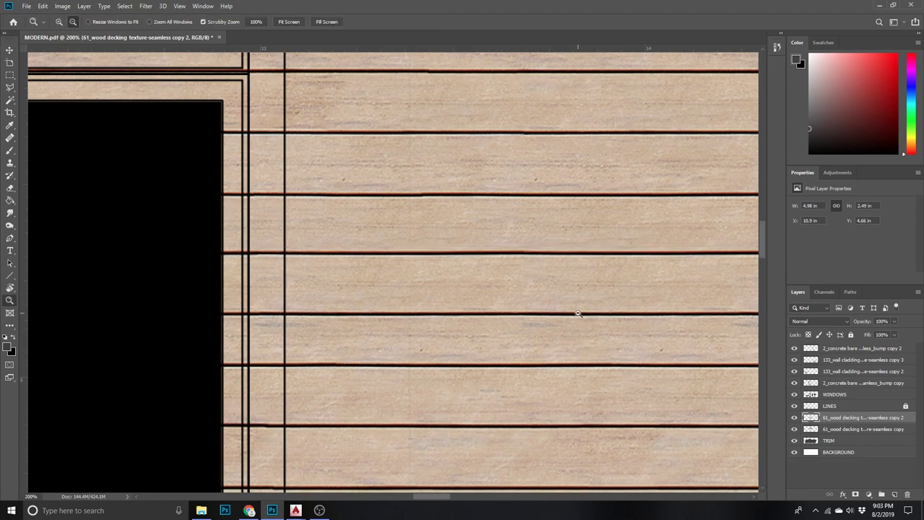
pyautogui.keyDown('alt'); pyautogui.click(581, 321); pyautogui.keyUp('alt')
pyautogui.keyDown('alt'); pyautogui.click(581, 321); pyautogui.keyUp('alt')
pyautogui.keyDown('alt'); pyautogui.click(582, 321); pyautogui.keyUp('alt')
pyautogui.keyDown('alt'); pyautogui.click(439, 292); pyautogui.keyUp('alt')
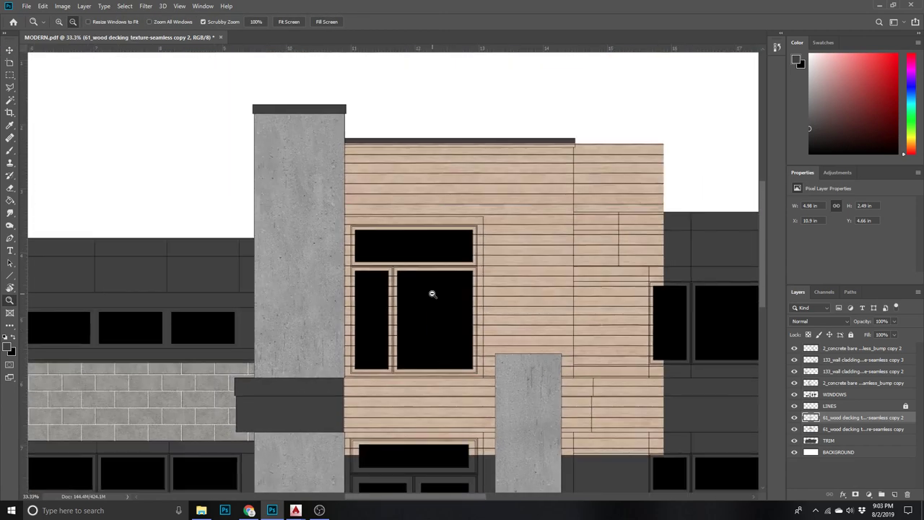
pyautogui.press('v')
pyautogui.keyDown('shift'); pyautogui.click(849, 431); pyautogui.keyUp('shift')
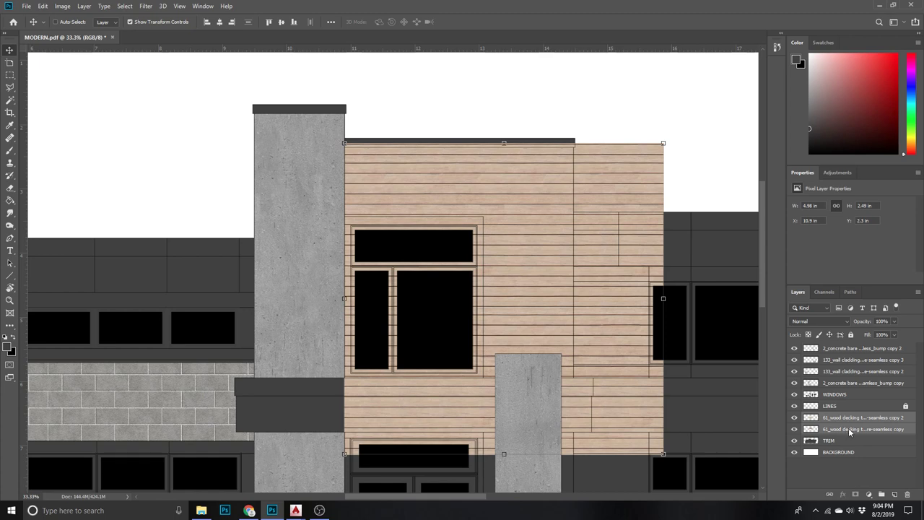
pyautogui.rightClick(850, 426)
pyautogui.click(867, 306)
# - Duplicate the wood block down around the entrance doors and align its planks
pyautogui.moveTo(868, 413); pyautogui.dragTo(895, 494)
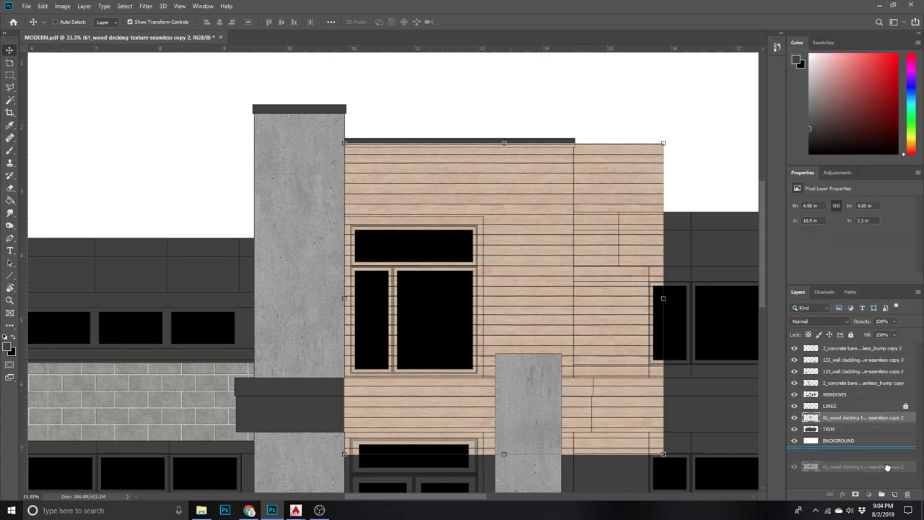
pyautogui.scroll(-2, 483, 241)
pyautogui.moveTo(483, 243); pyautogui.dragTo(523, 476)
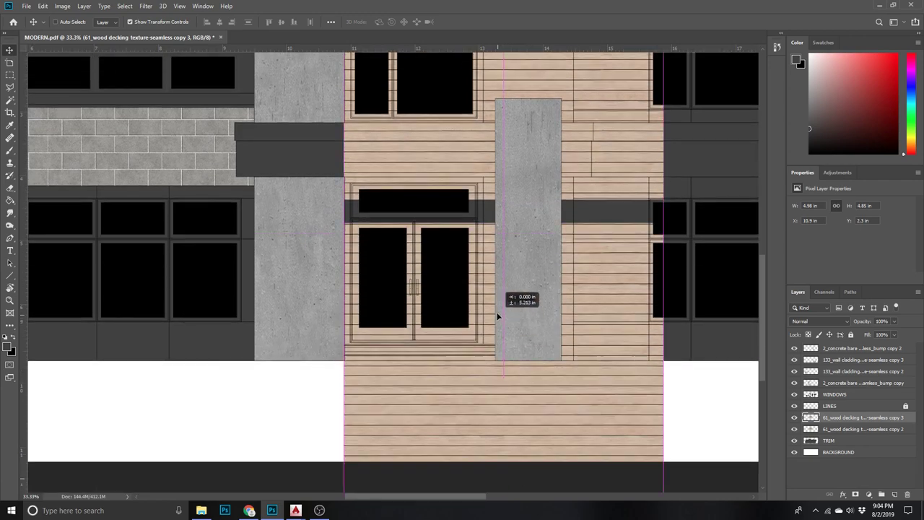
pyautogui.moveTo(523, 476); pyautogui.dragTo(495, 306)
pyautogui.press('z')
pyautogui.click(575, 202)
pyautogui.click(574, 202)
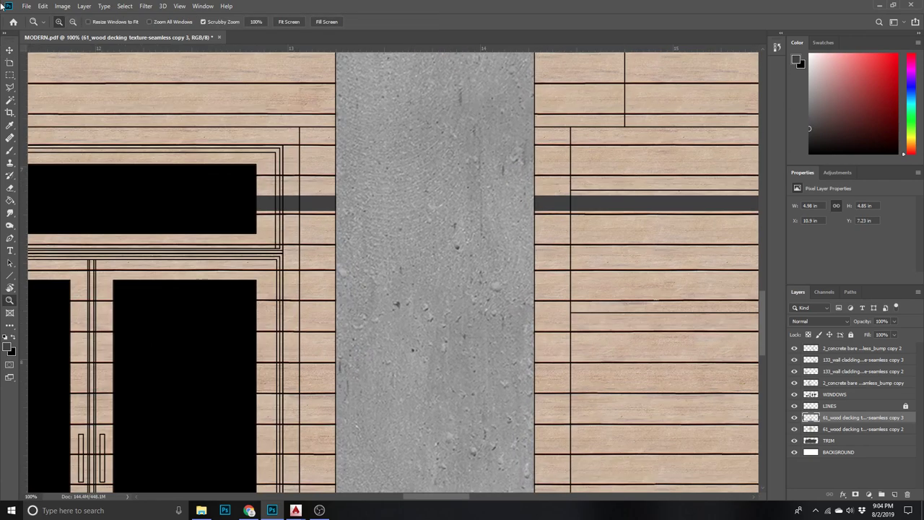
pyautogui.press('v')
pyautogui.press('Up')
pyautogui.press('Up')
pyautogui.press('Up')
pyautogui.press('Up')
pyautogui.press('Up')
pyautogui.press('Up')
pyautogui.press('Up')
pyautogui.press('Up')
pyautogui.press('Up')
pyautogui.press('Up')
pyautogui.press('Up')
pyautogui.press('Up')
pyautogui.press('Up')
pyautogui.press('Up')
pyautogui.press('Up')
pyautogui.press('Up')
pyautogui.press('Up')
pyautogui.press('Up')
pyautogui.press('Up')
pyautogui.press('Up')
pyautogui.press('Up')
pyautogui.press('Up')
pyautogui.press('Up')
pyautogui.press('Up')
pyautogui.press('Up')
pyautogui.press('Up')
pyautogui.press('Up')
pyautogui.press('Up')
pyautogui.press('Up')
pyautogui.press('Up')
pyautogui.press('Up')
pyautogui.press('Up')
pyautogui.press('Up')
pyautogui.press('Up')
pyautogui.press('z')
pyautogui.moveTo(654, 267)
pyautogui.mouseDown()
pyautogui.moveTo(603, 254)
pyautogui.moveTo(482, 276)
pyautogui.mouseUp()
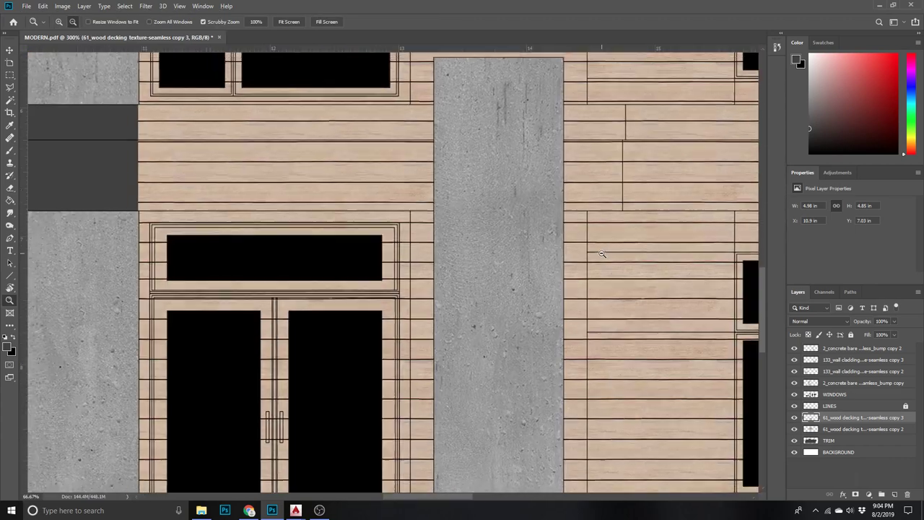
pyautogui.scroll(3, 312, 200)
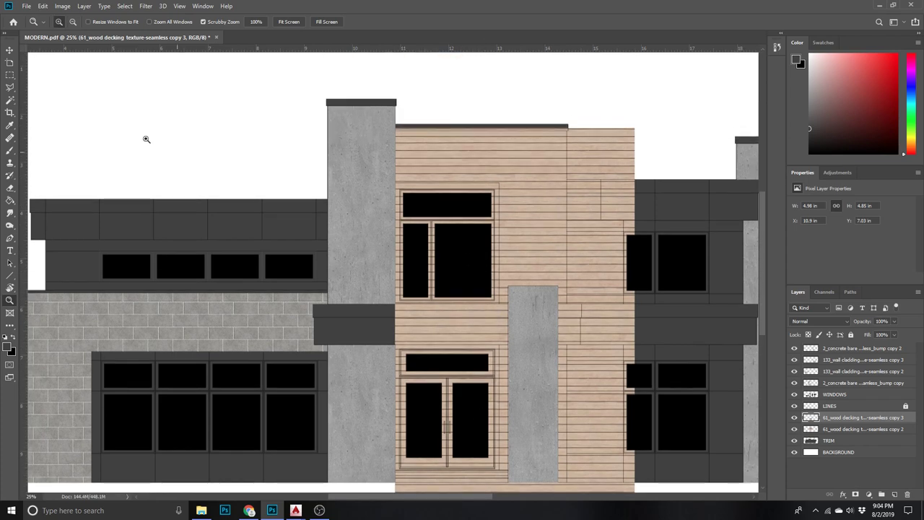
# - Merge the wood copies and rename the texture layers WOOD, CONCRETE and BLOCK
pyautogui.click(10, 101)
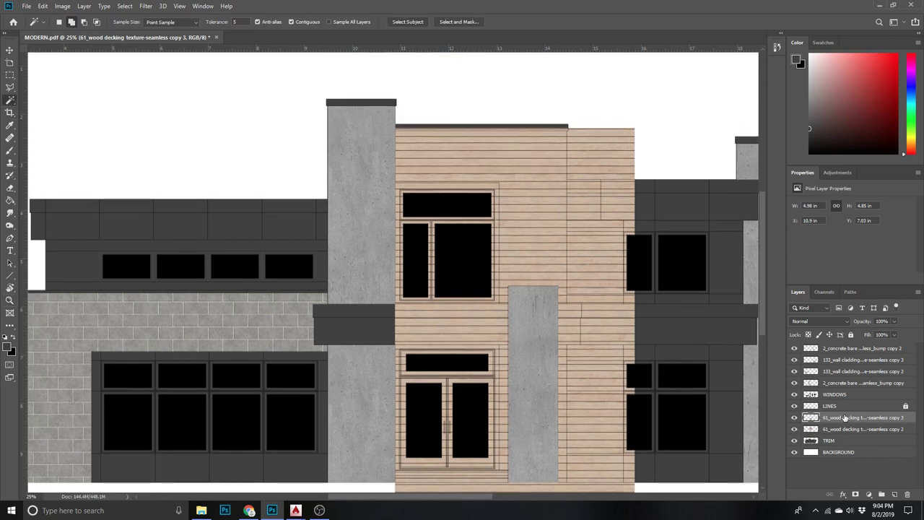
pyautogui.rightClick(845, 419)
pyautogui.click(827, 291)
pyautogui.doubleClick(840, 417)
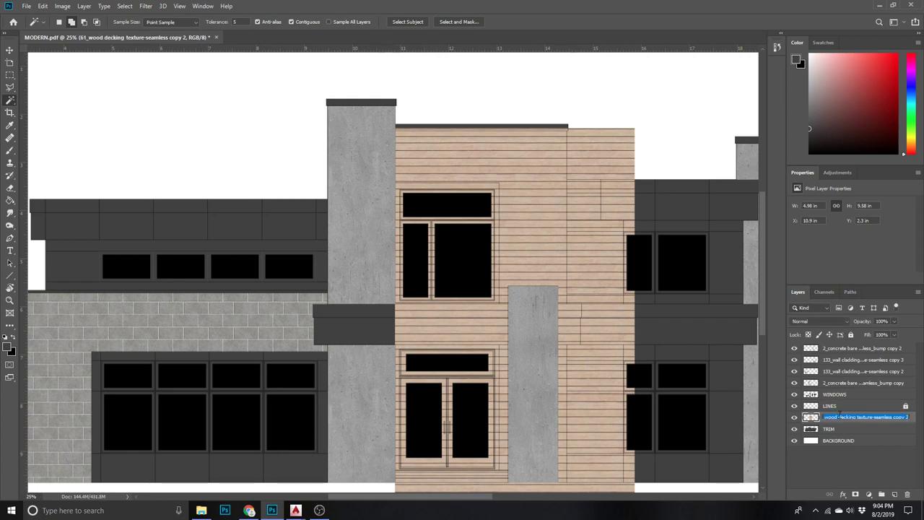
pyautogui.write('WOOD')
pyautogui.click(845, 384)
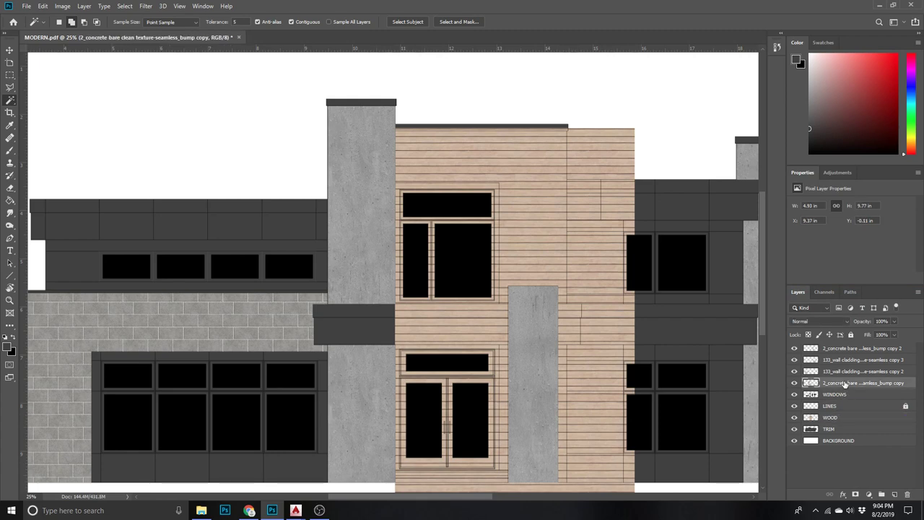
pyautogui.write('CONCRETE')
pyautogui.click(845, 372)
pyautogui.write('BLOCK')
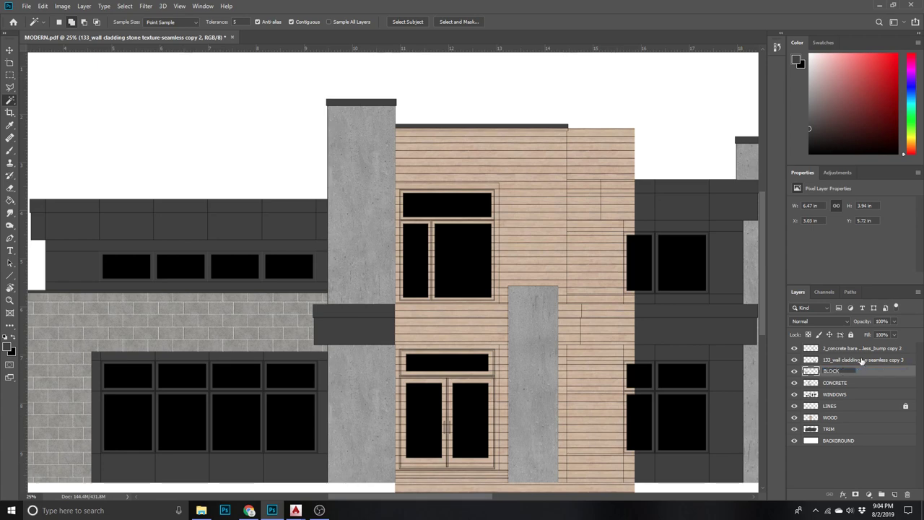
pyautogui.click(856, 360)
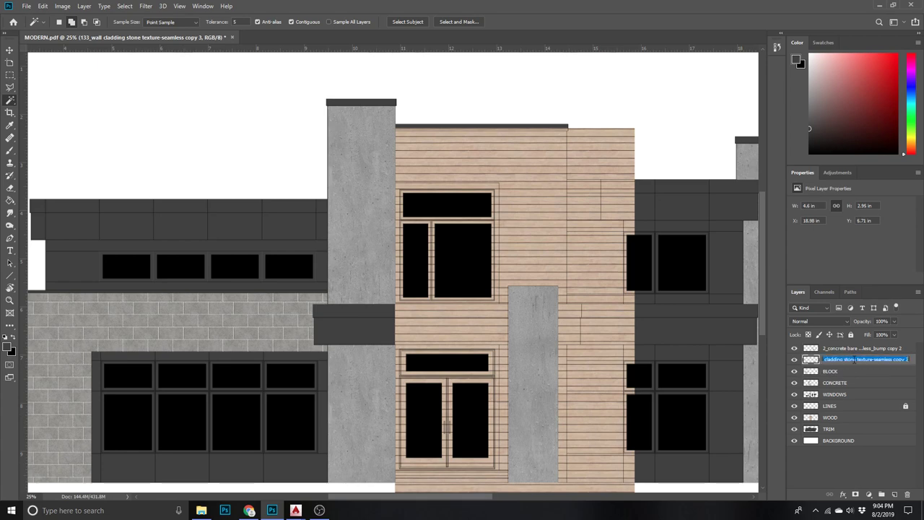
pyautogui.write('BL')
pyautogui.click(849, 349)
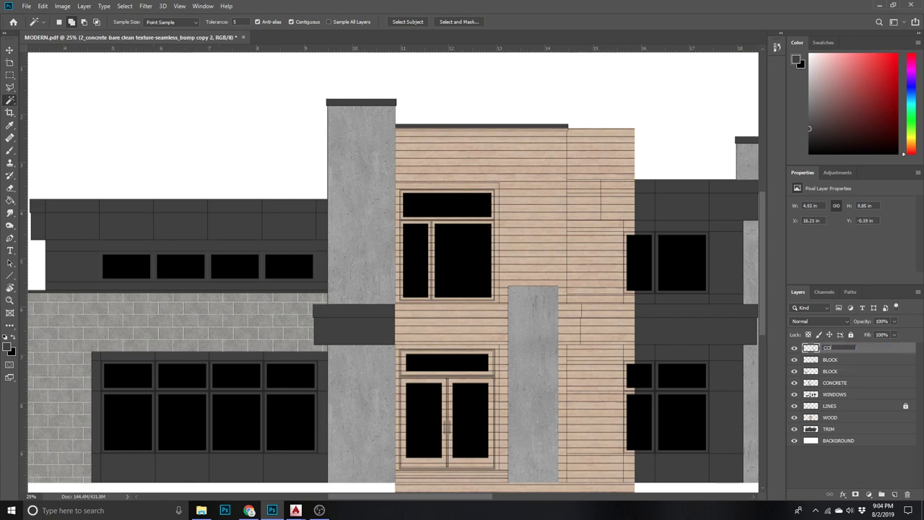
pyautogui.click(855, 361)
# - Merge the duplicate BLOCK layers together and the duplicate CONCRETE layers together
pyautogui.rightClick(845, 357)
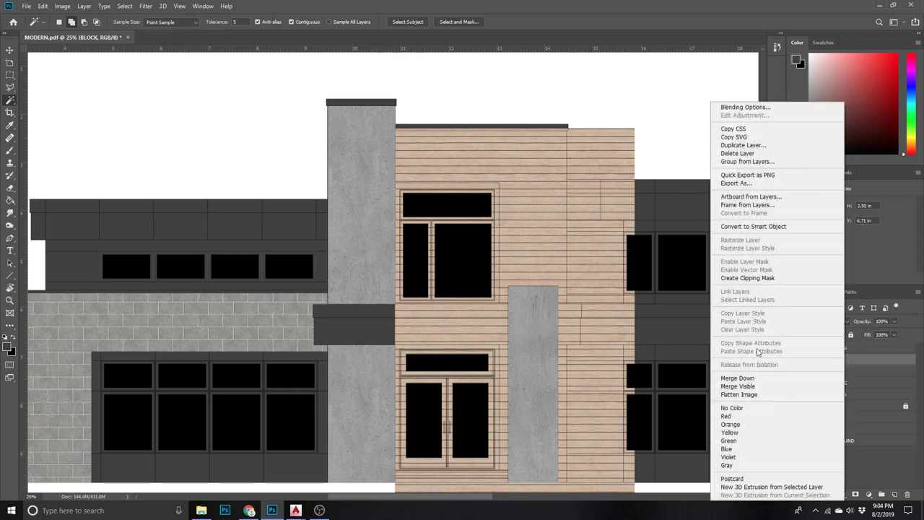
pyautogui.click(737, 377)
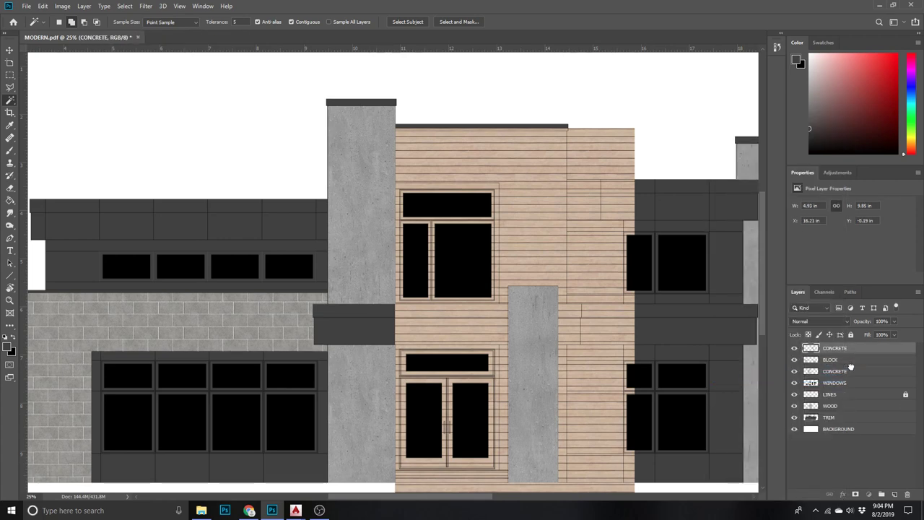
pyautogui.moveTo(851, 367); pyautogui.dragTo(849, 369)
pyautogui.rightClick(848, 365)
pyautogui.click(738, 378)
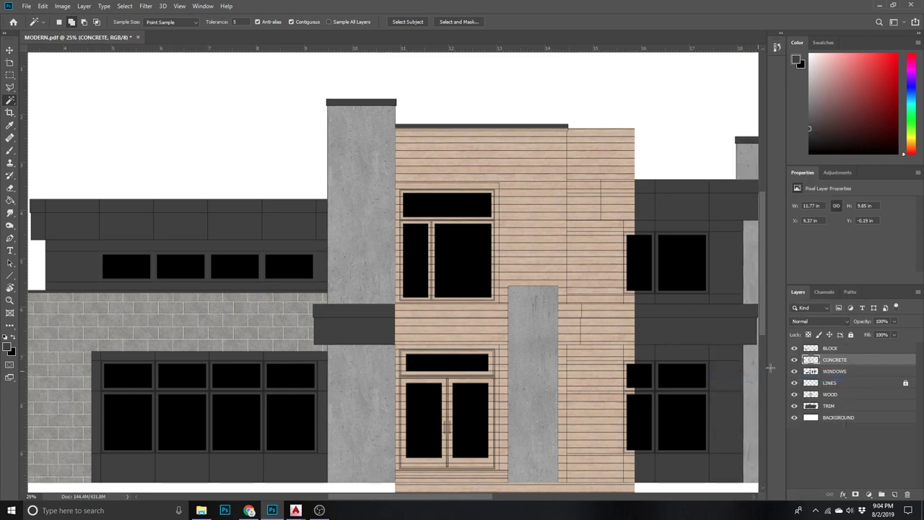
# - Invert the cladding selection and delete the WOOD planks outside it
pyautogui.click(838, 384)
pyautogui.click(795, 395)
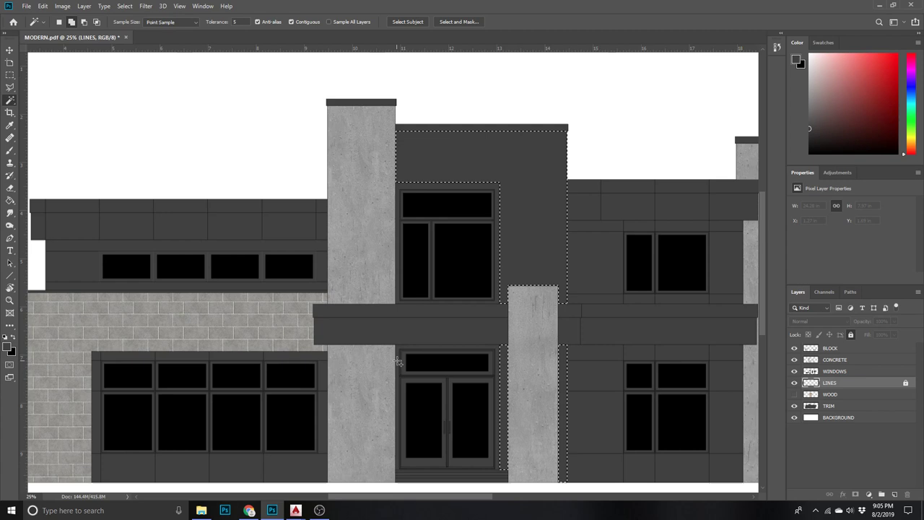
pyautogui.click(124, 6)
pyautogui.click(145, 46)
pyautogui.click(826, 395)
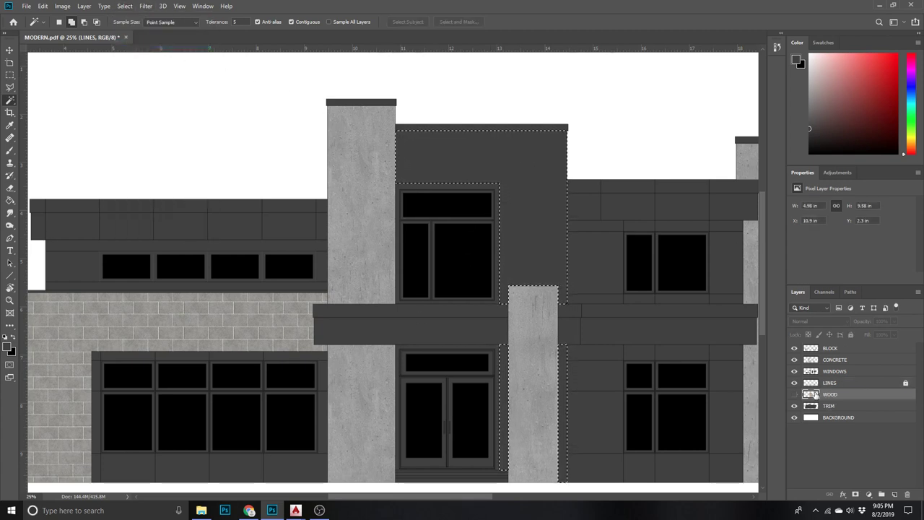
pyautogui.click(795, 394)
pyautogui.press('Delete')
pyautogui.press('v')
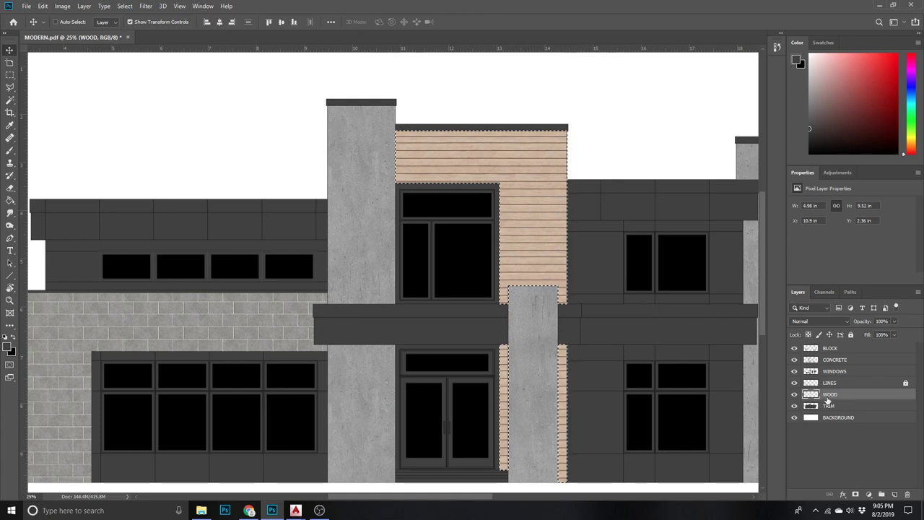
pyautogui.hotkey('ctrl', 'd')
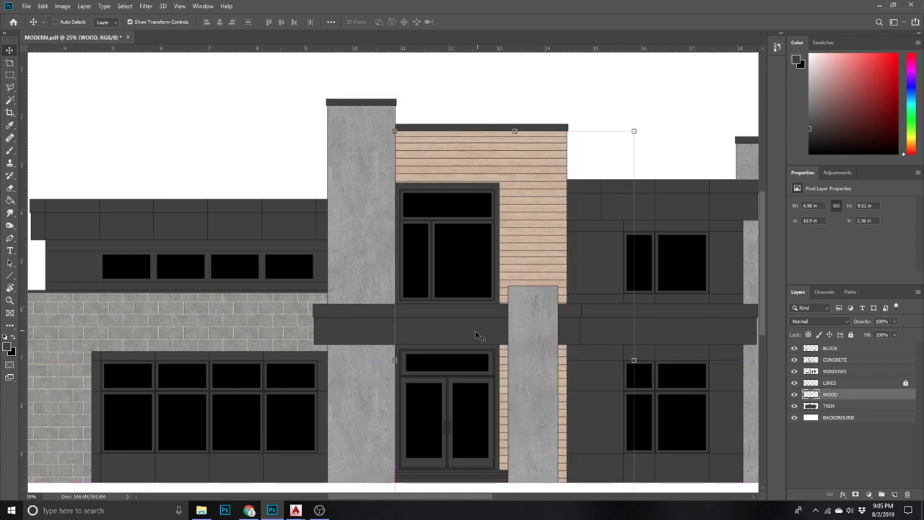
# - Reload the cladding selection and undo to restore the full wood plank rectangle
pyautogui.press('z')
pyautogui.moveTo(405, 409); pyautogui.dragTo(398, 409)
pyautogui.keyDown('alt'); pyautogui.click(397, 409); pyautogui.keyUp('alt')
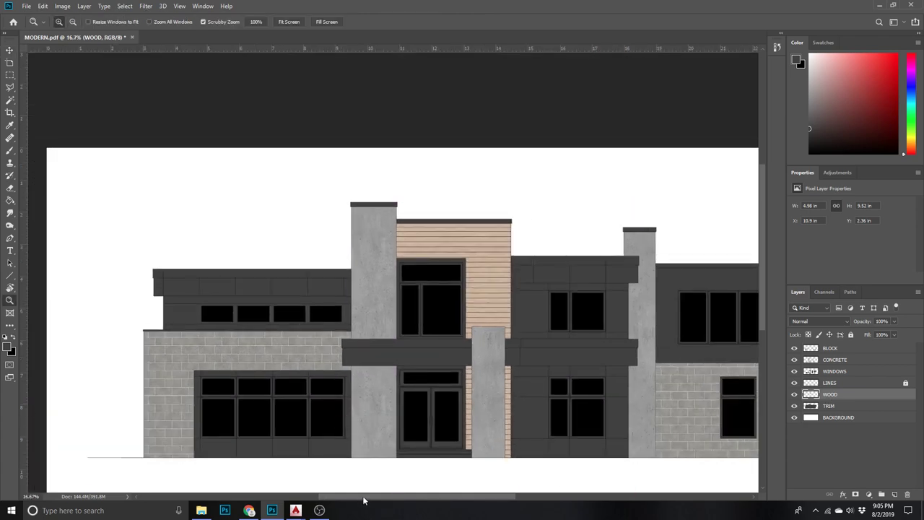
pyautogui.moveTo(363, 499); pyautogui.dragTo(393, 509)
pyautogui.hotkey('ctrl', 'shift', 'd')
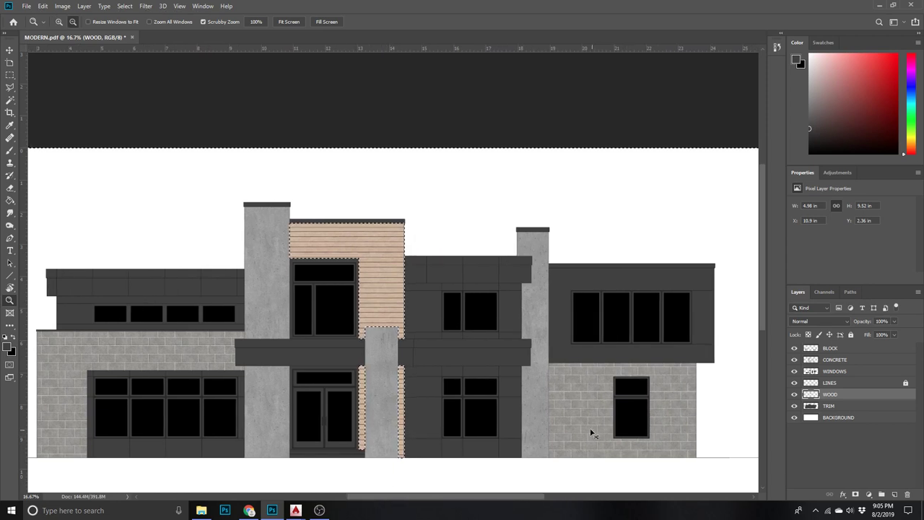
pyautogui.hotkey('ctrl', 'z')
# - Duplicate the WOOD layer into a visible WOOD copy layer
pyautogui.moveTo(831, 395); pyautogui.dragTo(895, 494)
pyautogui.click(794, 394)
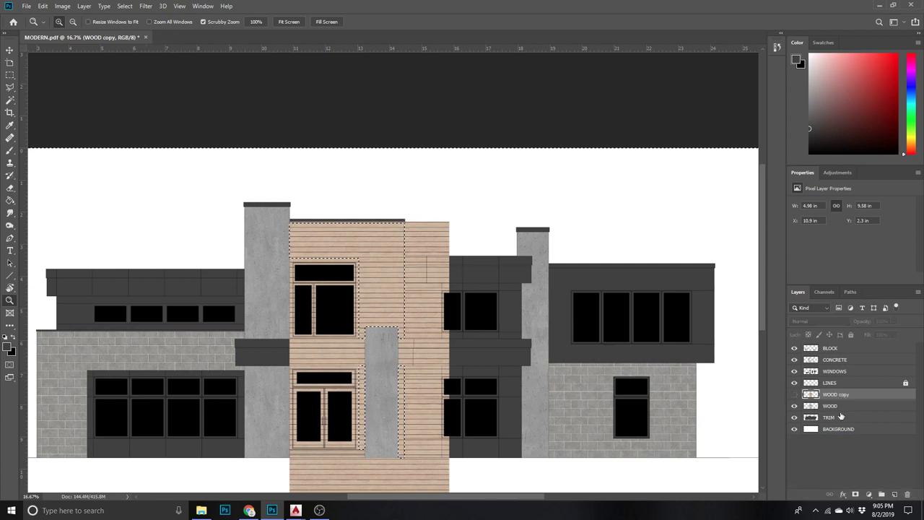
pyautogui.click(831, 406)
pyautogui.press('v')
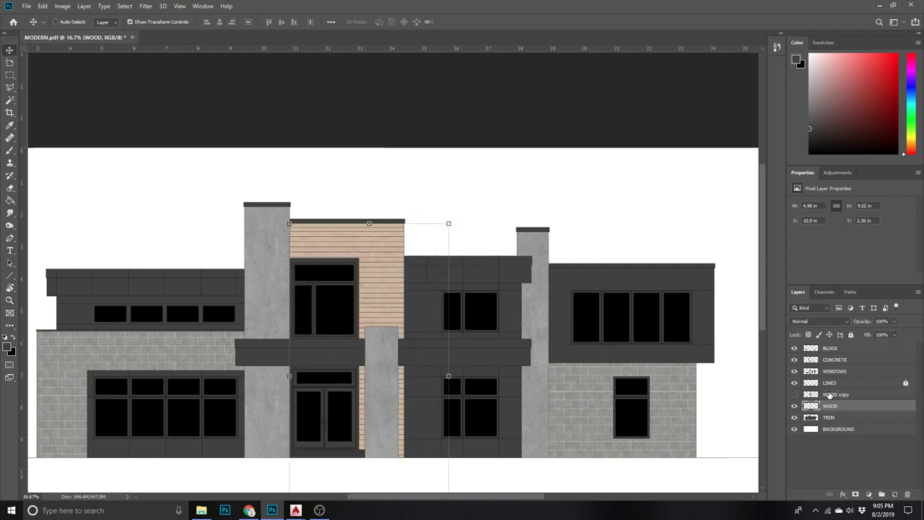
pyautogui.click(798, 394)
pyautogui.click(795, 394)
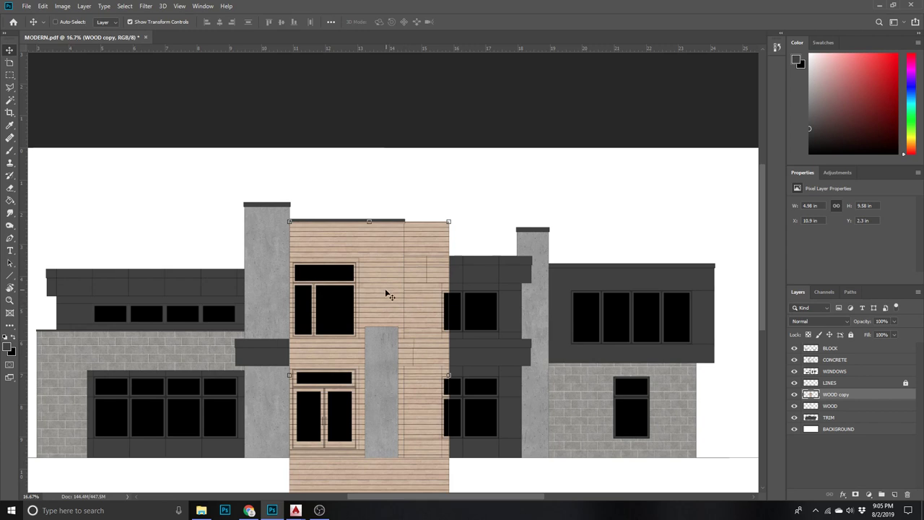
# - Move the WOOD copy onto the right wing and widen it to 5.33 in
pyautogui.moveTo(386, 295); pyautogui.dragTo(641, 314)
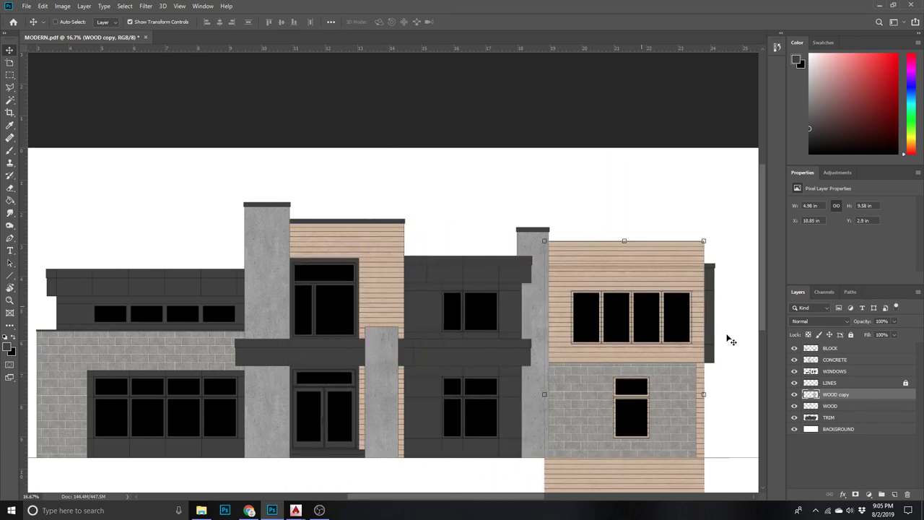
pyautogui.moveTo(709, 397); pyautogui.dragTo(719, 396)
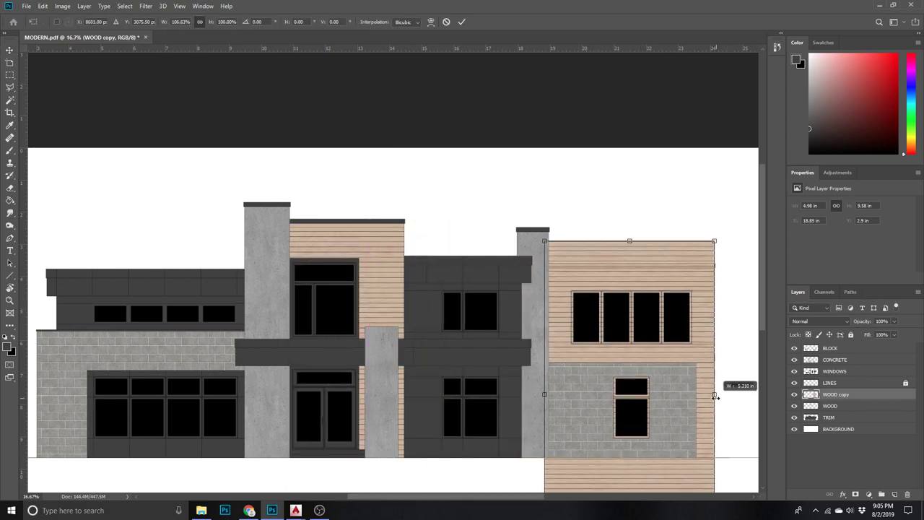
pyautogui.click(463, 21)
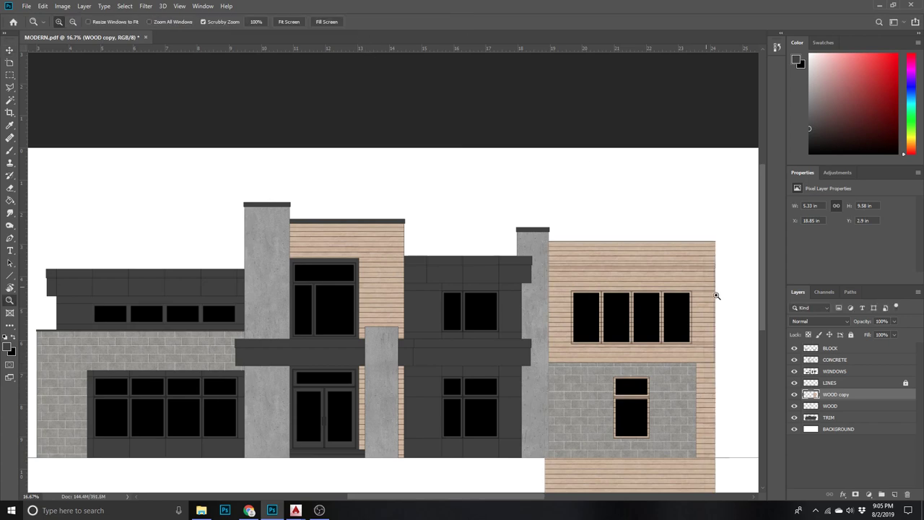
pyautogui.scroll(2, 715, 291)
pyautogui.click(10, 100)
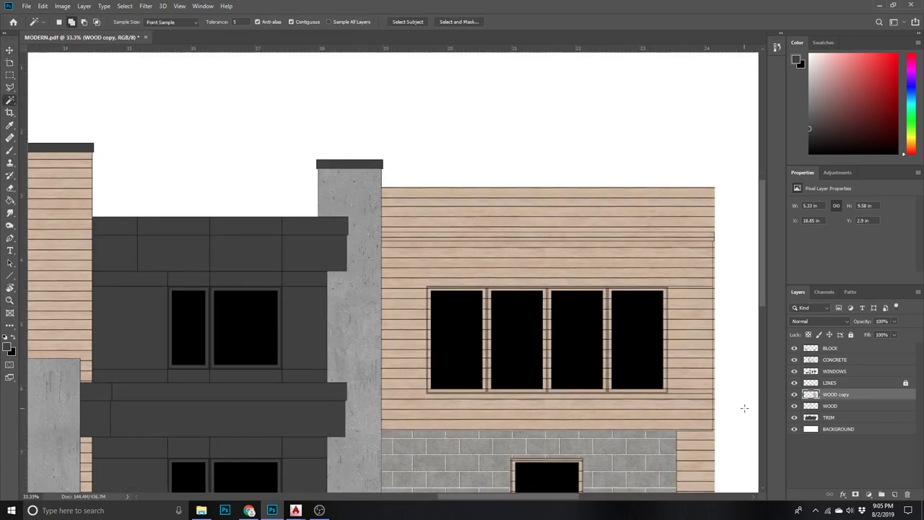
pyautogui.click(838, 385)
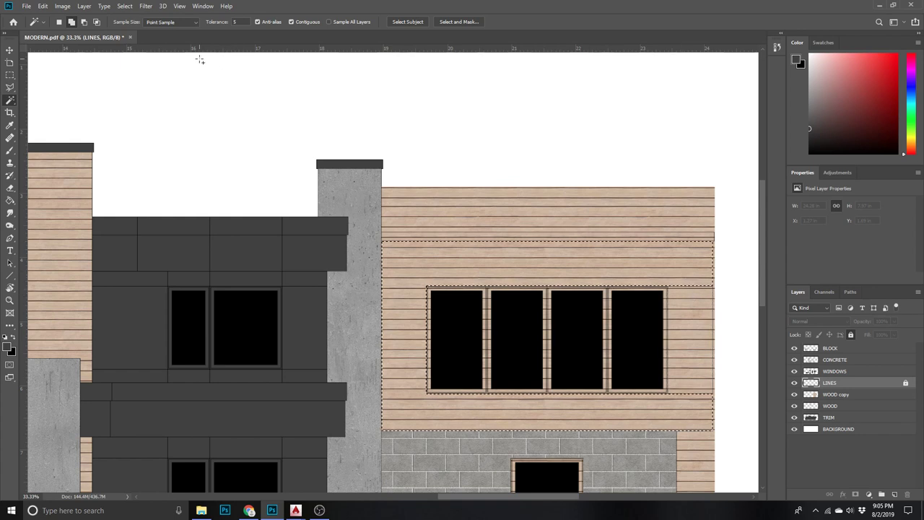
# - Invert the wall selection and duplicate WOOD copy into WOOD copy 2, hiding the first copy
pyautogui.click(125, 6)
pyautogui.click(145, 45)
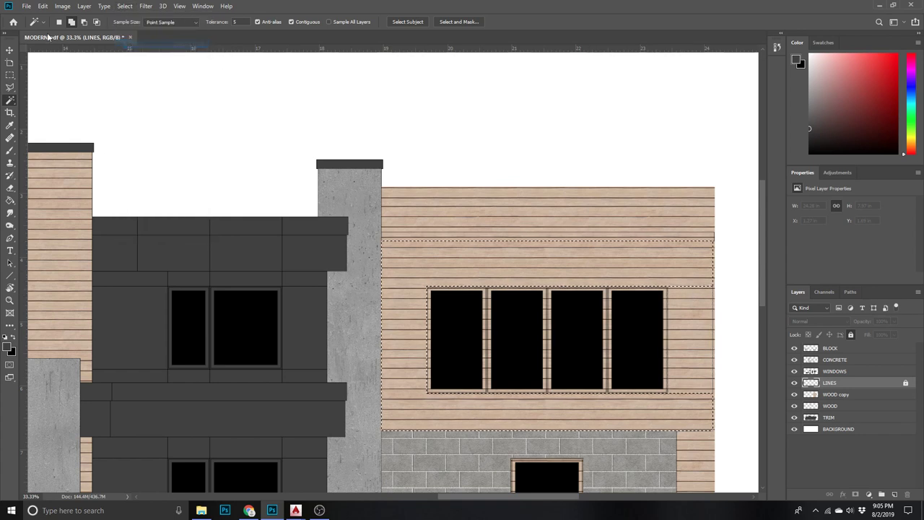
pyautogui.press('v')
pyautogui.click(841, 395)
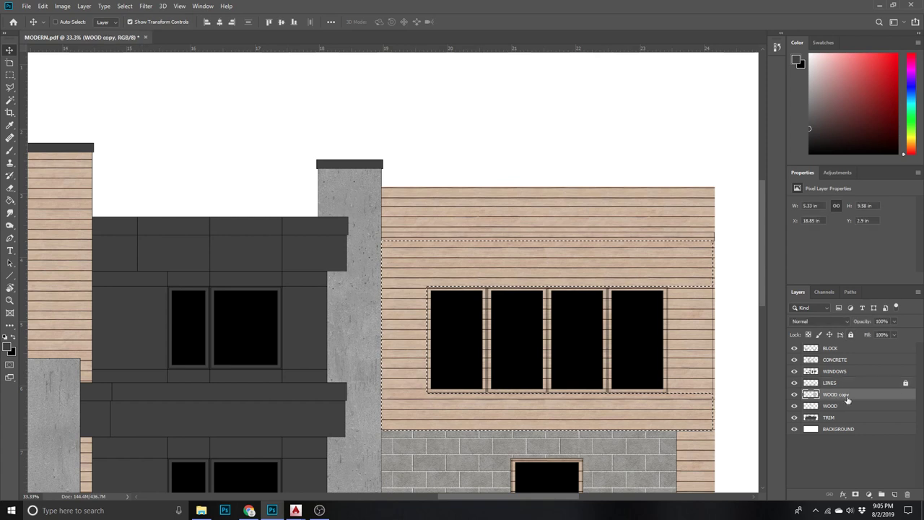
pyautogui.moveTo(850, 398); pyautogui.dragTo(895, 494)
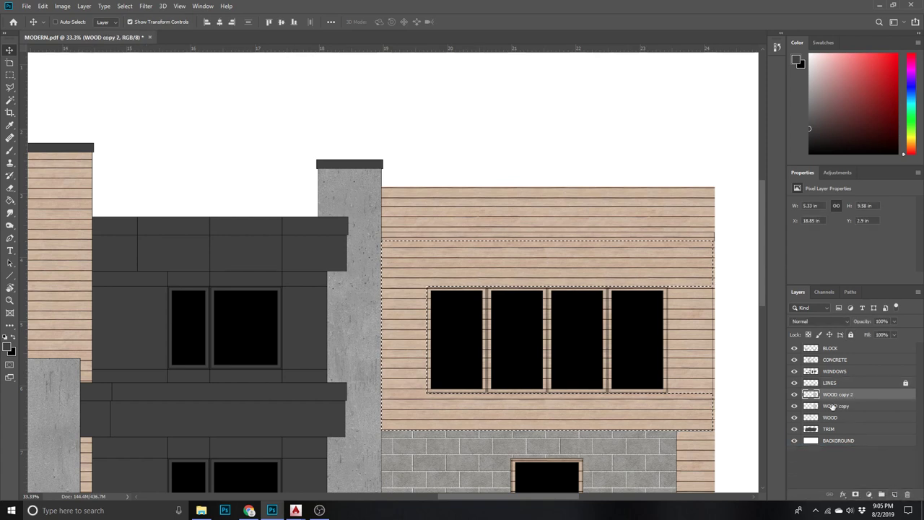
pyautogui.click(795, 406)
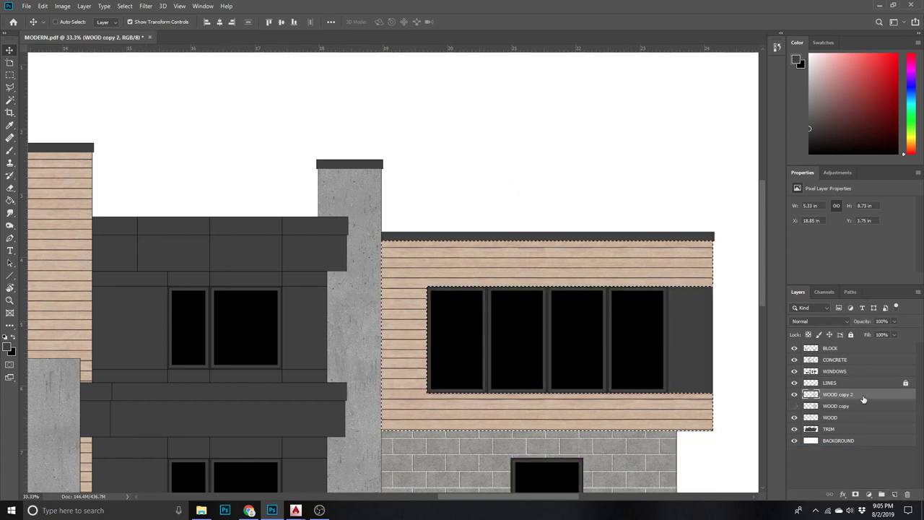
pyautogui.hotkey('ctrl', 'd')
pyautogui.hotkey('ctrl', 'shift', 'd')
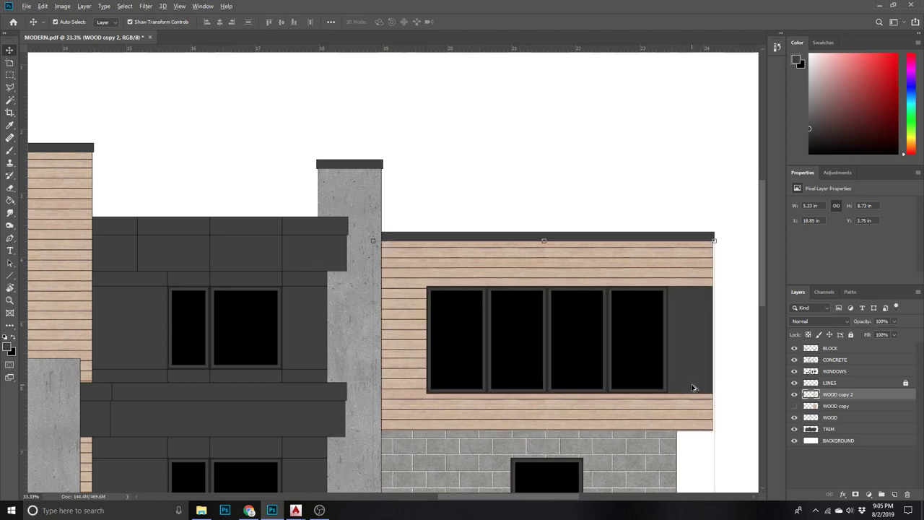
pyautogui.hotkey('ctrl', 'z')
pyautogui.hotkey('ctrl', 'd')
# - Nudge WOOD copy 2 slightly to fit the right wing's wall
pyautogui.rightClick(692, 340)
pyautogui.click(694, 343)
pyautogui.press('Down')
pyautogui.press('Down')
pyautogui.press('Down')
pyautogui.press('Up')
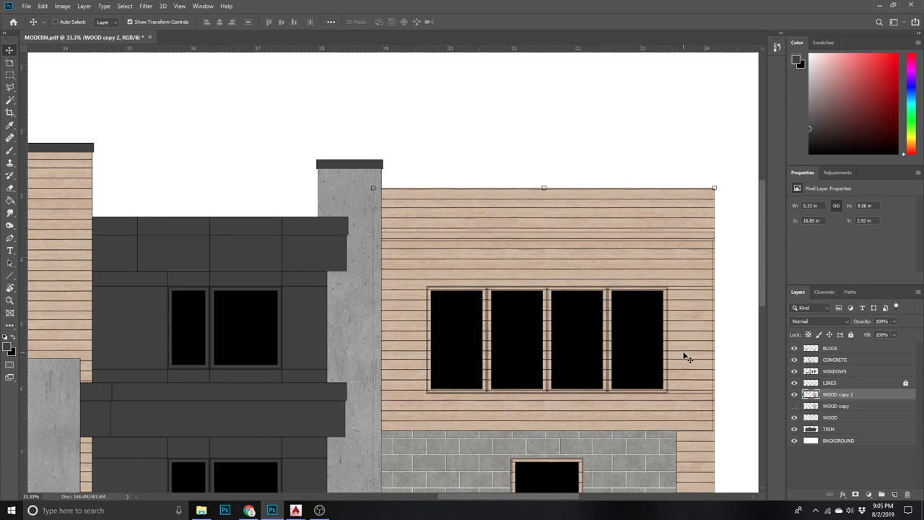
pyautogui.press('Down')
pyautogui.press('Up')
# - Reselect the wall from LINES, invert, and erase WOOD copy 2 outside the right wing's upper wall
pyautogui.click(9, 99)
pyautogui.click(829, 384)
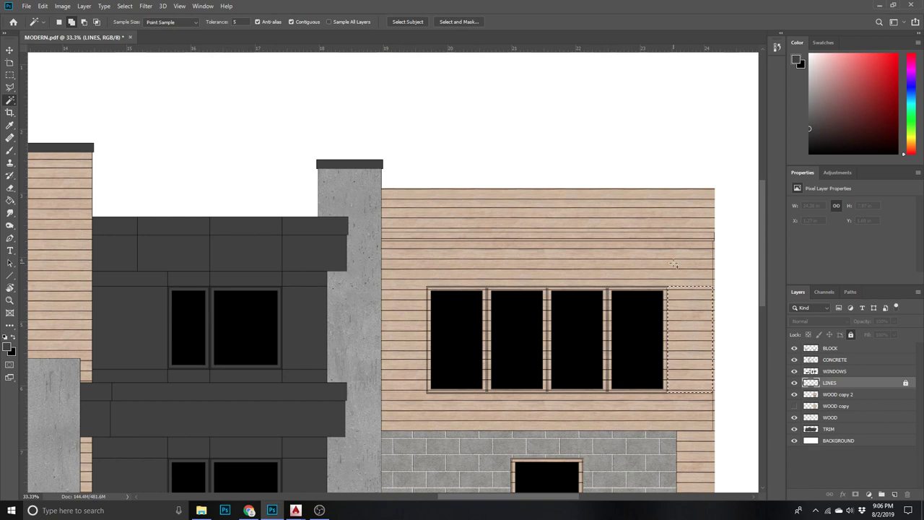
pyautogui.click(146, 6)
pyautogui.click(125, 7)
pyautogui.click(124, 7)
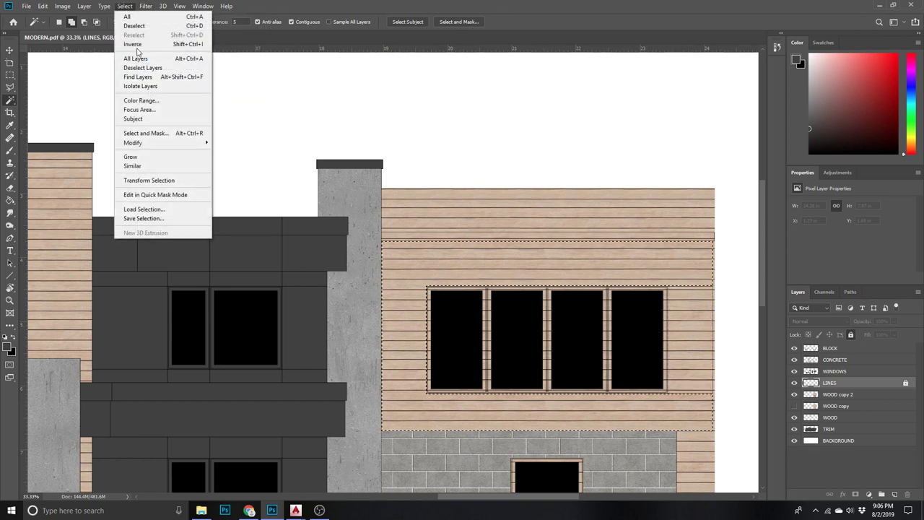
pyautogui.click(144, 43)
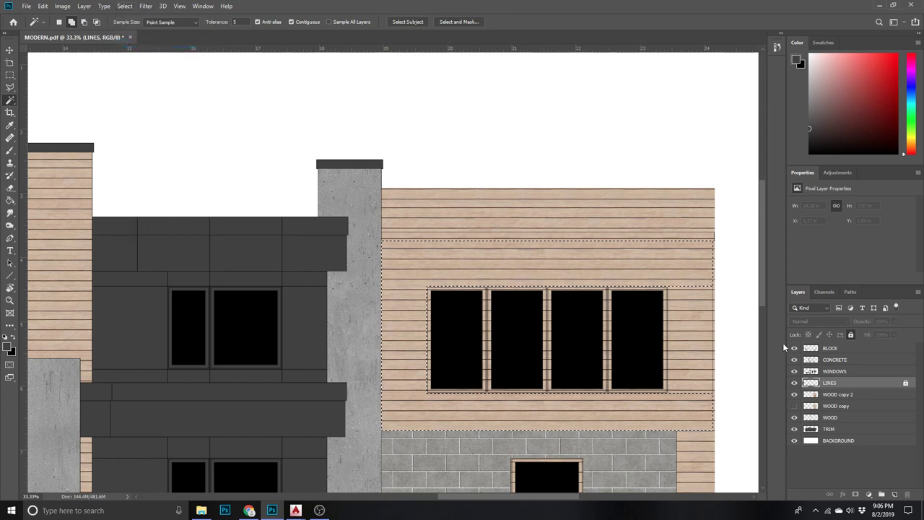
pyautogui.click(837, 395)
pyautogui.press('Delete')
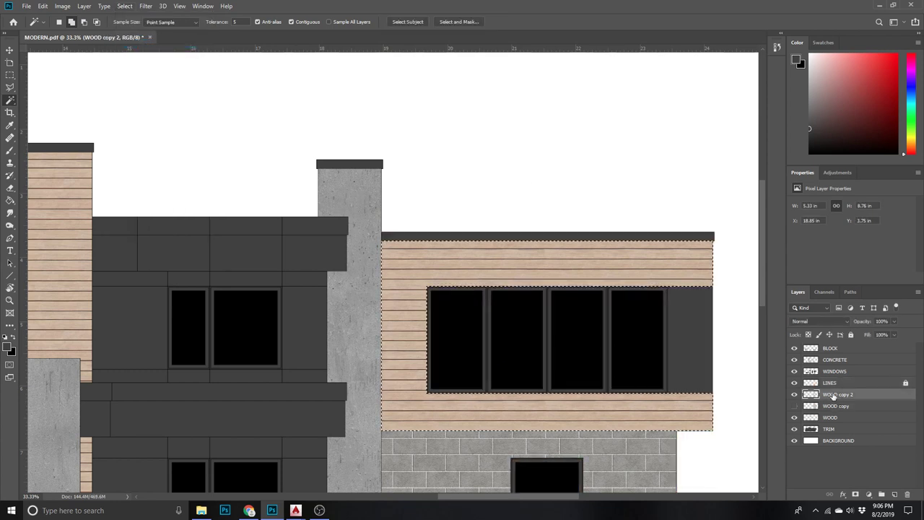
pyautogui.moveTo(820, 395)
pyautogui.mouseDown()
pyautogui.moveTo(834, 397)
pyautogui.moveTo(831, 388)
pyautogui.mouseUp()
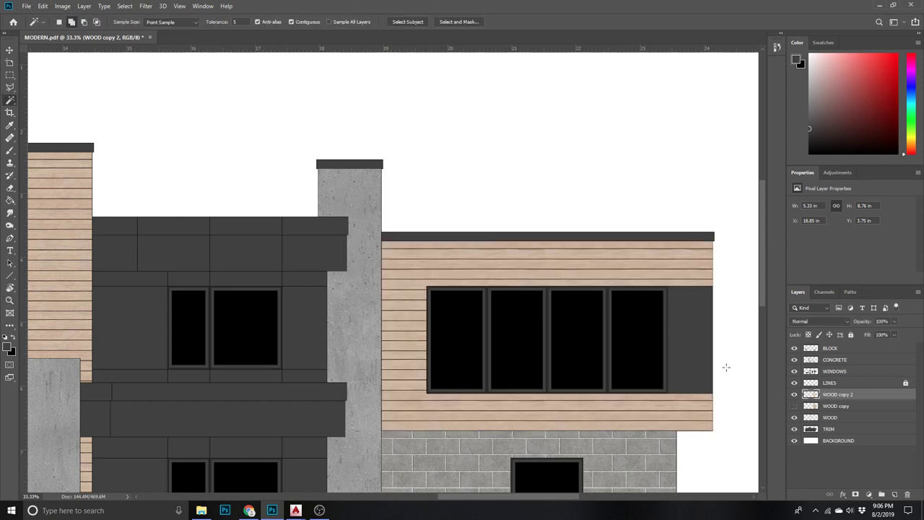
# - Zoom out and bring the left wing's window row into view with WOOD copy active
pyautogui.press('z')
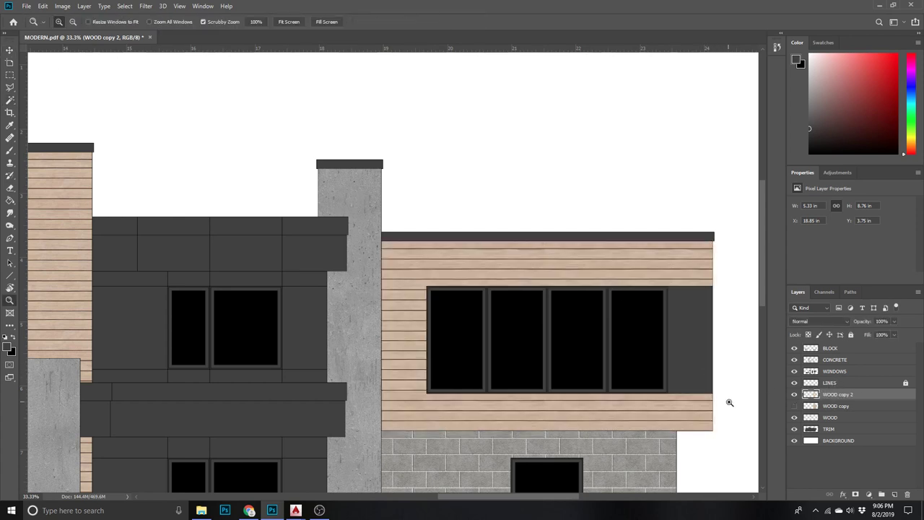
pyautogui.keyDown('alt'); pyautogui.click(736, 407); pyautogui.keyUp('alt')
pyautogui.keyDown('alt'); pyautogui.click(736, 407); pyautogui.keyUp('alt')
pyautogui.press('v')
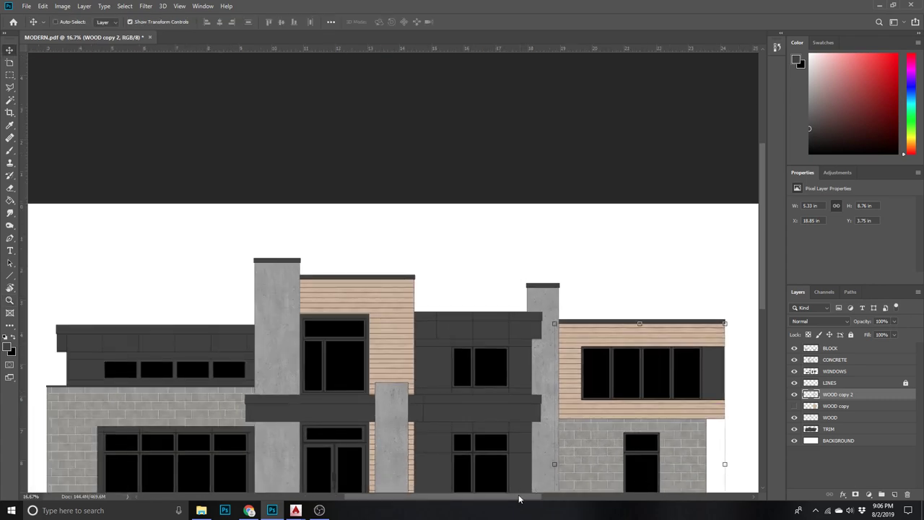
pyautogui.hscroll(-3, 505, 489)
pyautogui.scroll(-3, 257, 299)
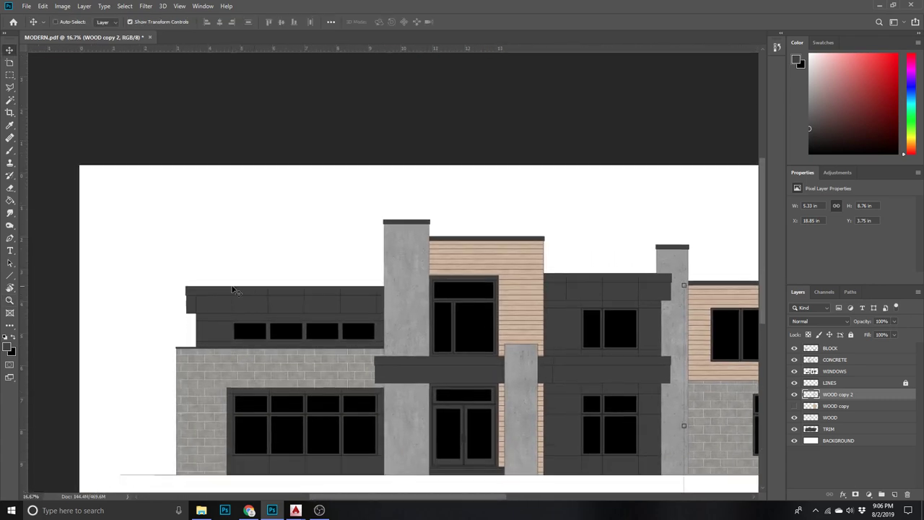
pyautogui.press('z')
pyautogui.click(226, 309)
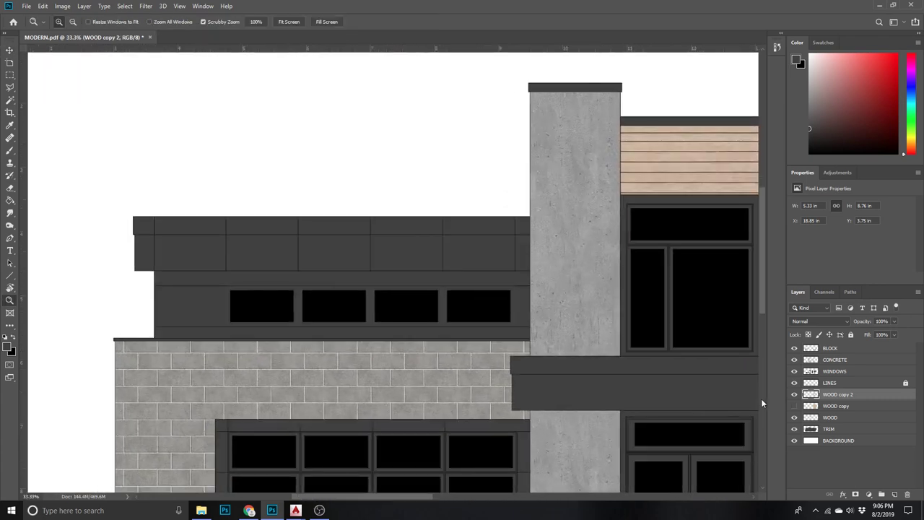
pyautogui.click(827, 409)
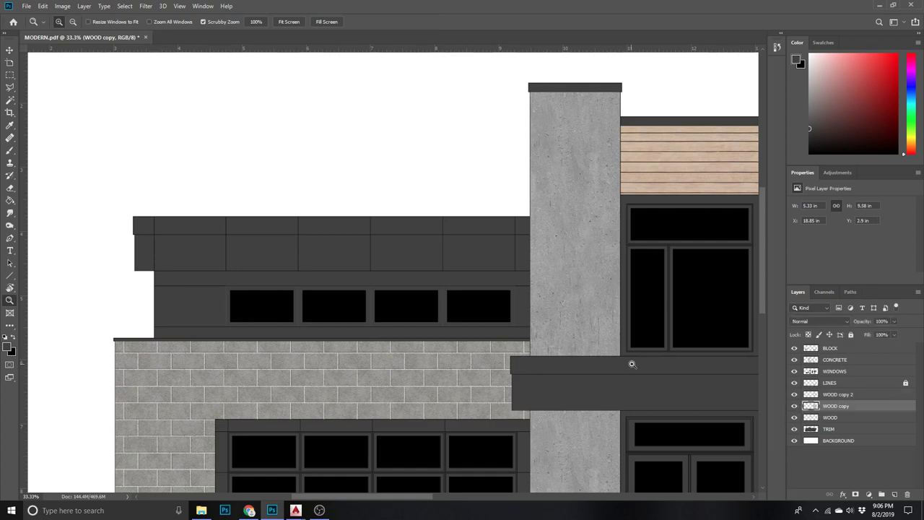
# - Move the WOOD copy over the left wing, widen it to 6.04 in, and set opacity to 38%
pyautogui.click(9, 50)
pyautogui.moveTo(630, 411); pyautogui.dragTo(341, 335)
pyautogui.moveTo(499, 376); pyautogui.dragTo(542, 385)
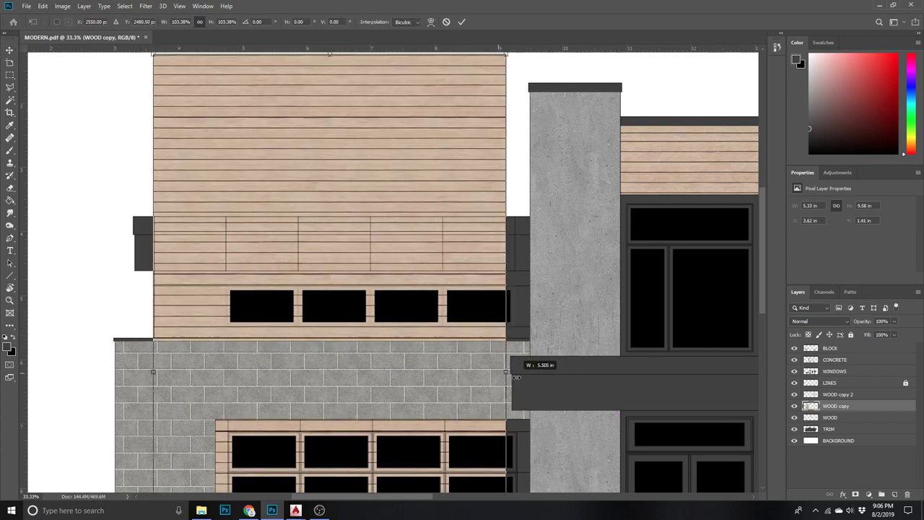
pyautogui.click(460, 21)
pyautogui.click(895, 322)
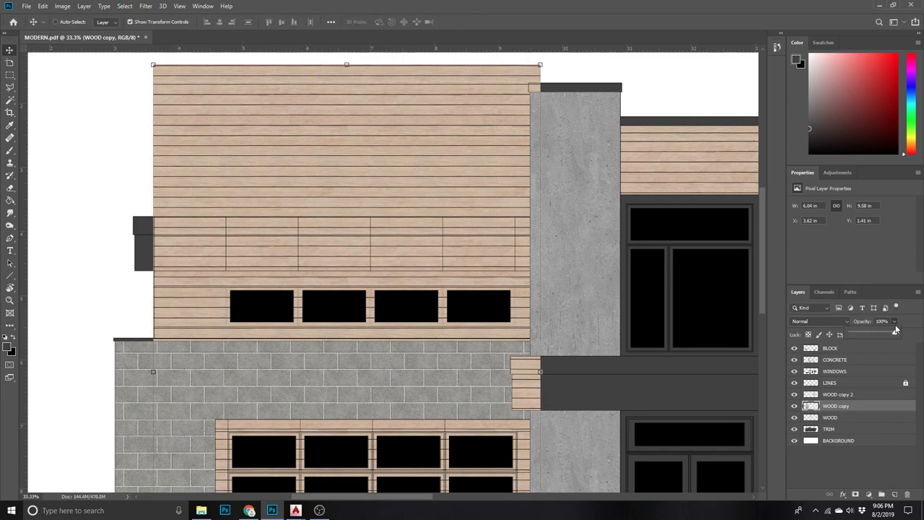
pyautogui.moveTo(877, 338); pyautogui.dragTo(871, 335)
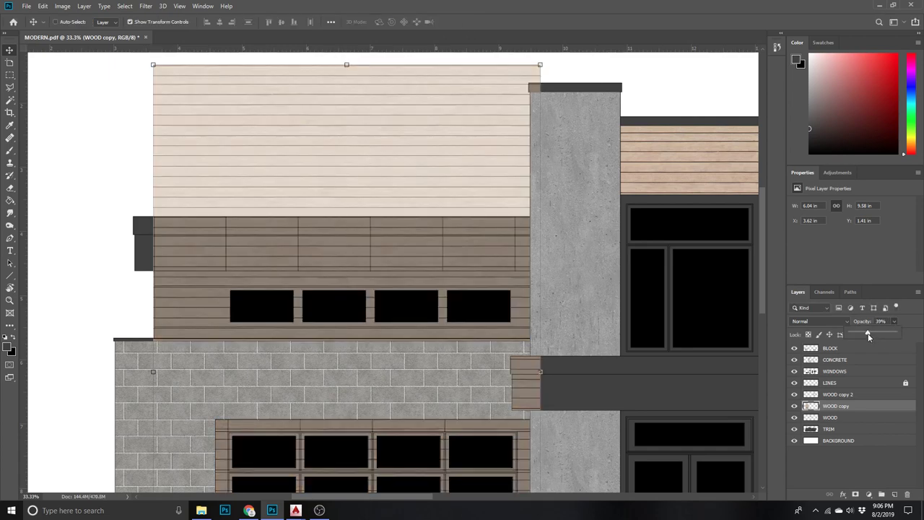
# - Shift and nudge the wood planks up and left until they match the siding lines
pyautogui.press('z')
pyautogui.click(152, 270)
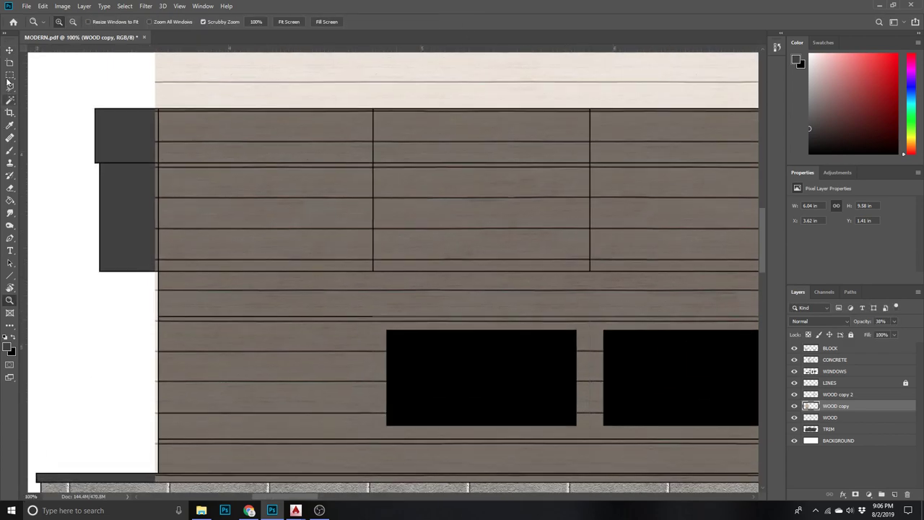
pyautogui.press('v')
pyautogui.moveTo(197, 273)
pyautogui.mouseDown()
pyautogui.moveTo(210, 343)
pyautogui.moveTo(213, 318)
pyautogui.moveTo(207, 337)
pyautogui.mouseUp()
pyautogui.press('Up')
pyautogui.press('Up')
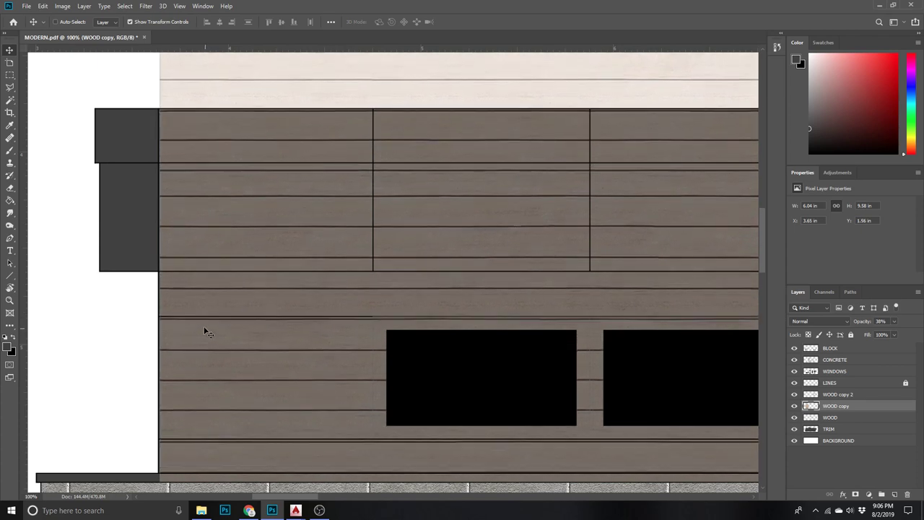
pyautogui.press('Up')
pyautogui.press('Up')
pyautogui.press('Up')
pyautogui.press('Left')
pyautogui.press('Left')
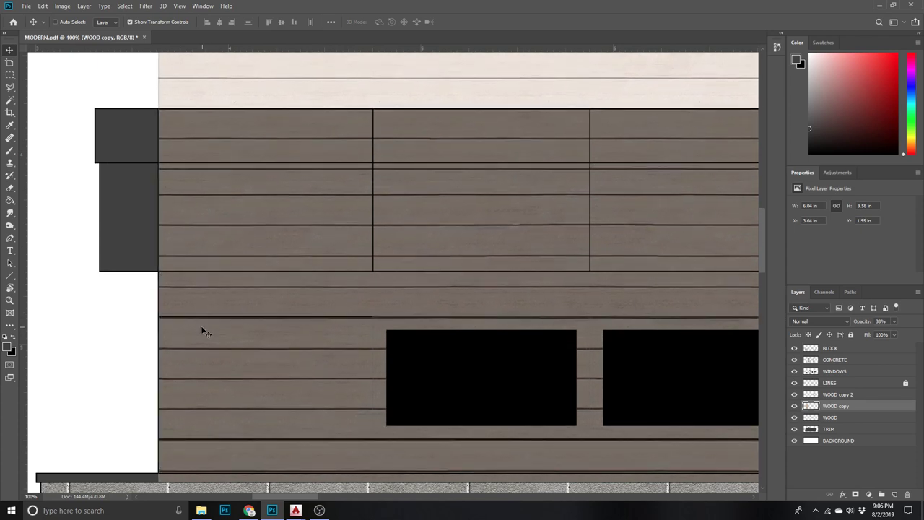
pyautogui.press('Up')
pyautogui.press('Up')
pyautogui.press('Up')
pyautogui.press('Up')
pyautogui.press('Up')
pyautogui.press('Up')
pyautogui.press('Up')
pyautogui.press('Up')
pyautogui.press('Up')
pyautogui.press('Up')
pyautogui.press('Up')
pyautogui.press('Up')
pyautogui.press('Up')
pyautogui.press('Up')
pyautogui.press('Up')
pyautogui.press('Up')
pyautogui.press('Up')
pyautogui.press('Up')
pyautogui.press('Up')
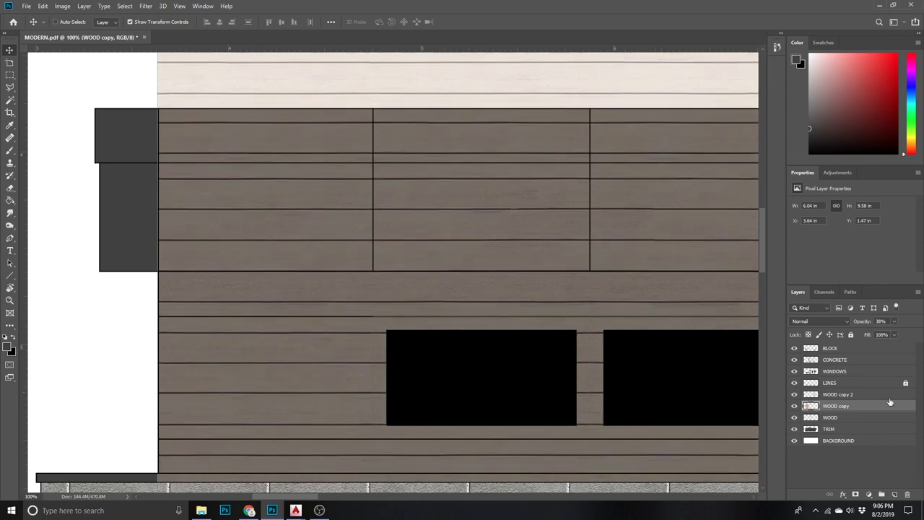
pyautogui.click(865, 384)
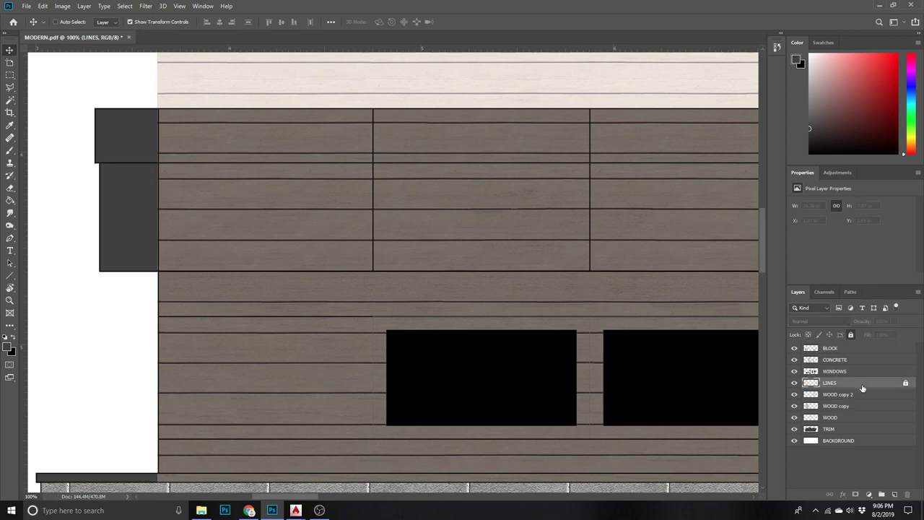
# - Magic-wand select the two plank bands framing the upper window strip
pyautogui.click(10, 100)
pyautogui.click(357, 302)
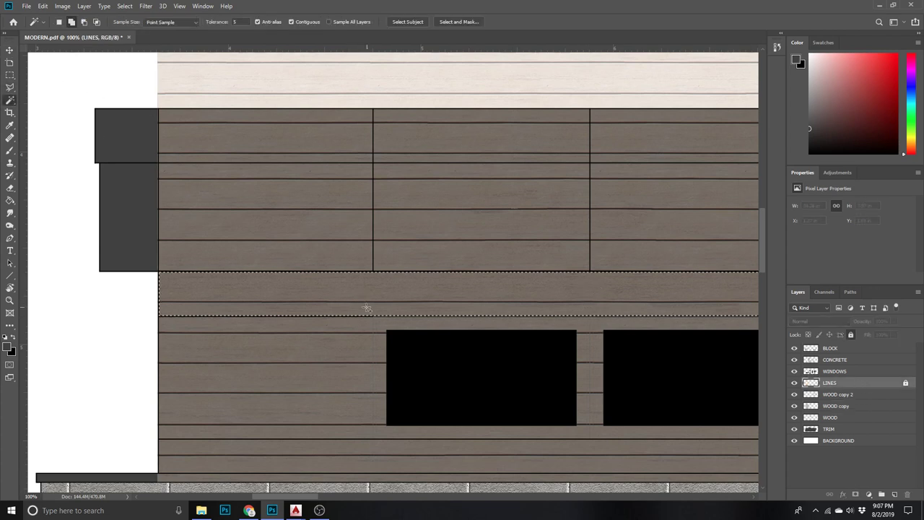
pyautogui.press('z')
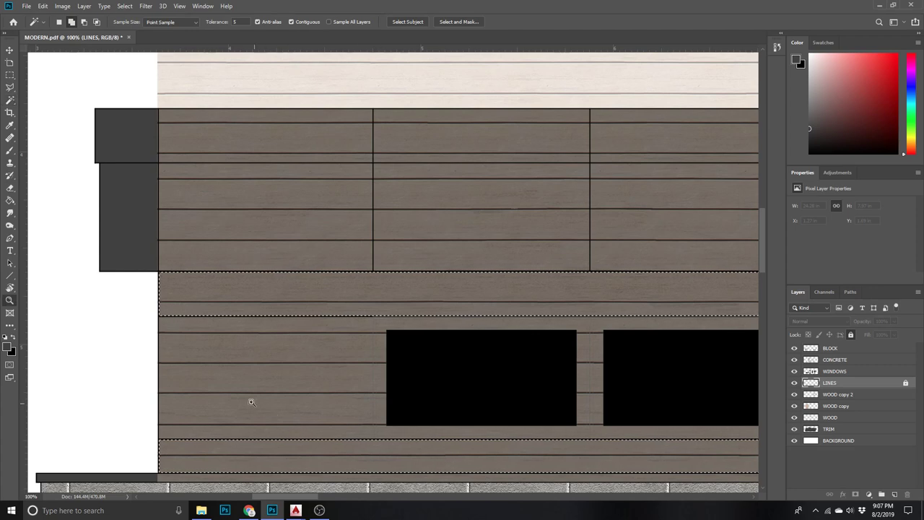
pyautogui.keyDown('alt'); pyautogui.click(202, 380); pyautogui.keyUp('alt')
pyautogui.keyDown('alt'); pyautogui.click(202, 380); pyautogui.keyUp('alt')
pyautogui.keyDown('alt'); pyautogui.click(148, 371); pyautogui.keyUp('alt')
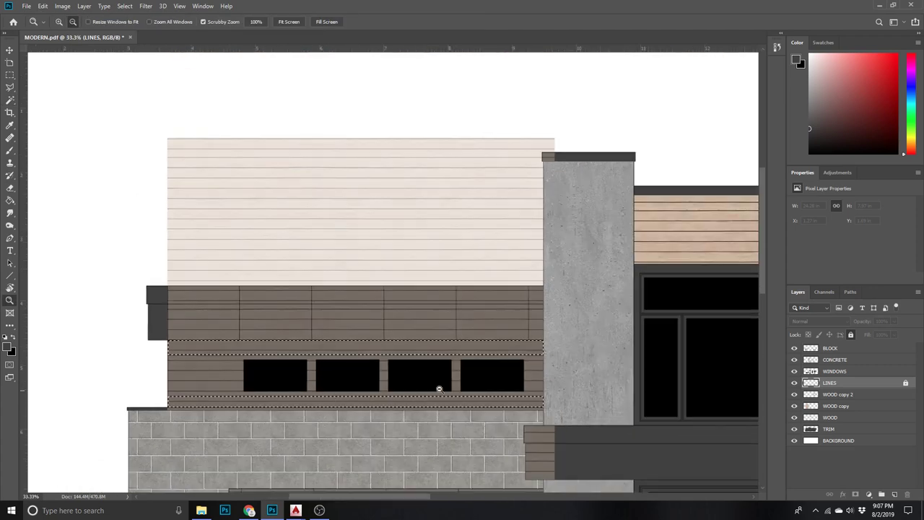
pyautogui.click(535, 384)
pyautogui.click(536, 383)
pyautogui.press('w')
pyautogui.click(544, 374)
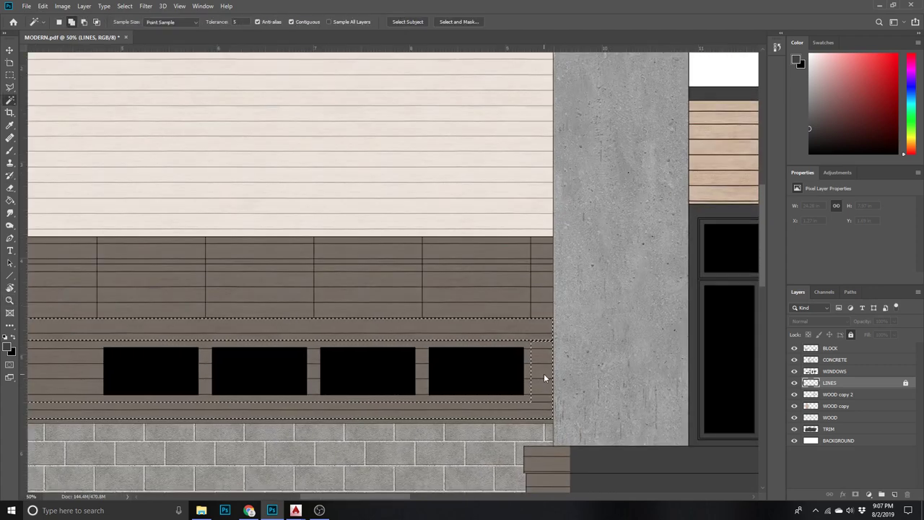
pyautogui.keyDown('shift'); pyautogui.click(544, 374); pyautogui.keyUp('shift')
# - Invert the selection and target the WOOD copy 2 and WOOD copy layers
pyautogui.click(124, 5)
pyautogui.click(130, 45)
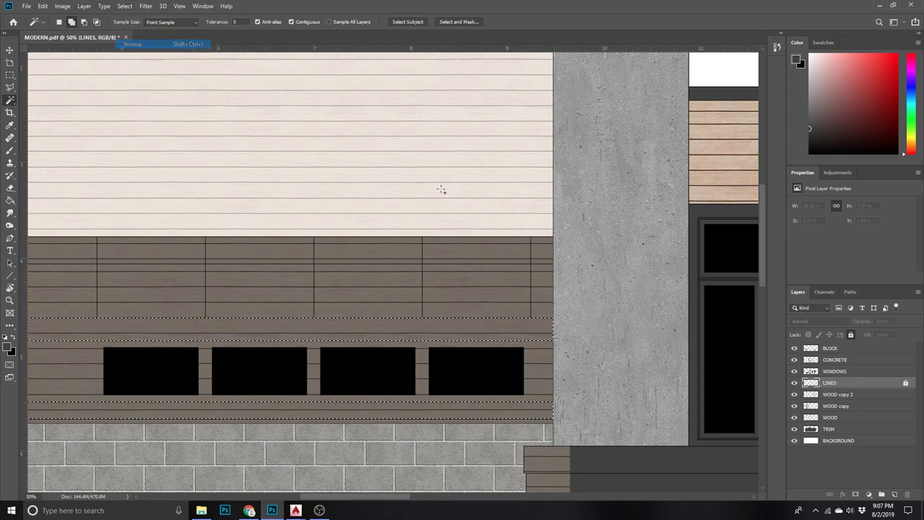
pyautogui.click(837, 395)
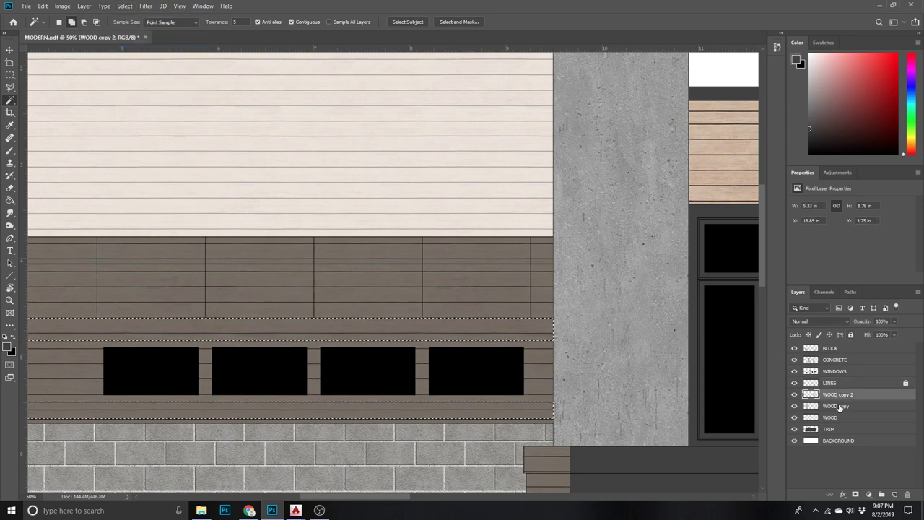
pyautogui.click(838, 406)
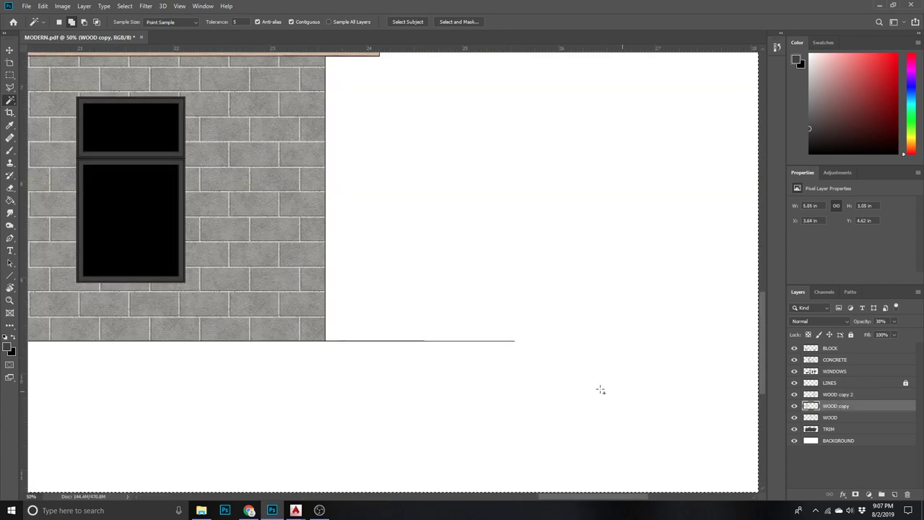
pyautogui.press('z')
pyautogui.keyDown('alt'); pyautogui.click(608, 391); pyautogui.keyUp('alt')
pyautogui.keyDown('alt'); pyautogui.click(608, 390); pyautogui.keyUp('alt')
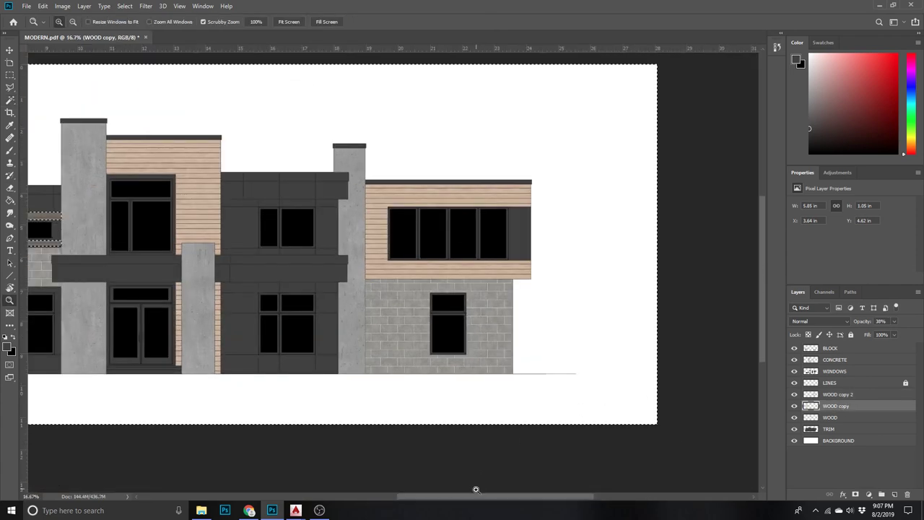
# - Raise the WOOD copy layer opacity from 38% to 100%, checking the upper window bands
pyautogui.moveTo(470, 495); pyautogui.dragTo(386, 484)
pyautogui.press('w')
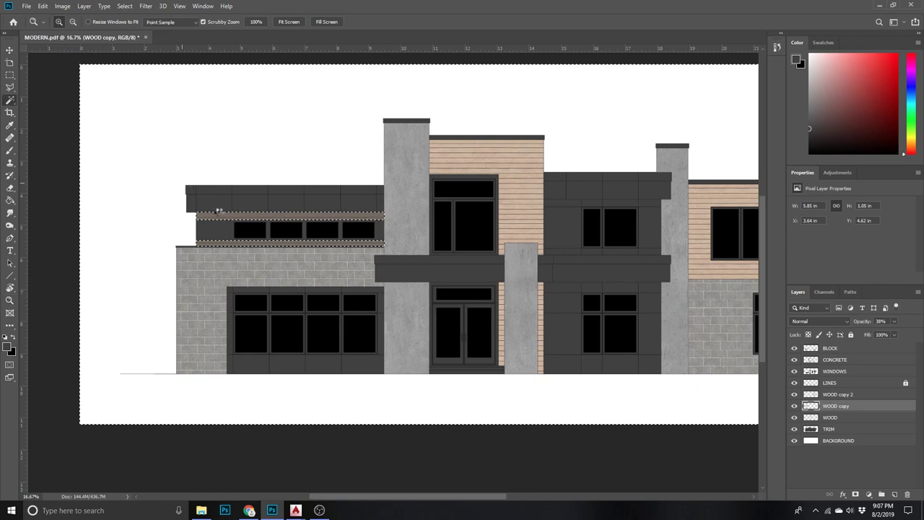
pyautogui.press('z')
pyautogui.moveTo(219, 209); pyautogui.dragTo(328, 265)
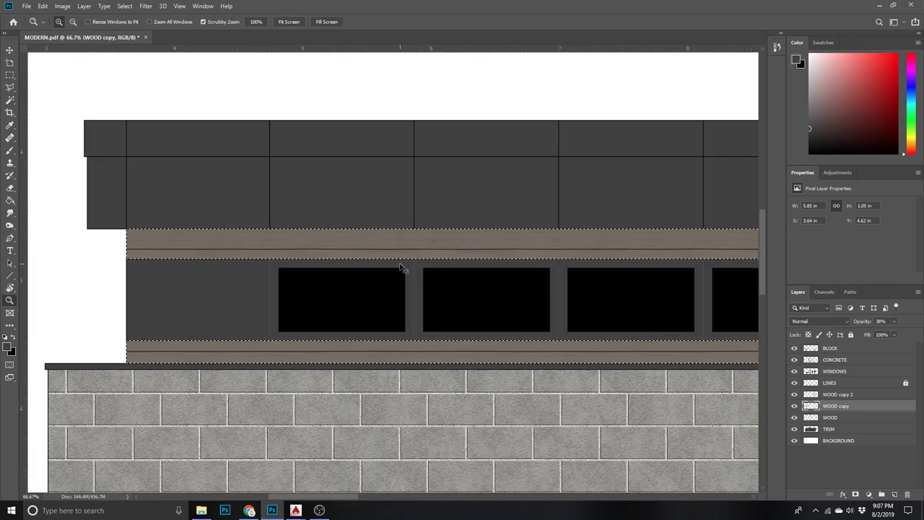
pyautogui.keyDown('alt'); pyautogui.click(329, 359); pyautogui.keyUp('alt')
pyautogui.keyDown('alt'); pyautogui.click(238, 333); pyautogui.keyUp('alt')
pyautogui.click(894, 322)
pyautogui.moveTo(895, 335); pyautogui.dragTo(917, 334)
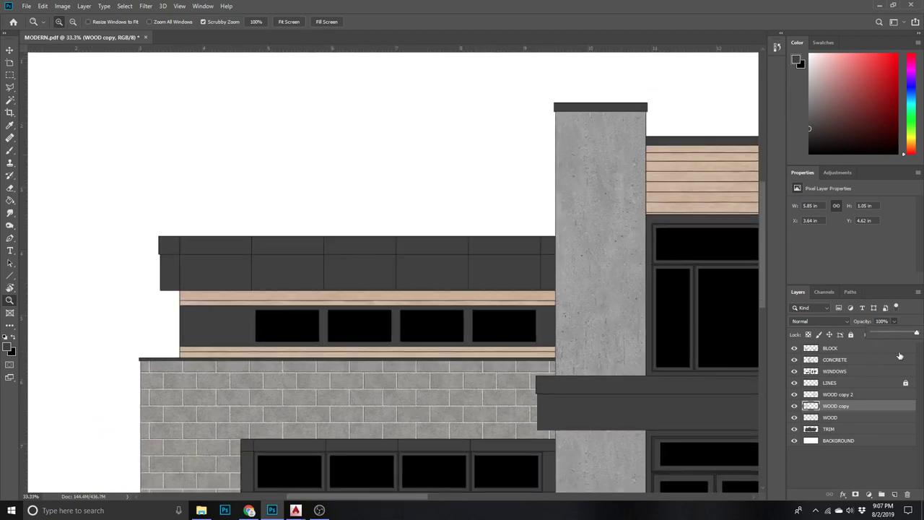
pyautogui.click(617, 344)
pyautogui.keyDown('alt'); pyautogui.click(616, 345); pyautogui.keyUp('alt')
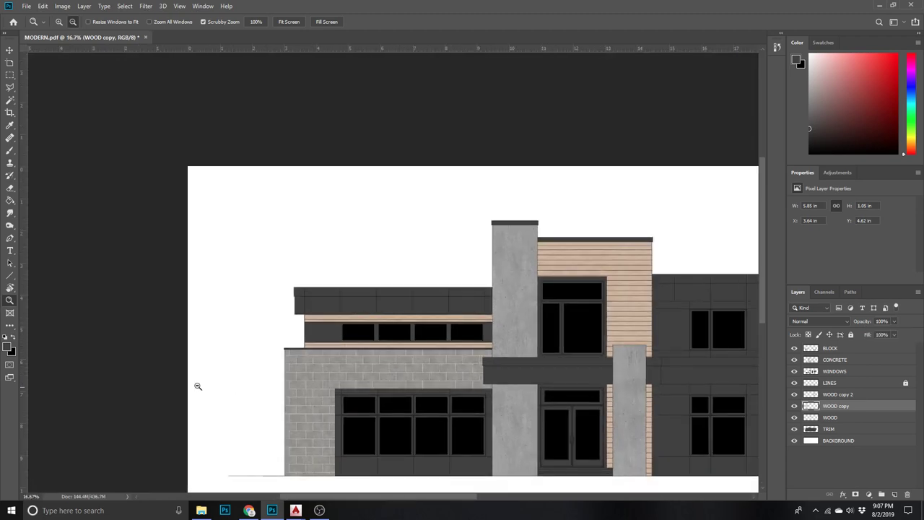
# - Zoom out to the whole elevation, then in on the dark panel facade
pyautogui.keyDown('alt'); pyautogui.click(198, 386); pyautogui.keyUp('alt')
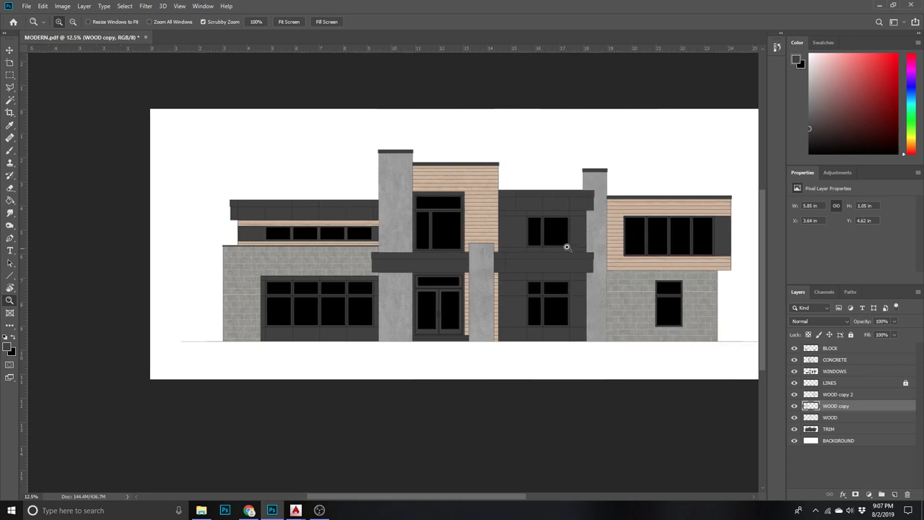
pyautogui.click(567, 247)
pyautogui.click(578, 237)
pyautogui.click(535, 233)
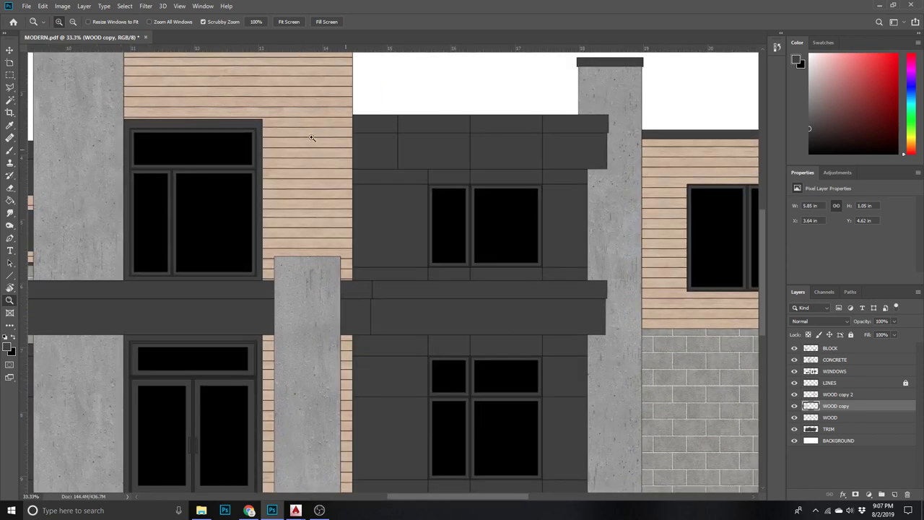
pyautogui.click(12, 101)
# - On LINES, magic-wand select the upper panels and strips around the middle facade windows
pyautogui.click(831, 383)
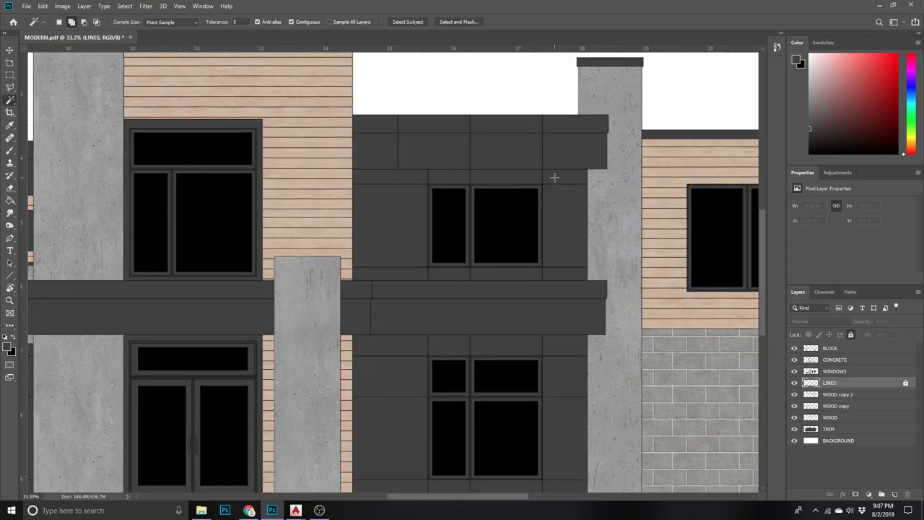
pyautogui.click(456, 176)
pyautogui.click(405, 177)
pyautogui.click(407, 209)
pyautogui.click(412, 273)
pyautogui.click(557, 253)
pyautogui.click(578, 272)
# - Add the lower panels and bottom strip cells below the windows to the selection
pyautogui.click(572, 340)
pyautogui.click(526, 340)
pyautogui.click(457, 346)
pyautogui.click(407, 363)
pyautogui.click(566, 390)
pyautogui.scroll(-2, 549, 402)
pyautogui.click(506, 448)
pyautogui.click(403, 442)
pyautogui.click(383, 404)
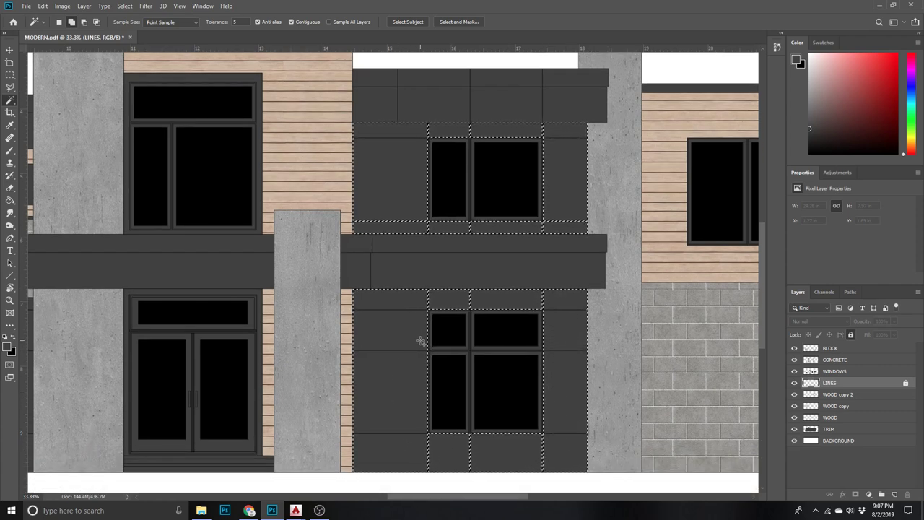
# - Create a new layer named PANELING
pyautogui.click(893, 496)
pyautogui.doubleClick(832, 382)
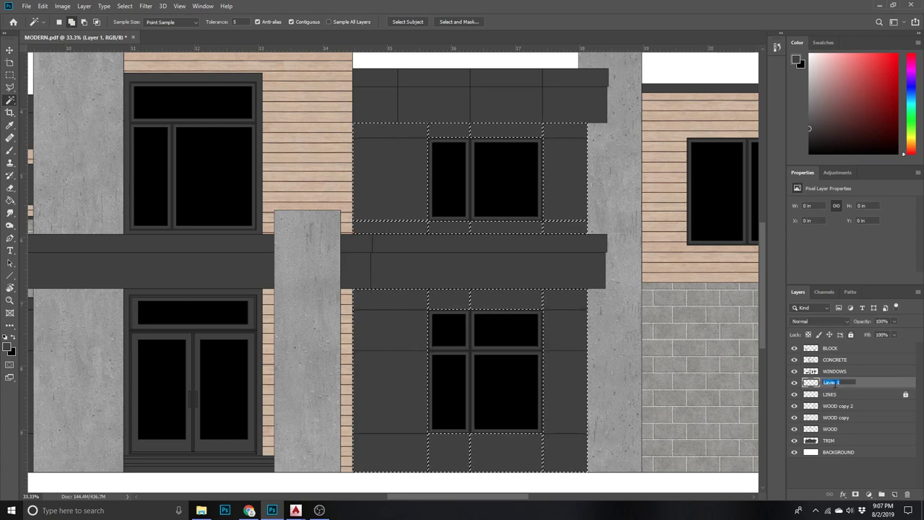
pyautogui.write('PANELING')
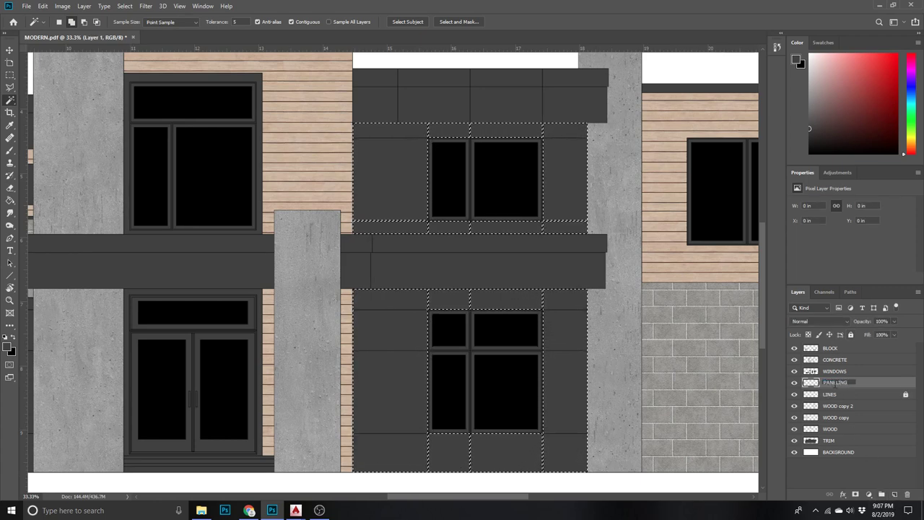
pyautogui.press('Return')
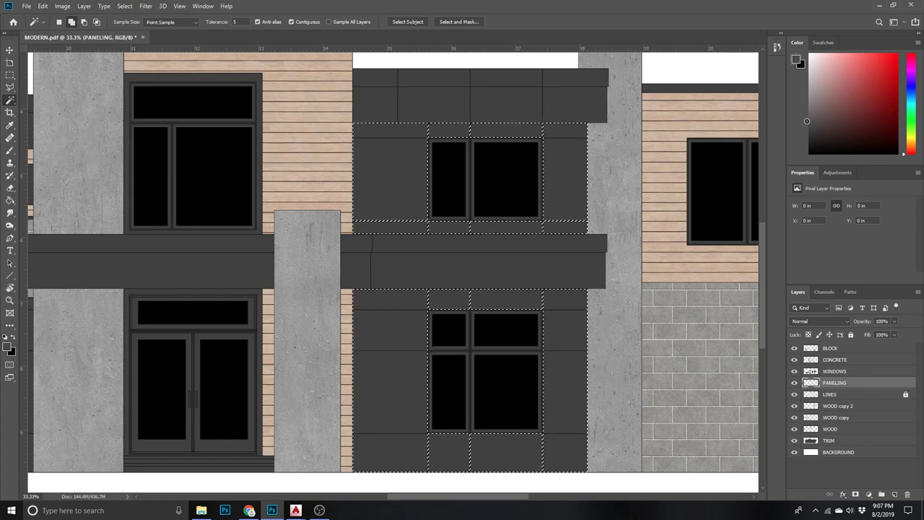
# - Paint-bucket fill the selected panels grey, then review the whole elevation
pyautogui.press('g')
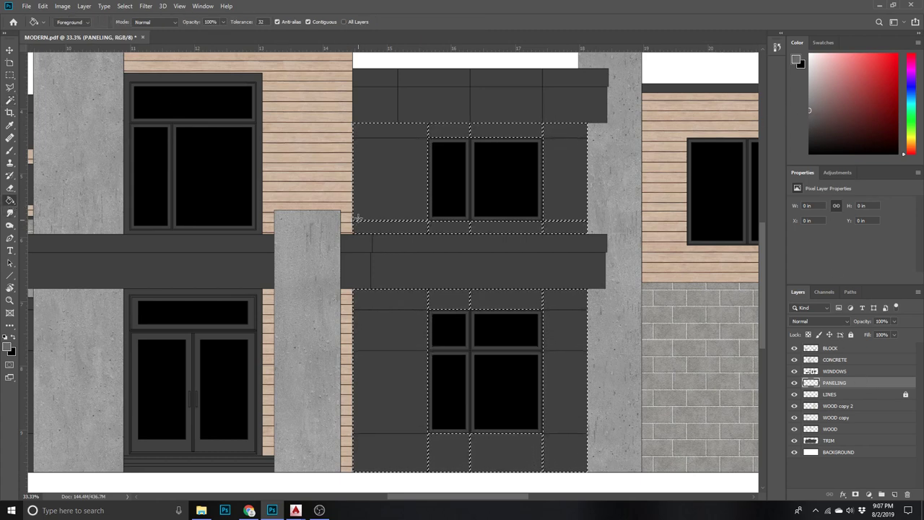
pyautogui.click(422, 190)
pyautogui.hotkey('ctrl', 'd')
pyautogui.press('z')
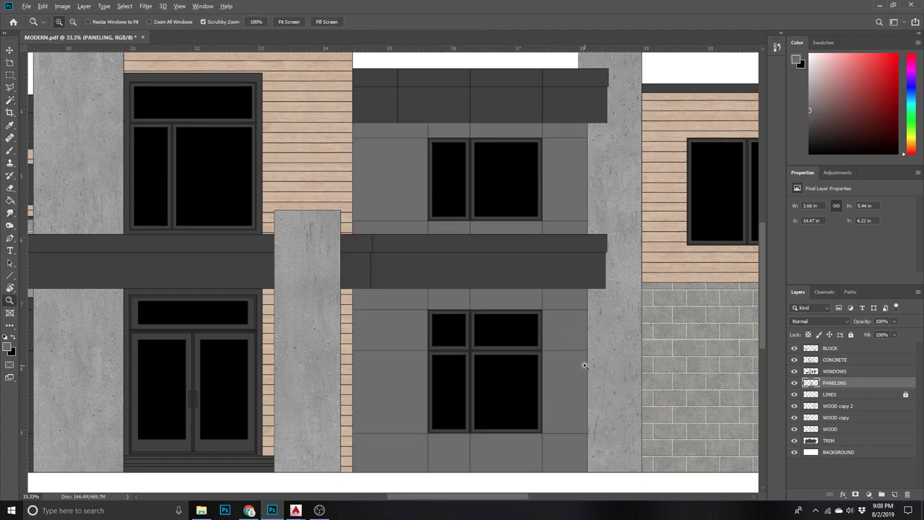
pyautogui.keyDown('alt'); pyautogui.click(598, 384); pyautogui.keyUp('alt')
pyautogui.keyDown('alt'); pyautogui.click(598, 384); pyautogui.keyUp('alt')
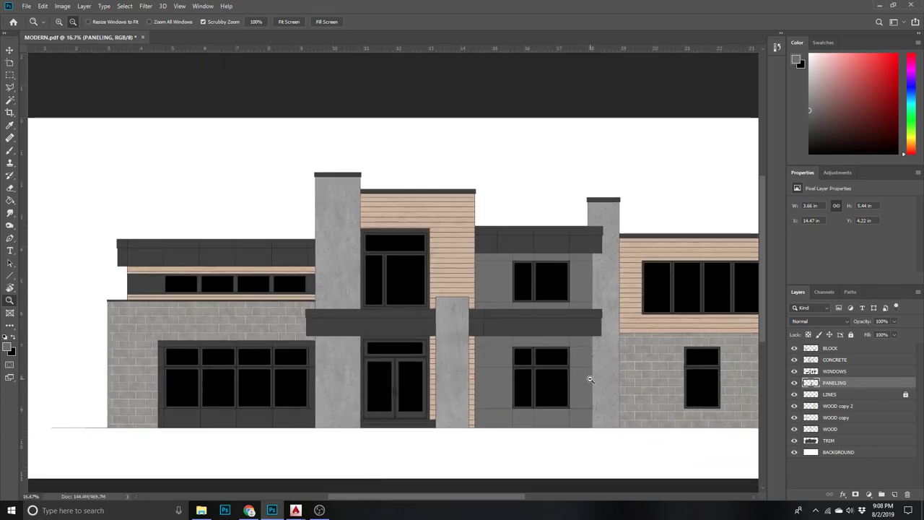
pyautogui.click(590, 380)
# - Restore the selection and refill the panels with an adjusted darker grey
pyautogui.hotkey('ctrl', 'shift', 'd')
pyautogui.press('g')
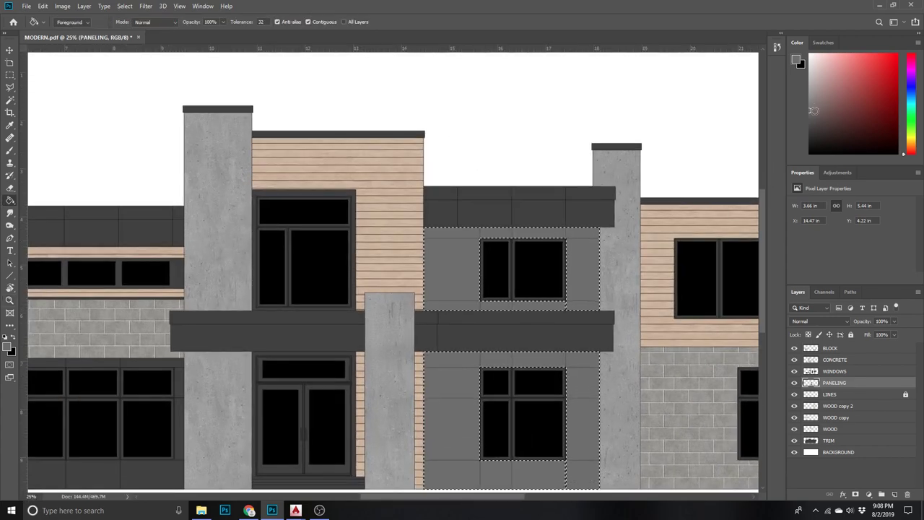
pyautogui.click(583, 265)
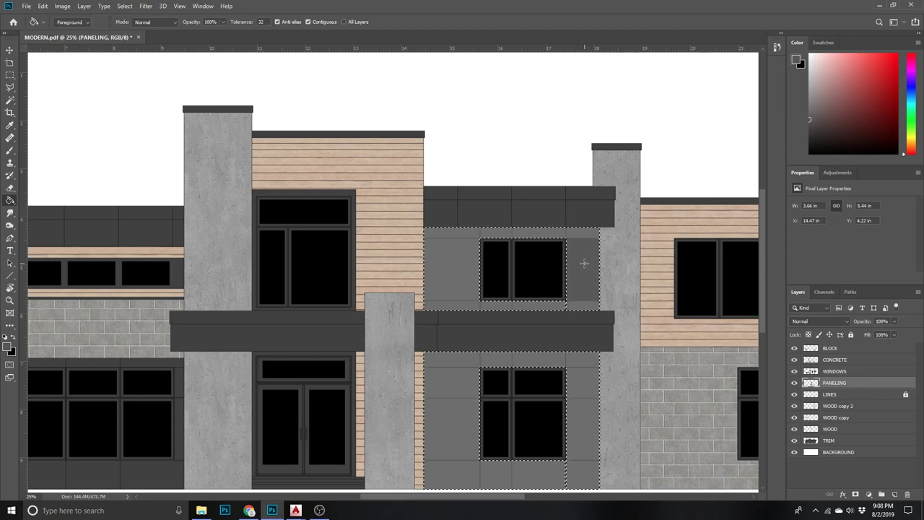
pyautogui.hotkey('ctrl', 'z')
pyautogui.click(584, 260)
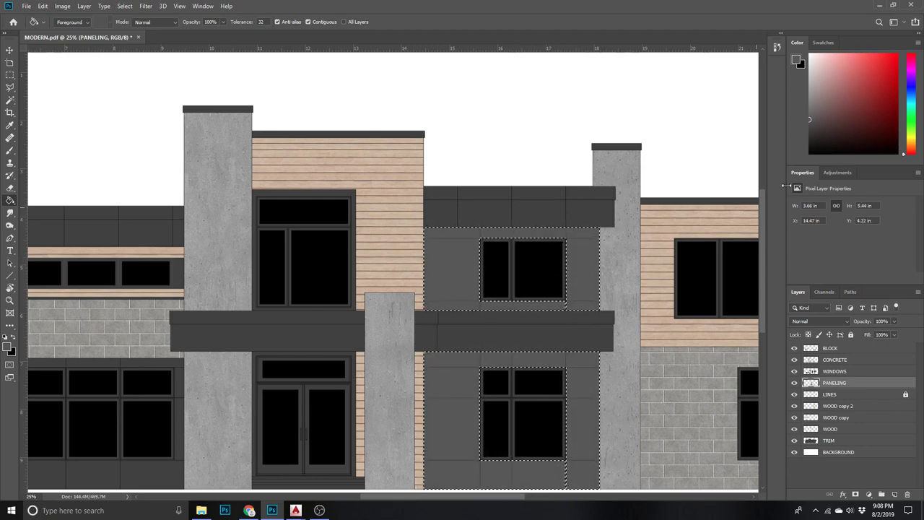
pyautogui.click(806, 123)
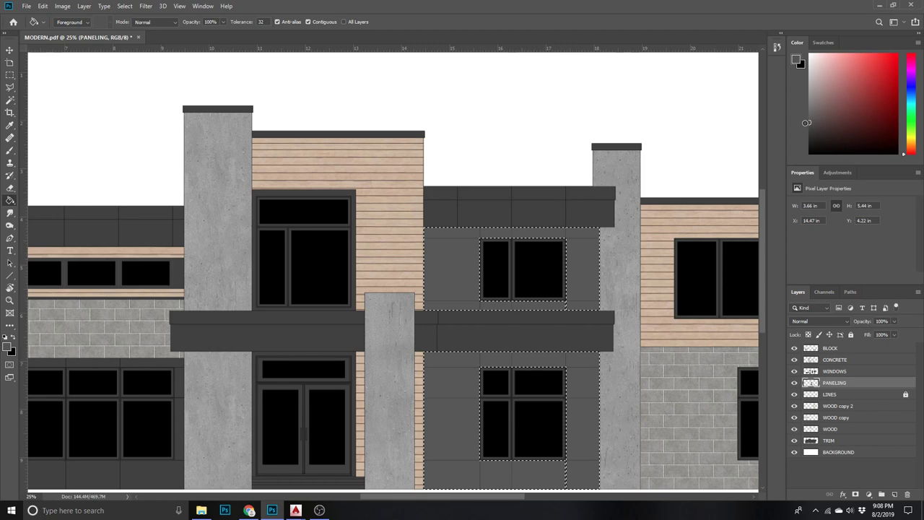
pyautogui.click(583, 263)
pyautogui.click(582, 289)
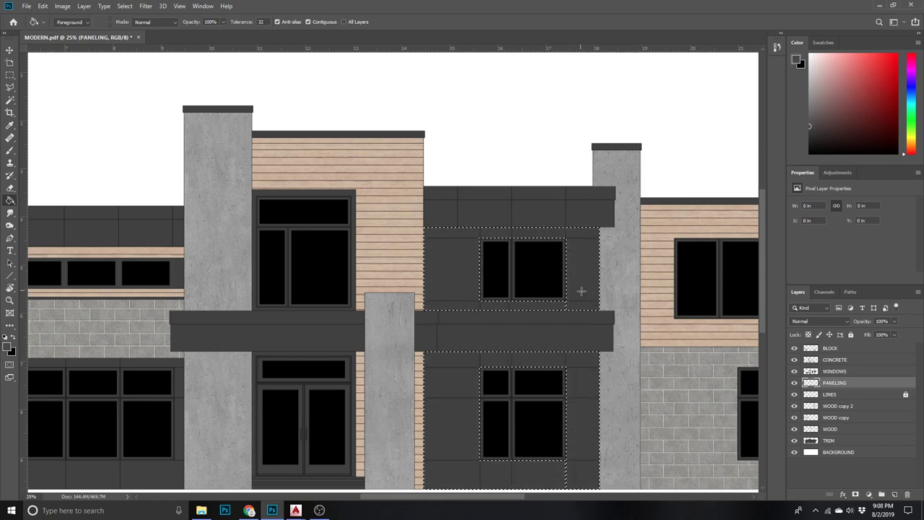
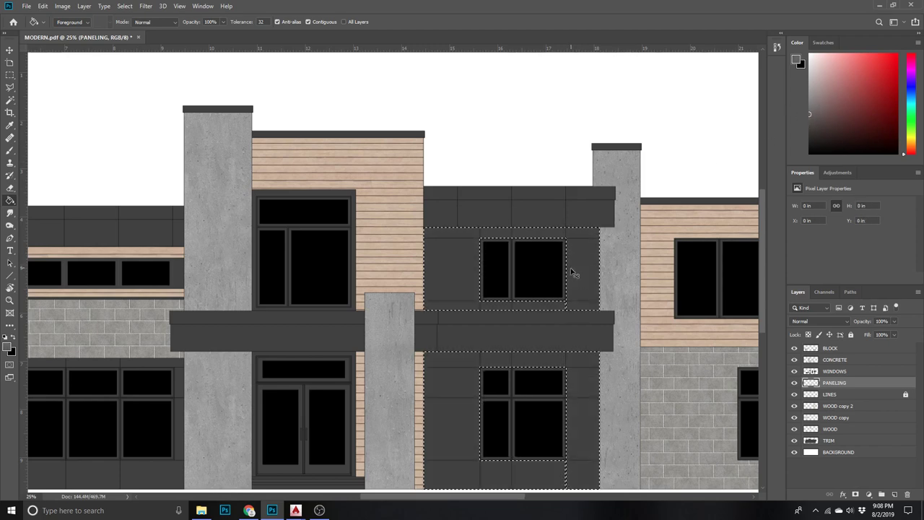
# - Refill the selected panel areas with a lighter grey, then deselect
pyautogui.click(579, 269)
pyautogui.click(810, 115)
pyautogui.hotkey('ctrl', 'z')
pyautogui.click(586, 267)
pyautogui.hotkey('ctrl', 'd')
# - Pan across the whole building, undo a stray grey fill, and zoom into the right wing
pyautogui.press('z')
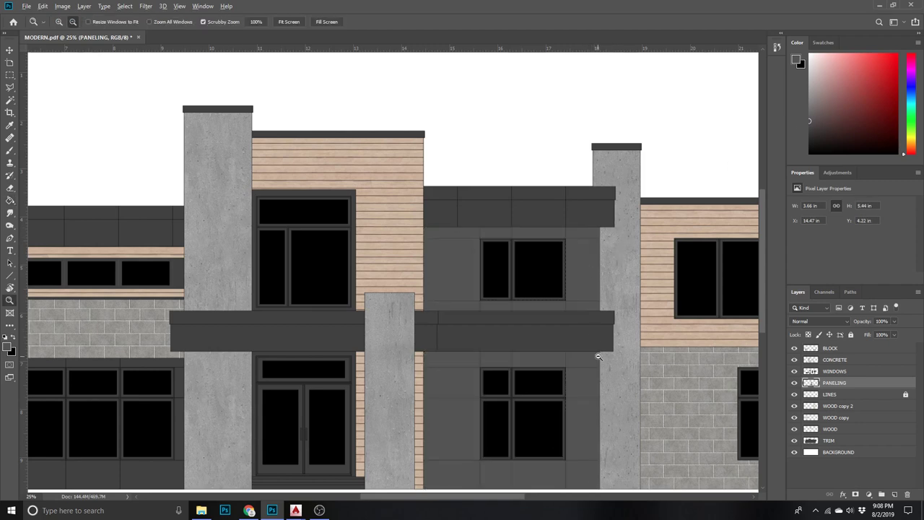
pyautogui.keyDown('alt'); pyautogui.click(602, 361); pyautogui.keyUp('alt')
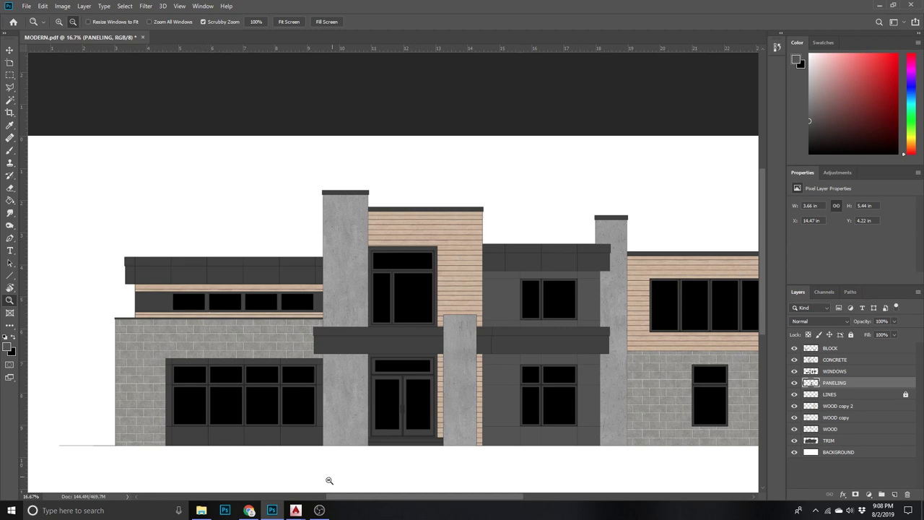
pyautogui.moveTo(337, 497); pyautogui.dragTo(373, 496)
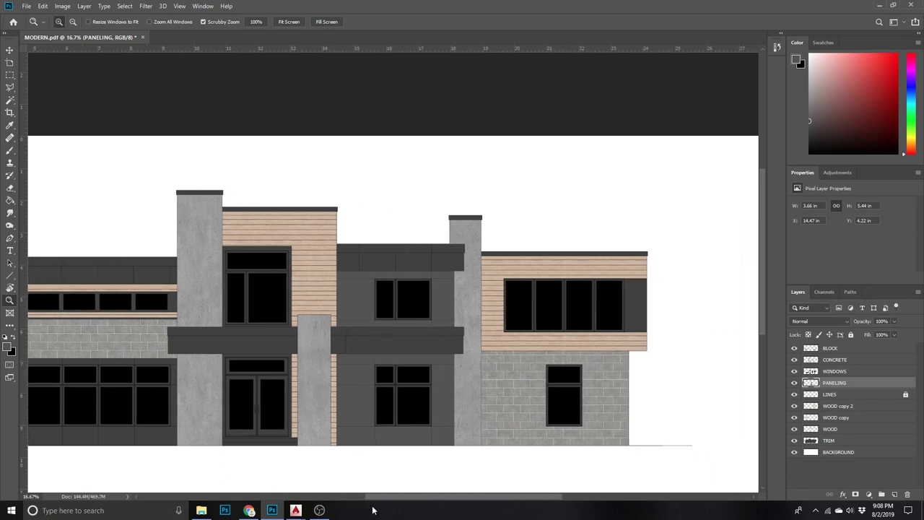
pyautogui.moveTo(370, 496); pyautogui.dragTo(308, 493)
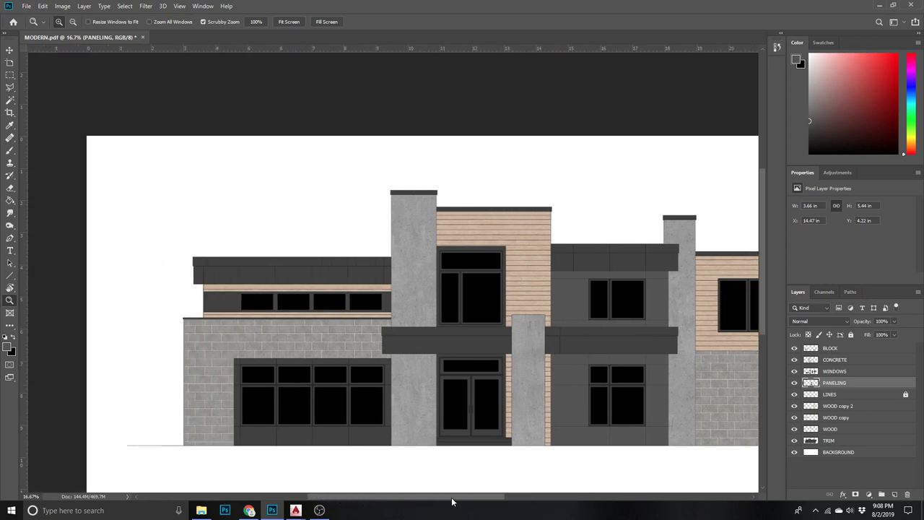
pyautogui.moveTo(452, 497); pyautogui.dragTo(530, 496)
pyautogui.press('g')
pyautogui.click(530, 371)
pyautogui.press('z')
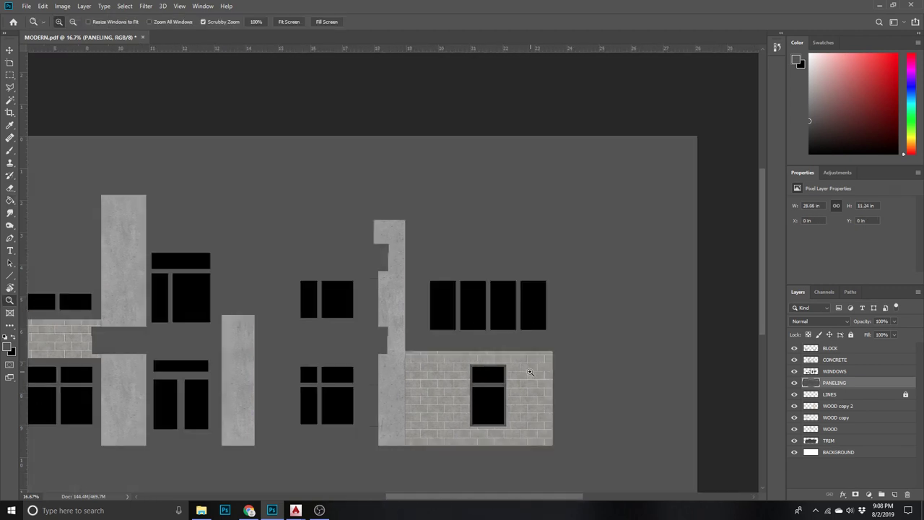
pyautogui.hotkey('ctrl', 'z')
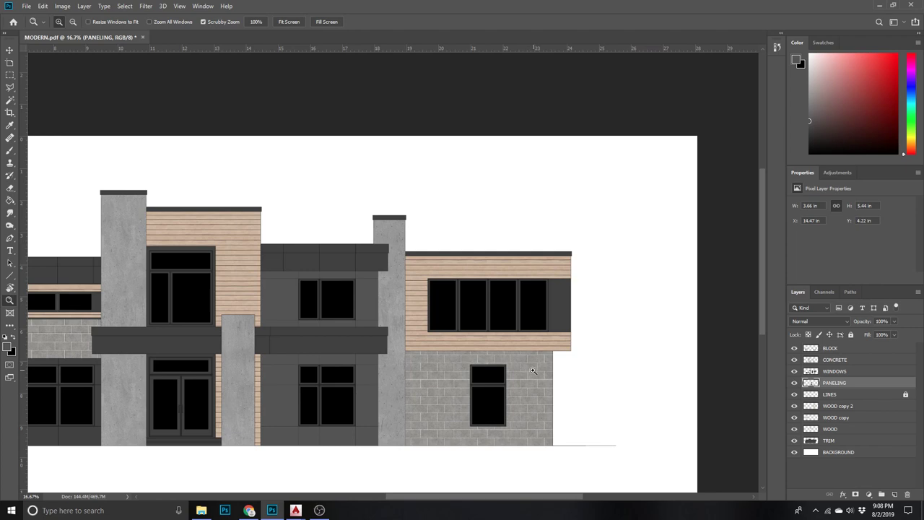
pyautogui.click(526, 371)
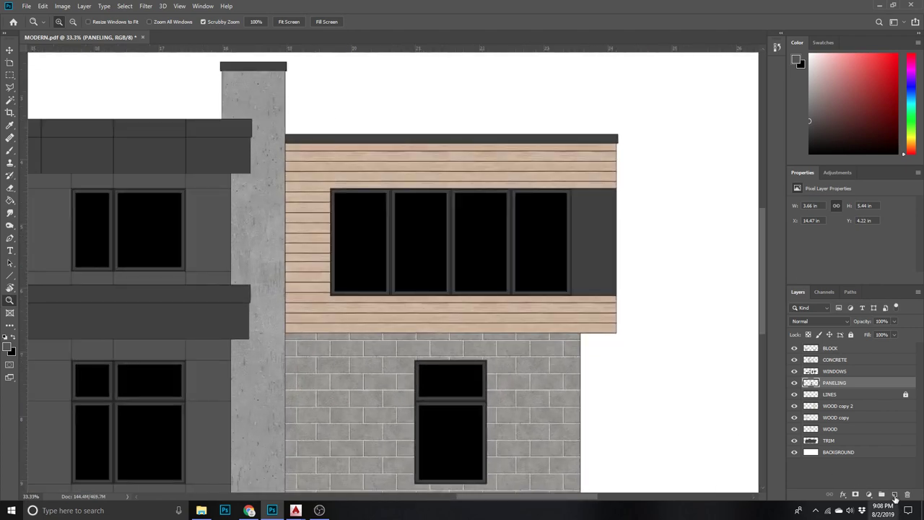
# - Create a SHADOW layer, move LINES to the top, and select the block wall under the overhang
pyautogui.click(894, 495)
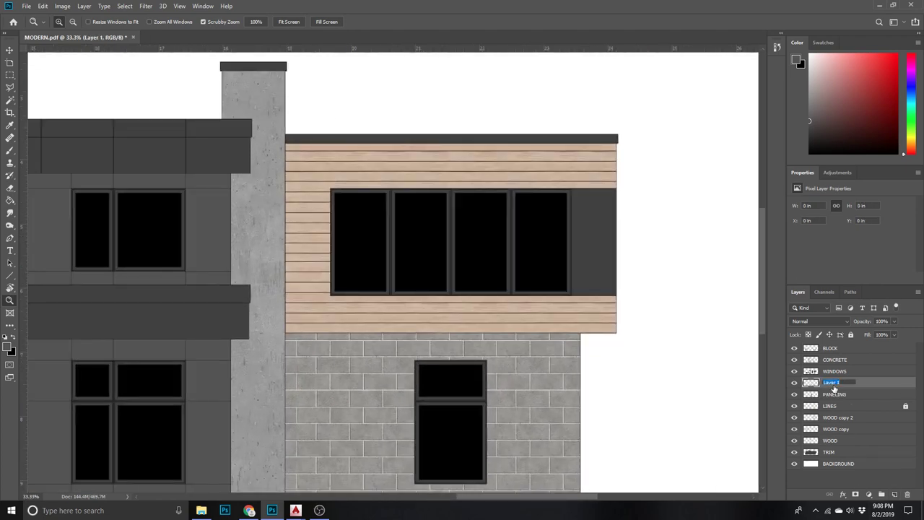
pyautogui.write('SHADOW')
pyautogui.press('Return')
pyautogui.click(10, 99)
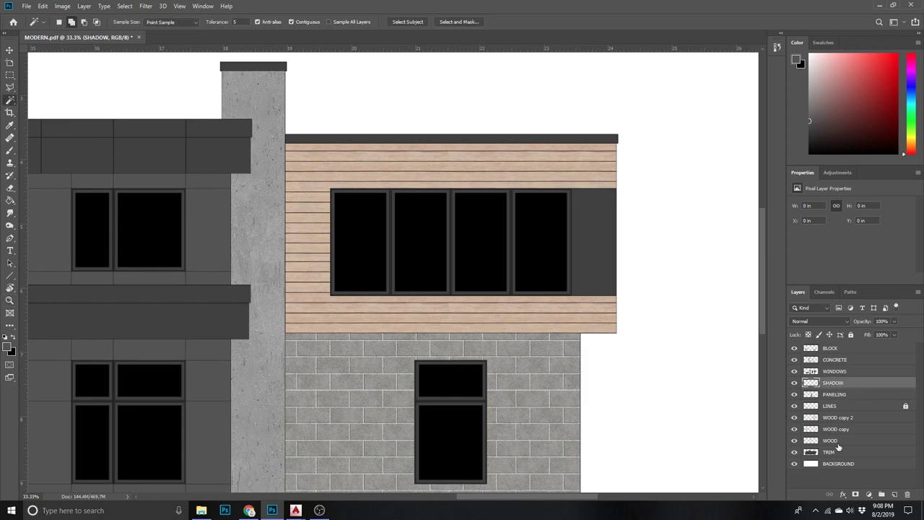
pyautogui.moveTo(829, 407); pyautogui.dragTo(846, 350)
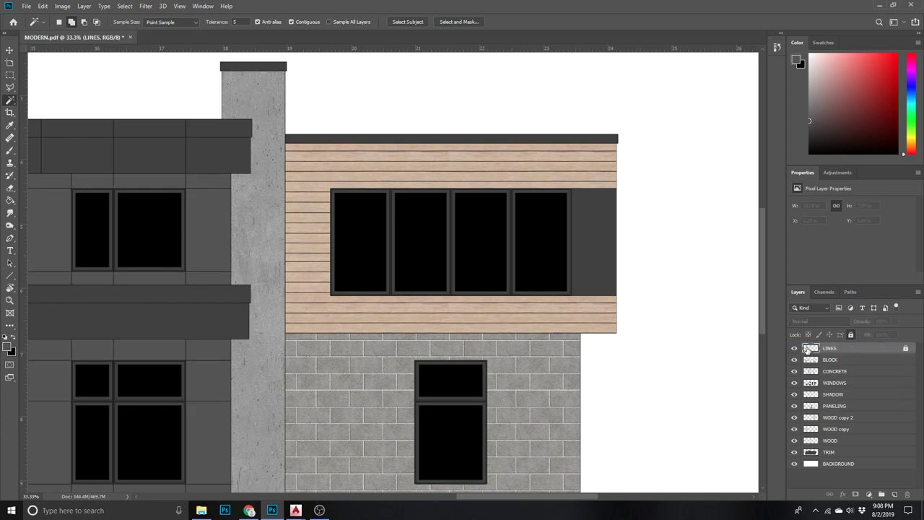
pyautogui.click(498, 349)
# - Choose the Gradient tool and place the SHADOW layer just below LINES
pyautogui.click(10, 201)
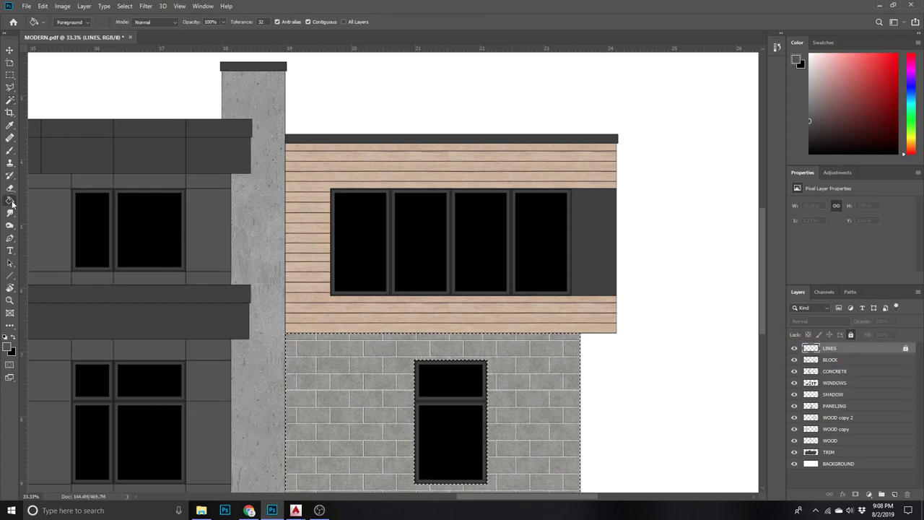
pyautogui.rightClick(11, 202)
pyautogui.click(52, 200)
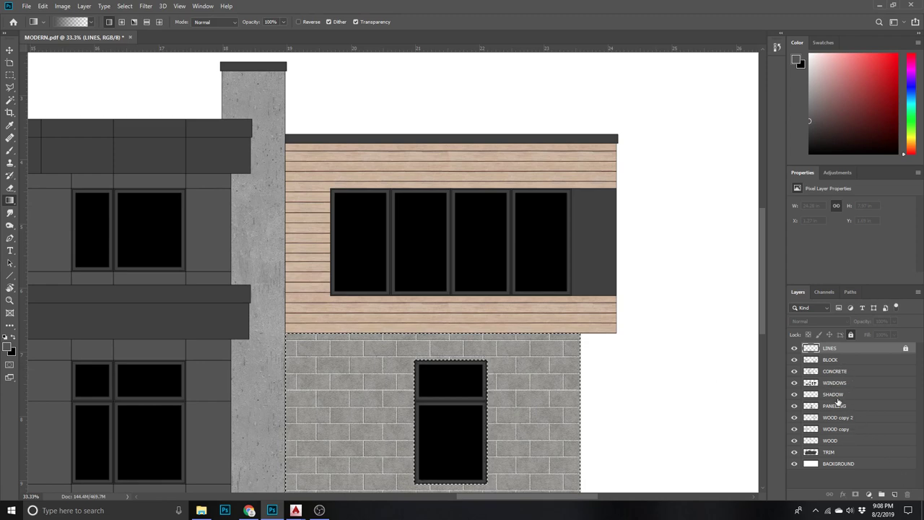
pyautogui.click(837, 395)
pyautogui.moveTo(838, 396); pyautogui.dragTo(838, 355)
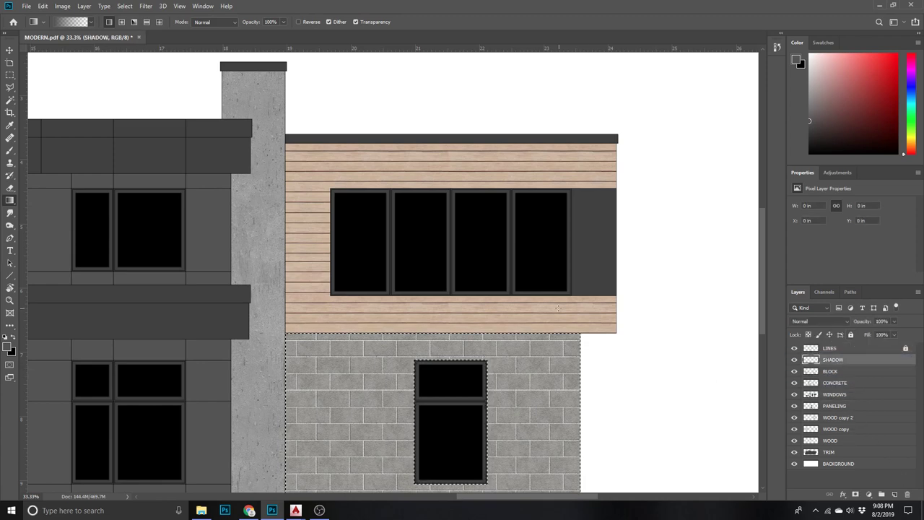
pyautogui.moveTo(497, 322); pyautogui.dragTo(496, 295)
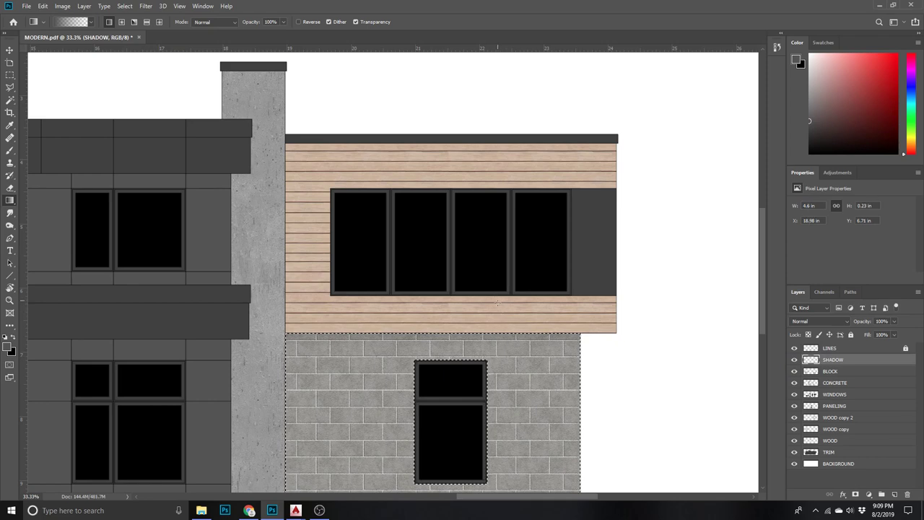
pyautogui.moveTo(498, 347); pyautogui.dragTo(494, 345)
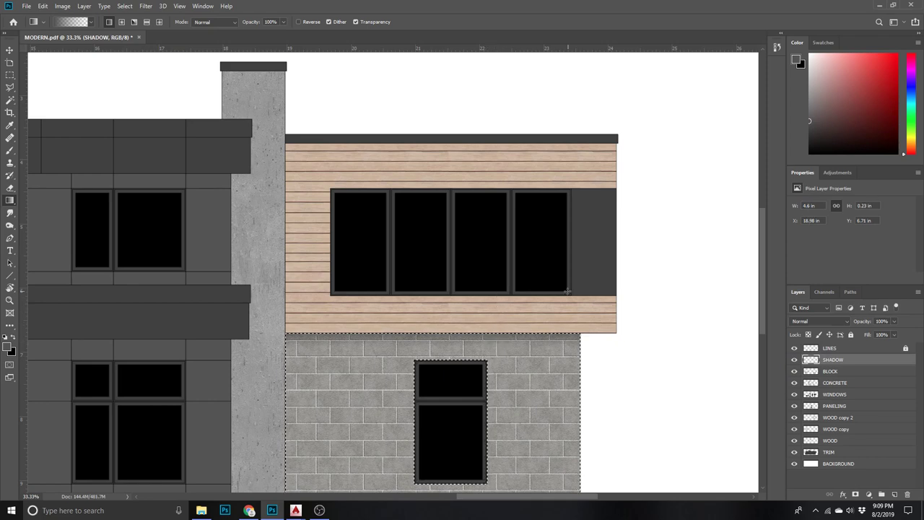
# - Draw a black gradient shadow down from the top of the block wall, then deselect
pyautogui.press('x')
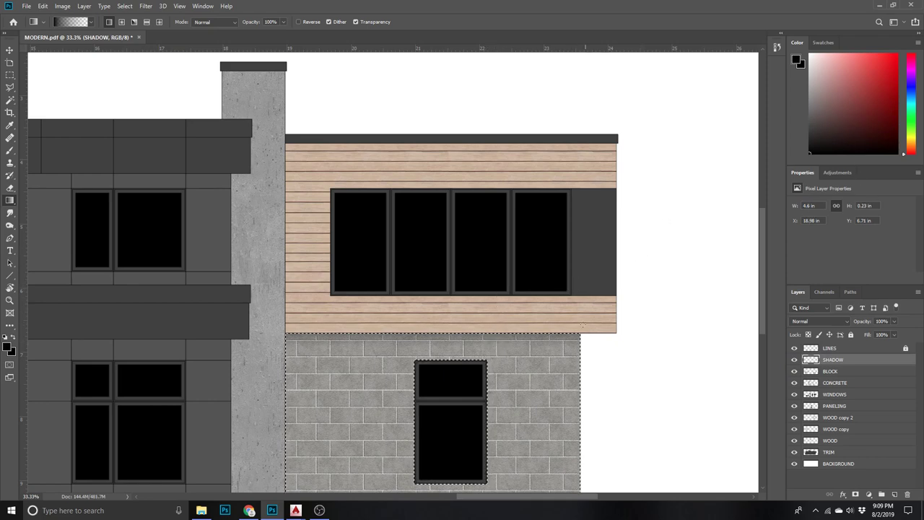
pyautogui.moveTo(508, 232); pyautogui.dragTo(508, 370)
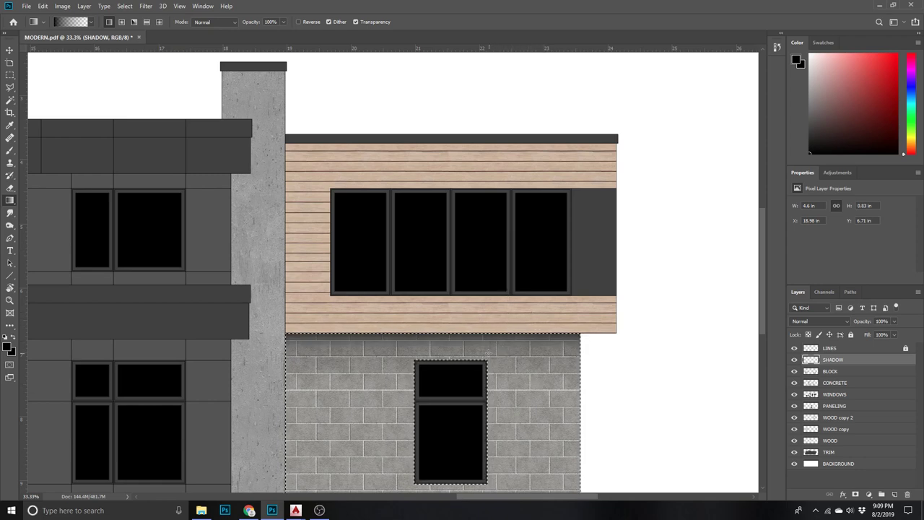
pyautogui.moveTo(521, 356); pyautogui.dragTo(521, 356)
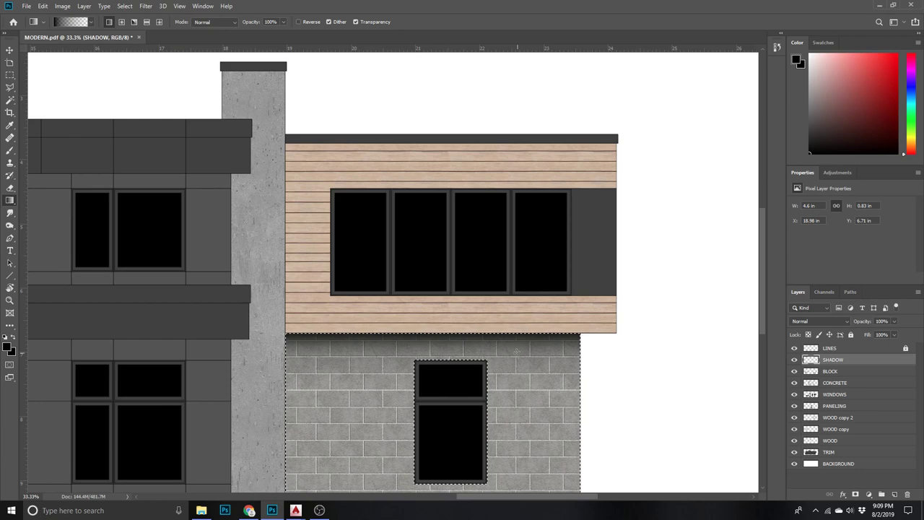
pyautogui.hotkey('ctrl', 'z')
pyautogui.moveTo(522, 306); pyautogui.dragTo(521, 358)
pyautogui.hotkey('ctrl', 'd')
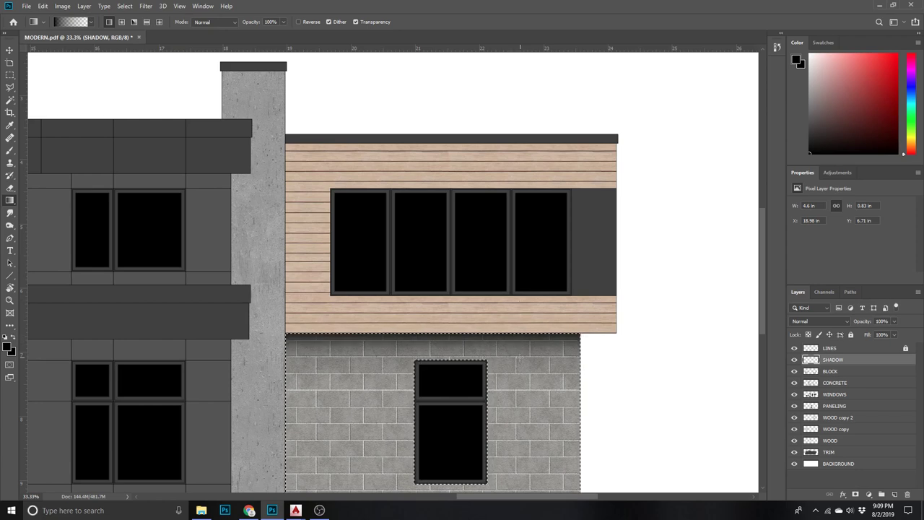
# - Restore the wall selection and redraw the black shadow gradient along the wall top
pyautogui.press('z')
pyautogui.keyDown('alt'); pyautogui.click(501, 408); pyautogui.keyUp('alt')
pyautogui.keyDown('alt'); pyautogui.click(500, 409); pyautogui.keyUp('alt')
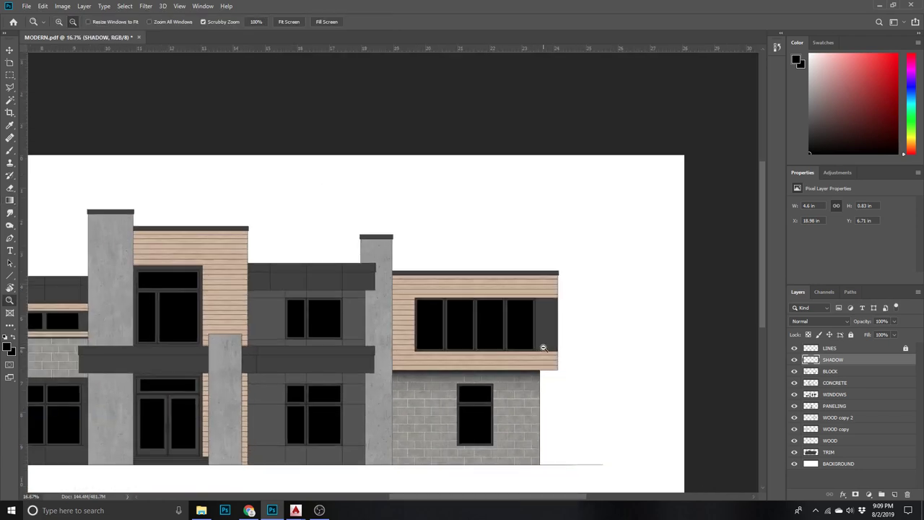
pyautogui.press('g')
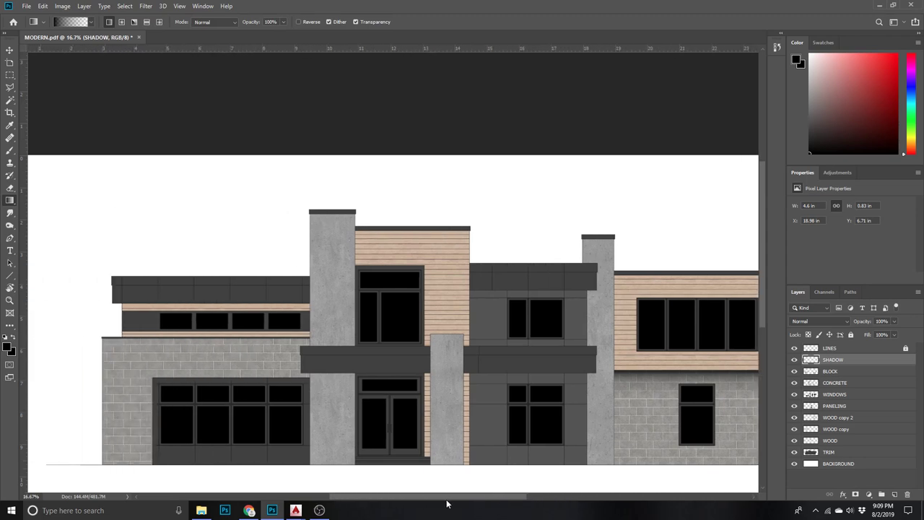
pyautogui.press('z')
pyautogui.click(491, 395)
pyautogui.click(491, 396)
pyautogui.click(491, 395)
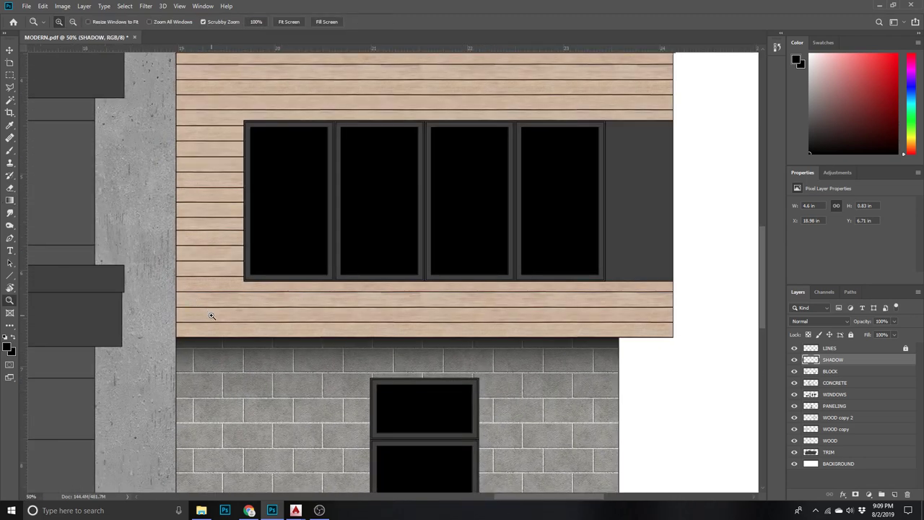
pyautogui.press('g')
pyautogui.moveTo(260, 151); pyautogui.dragTo(261, 278)
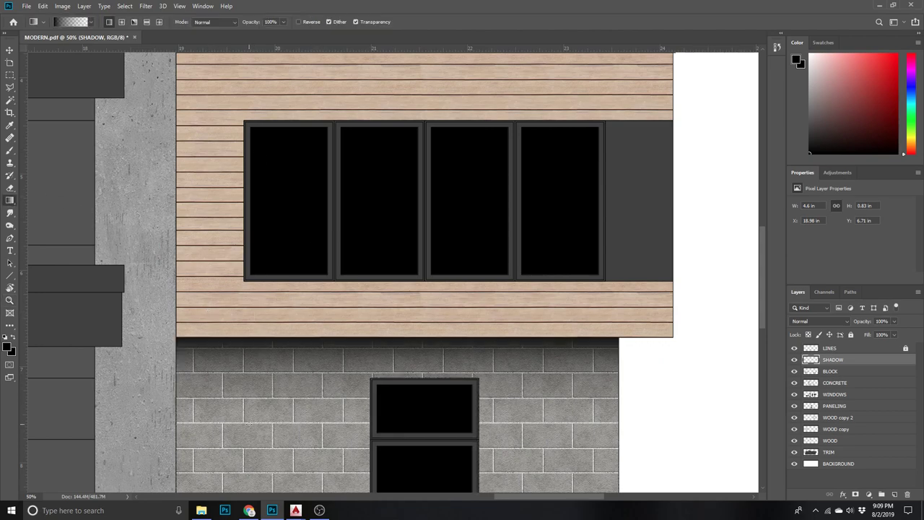
pyautogui.hotkey('ctrl', 'd')
# - Zoom out to the whole building, then zoom into its centre
pyautogui.press('z')
pyautogui.keyDown('alt'); pyautogui.click(403, 426); pyautogui.keyUp('alt')
pyautogui.keyDown('alt'); pyautogui.click(458, 419); pyautogui.keyUp('alt')
pyautogui.keyDown('alt'); pyautogui.click(469, 434); pyautogui.keyUp('alt')
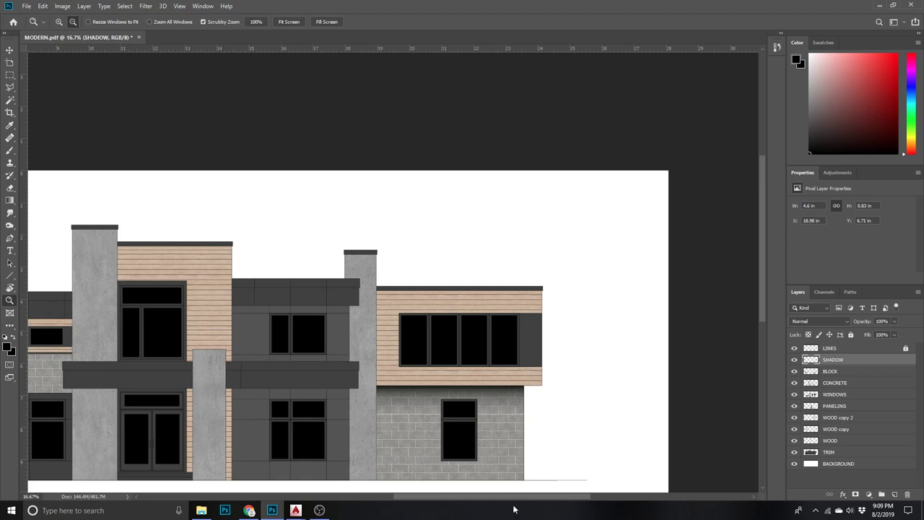
pyautogui.press('g')
pyautogui.moveTo(497, 498); pyautogui.dragTo(437, 499)
pyautogui.press('z')
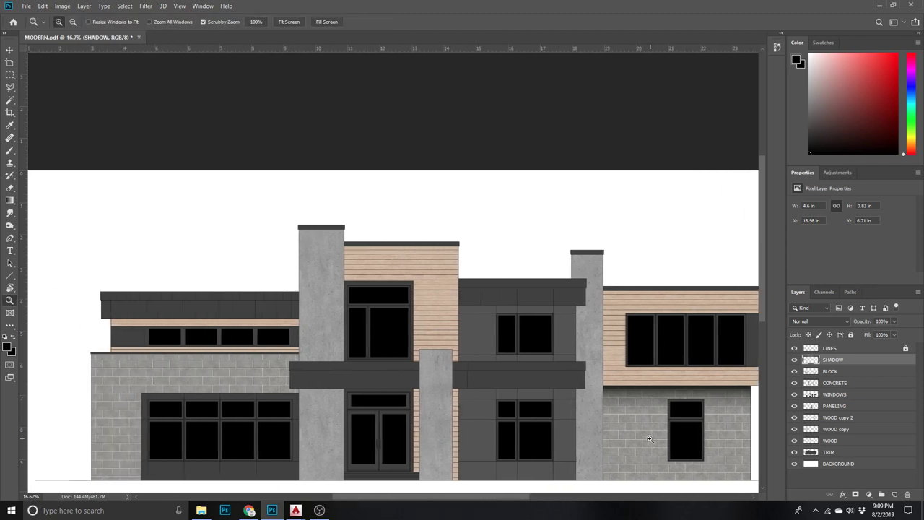
pyautogui.click(626, 384)
pyautogui.scroll(-2, 625, 384)
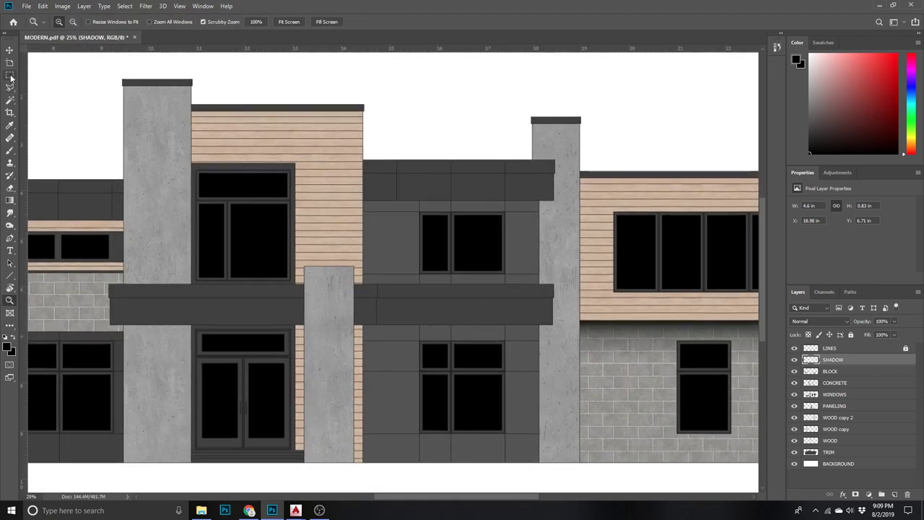
pyautogui.click(12, 101)
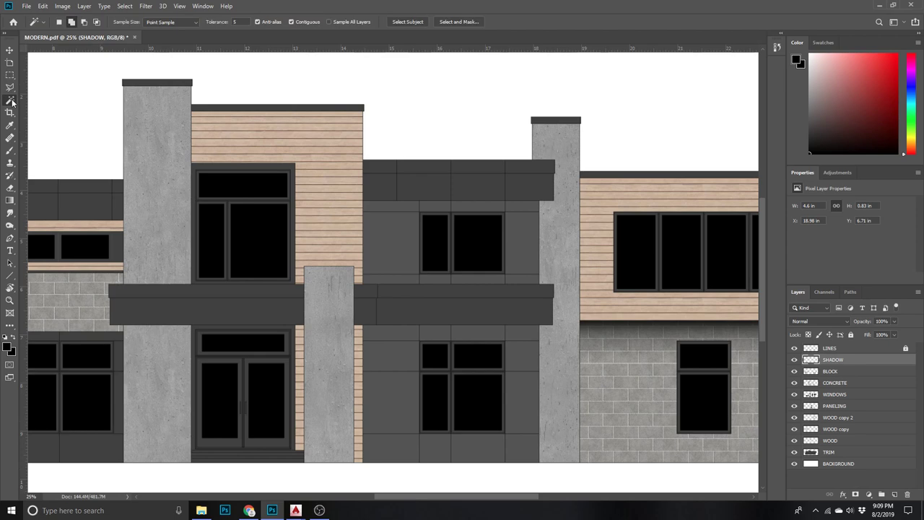
# - Select the wall area beside the right column and refine it with a rectangular marquee
pyautogui.click(832, 350)
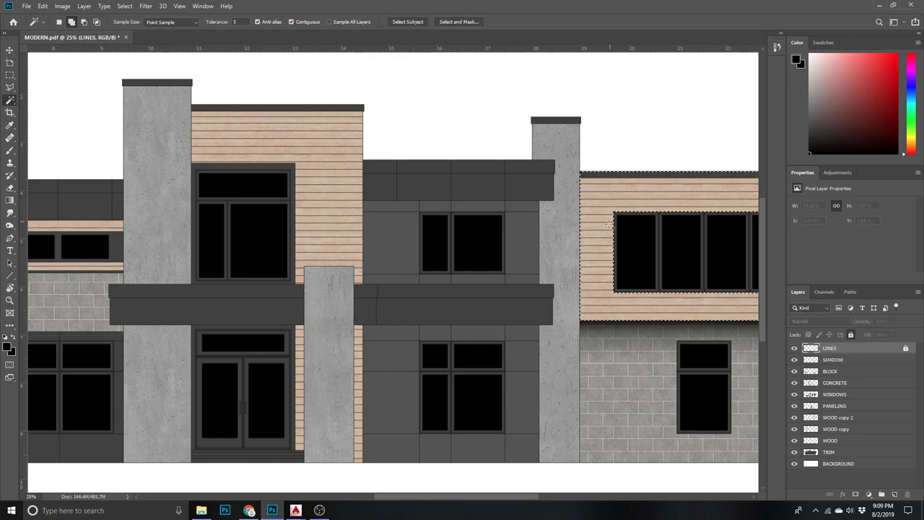
pyautogui.click(623, 351)
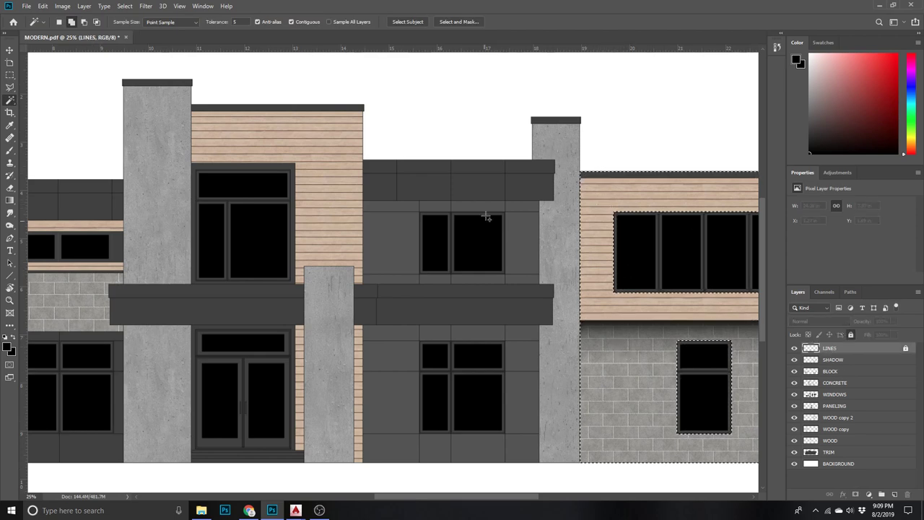
pyautogui.press('m')
pyautogui.moveTo(609, 216); pyautogui.dragTo(732, 303)
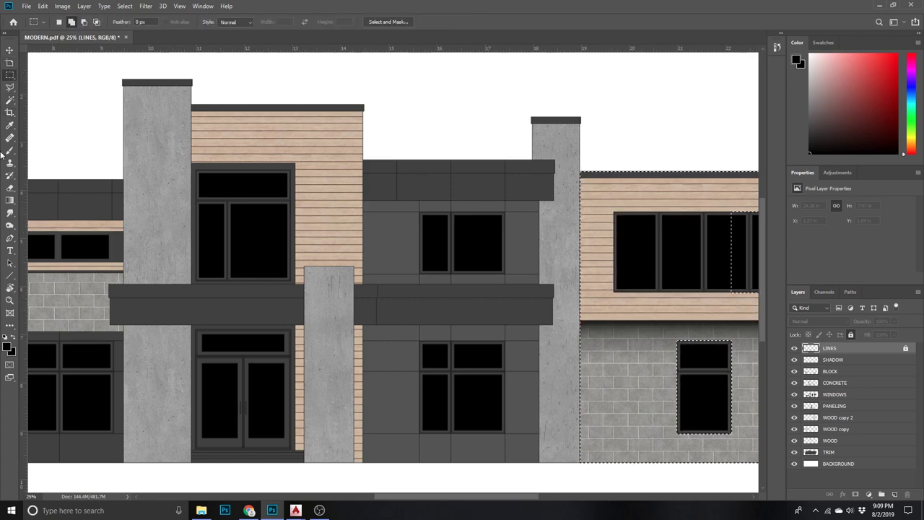
pyautogui.click(15, 200)
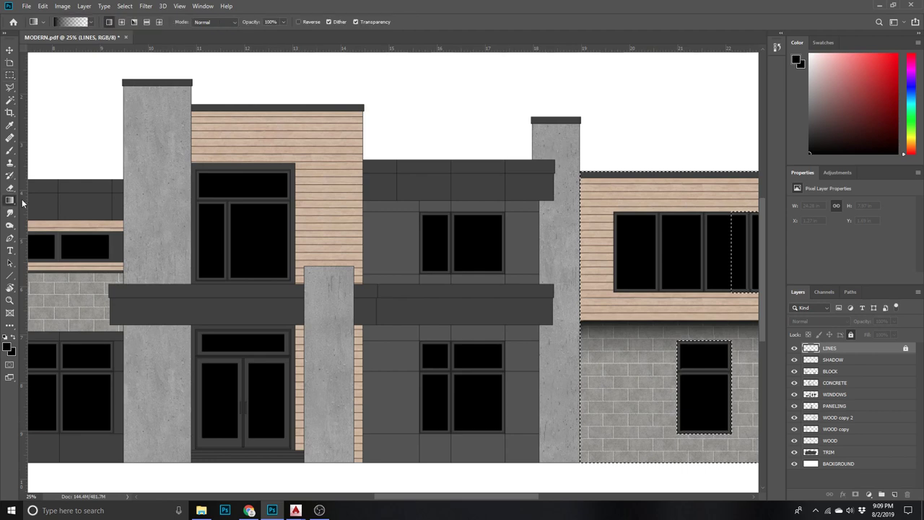
# - On a new Layer 1, draw a shadow gradient beside the column and deselect
pyautogui.click(895, 495)
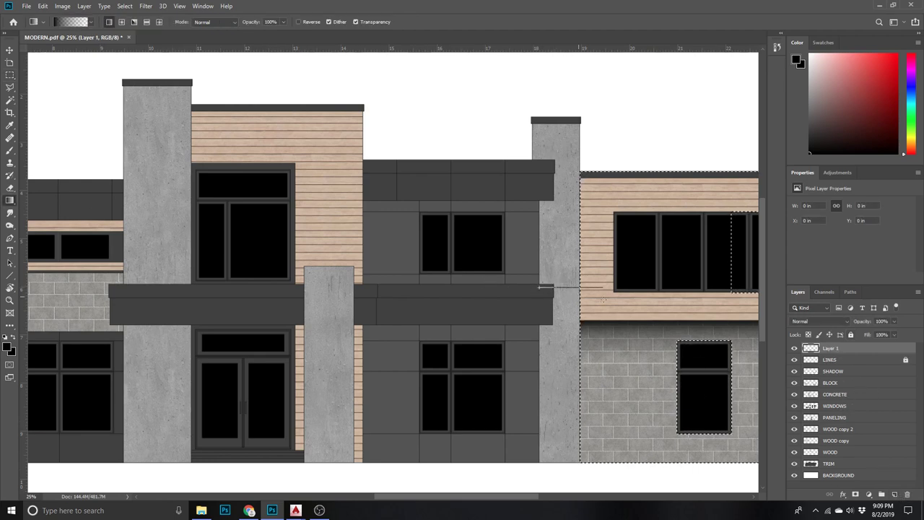
pyautogui.moveTo(604, 300); pyautogui.dragTo(604, 300)
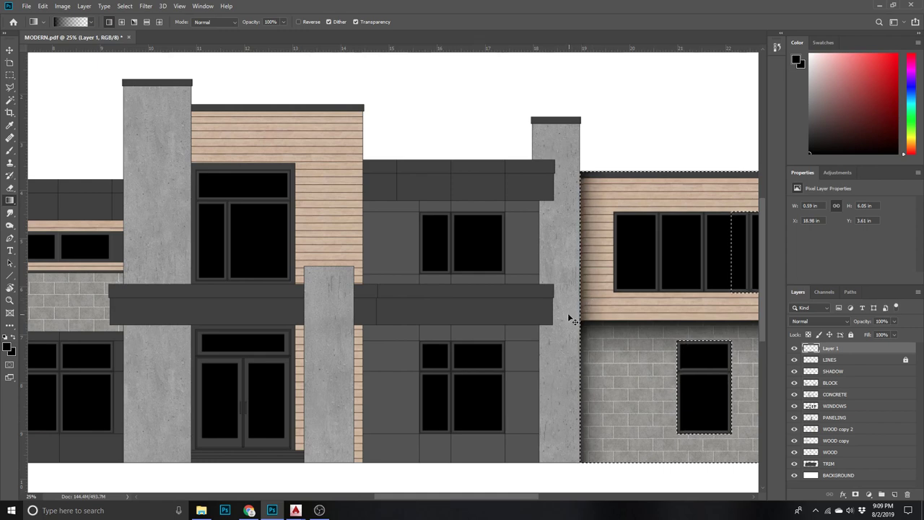
pyautogui.moveTo(598, 298); pyautogui.dragTo(600, 298)
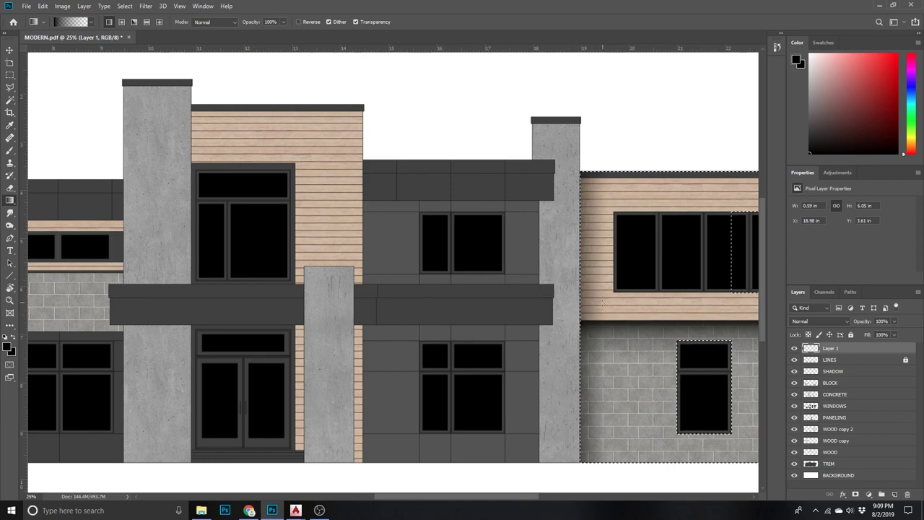
pyautogui.hotkey('ctrl', 'd')
pyautogui.press('v')
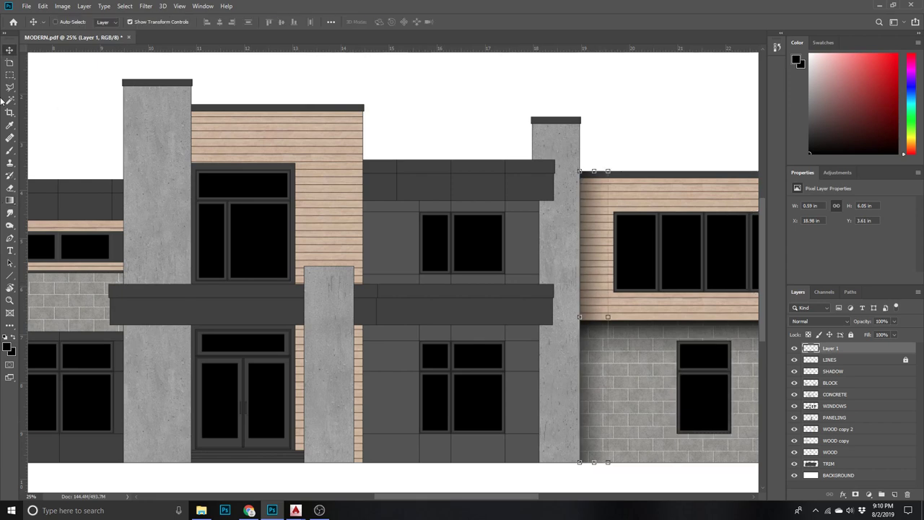
# - Marquee the wood strip beside the column for a Hue/Saturation adjustment
pyautogui.click(9, 76)
pyautogui.moveTo(574, 171); pyautogui.dragTo(604, 321)
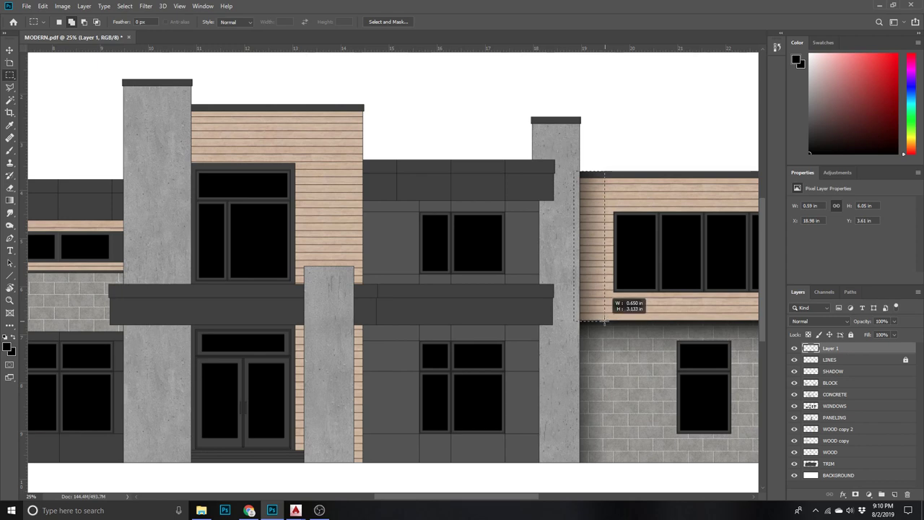
pyautogui.moveTo(604, 321); pyautogui.dragTo(637, 322)
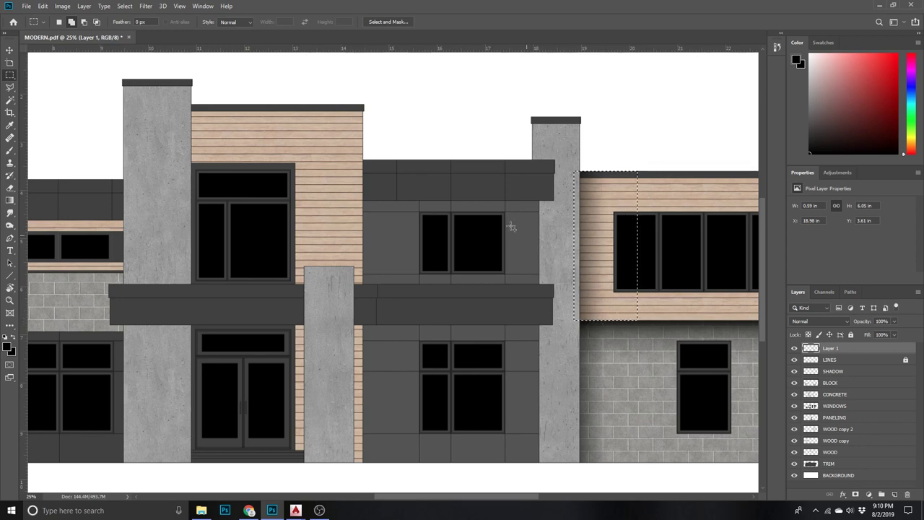
pyautogui.click(62, 5)
pyautogui.click(204, 85)
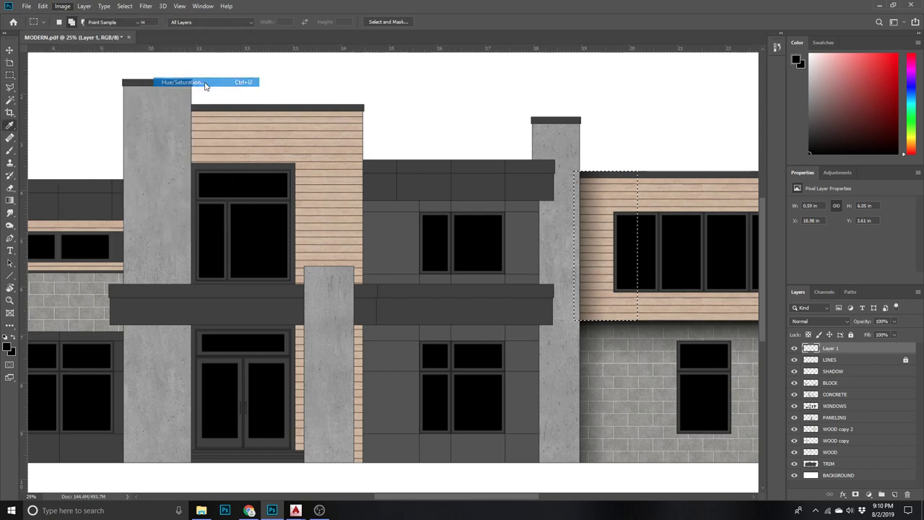
# - Raise the strip's Lightness to +16 and clear the selection
pyautogui.moveTo(737, 189); pyautogui.dragTo(746, 194)
pyautogui.click(843, 94)
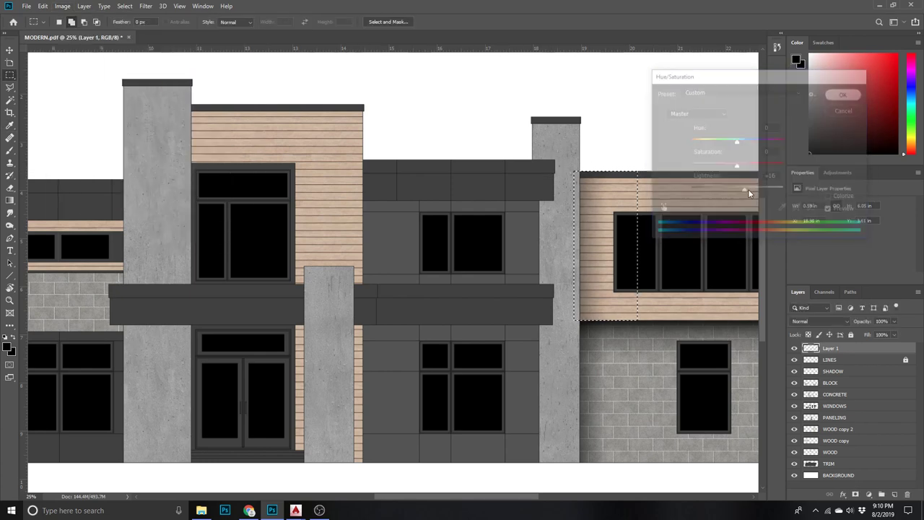
pyautogui.press('z')
pyautogui.keyDown('alt'); pyautogui.click(571, 289); pyautogui.keyUp('alt')
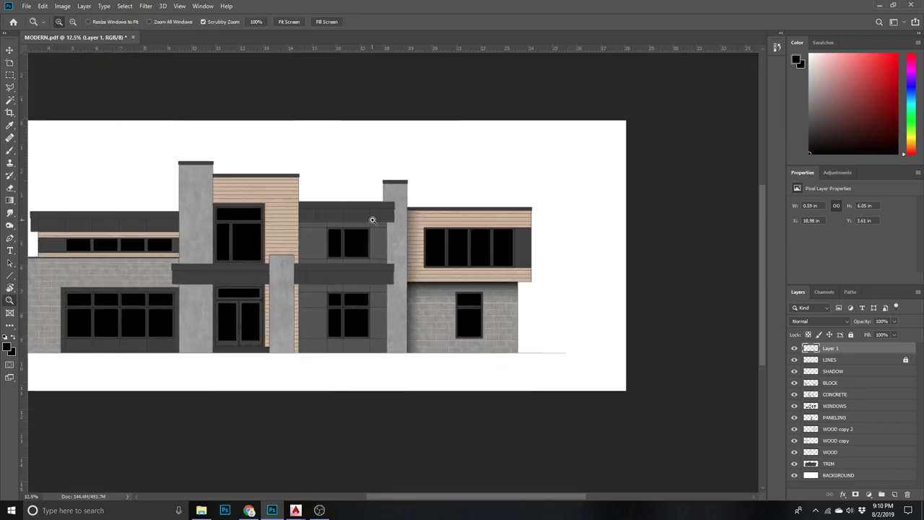
pyautogui.click(373, 231)
pyautogui.press('m')
pyautogui.click(369, 237)
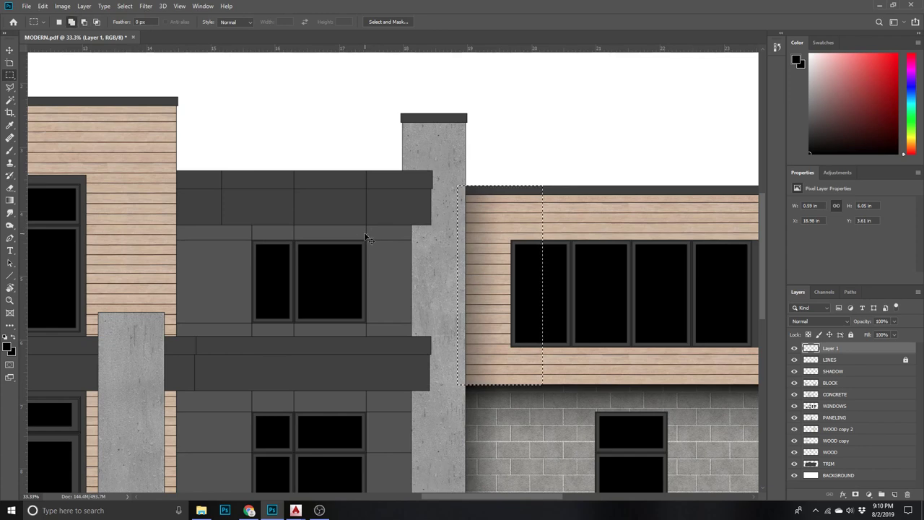
# - Zoom in on the column and mid-facade, with the Magic Wand ready on LINES
pyautogui.press('z')
pyautogui.keyDown('alt'); pyautogui.click(630, 334); pyautogui.keyUp('alt')
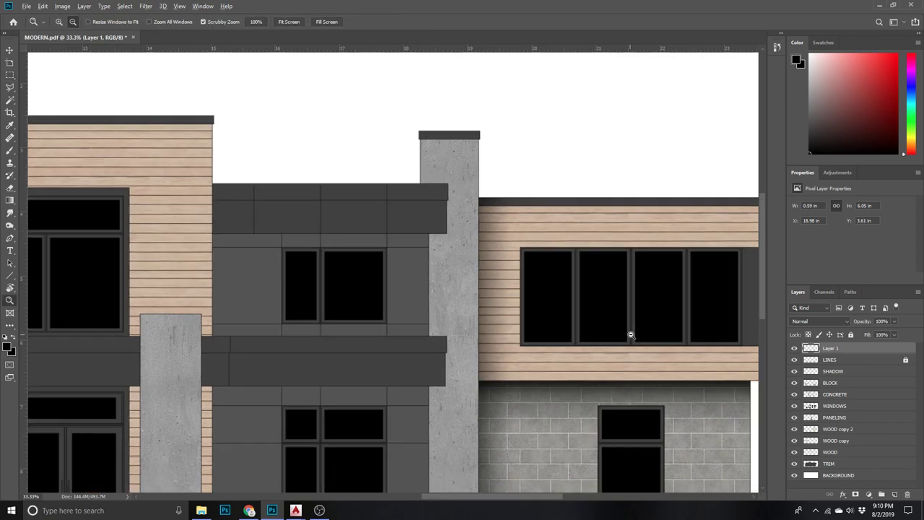
pyautogui.keyDown('alt'); pyautogui.click(631, 334); pyautogui.keyUp('alt')
pyautogui.click(473, 239)
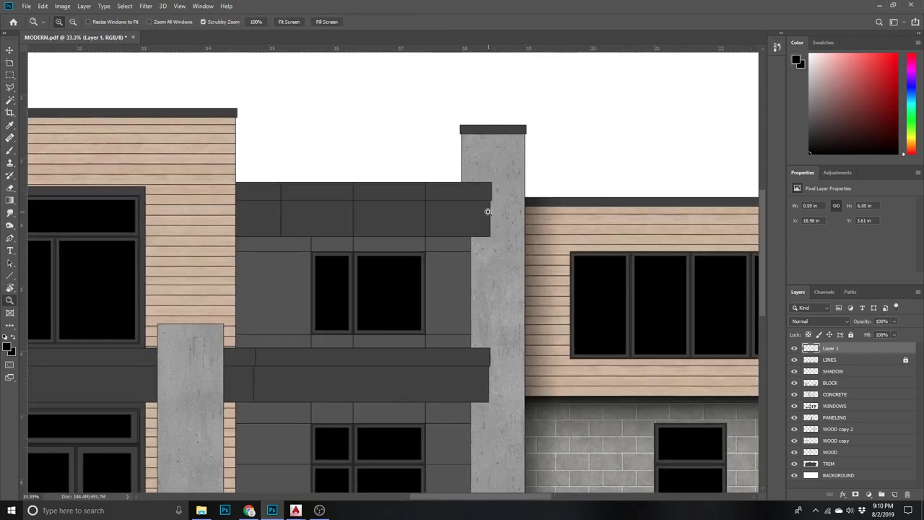
pyautogui.click(488, 211)
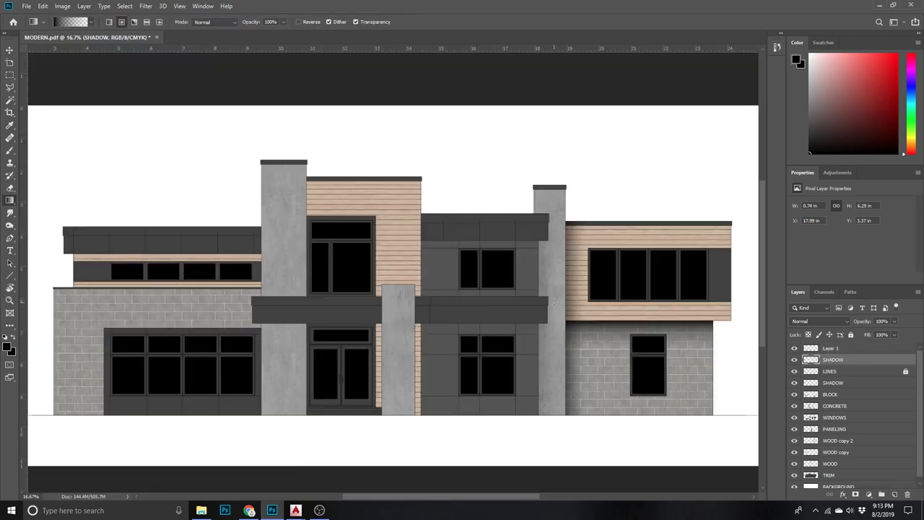
pyautogui.press('z')
pyautogui.click(383, 216)
pyautogui.click(10, 100)
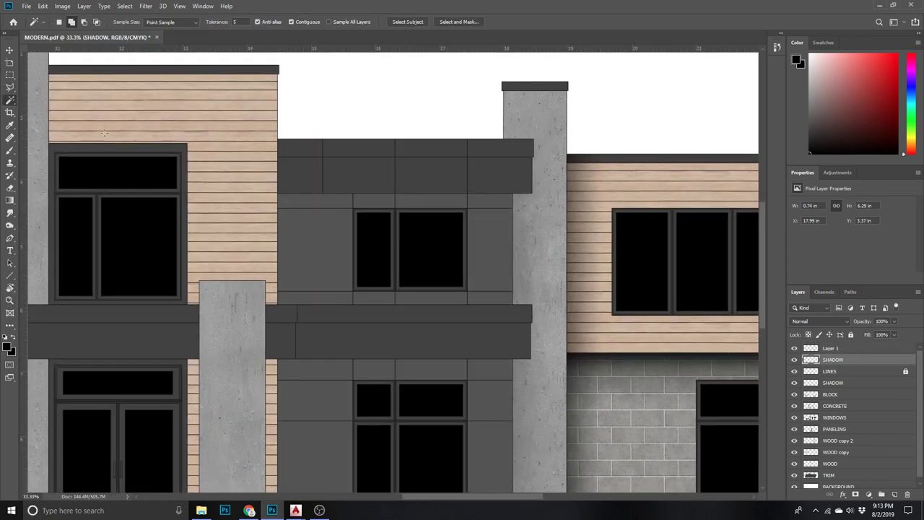
pyautogui.click(835, 370)
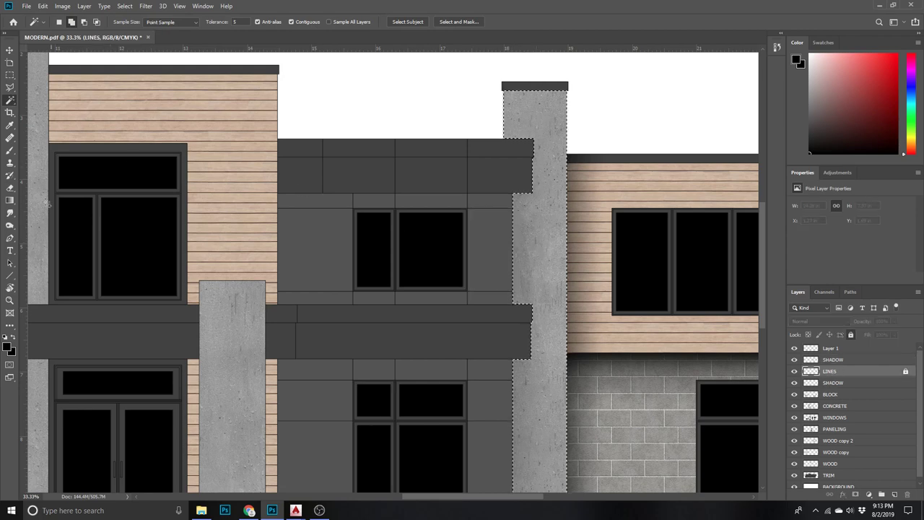
# - Show the upper SHADOW layer and draw a gradient across the column's left edge
pyautogui.click(10, 200)
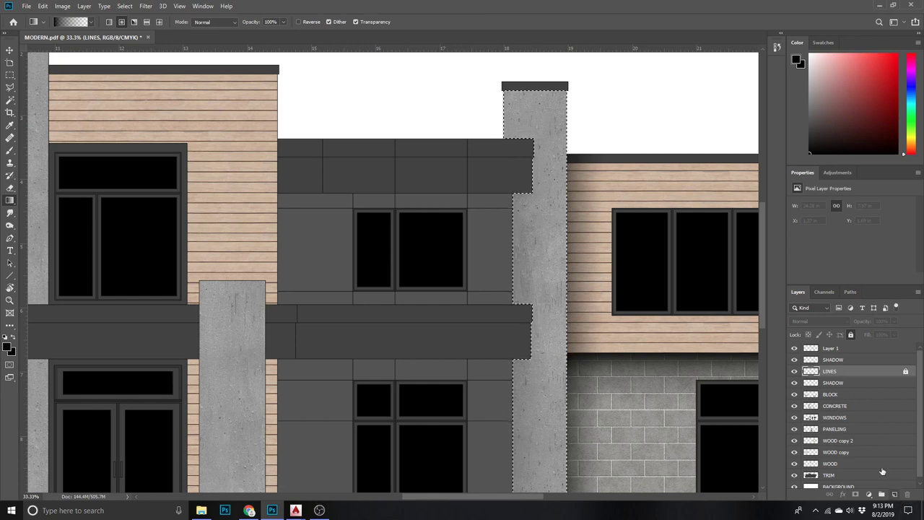
pyautogui.click(842, 359)
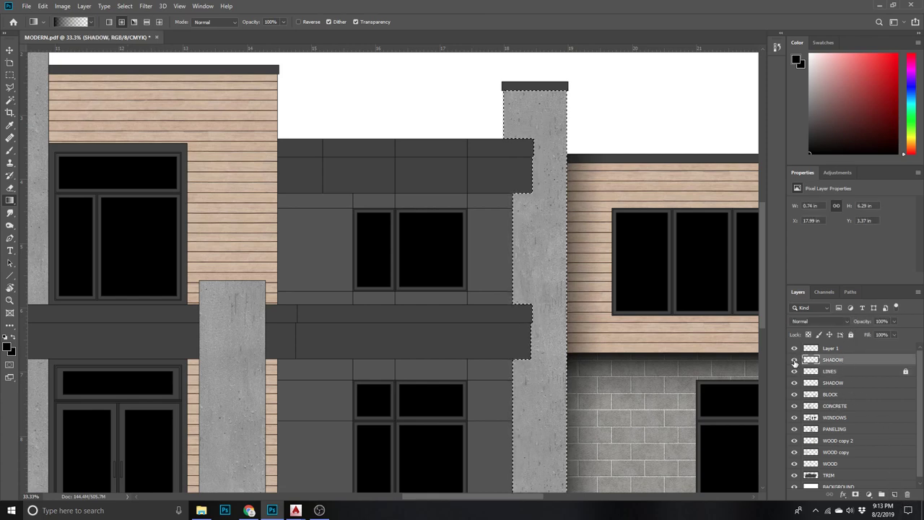
pyautogui.click(794, 360)
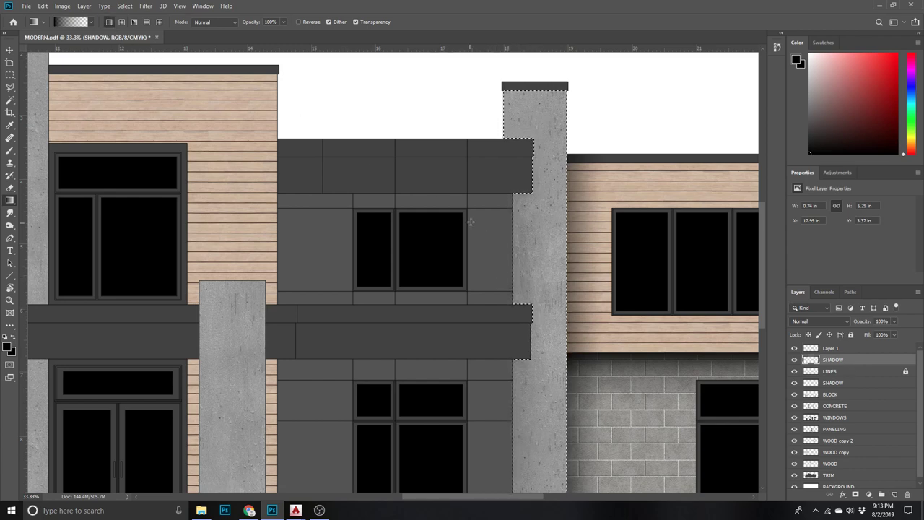
pyautogui.moveTo(495, 241); pyautogui.dragTo(520, 241)
pyautogui.hotkey('ctrl', 'd')
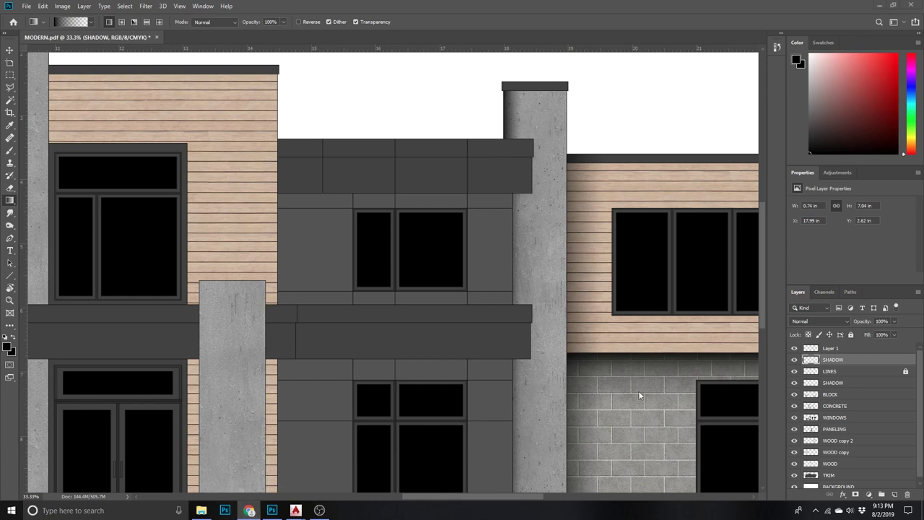
# - Reselect the column, darken its left edge with more gradients, then marquee the chimney top
pyautogui.hotkey('ctrl', 'shift', 'd')
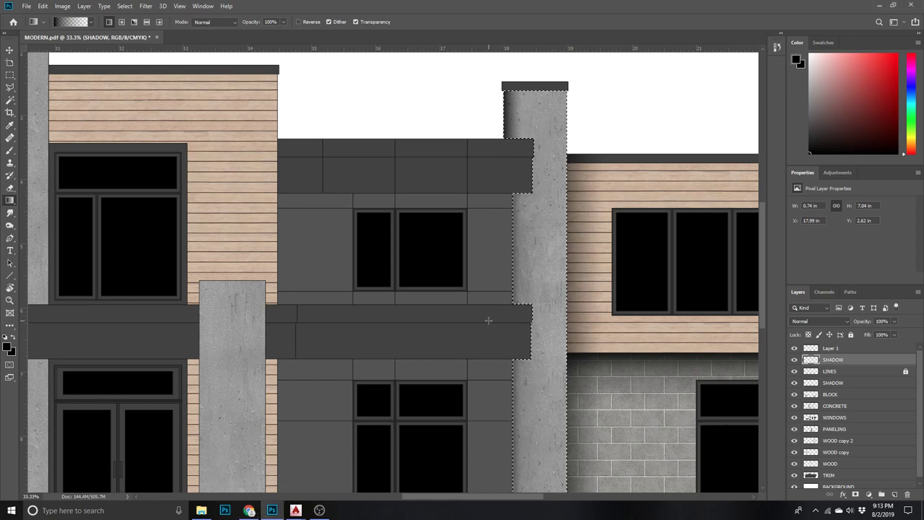
pyautogui.moveTo(489, 321); pyautogui.dragTo(523, 323)
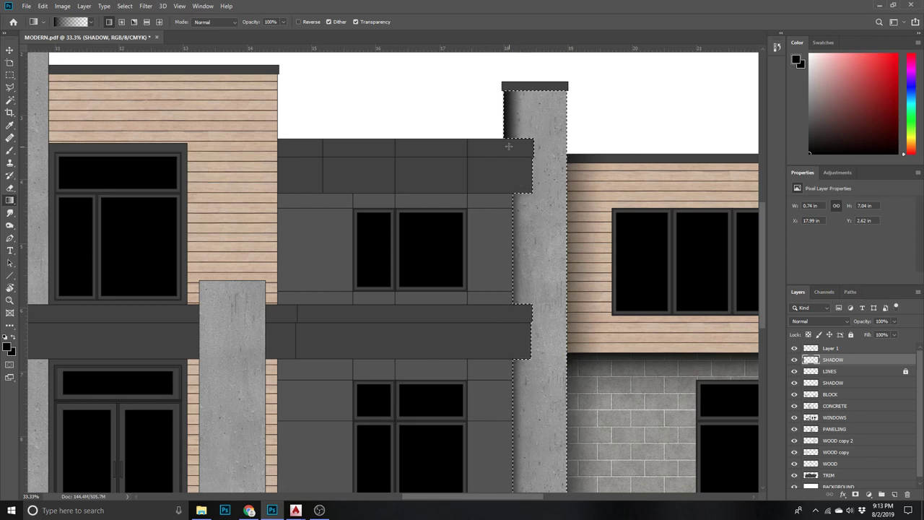
pyautogui.moveTo(464, 248)
pyautogui.mouseDown()
pyautogui.moveTo(526, 249)
pyautogui.moveTo(522, 272)
pyautogui.mouseUp()
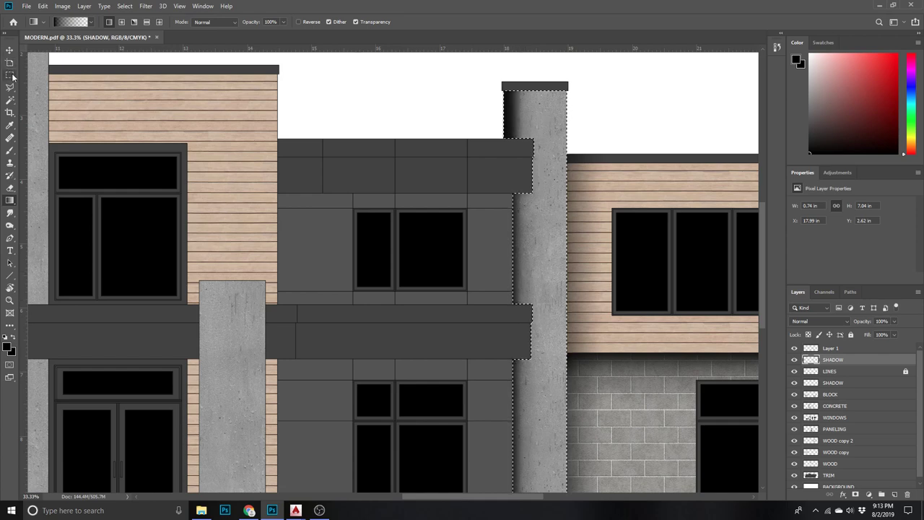
pyautogui.press('m')
pyautogui.moveTo(484, 76); pyautogui.dragTo(603, 140)
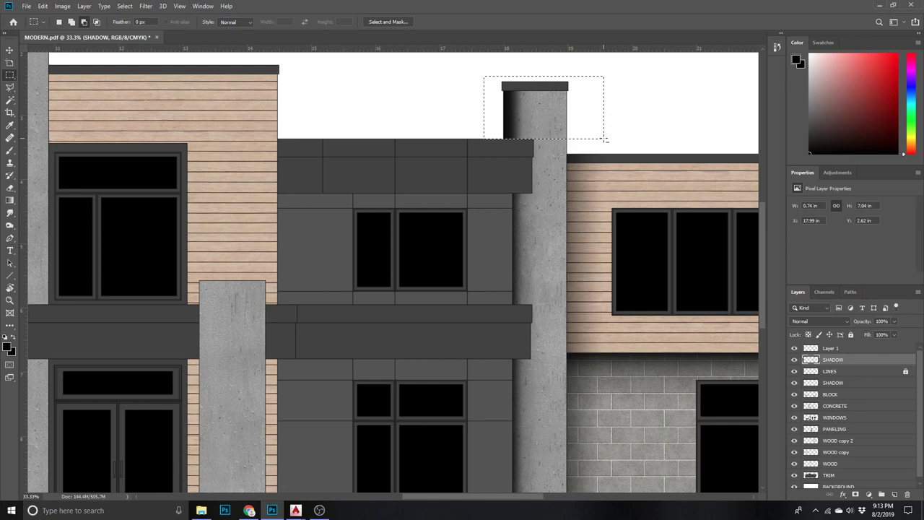
pyautogui.press('Delete')
pyautogui.press('z')
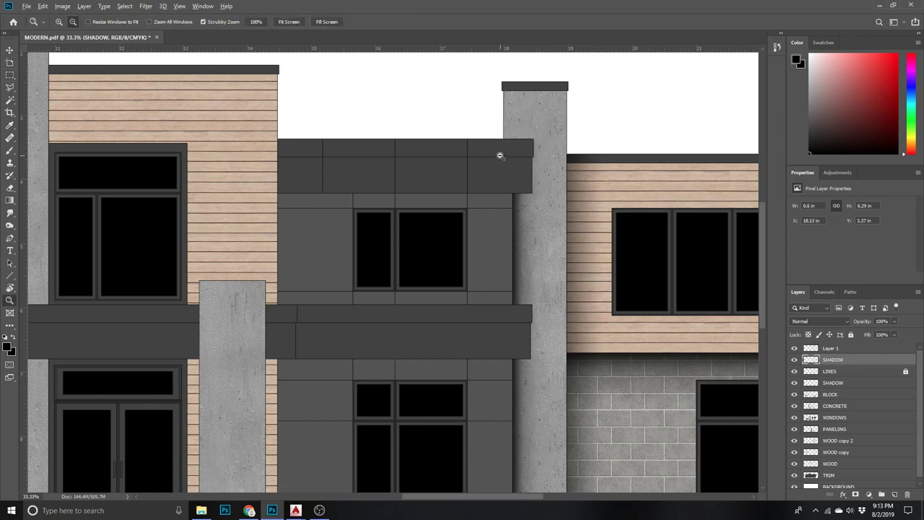
pyautogui.keyDown('alt'); pyautogui.click(510, 159); pyautogui.keyUp('alt')
pyautogui.click(530, 284)
pyautogui.click(530, 284)
pyautogui.press('m')
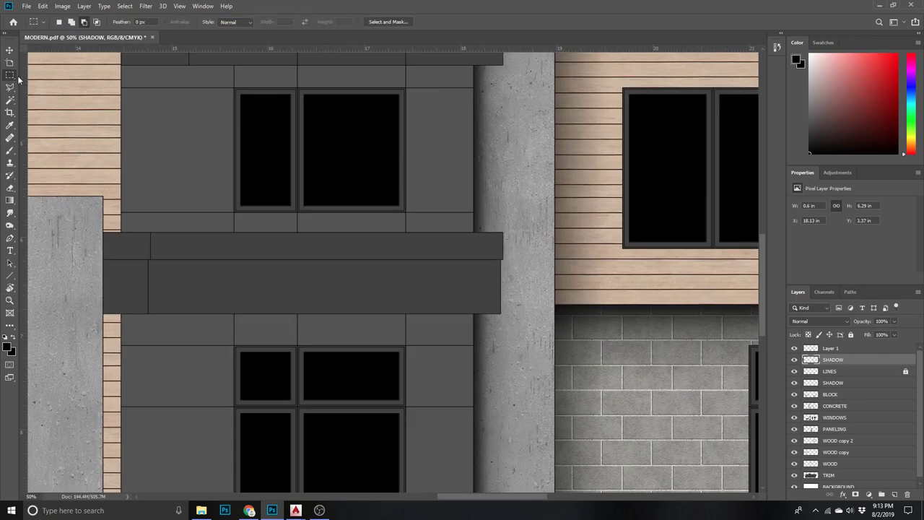
pyautogui.click(9, 50)
pyautogui.click(895, 322)
pyautogui.moveTo(897, 334); pyautogui.dragTo(879, 333)
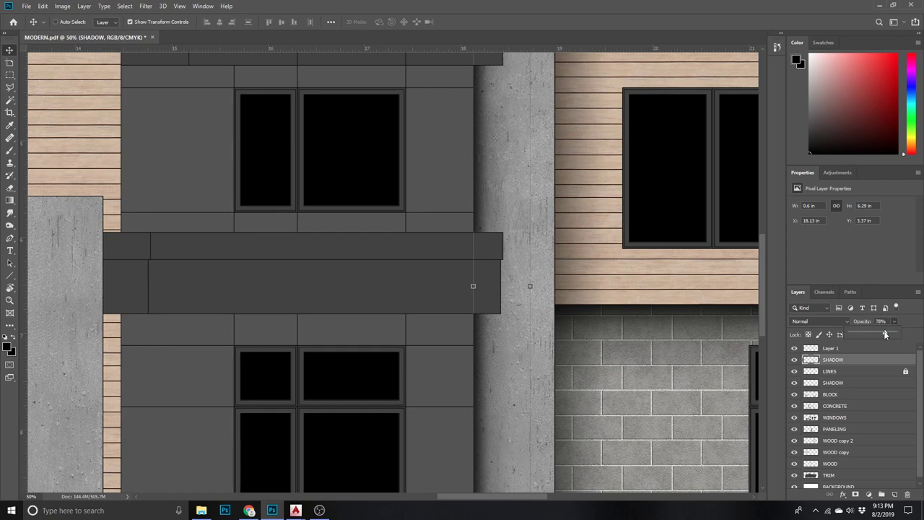
pyautogui.moveTo(886, 334); pyautogui.dragTo(889, 335)
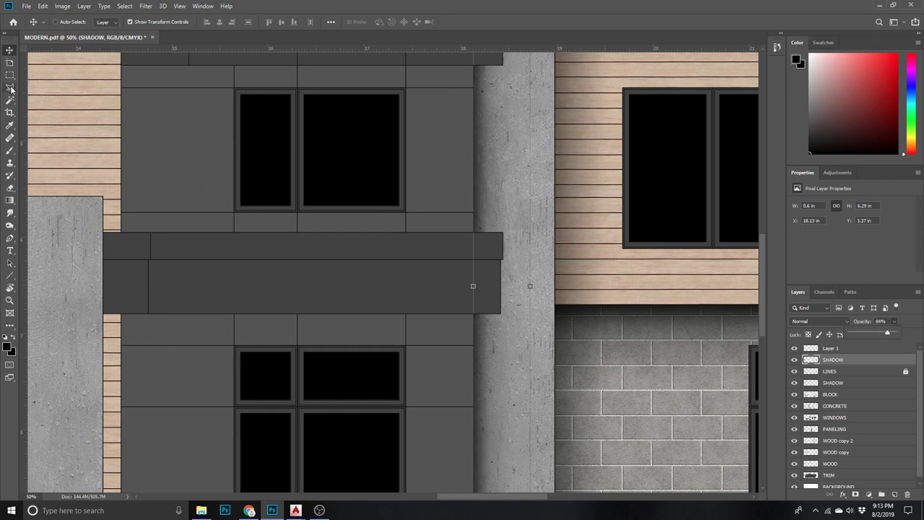
pyautogui.press('z')
pyautogui.keyDown('alt'); pyautogui.click(557, 373); pyautogui.keyUp('alt')
pyautogui.keyDown('alt'); pyautogui.click(558, 372); pyautogui.keyUp('alt')
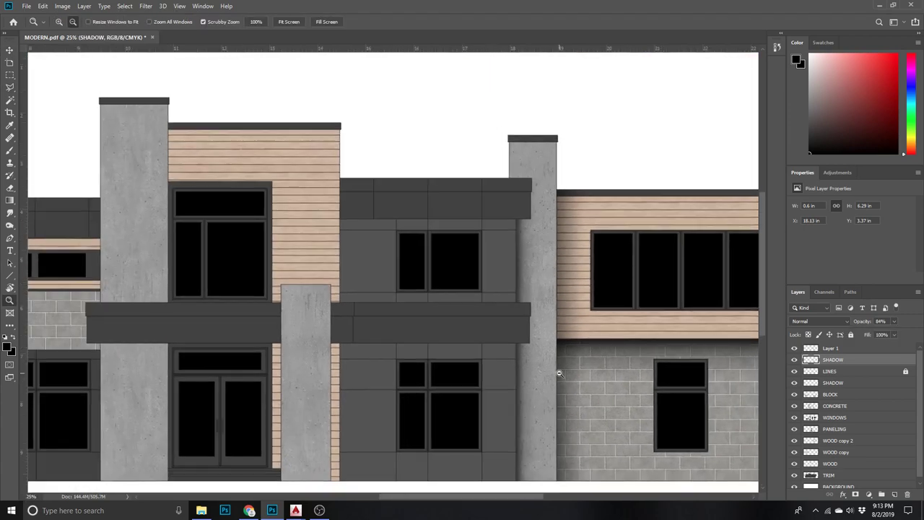
pyautogui.keyDown('alt'); pyautogui.click(559, 374); pyautogui.keyUp('alt')
pyautogui.keyDown('alt'); pyautogui.click(559, 373); pyautogui.keyUp('alt')
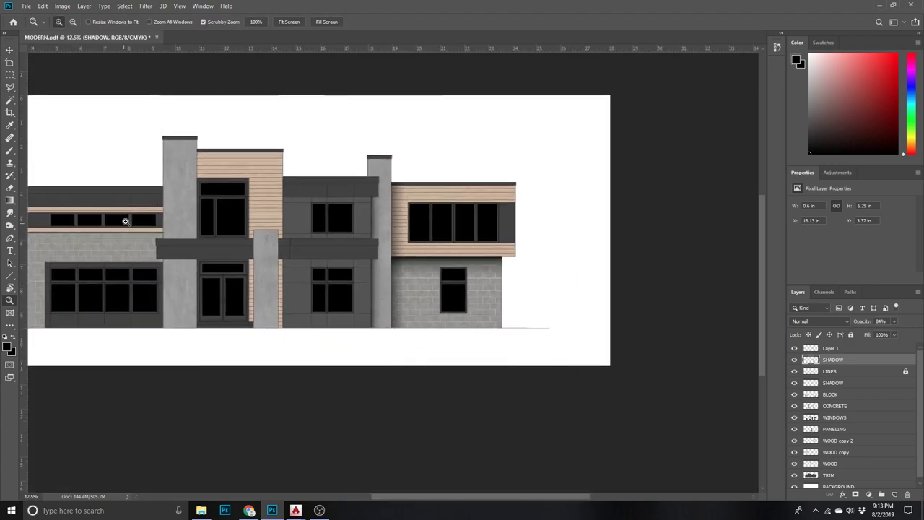
pyautogui.click(130, 211)
pyautogui.click(132, 208)
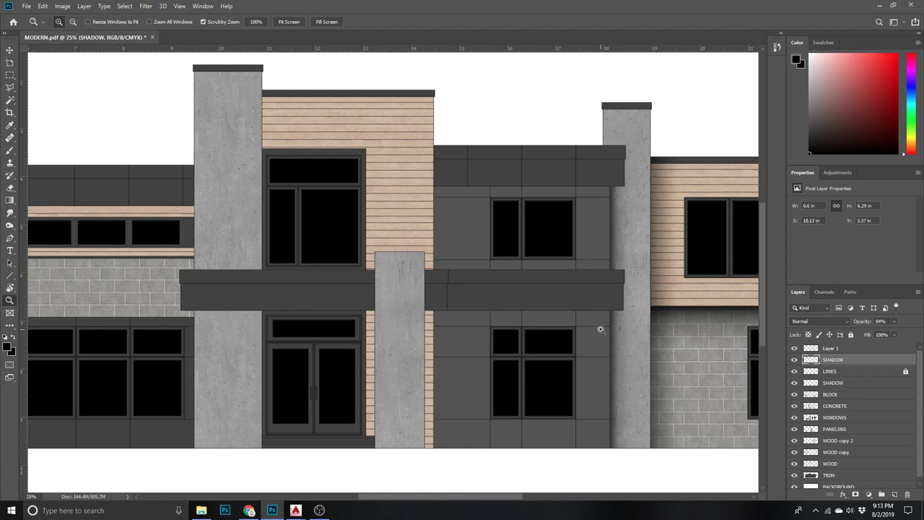
pyautogui.click(601, 329)
pyautogui.click(10, 74)
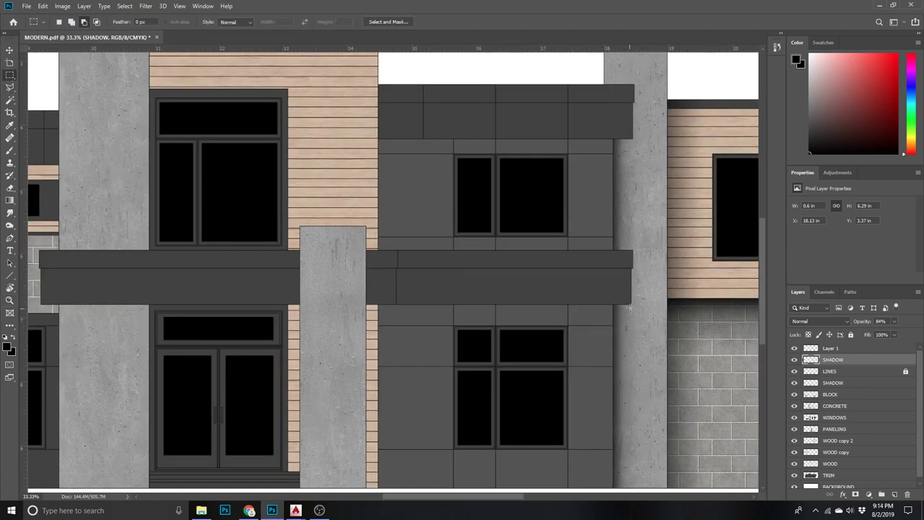
# - Select the panel area beneath the lower overhang and add a new layer named SHADOW
pyautogui.moveTo(630, 304); pyautogui.dragTo(369, 405)
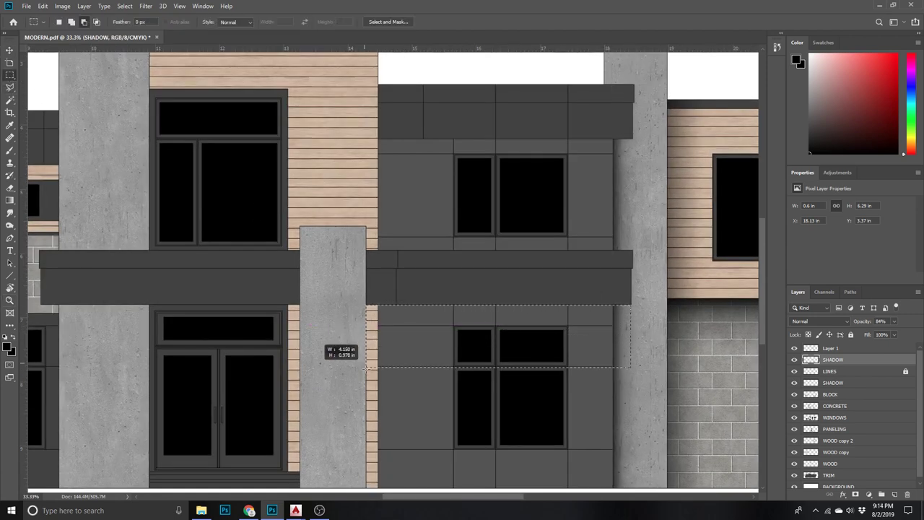
pyautogui.moveTo(368, 405); pyautogui.dragTo(367, 408)
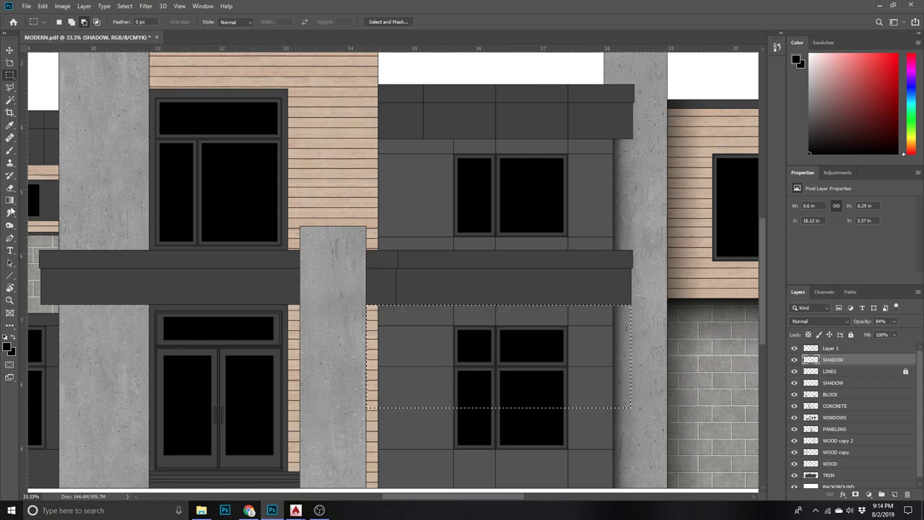
pyautogui.click(10, 200)
pyautogui.click(896, 495)
pyautogui.doubleClick(831, 359)
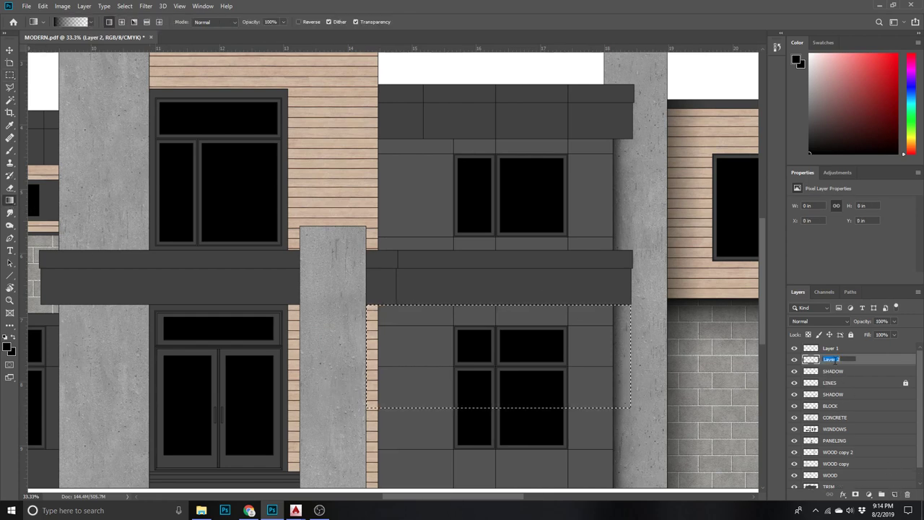
pyautogui.write('SHADOW')
pyautogui.press('Return')
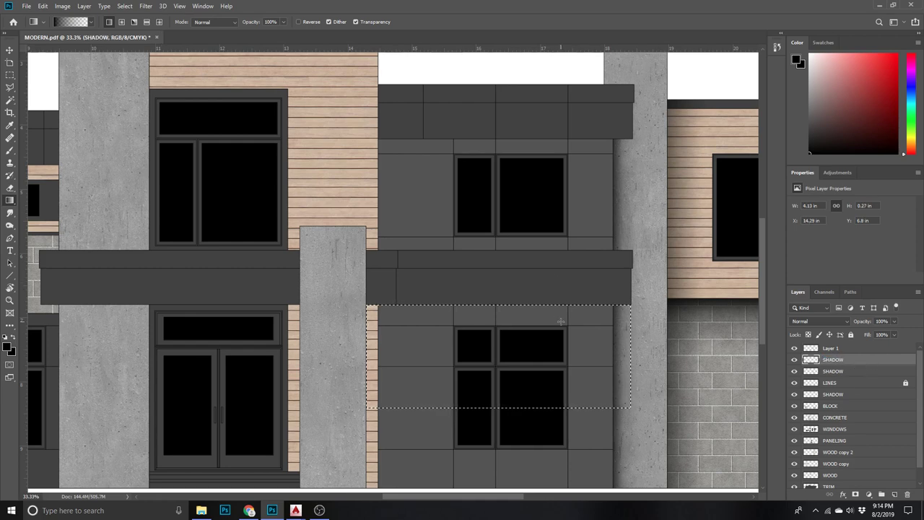
# - Fill the selection with a downward-fading gradient shadow, then deselect and zoom out
pyautogui.moveTo(531, 294)
pyautogui.mouseDown()
pyautogui.moveTo(537, 325)
pyautogui.moveTo(517, 352)
pyautogui.mouseUp()
pyautogui.hotkey('ctrl', 'd')
pyautogui.press('z')
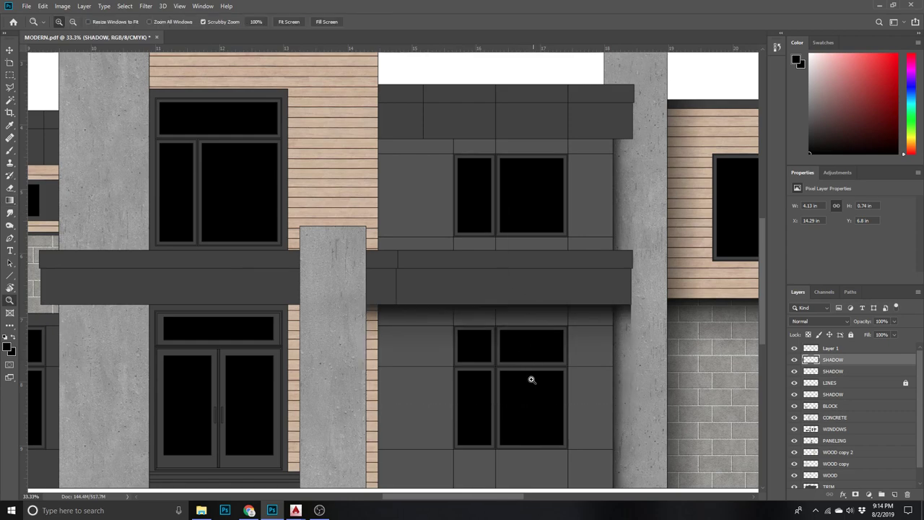
pyautogui.keyDown('alt'); pyautogui.click(535, 370); pyautogui.keyUp('alt')
pyautogui.keyDown('alt'); pyautogui.click(528, 393); pyautogui.keyUp('alt')
# - Duplicate the shadow and move the copy up beneath the upper overhang
pyautogui.moveTo(561, 367); pyautogui.dragTo(200, 220)
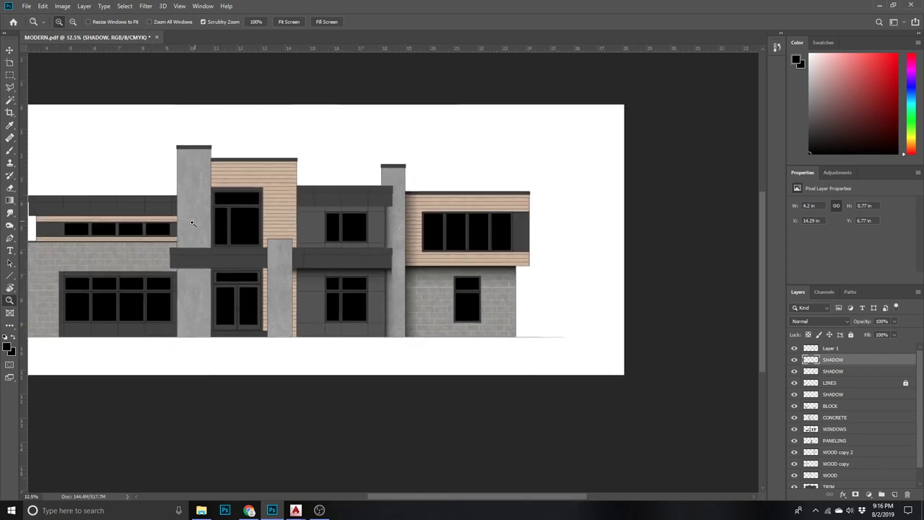
pyautogui.click(192, 223)
pyautogui.click(189, 226)
pyautogui.click(570, 173)
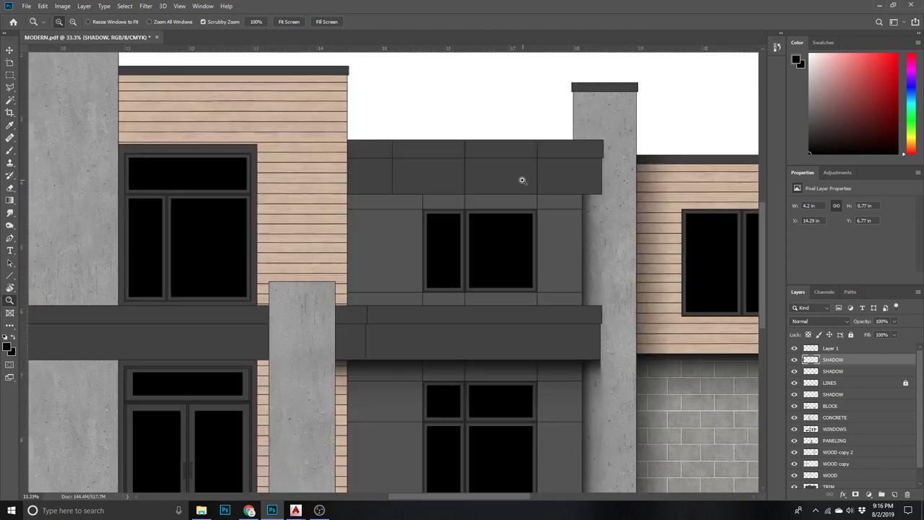
pyautogui.click(9, 49)
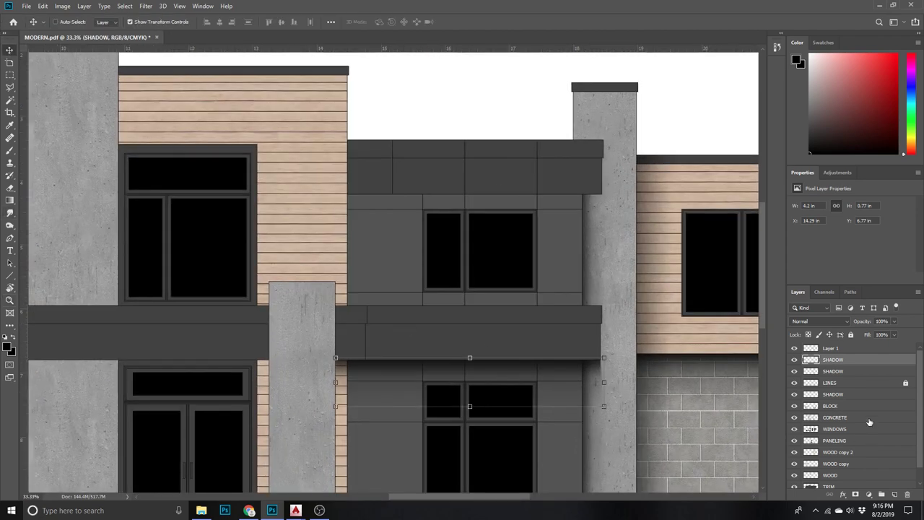
pyautogui.hotkey('ctrl', 'j')
pyautogui.moveTo(510, 377); pyautogui.dragTo(515, 212)
# - Nudge the shadow copy down and right to sit under the upper overhang
pyautogui.press('z')
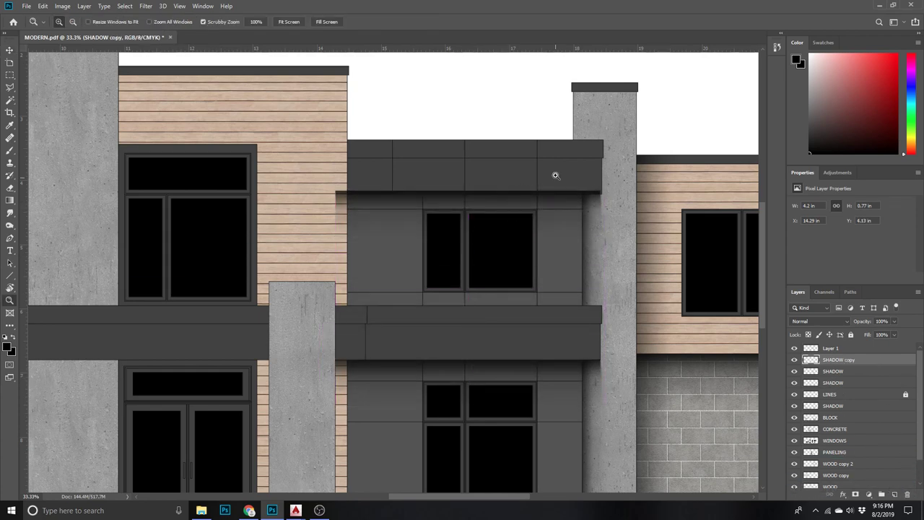
pyautogui.click(549, 179)
pyautogui.click(546, 181)
pyautogui.click(10, 49)
pyautogui.press('Down')
pyautogui.press('Down')
pyautogui.press('Down')
pyautogui.press('Down')
pyautogui.press('Down')
pyautogui.press('Down')
pyautogui.press('Down')
pyautogui.press('Down')
pyautogui.press('Down')
pyautogui.press('Down')
pyautogui.press('Down')
pyautogui.press('Down')
pyautogui.press('Down')
pyautogui.press('Right')
pyautogui.press('Right')
pyautogui.press('Right')
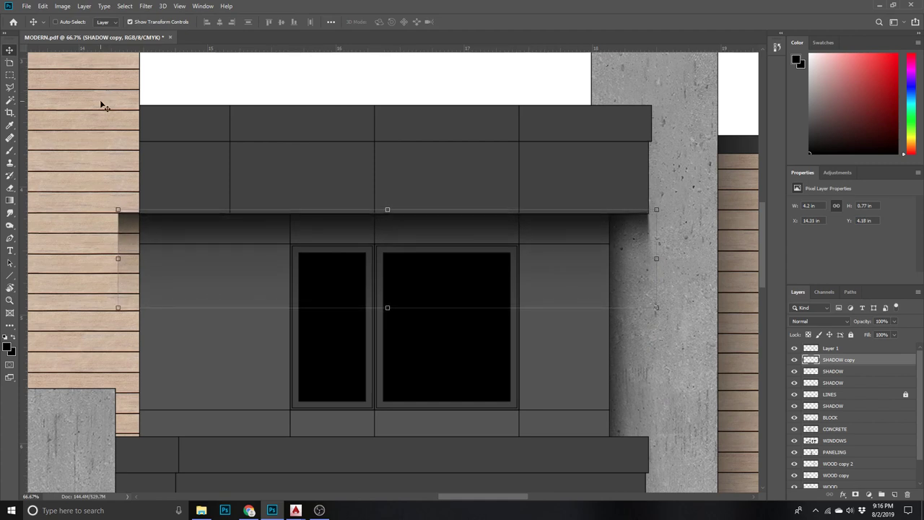
# - Delete the copied shadow spilling onto the wood siding left of the central bay
pyautogui.click(10, 74)
pyautogui.moveTo(55, 154); pyautogui.dragTo(140, 351)
pyautogui.press('Delete')
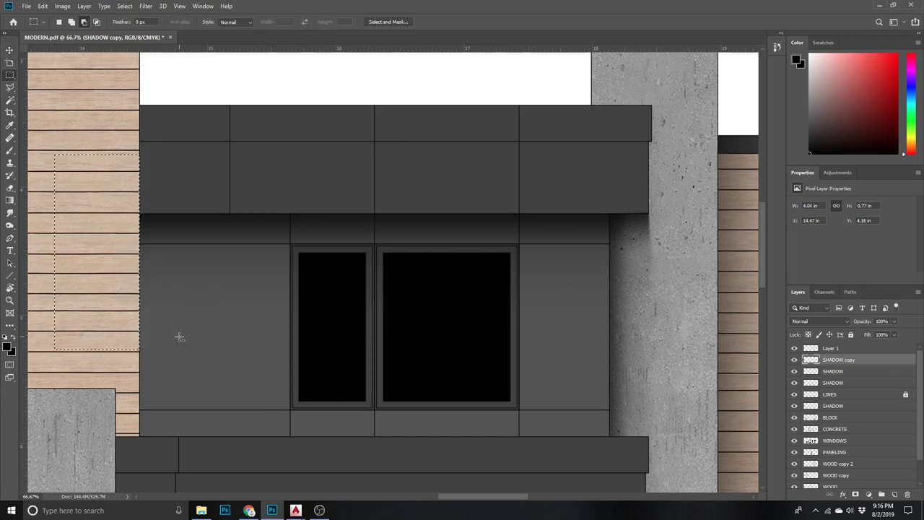
pyautogui.press('z')
pyautogui.scroll(-1, 458, 330)
pyautogui.scroll(-2, 471, 330)
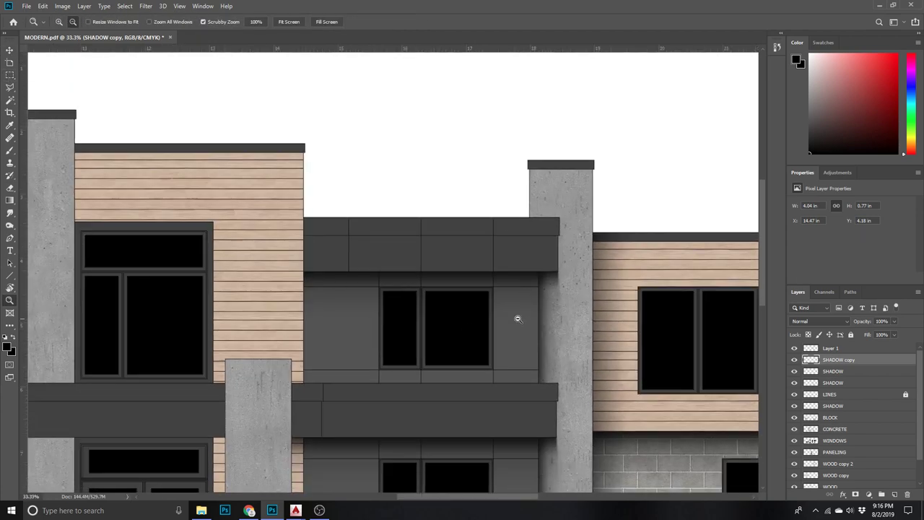
pyautogui.scroll(-1, 608, 271)
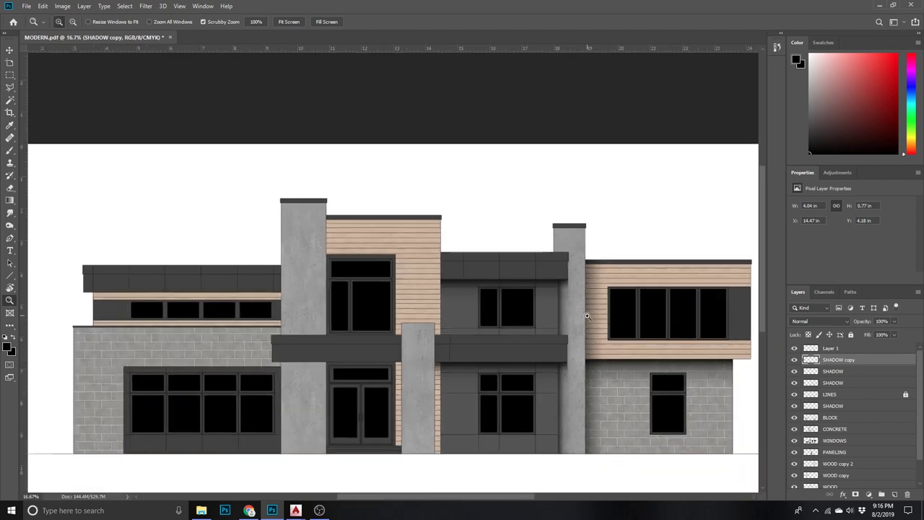
pyautogui.scroll(3, 574, 260)
# - Select the concrete column section below the lower overhang
pyautogui.press('m')
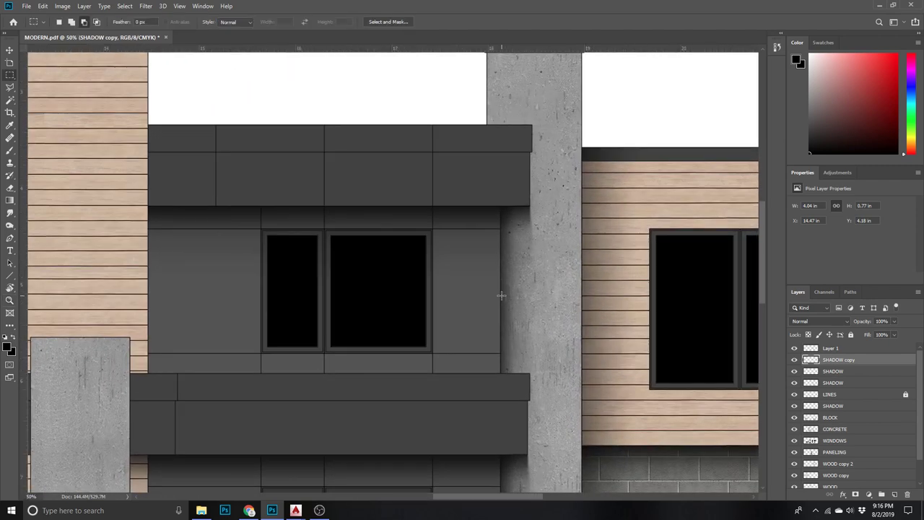
pyautogui.moveTo(500, 294); pyautogui.dragTo(560, 200)
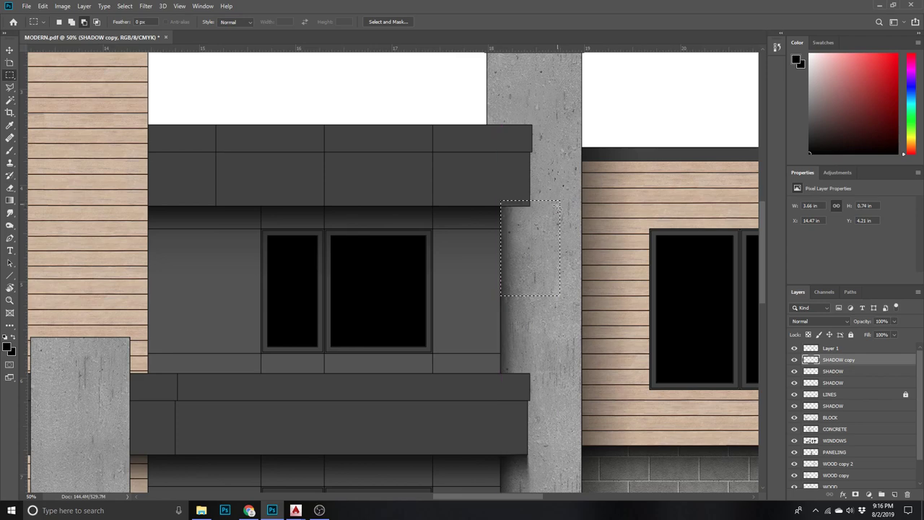
pyautogui.scroll(-5, 510, 259)
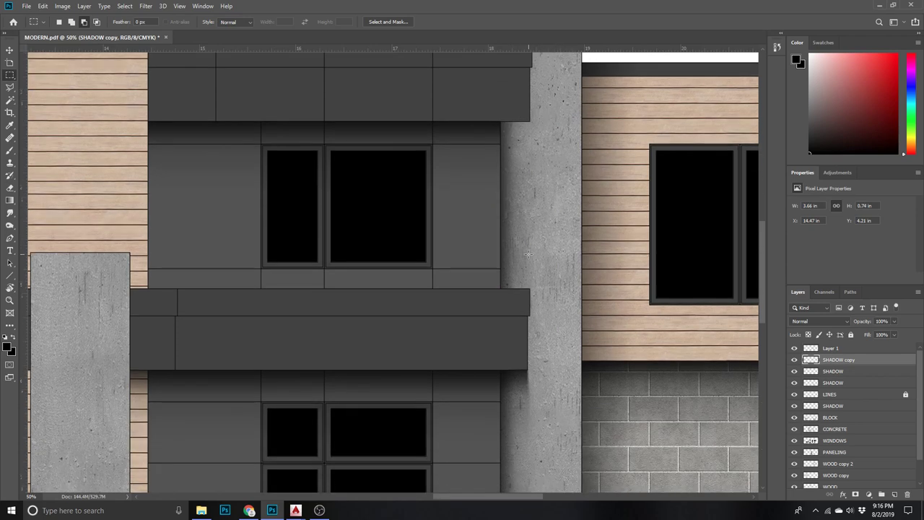
pyautogui.scroll(-3, 507, 271)
pyautogui.scroll(-2, 504, 287)
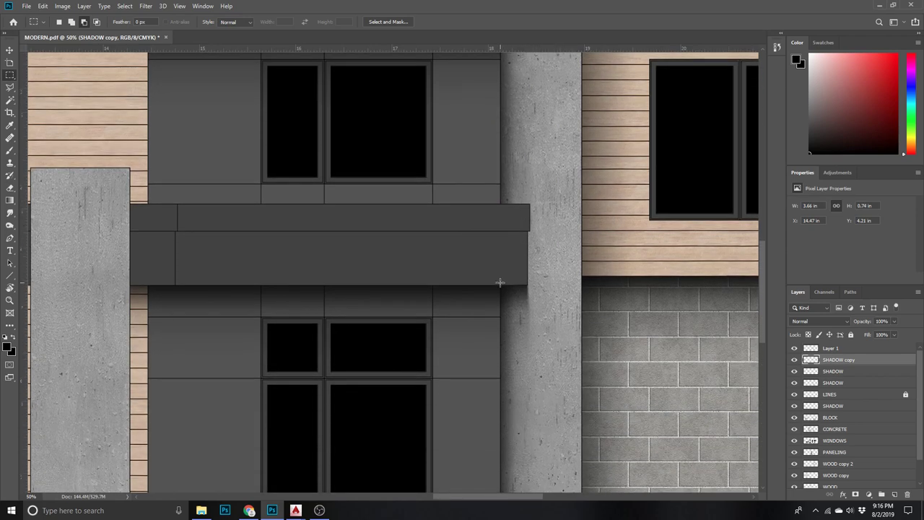
pyautogui.moveTo(501, 283); pyautogui.dragTo(580, 433)
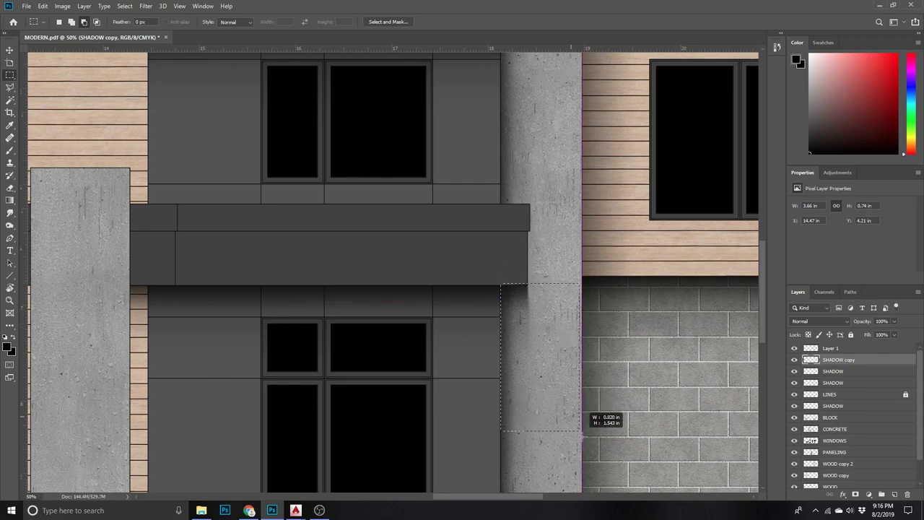
# - Make the SHADOW layer active by picking it from the layers under the column
pyautogui.press('v')
pyautogui.rightClick(453, 291)
pyautogui.rightClick(462, 295)
pyautogui.click(472, 301)
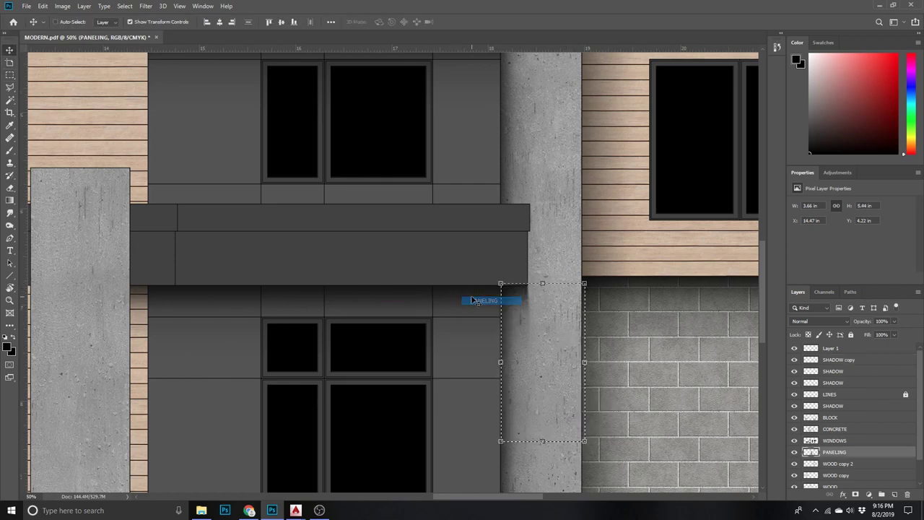
pyautogui.rightClick(463, 287)
pyautogui.click(458, 293)
pyautogui.rightClick(458, 290)
pyautogui.click(462, 294)
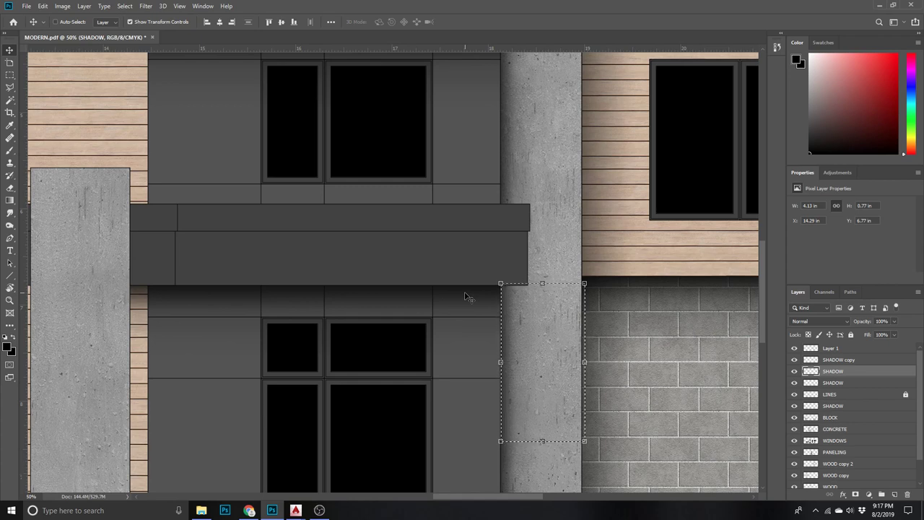
pyautogui.press('ctrl')
pyautogui.press('z')
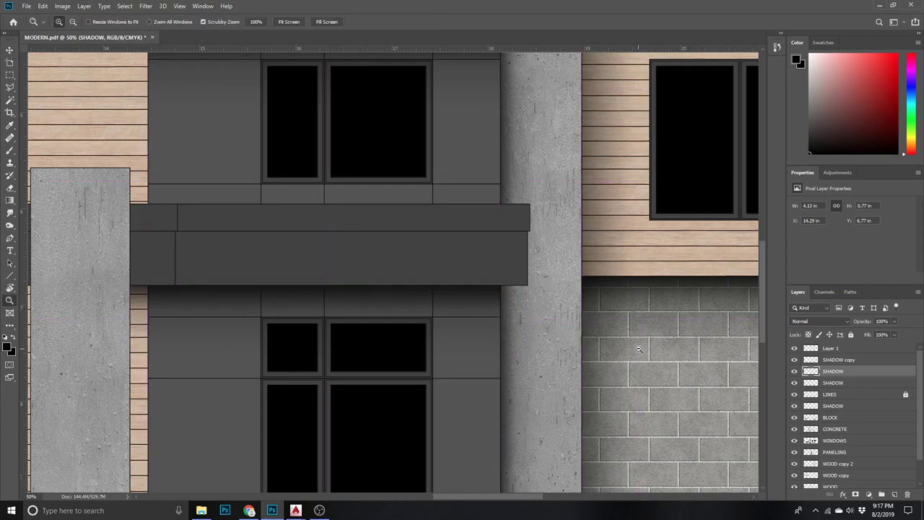
pyautogui.keyDown('alt'); pyautogui.click(638, 349); pyautogui.keyUp('alt')
pyautogui.keyDown('alt'); pyautogui.click(639, 350); pyautogui.keyUp('alt')
pyautogui.keyDown('alt'); pyautogui.click(639, 350); pyautogui.keyUp('alt')
pyautogui.keyDown('alt'); pyautogui.click(639, 349); pyautogui.keyUp('alt')
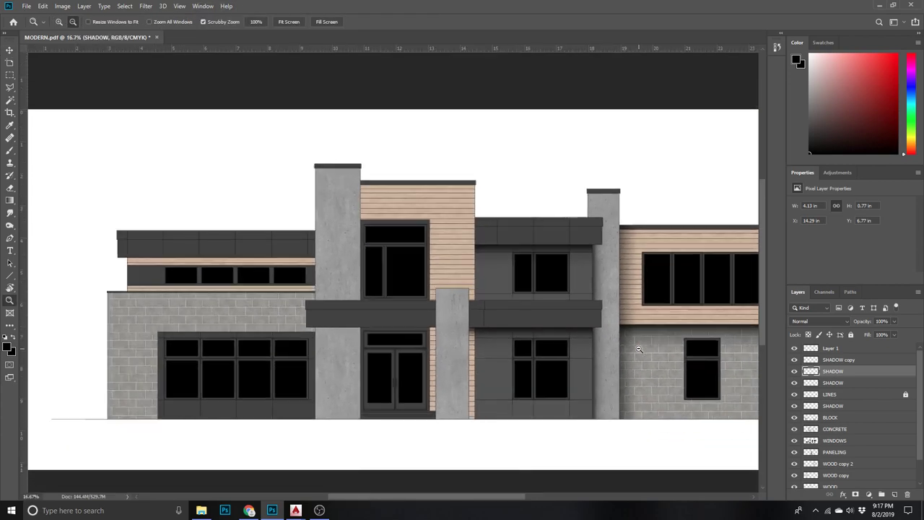
pyautogui.moveTo(626, 244); pyautogui.dragTo(619, 244)
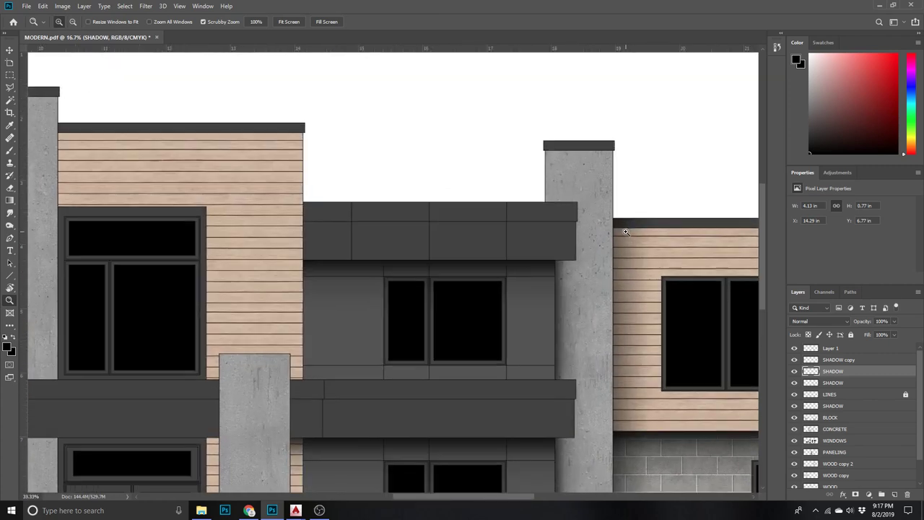
pyautogui.press('v')
pyautogui.click(9, 87)
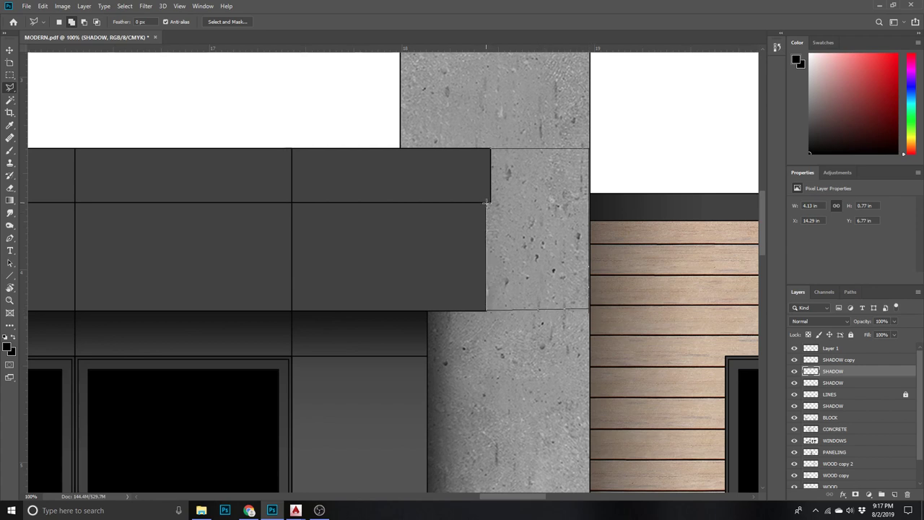
# - Fade a sideways gradient shadow across the selected concrete column on a new layer
pyautogui.click(490, 148)
pyautogui.click(10, 200)
pyautogui.click(895, 495)
pyautogui.moveTo(399, 283); pyautogui.dragTo(498, 276)
pyautogui.hotkey('ctrl', 'd')
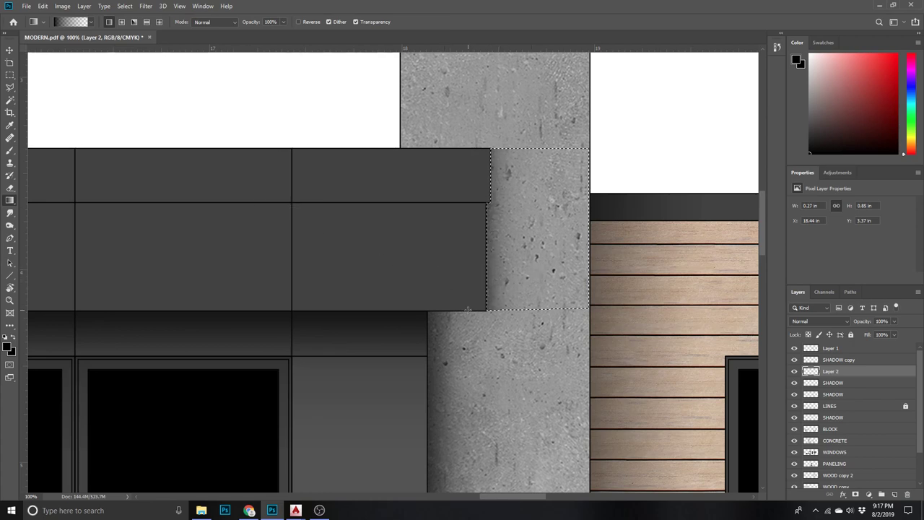
# - Free Transform the column shadow strip to about half its width
pyautogui.press('z')
pyautogui.scroll(-2, 517, 343)
pyautogui.scroll(-2, 517, 344)
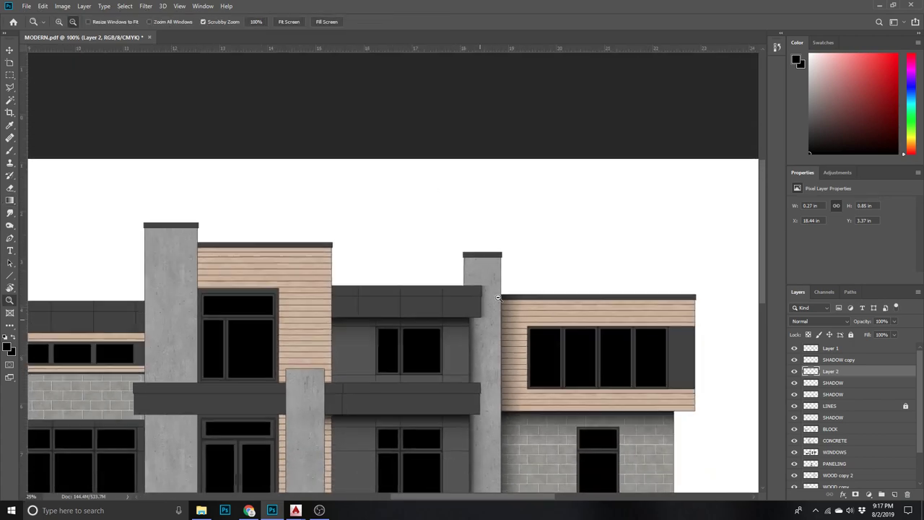
pyautogui.scroll(-2, 517, 343)
pyautogui.scroll(3, 498, 332)
pyautogui.scroll(2, 409, 285)
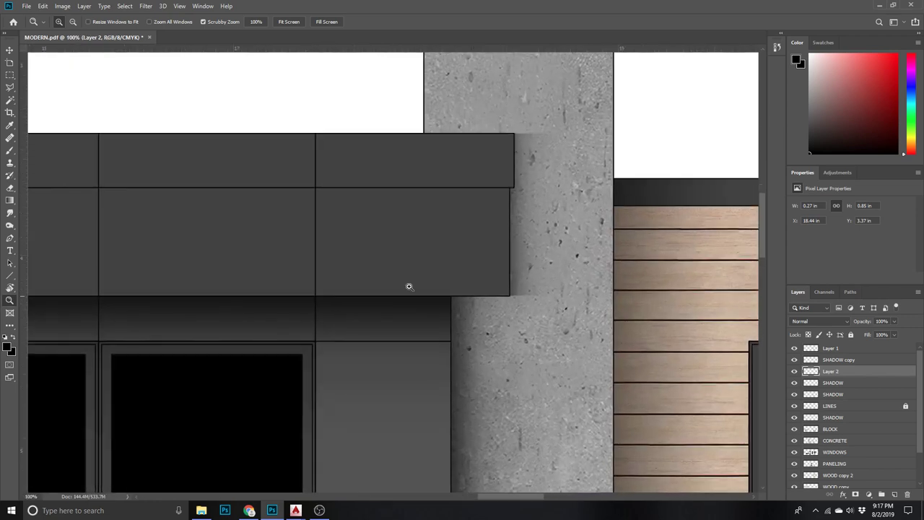
pyautogui.click(10, 50)
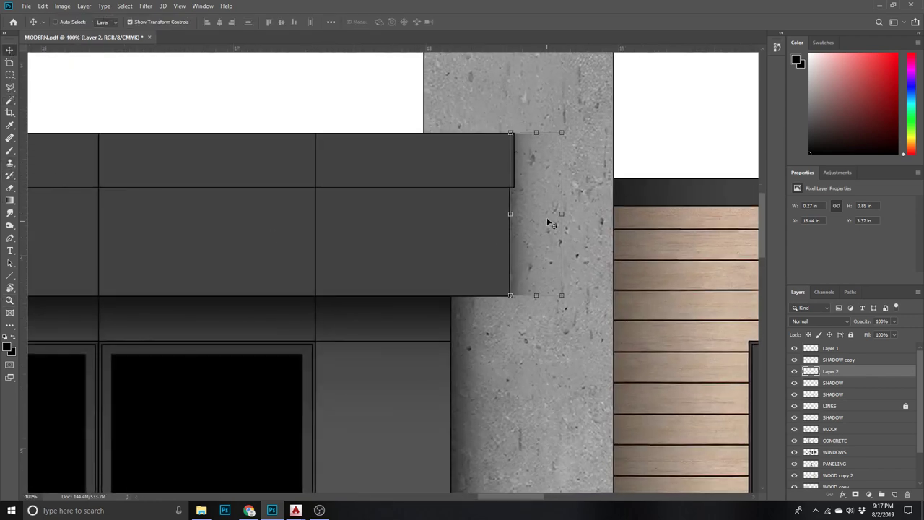
pyautogui.moveTo(561, 214); pyautogui.dragTo(534, 213)
pyautogui.click(462, 22)
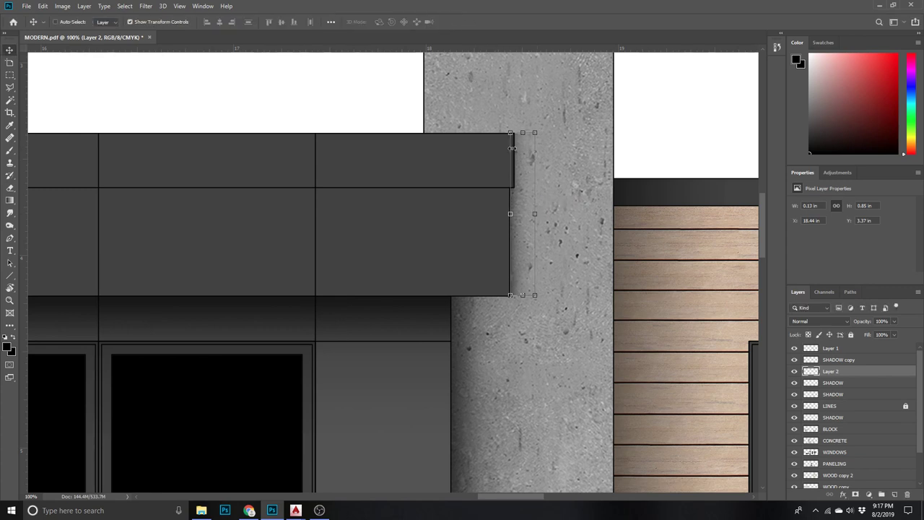
# - Duplicate the shadow strip down onto the column beside the lower overhang
pyautogui.click(9, 77)
pyautogui.moveTo(491, 133); pyautogui.dragTo(514, 187)
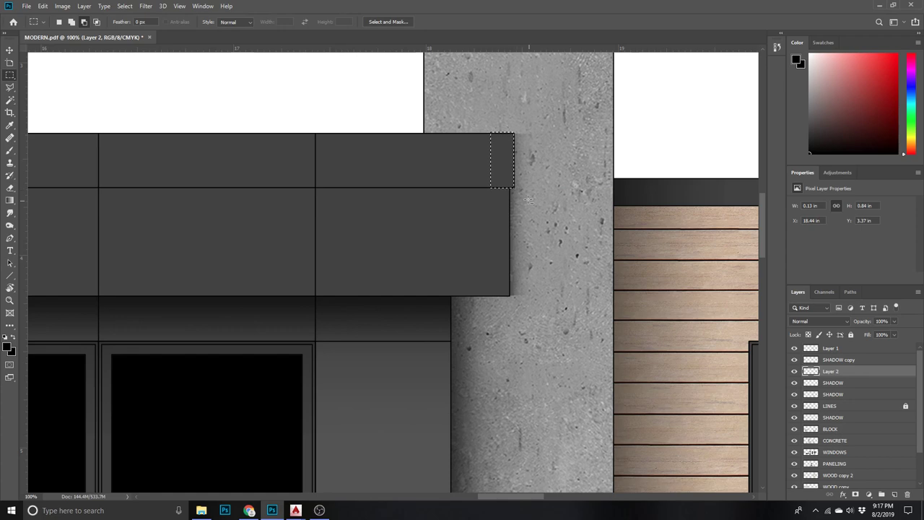
pyautogui.hotkey('ctrl', 'd')
pyautogui.press('z')
pyautogui.scroll(-5, 546, 322)
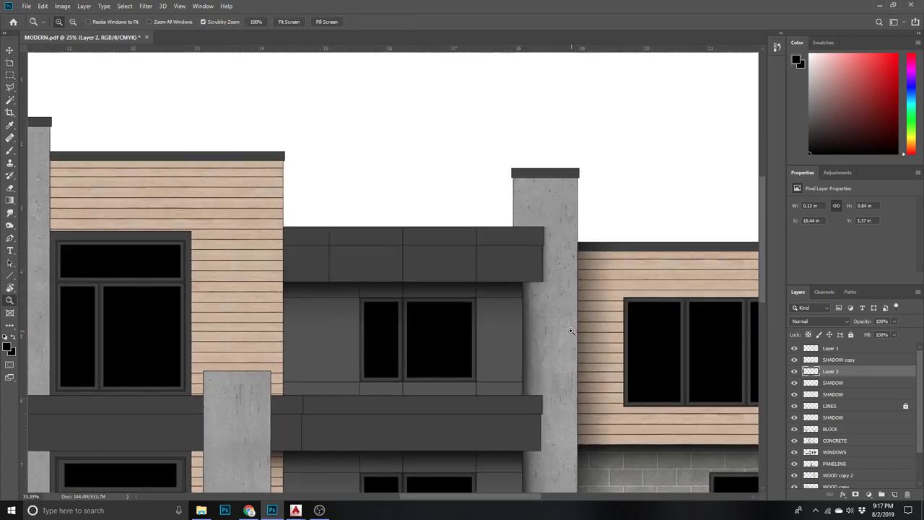
pyautogui.click(570, 332)
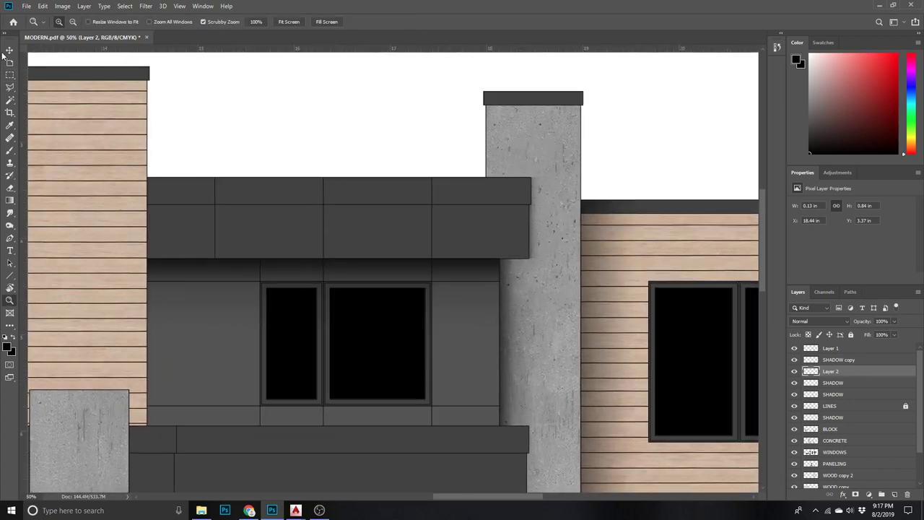
pyautogui.press('v')
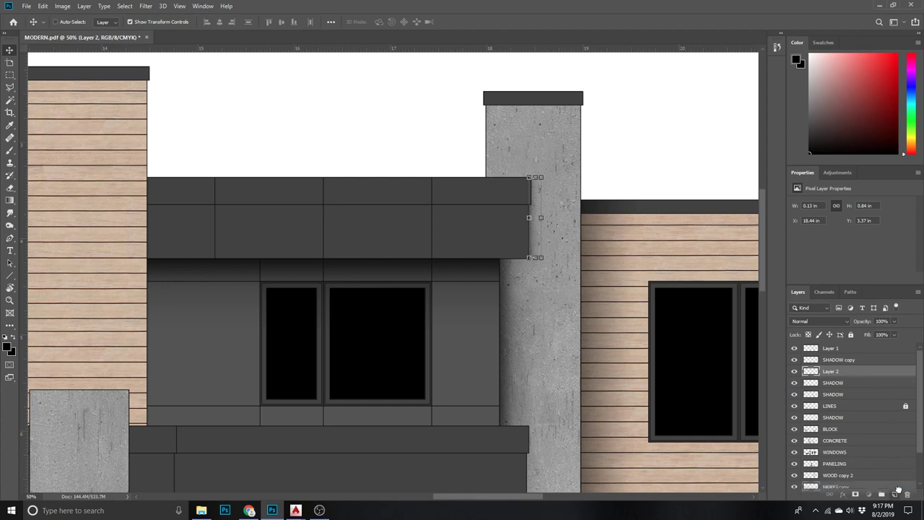
pyautogui.moveTo(518, 219); pyautogui.dragTo(519, 463)
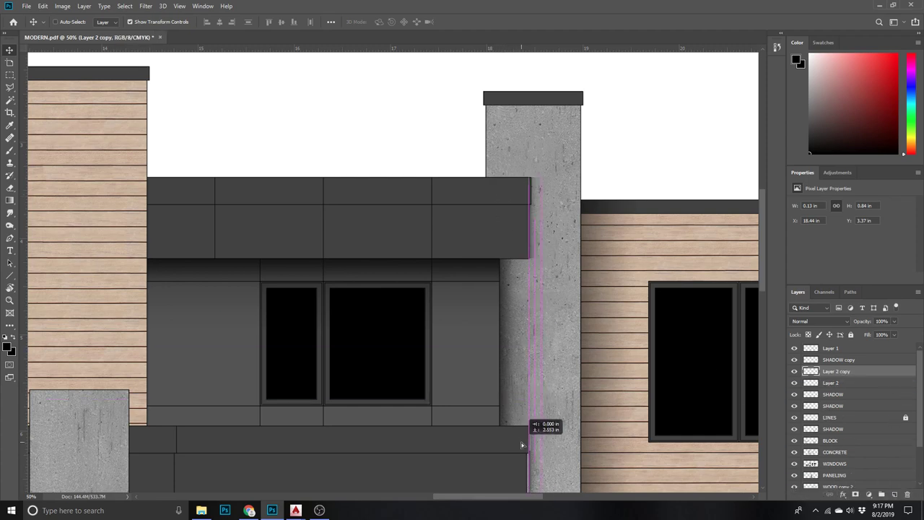
# - Nudge the copied strip against the lower fascia and check the whole elevation
pyautogui.press('z')
pyautogui.click(504, 352)
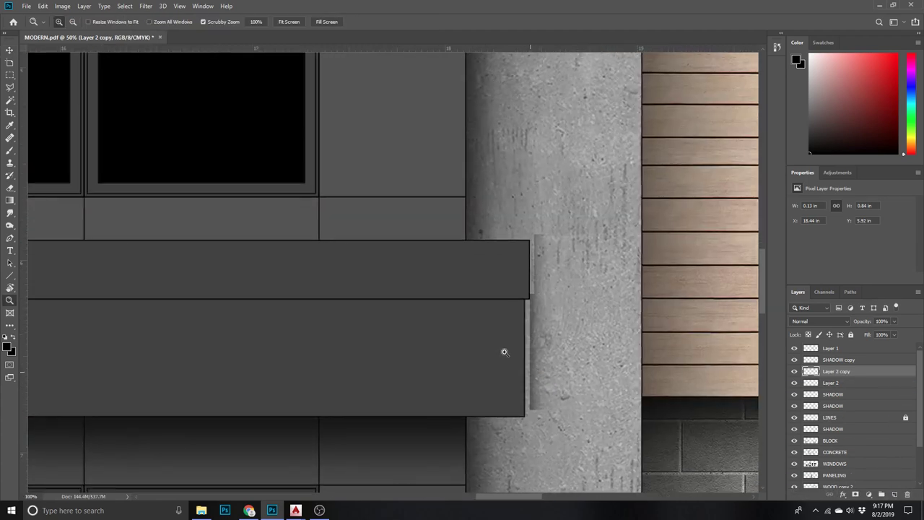
pyautogui.click(504, 352)
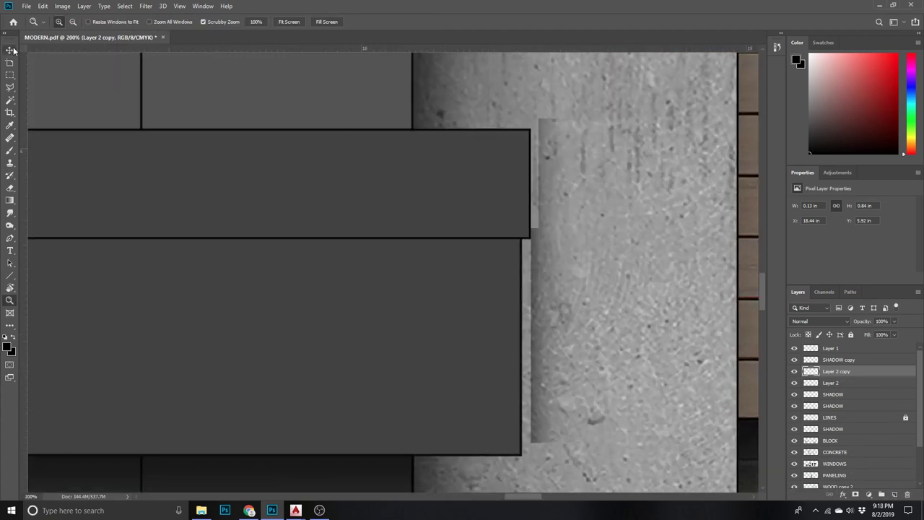
pyautogui.press('v')
pyautogui.moveTo(653, 211); pyautogui.dragTo(653, 230)
pyautogui.press('z')
pyautogui.keyDown('alt'); pyautogui.click(444, 309); pyautogui.keyUp('alt')
pyautogui.keyDown('alt'); pyautogui.click(444, 310); pyautogui.keyUp('alt')
pyautogui.keyDown('alt'); pyautogui.click(444, 310); pyautogui.keyUp('alt')
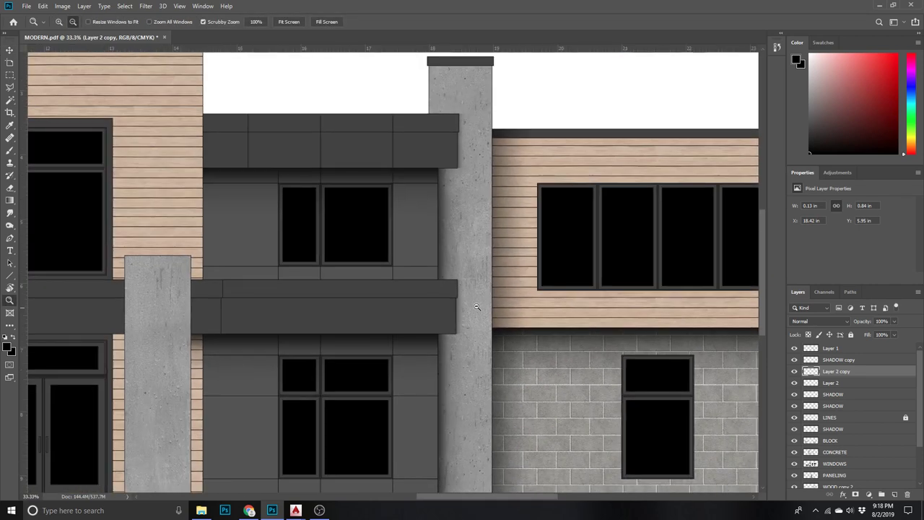
pyautogui.keyDown('alt'); pyautogui.click(578, 286); pyautogui.keyUp('alt')
pyautogui.click(282, 229)
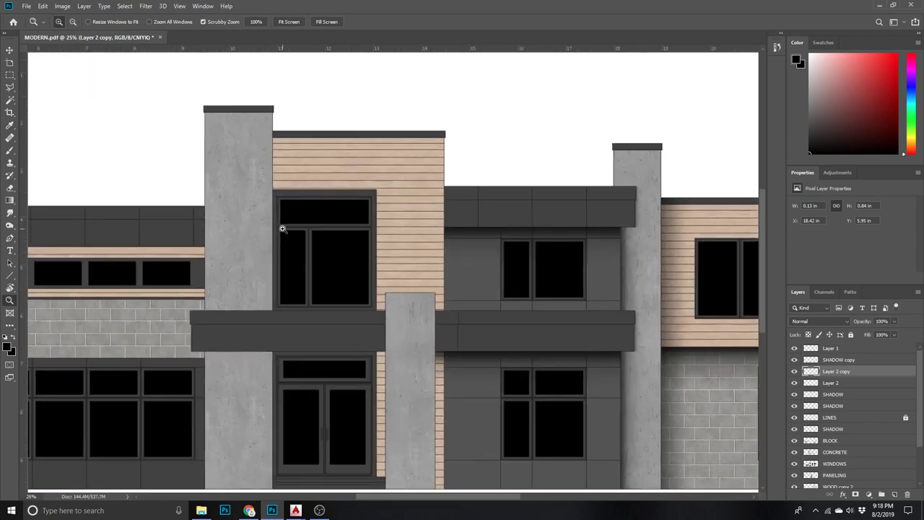
pyautogui.press('v')
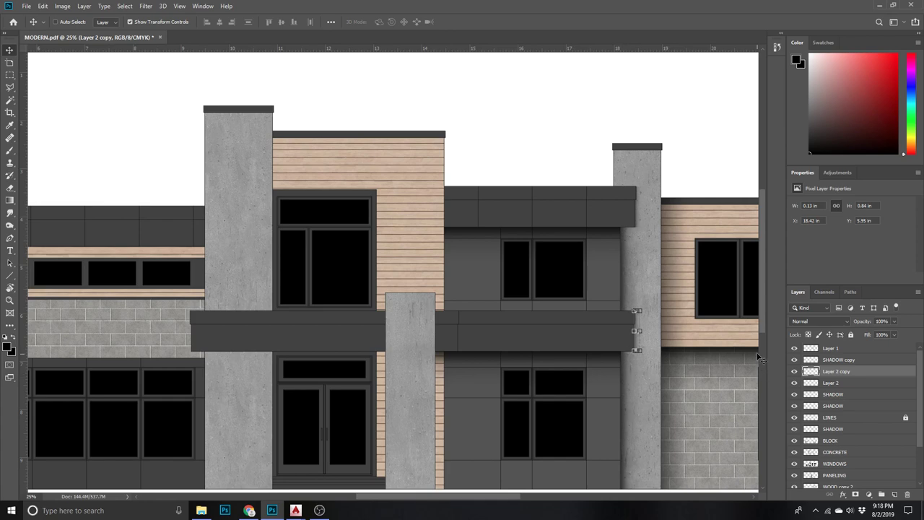
# - Rename Layer 2 copy, Layer 2 and Layer 1 each to SHADOW
pyautogui.doubleClick(851, 372)
pyautogui.press('Return')
pyautogui.click(842, 383)
pyautogui.write('SHADOW')
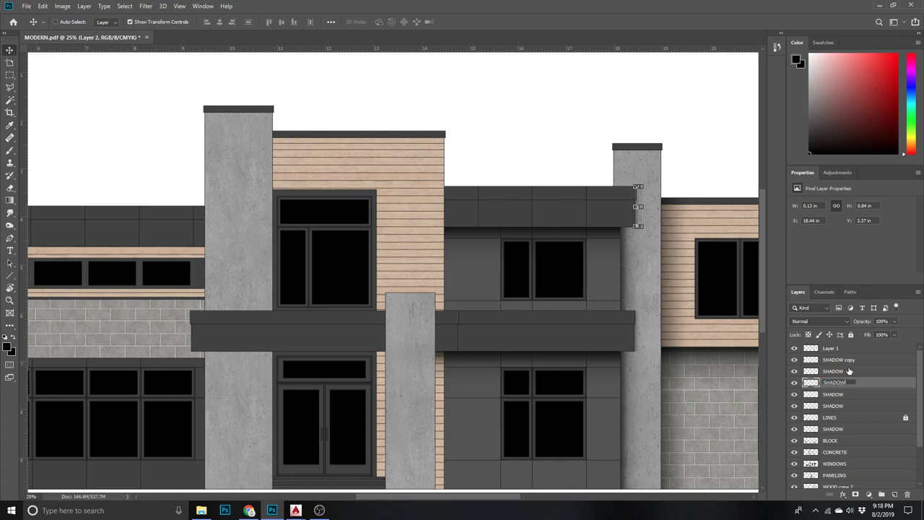
pyautogui.click(833, 349)
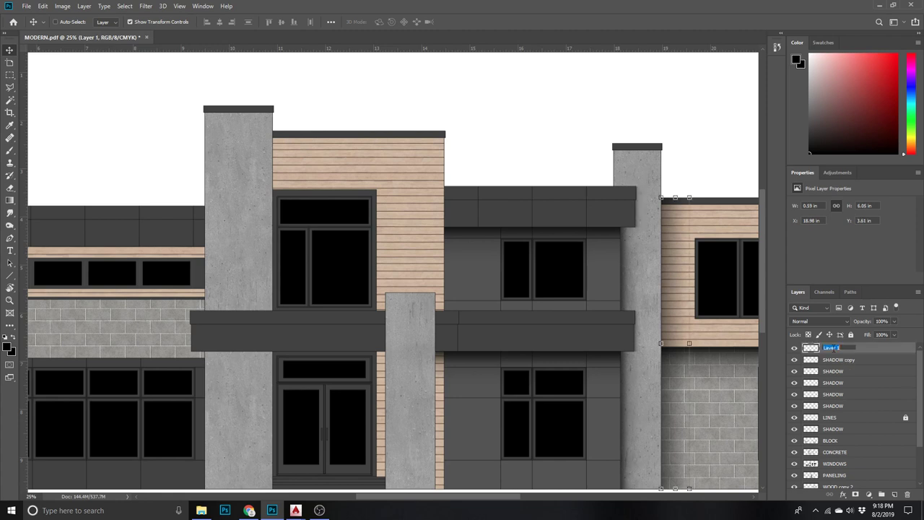
pyautogui.write('SHADOW')
pyautogui.click(842, 361)
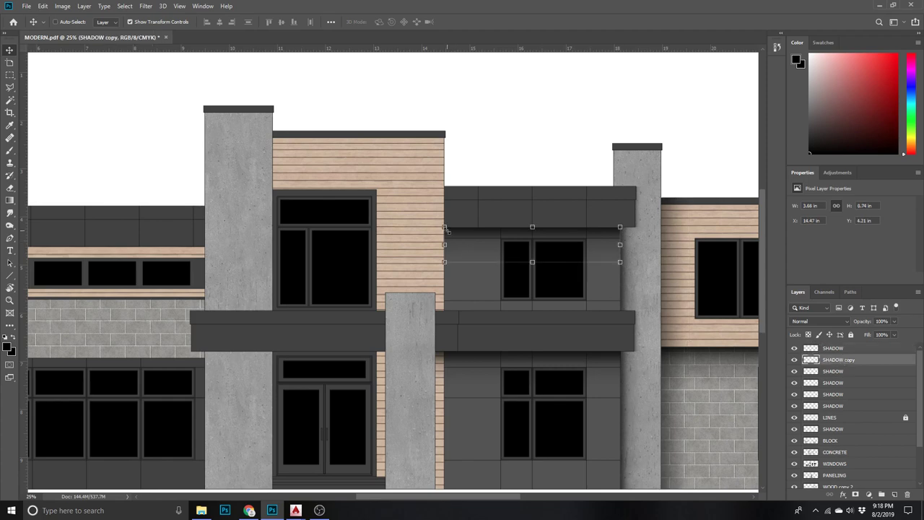
pyautogui.press('z')
pyautogui.click(448, 222)
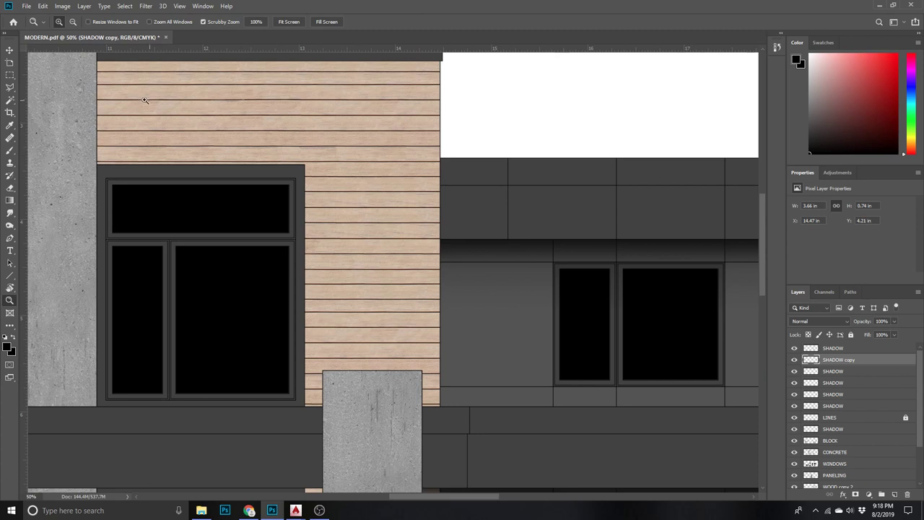
pyautogui.click(9, 72)
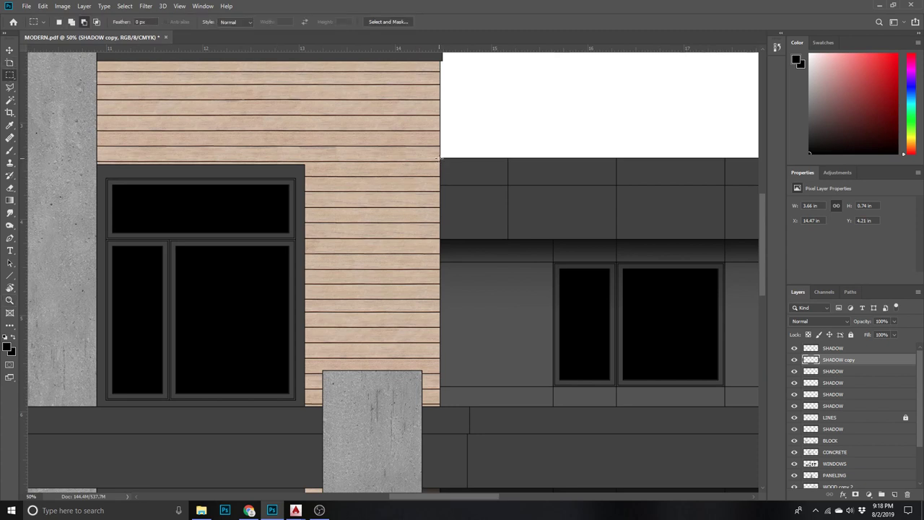
# - Select the panel wall areas beneath both overhangs as one combined selection
pyautogui.moveTo(440, 158); pyautogui.dragTo(627, 405)
pyautogui.click(71, 22)
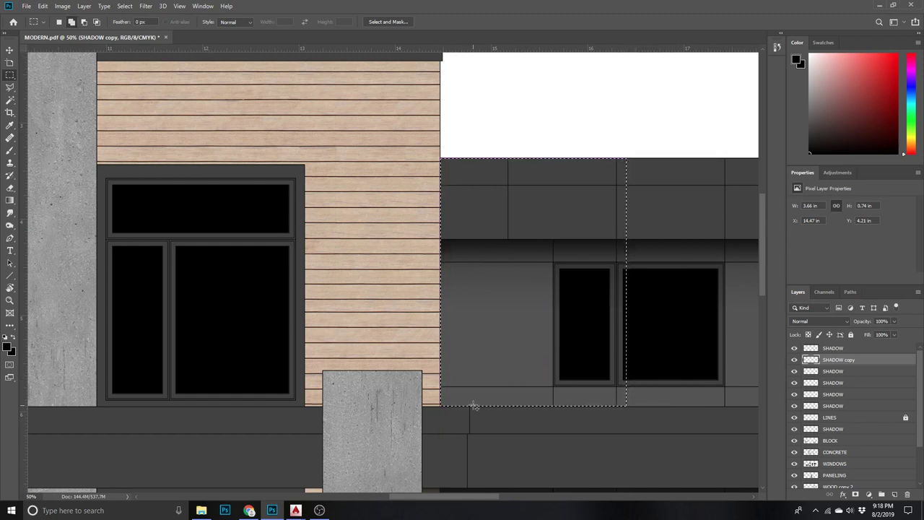
pyautogui.moveTo(469, 403)
pyautogui.mouseDown()
pyautogui.moveTo(722, 460)
pyautogui.moveTo(739, 410)
pyautogui.mouseUp()
pyautogui.moveTo(468, 264)
pyautogui.mouseDown()
pyautogui.moveTo(501, 318)
pyautogui.moveTo(697, 426)
pyautogui.mouseUp()
pyautogui.moveTo(442, 320); pyautogui.dragTo(670, 456)
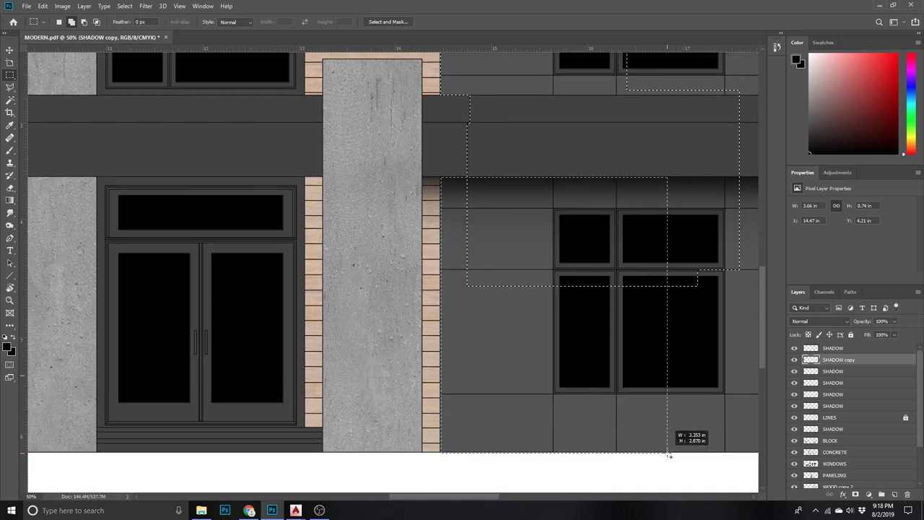
pyautogui.moveTo(669, 456); pyautogui.dragTo(669, 454)
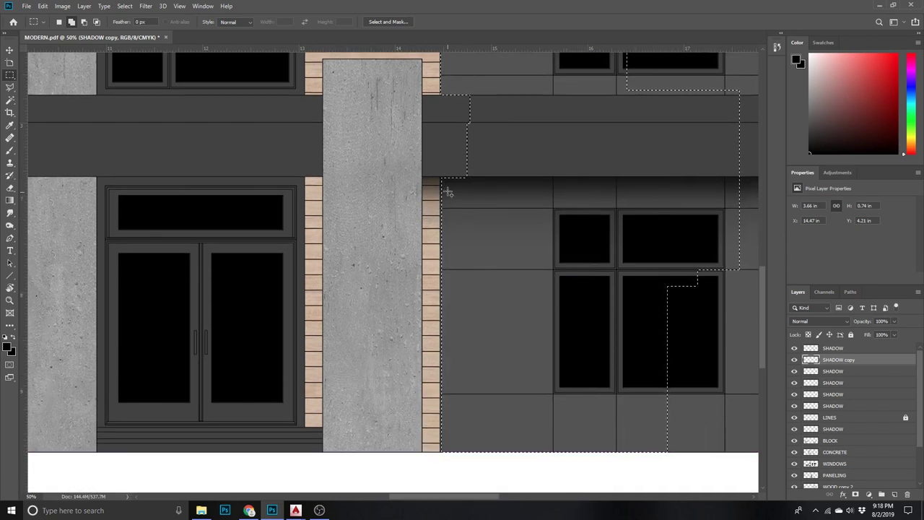
pyautogui.moveTo(440, 177)
pyautogui.mouseDown()
pyautogui.moveTo(566, 464)
pyautogui.moveTo(564, 453)
pyautogui.mouseUp()
# - Create a new empty layer named SHADOW
pyautogui.click(10, 200)
pyautogui.click(895, 494)
pyautogui.doubleClick(830, 360)
pyautogui.write('SHADOW')
pyautogui.press('Return')
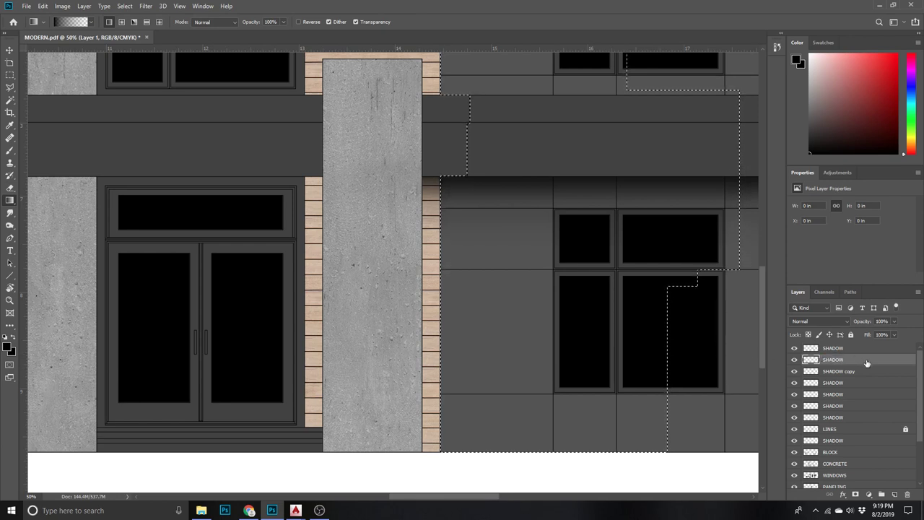
# - Draw black-to-transparent gradient shadows in the reselected wall areas, then deselect
pyautogui.scroll(3, 399, 333)
pyautogui.hotkey('ctrl', 'd')
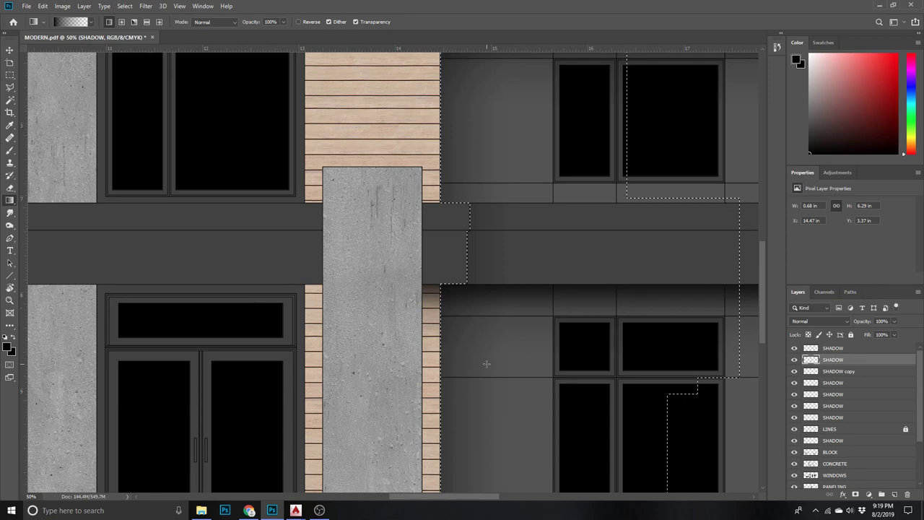
pyautogui.press('z')
pyautogui.keyDown('alt'); pyautogui.click(490, 368); pyautogui.keyUp('alt')
pyautogui.keyDown('alt'); pyautogui.click(490, 369); pyautogui.keyUp('alt')
pyautogui.hotkey('ctrl', 'shift', 'd')
pyautogui.press('g')
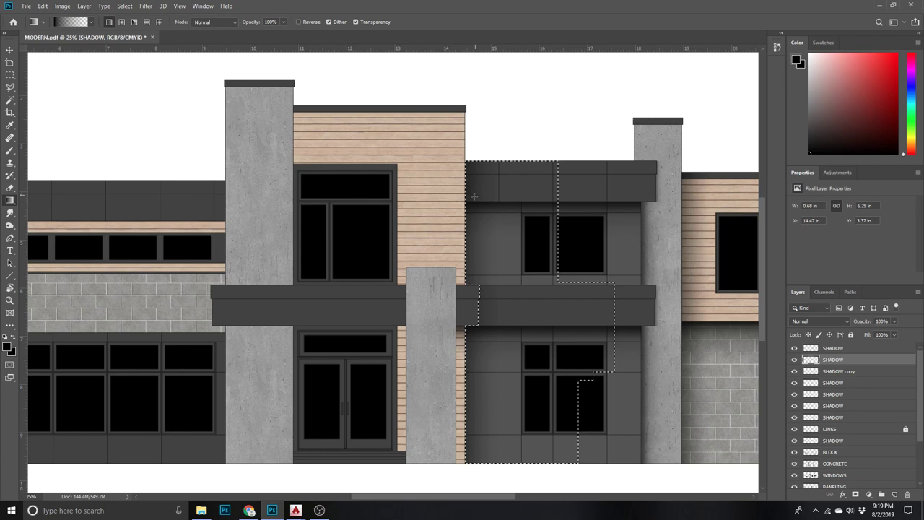
pyautogui.hotkey('ctrl', 'd')
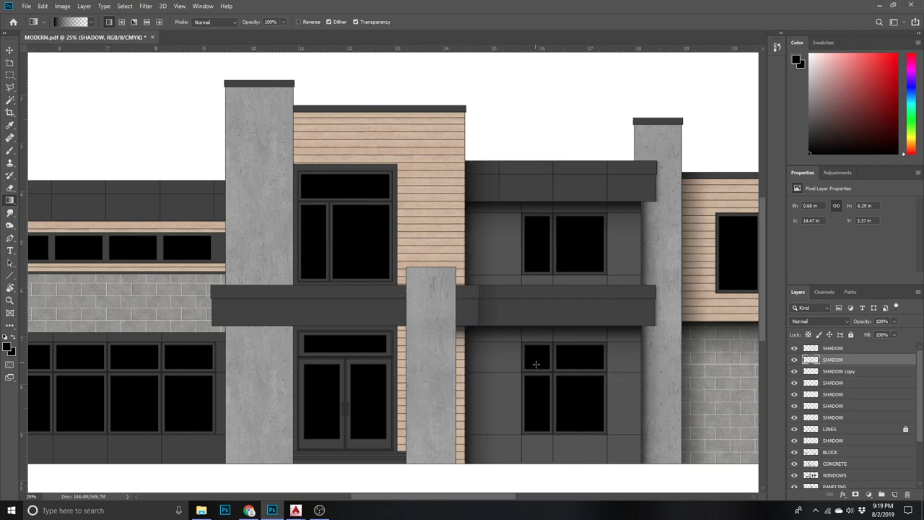
pyautogui.press('z')
pyautogui.keyDown('alt'); pyautogui.click(536, 370); pyautogui.keyUp('alt')
pyautogui.keyDown('alt'); pyautogui.click(399, 395); pyautogui.keyUp('alt')
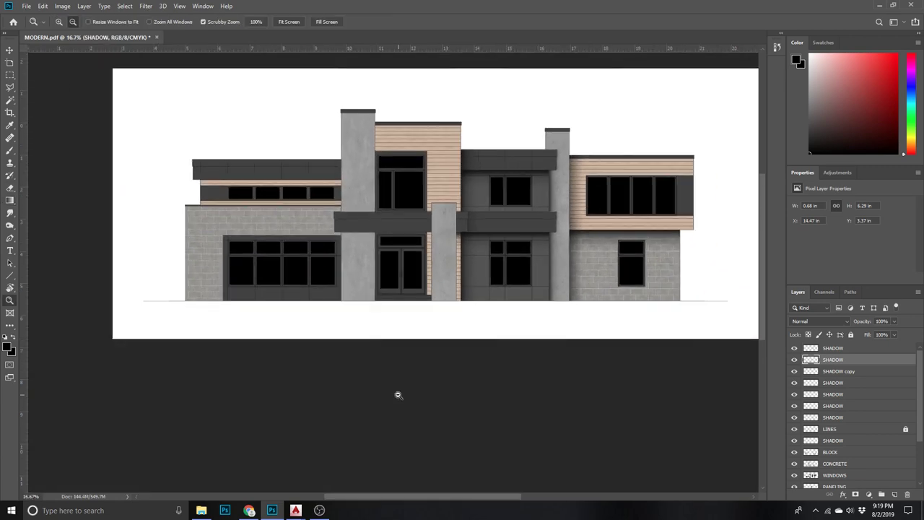
# - Zoom to the balcony beam and activate the shadow layer at its right end
pyautogui.moveTo(399, 375); pyautogui.dragTo(402, 434)
pyautogui.click(404, 256)
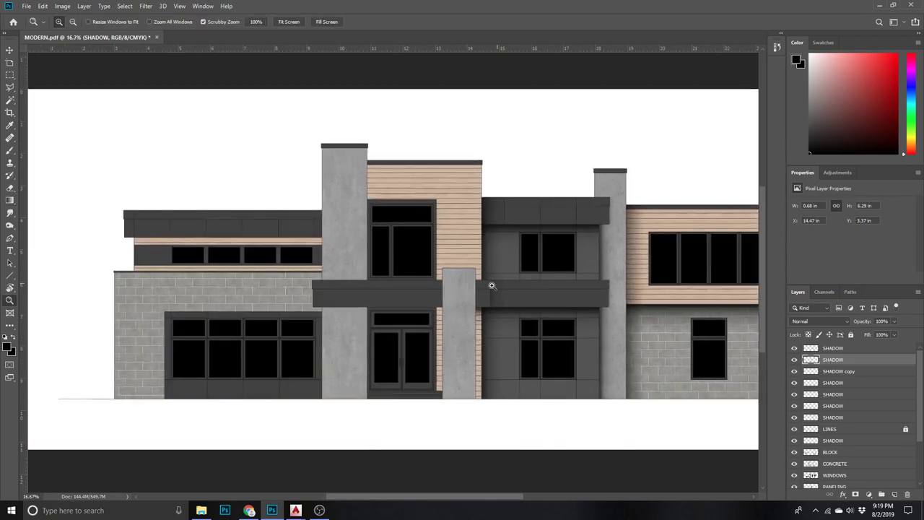
pyautogui.click(562, 296)
pyautogui.click(549, 297)
pyautogui.press('v')
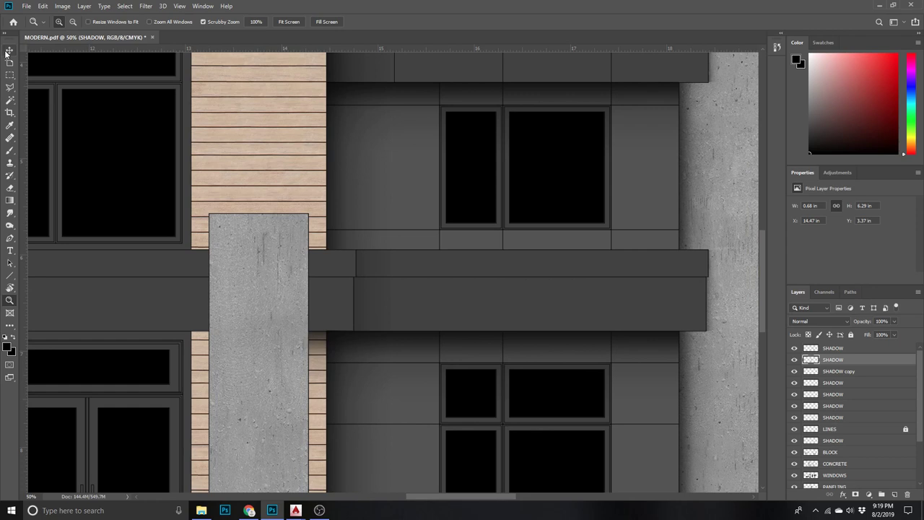
pyautogui.rightClick(710, 270)
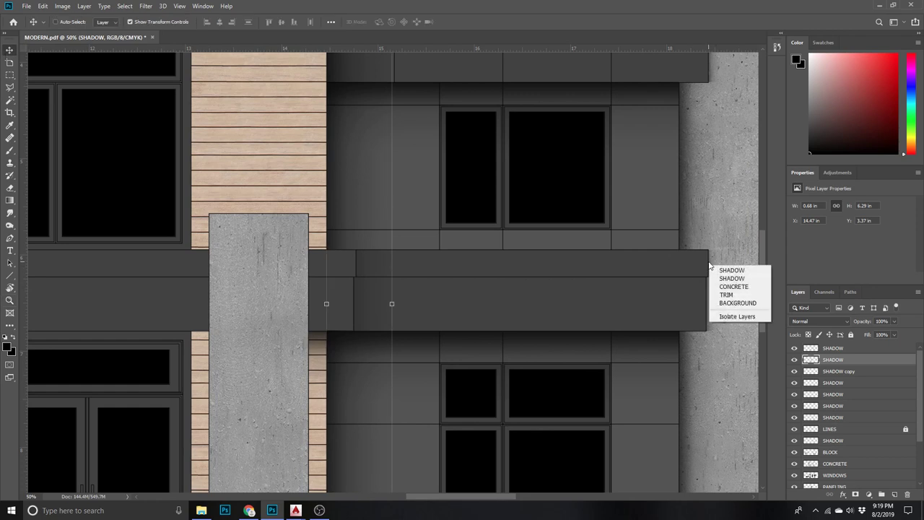
pyautogui.rightClick(715, 270)
pyautogui.click(717, 268)
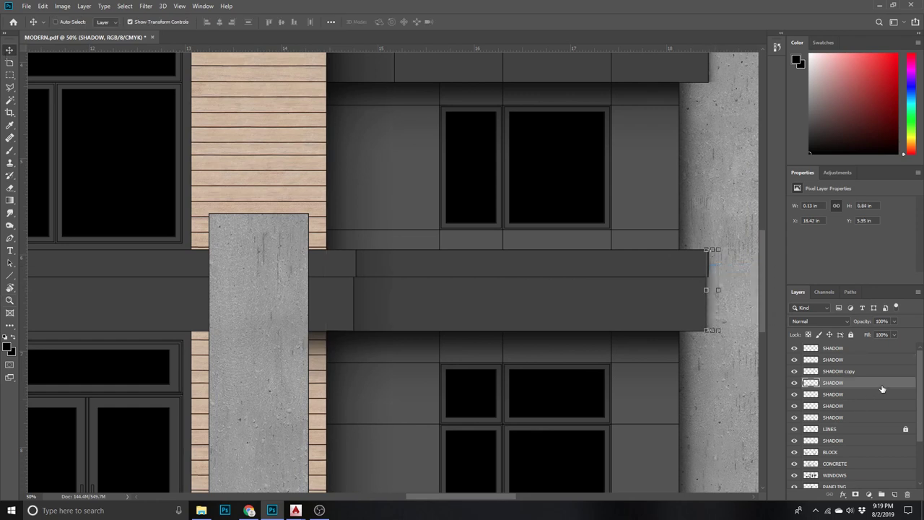
# - Copy the end shadow 3.555 in to the left, then duplicate it once more
pyautogui.moveTo(711, 303)
pyautogui.mouseDown()
pyautogui.moveTo(369, 333)
pyautogui.moveTo(361, 320)
pyautogui.mouseUp()
pyautogui.hotkey('ctrl', 'j')
pyautogui.press('z')
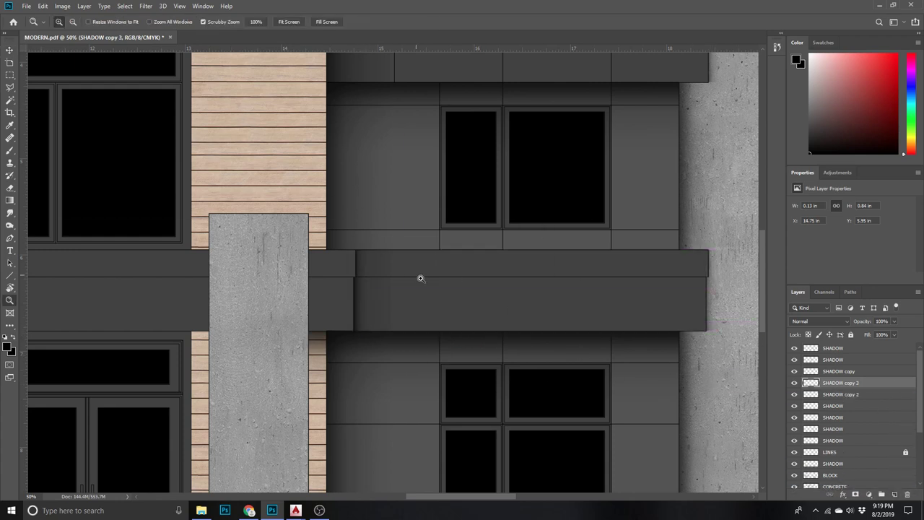
pyautogui.keyDown('alt'); pyautogui.click(564, 327); pyautogui.keyUp('alt')
pyautogui.keyDown('alt'); pyautogui.click(578, 329); pyautogui.keyUp('alt')
pyautogui.keyDown('alt'); pyautogui.click(588, 326); pyautogui.keyUp('alt')
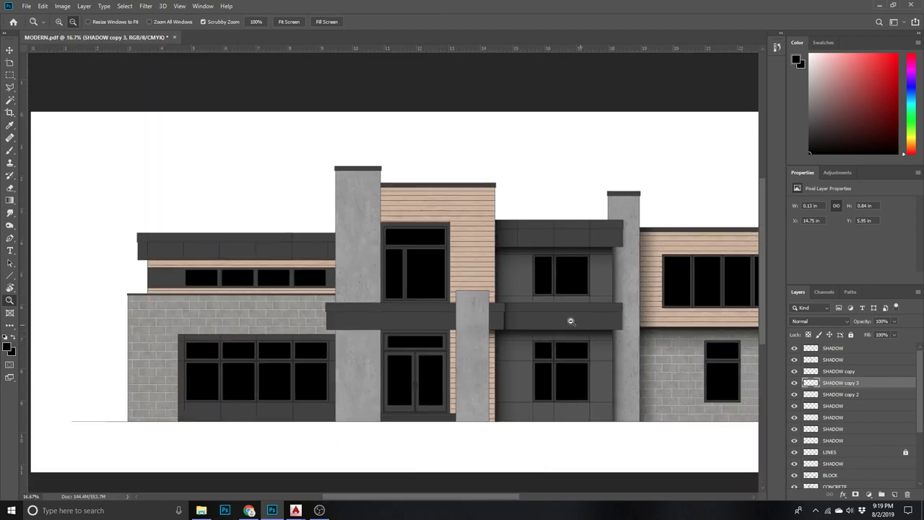
pyautogui.click(331, 342)
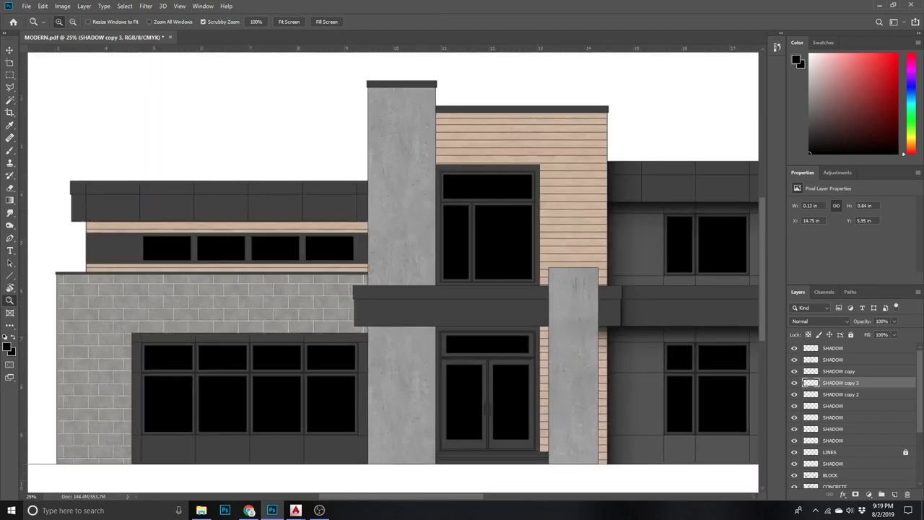
pyautogui.click(895, 322)
# - Soften the end shadow to 53% and copy the under-beam SHADOW 4.940 in left
pyautogui.click(493, 347)
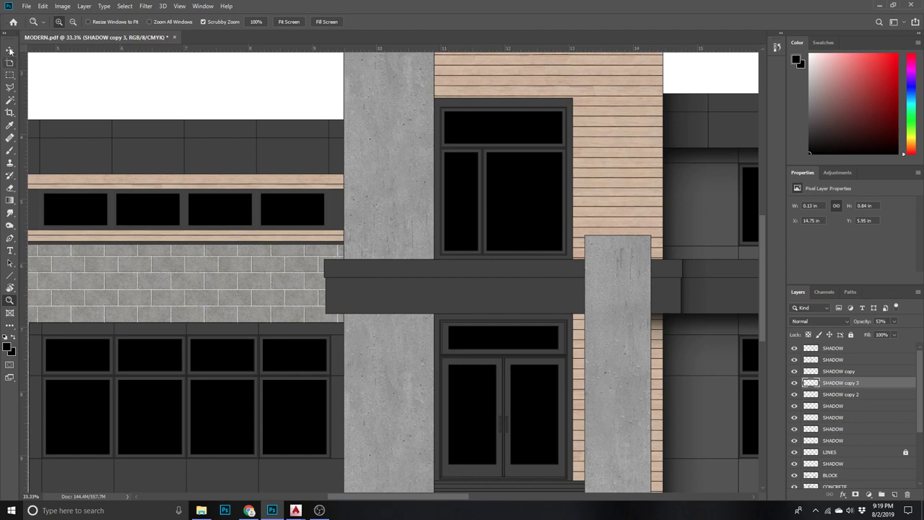
pyautogui.click(10, 51)
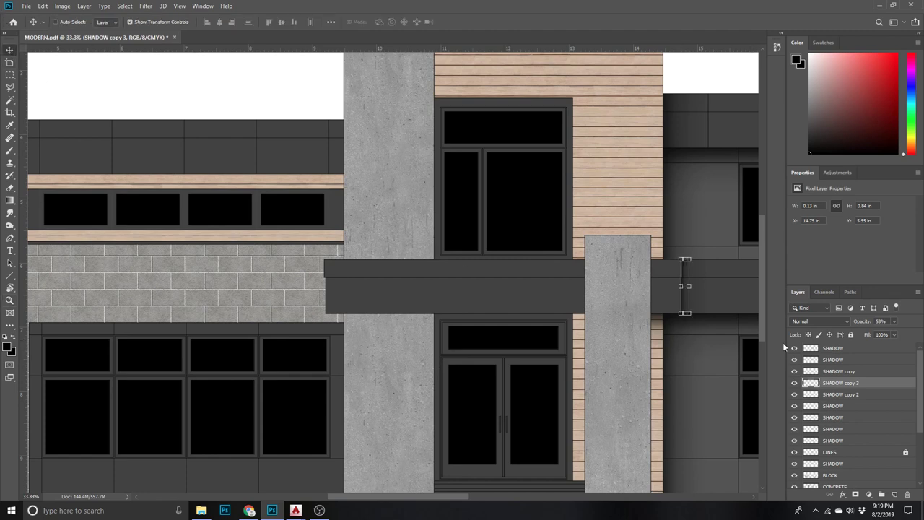
pyautogui.rightClick(746, 321)
pyautogui.click(755, 321)
pyautogui.moveTo(872, 431); pyautogui.dragTo(894, 494)
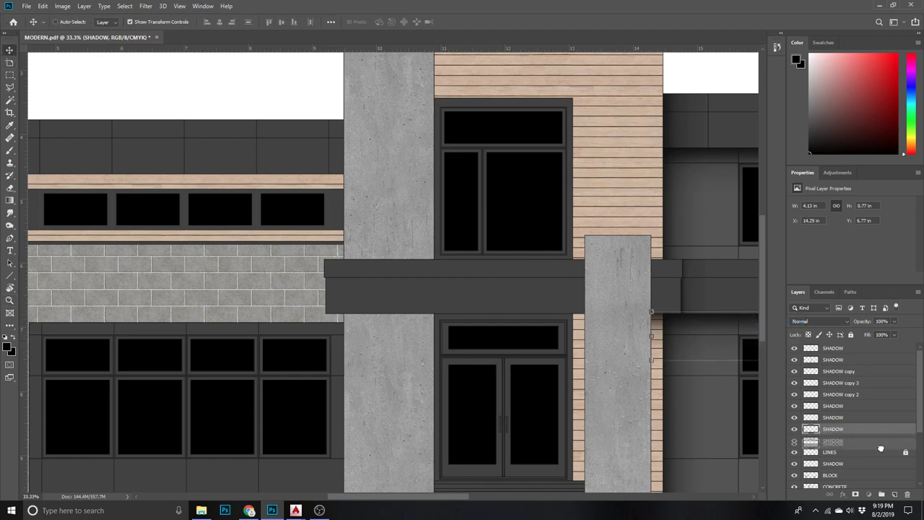
pyautogui.moveTo(706, 324); pyautogui.dragTo(386, 327)
# - Nudge the under-beam shadow copy left and stretch it wider to the right
pyautogui.press('z')
pyautogui.click(386, 327)
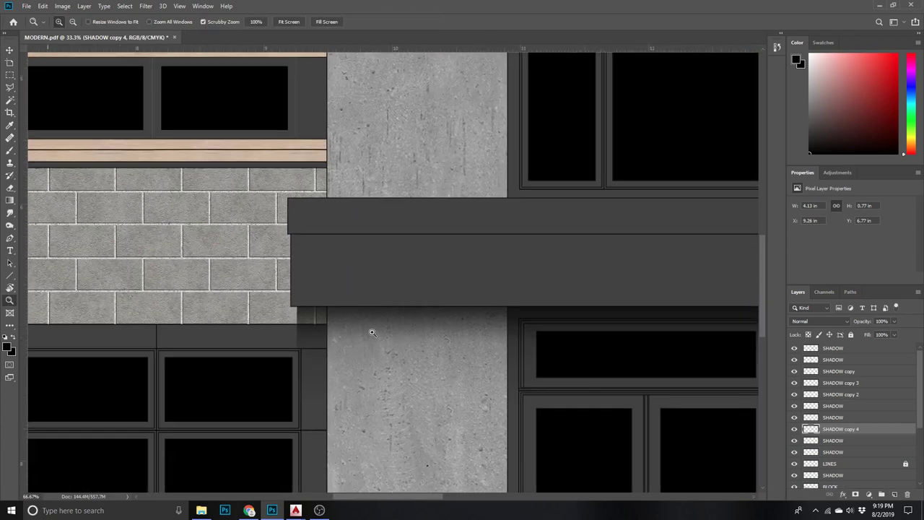
pyautogui.click(10, 51)
pyautogui.press('Left')
pyautogui.press('Left')
pyautogui.press('Left')
pyautogui.press('Left')
pyautogui.press('Left')
pyautogui.press('Left')
pyautogui.press('Left')
pyautogui.press('Left')
pyautogui.press('Left')
pyautogui.moveTo(379, 496); pyautogui.dragTo(408, 496)
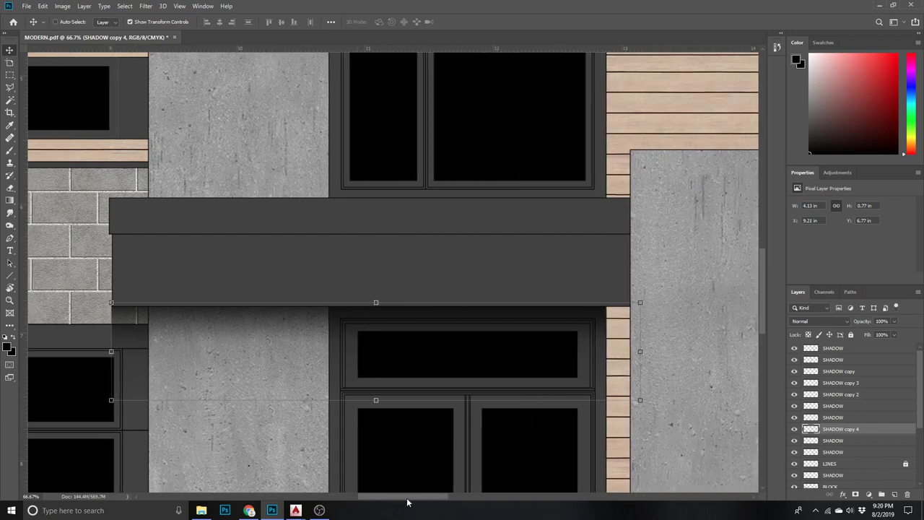
pyautogui.moveTo(586, 352); pyautogui.dragTo(612, 358)
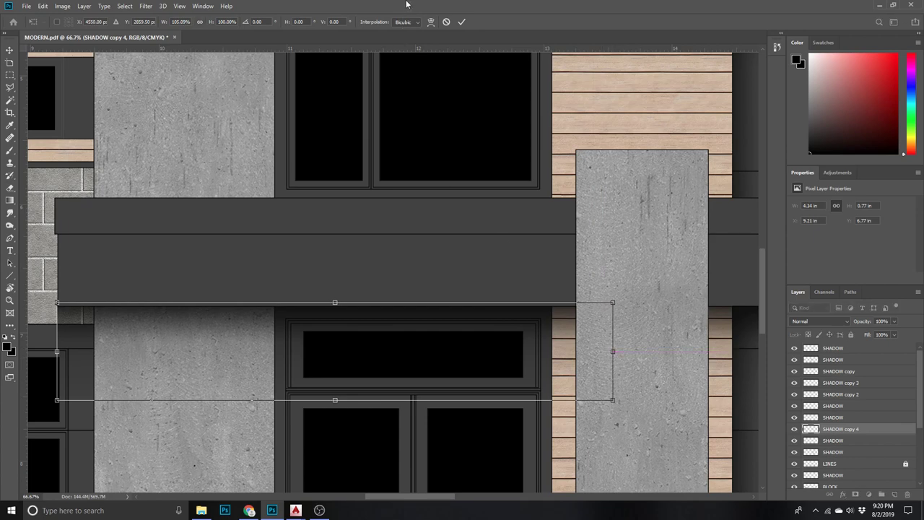
pyautogui.click(462, 22)
# - Trim the unwanted left end off the stretched shadow copy
pyautogui.press('z')
pyautogui.keyDown('alt'); pyautogui.click(691, 367); pyautogui.keyUp('alt')
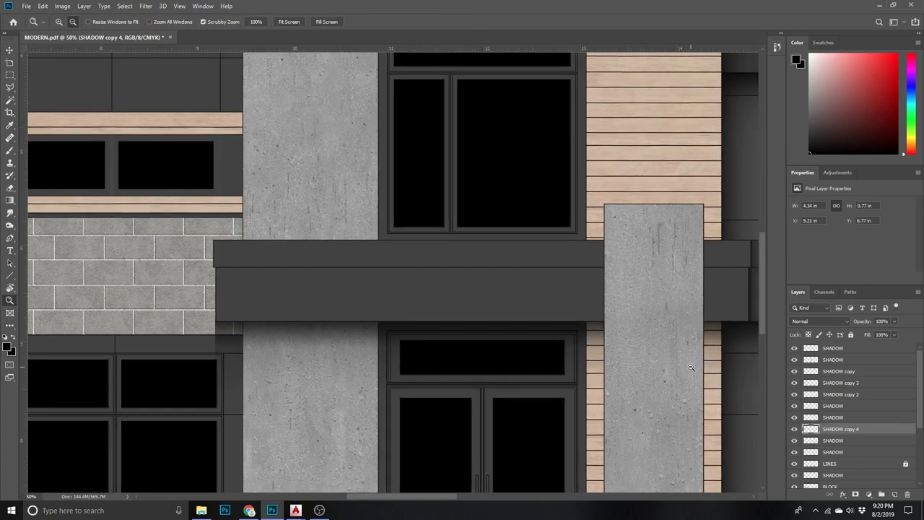
pyautogui.keyDown('alt'); pyautogui.click(692, 367); pyautogui.keyUp('alt')
pyautogui.press('m')
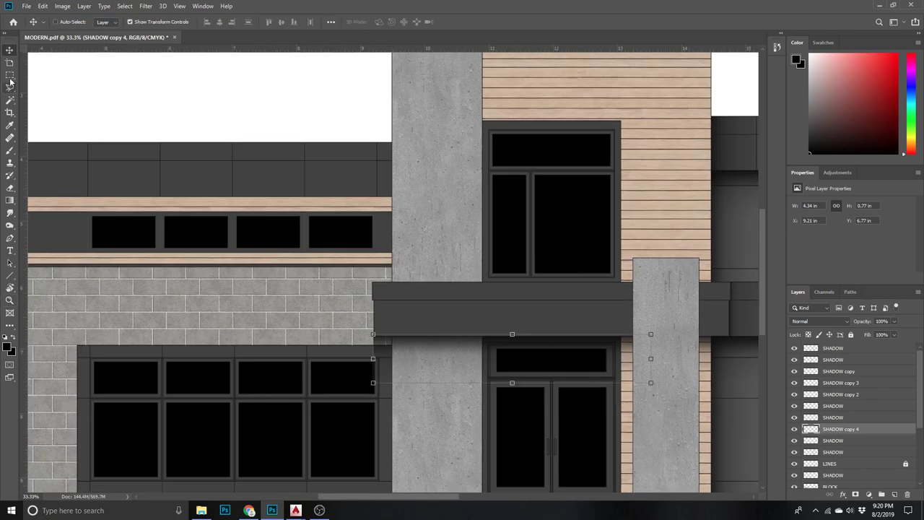
pyautogui.moveTo(322, 434); pyautogui.dragTo(392, 312)
pyautogui.press('Delete')
pyautogui.hotkey('ctrl', 'd')
pyautogui.press('z')
pyautogui.keyDown('alt'); pyautogui.click(354, 386); pyautogui.keyUp('alt')
pyautogui.click(393, 361)
pyautogui.click(392, 361)
pyautogui.click(11, 75)
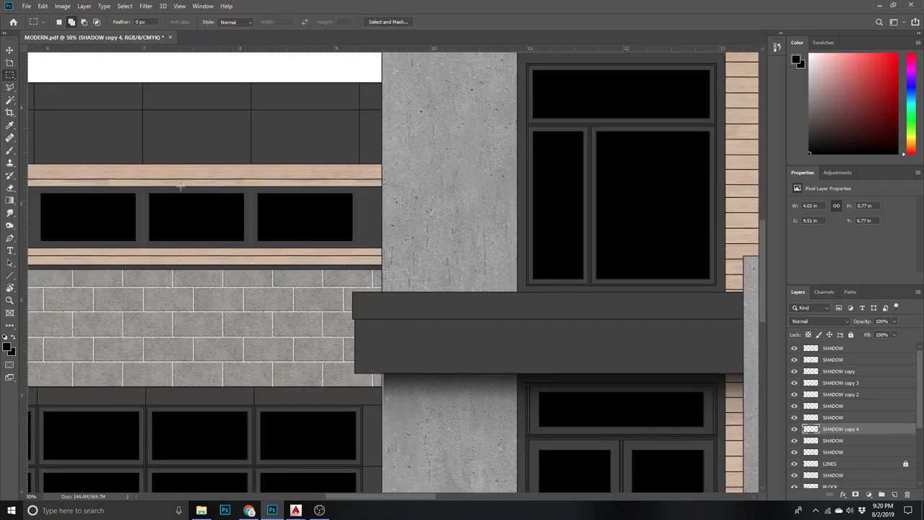
# - Select the beam's lower fascia band and add Layer 1 above SHADOW copy 4
pyautogui.keyDown('ctrl'); pyautogui.click(355, 318); pyautogui.keyUp('ctrl')
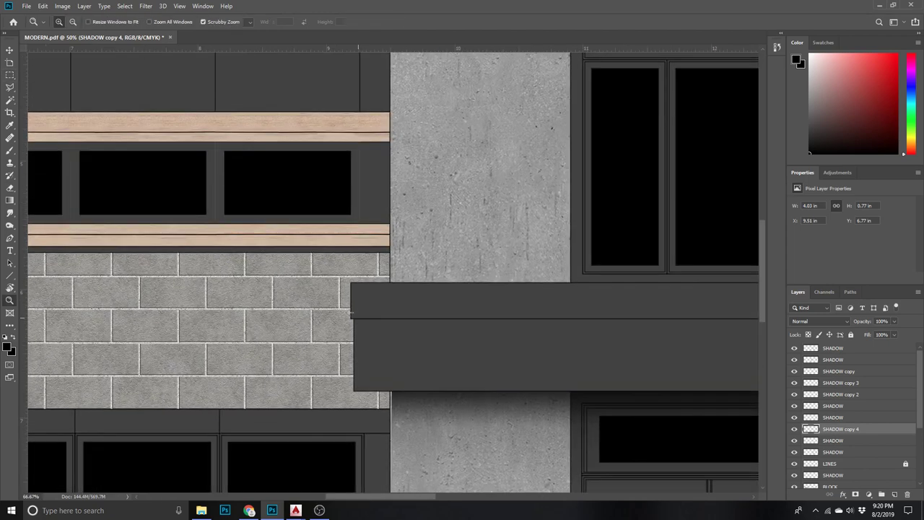
pyautogui.moveTo(354, 319)
pyautogui.mouseDown()
pyautogui.moveTo(835, 418)
pyautogui.moveTo(562, 364)
pyautogui.mouseUp()
pyautogui.press('g')
pyautogui.click(882, 495)
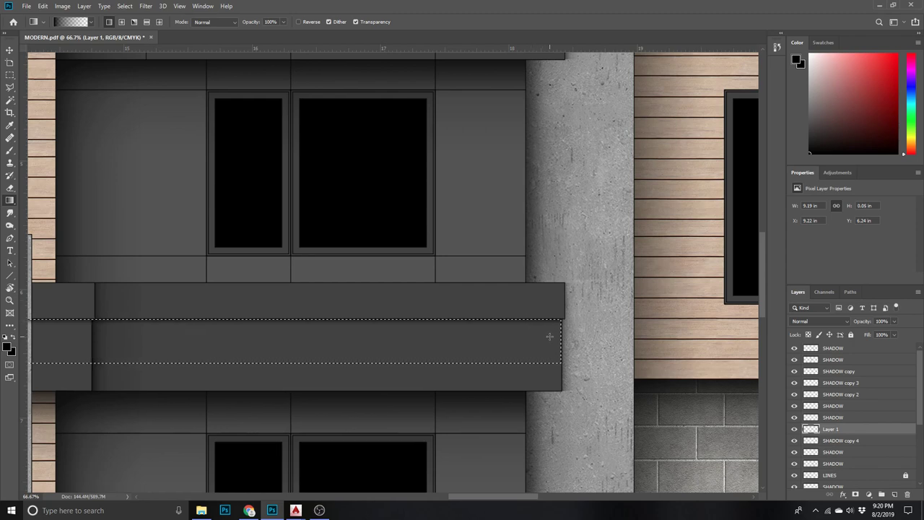
pyautogui.press('z')
pyautogui.moveTo(551, 341); pyautogui.dragTo(252, 307)
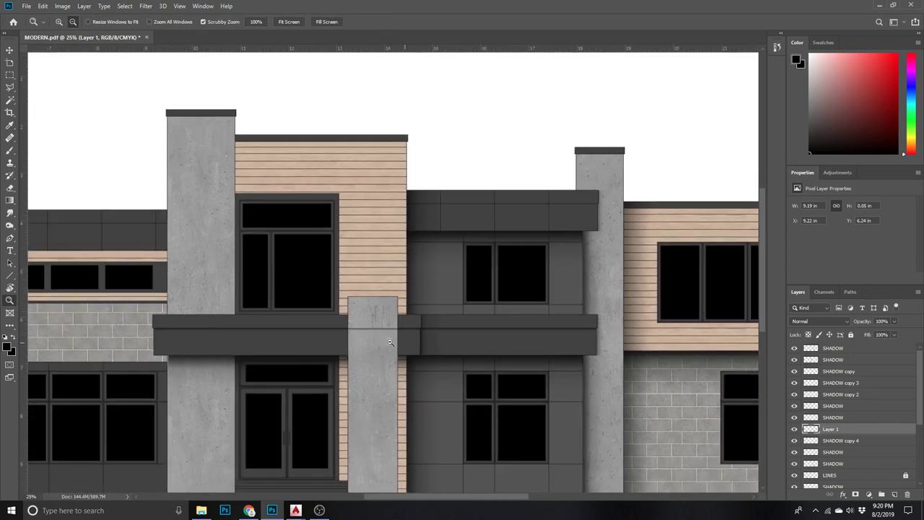
# - Move LINES to the top of the layer stack and Magic Wand select the central concrete column
pyautogui.press('w')
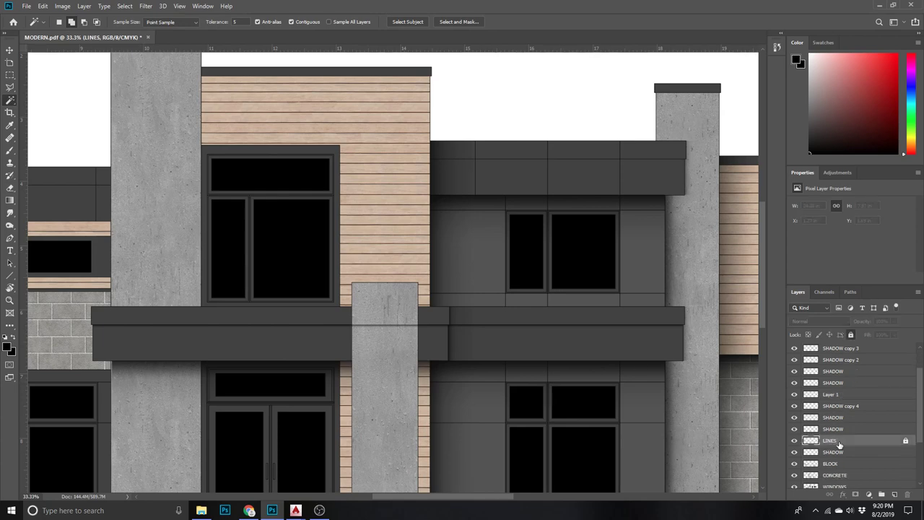
pyautogui.moveTo(830, 475)
pyautogui.mouseDown()
pyautogui.moveTo(866, 297)
pyautogui.moveTo(847, 349)
pyautogui.mouseUp()
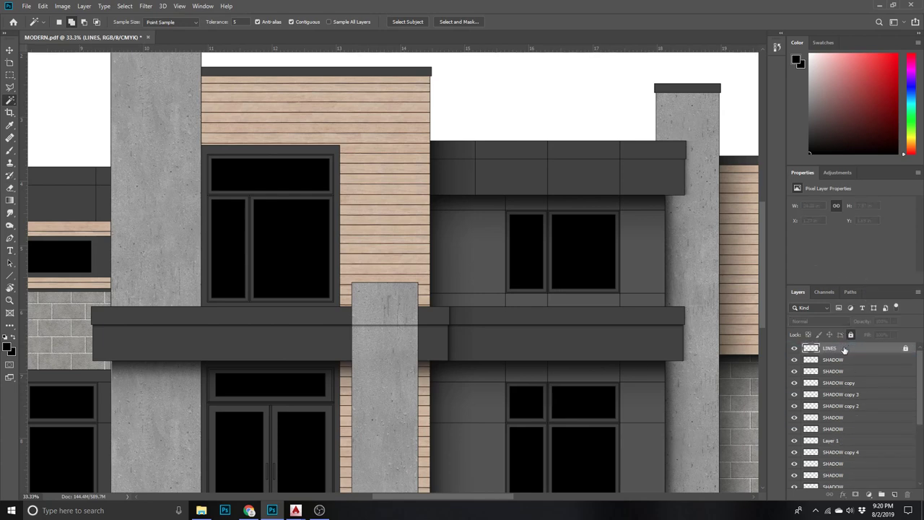
pyautogui.click(376, 339)
pyautogui.press('v')
pyautogui.moveTo(359, 326); pyautogui.dragTo(349, 331)
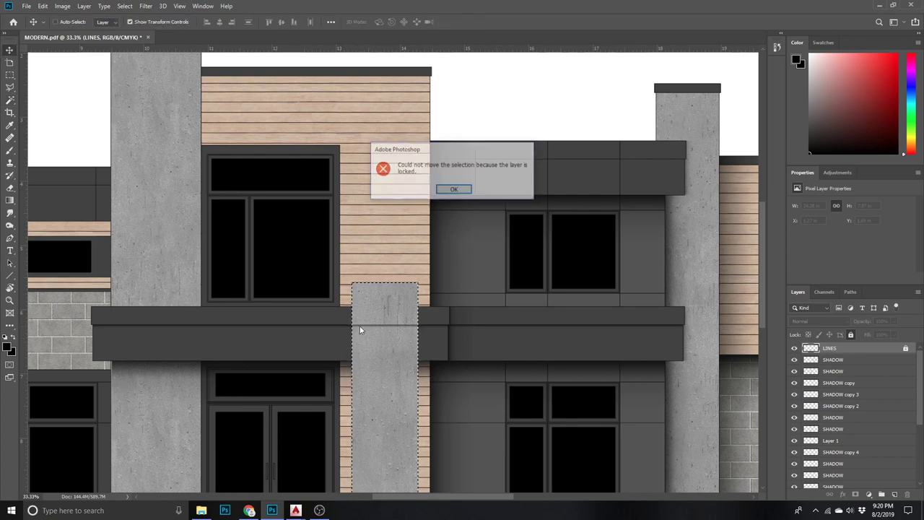
# - Dismiss the locked-layer alert and make Layer 1 active from the column's layer list
pyautogui.press('Return')
pyautogui.rightClick(349, 331)
pyautogui.click(361, 330)
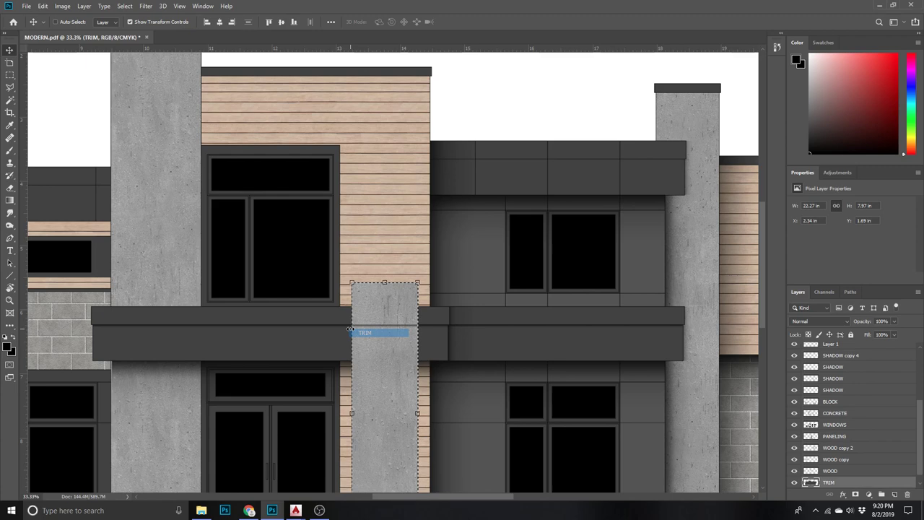
pyautogui.rightClick(349, 330)
pyautogui.click(354, 331)
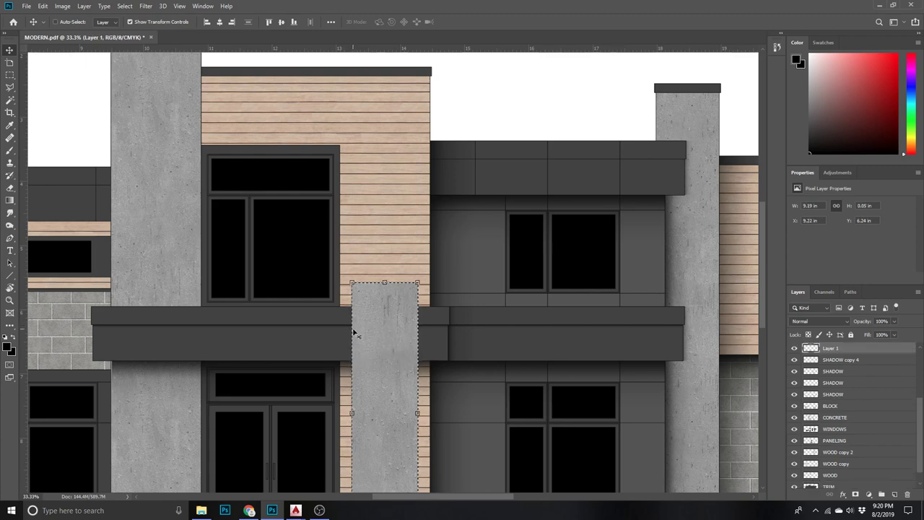
# - Clear the column selection and delete the extra shadow copy
pyautogui.hotkey('ctrl', 'd')
pyautogui.press('z')
pyautogui.keyDown('alt'); pyautogui.click(469, 382); pyautogui.keyUp('alt')
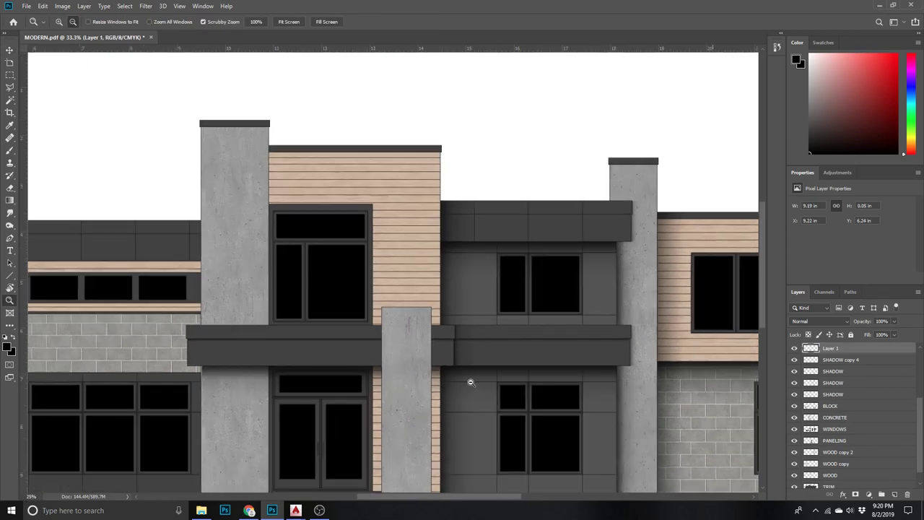
pyautogui.keyDown('alt'); pyautogui.click(466, 397); pyautogui.keyUp('alt')
pyautogui.click(451, 426)
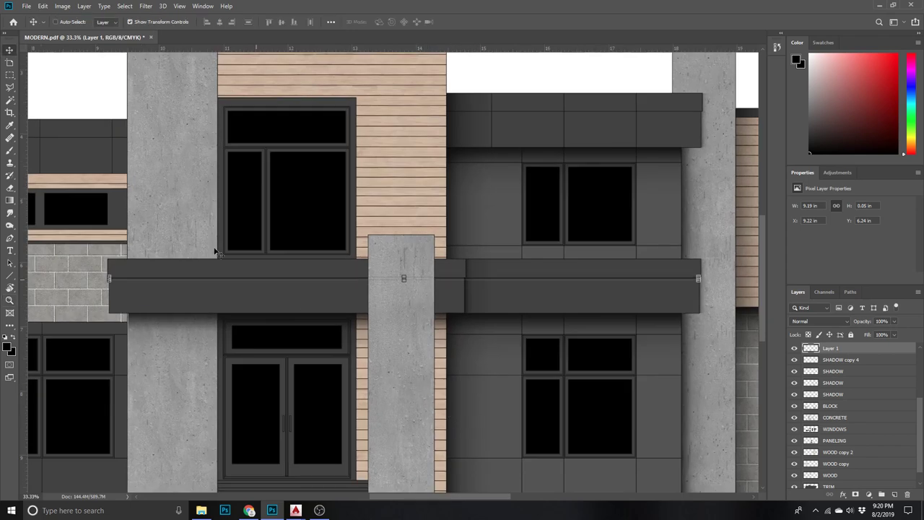
pyautogui.keyDown('ctrl'); pyautogui.click(296, 314); pyautogui.keyUp('ctrl')
pyautogui.keyDown('alt'); pyautogui.click(500, 387); pyautogui.keyUp('alt')
pyautogui.click(500, 387)
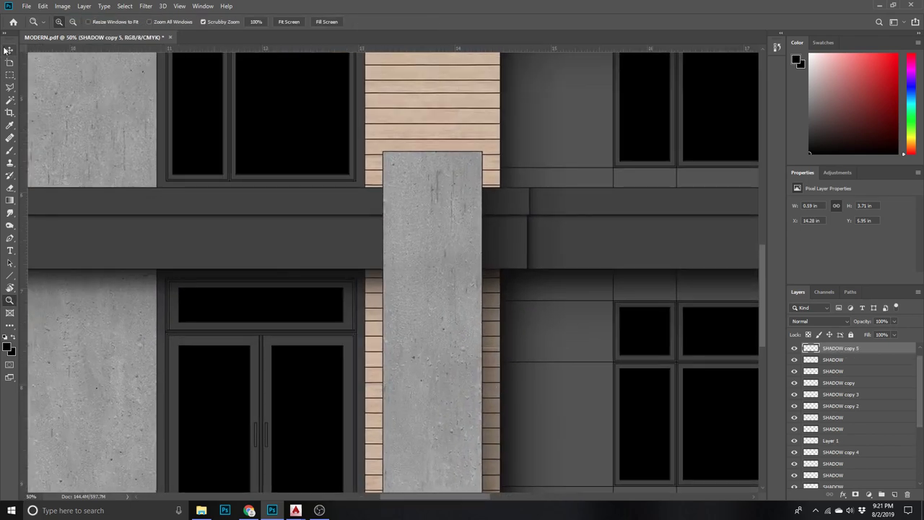
pyautogui.click(7, 51)
pyautogui.press('Delete')
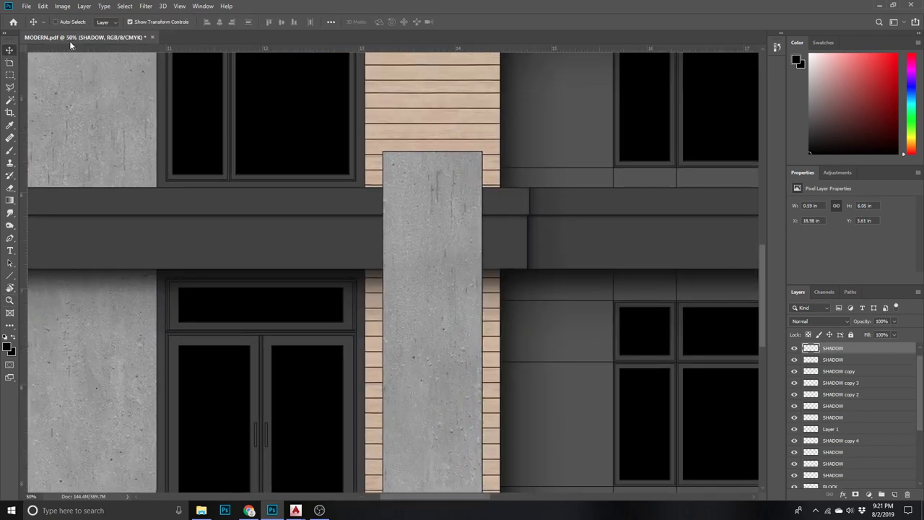
# - Marquee-select the dark strip along the column's right edge
pyautogui.click(9, 76)
pyautogui.press('z')
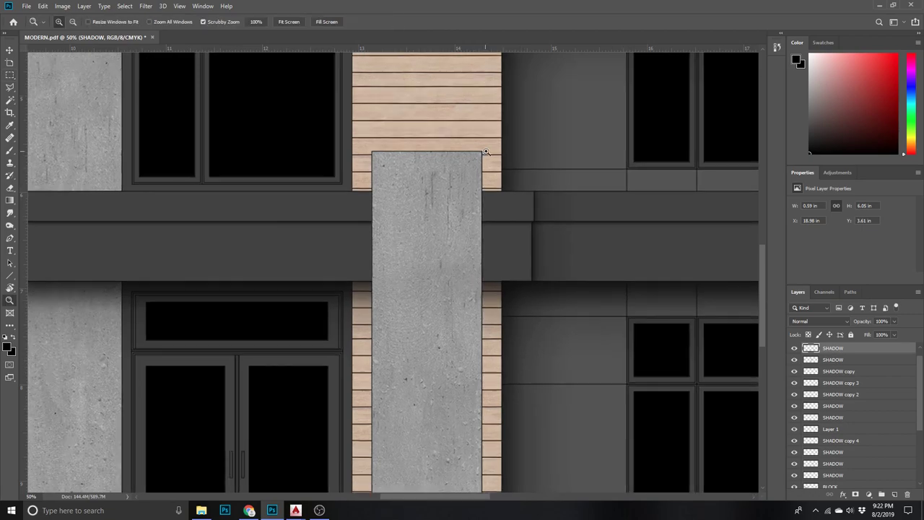
pyautogui.click(482, 152)
pyautogui.click(9, 75)
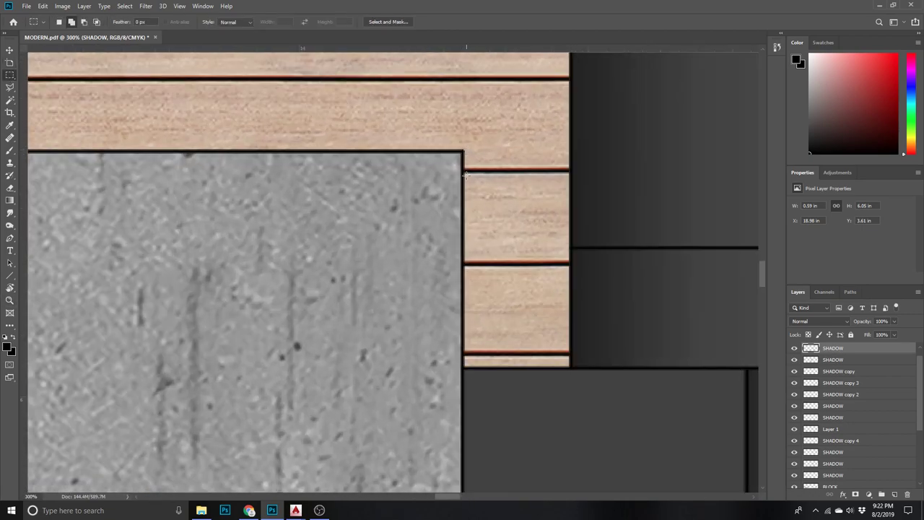
pyautogui.moveTo(463, 151)
pyautogui.mouseDown()
pyautogui.moveTo(460, 515)
pyautogui.moveTo(481, 517)
pyautogui.mouseUp()
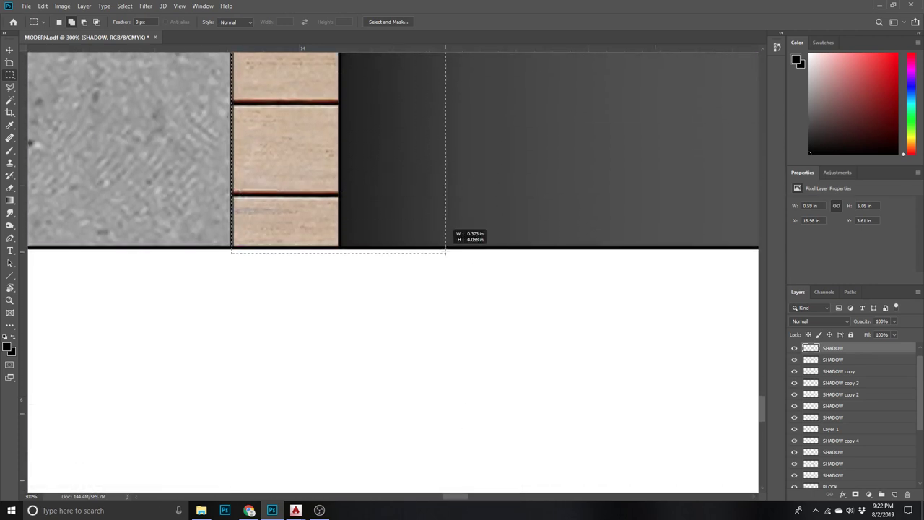
pyautogui.moveTo(480, 517); pyautogui.dragTo(445, 247)
pyautogui.press('z')
pyautogui.keyDown('alt'); pyautogui.click(417, 313); pyautogui.keyUp('alt')
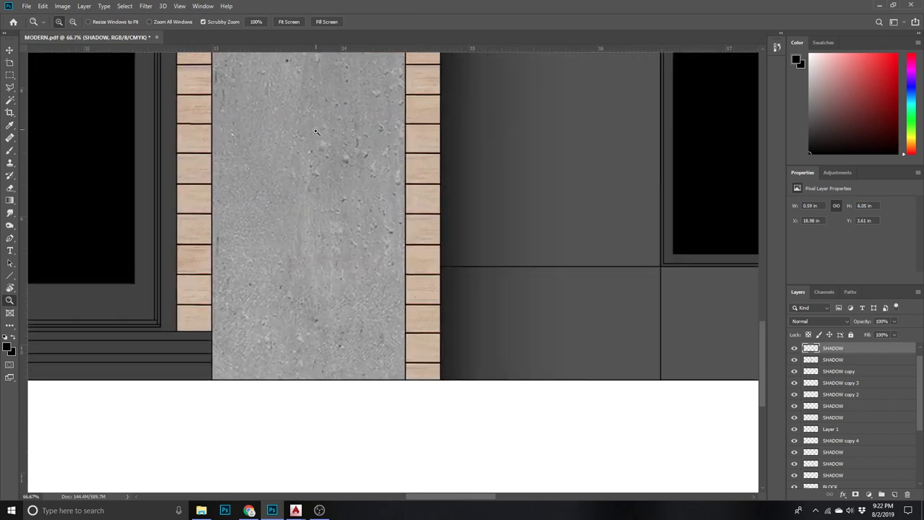
pyautogui.click(315, 132)
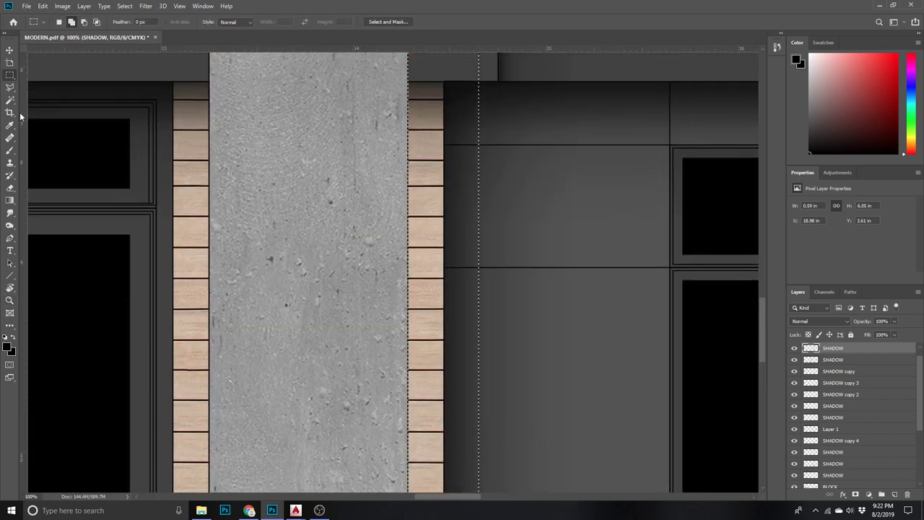
# - Paint a dark-to-light gradient shadow in the strip beside the column
pyautogui.click(10, 113)
pyautogui.click(10, 198)
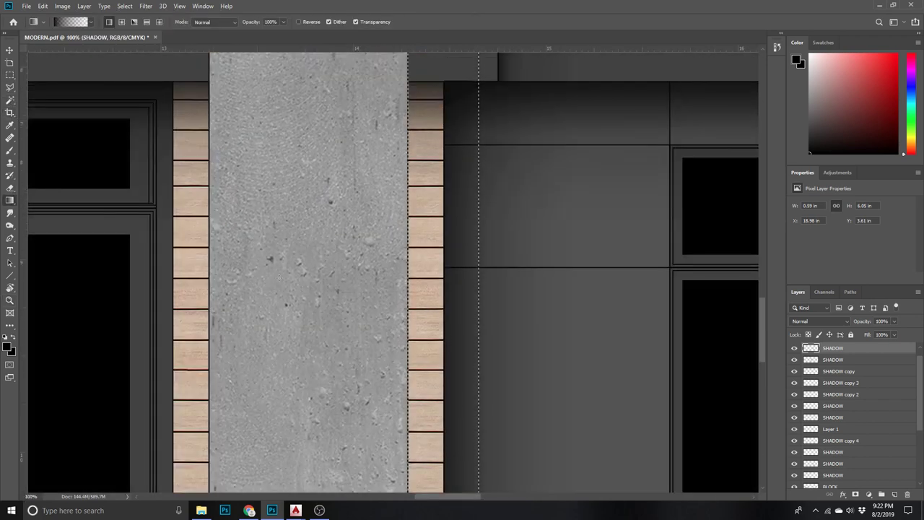
pyautogui.scroll(1, 431, 307)
pyautogui.scroll(2, 515, 291)
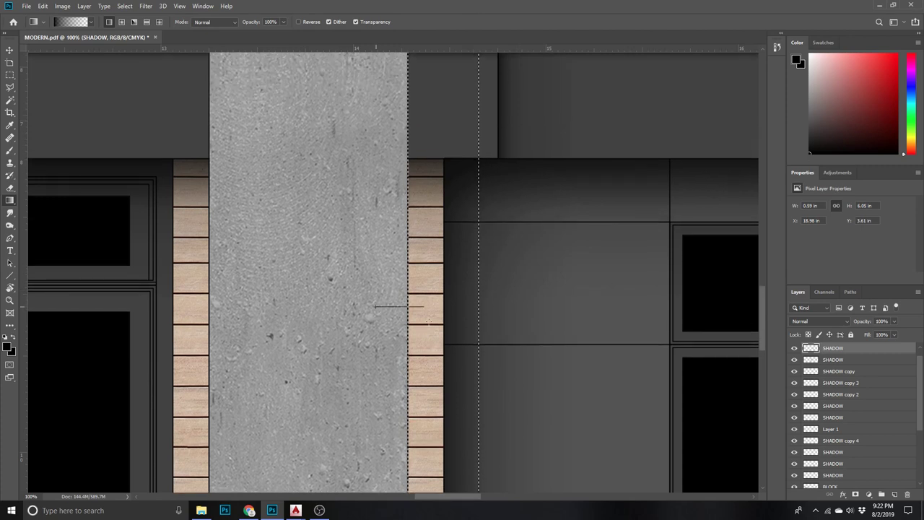
pyautogui.moveTo(426, 320); pyautogui.dragTo(419, 322)
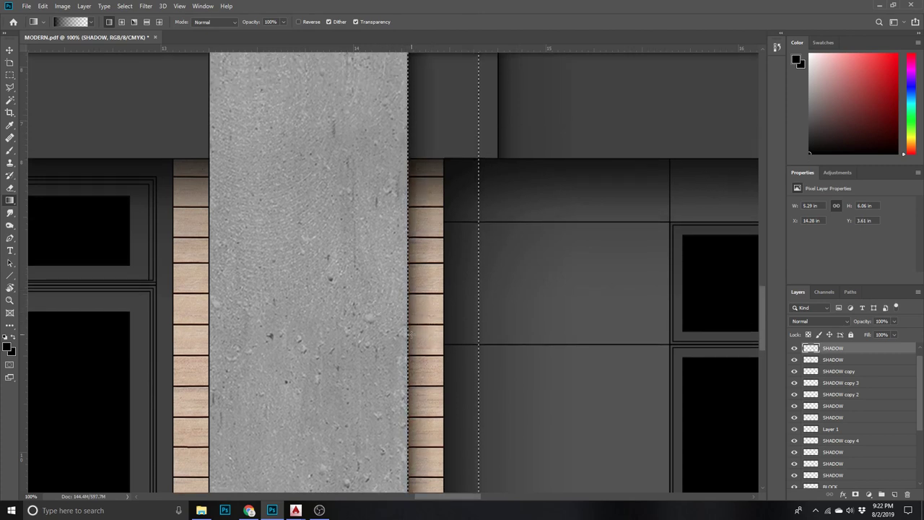
pyautogui.press('z')
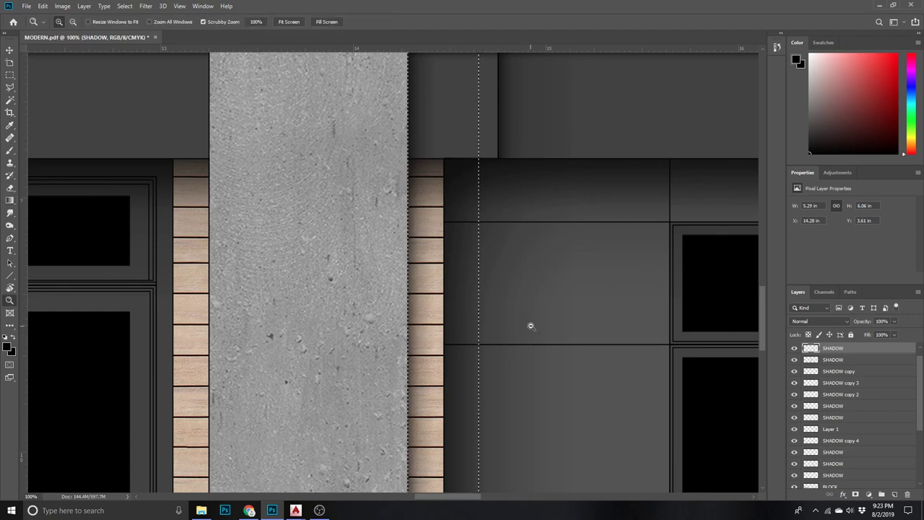
pyautogui.keyDown('alt'); pyautogui.click(530, 325); pyautogui.keyUp('alt')
# - Zoom around the central facade to review the new shadow
pyautogui.press('g')
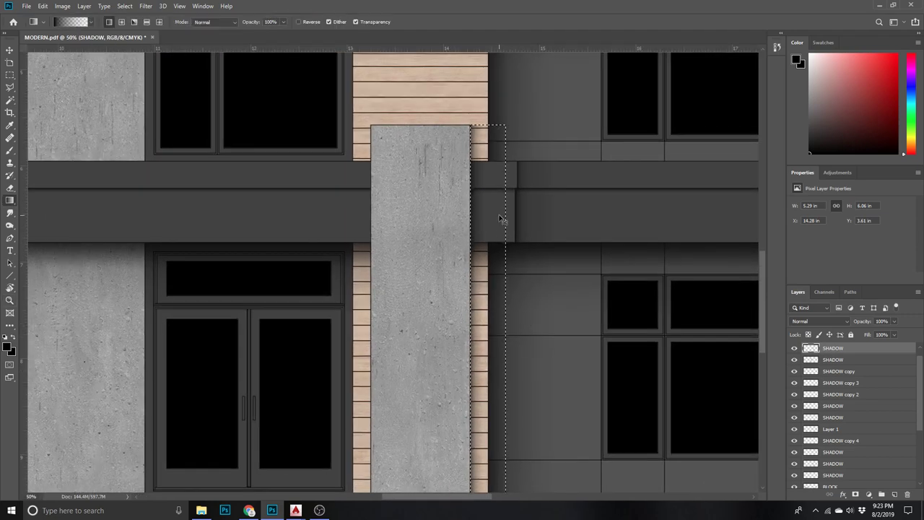
pyautogui.press('z')
pyautogui.keyDown('alt'); pyautogui.click(521, 232); pyautogui.keyUp('alt')
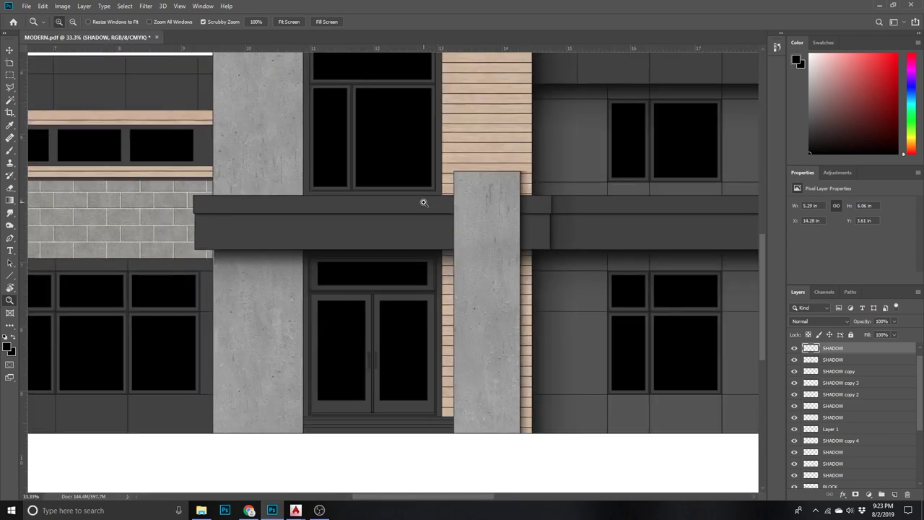
pyautogui.click(424, 202)
pyautogui.click(11, 52)
pyautogui.scroll(3, 618, 250)
pyautogui.scroll(5, 606, 248)
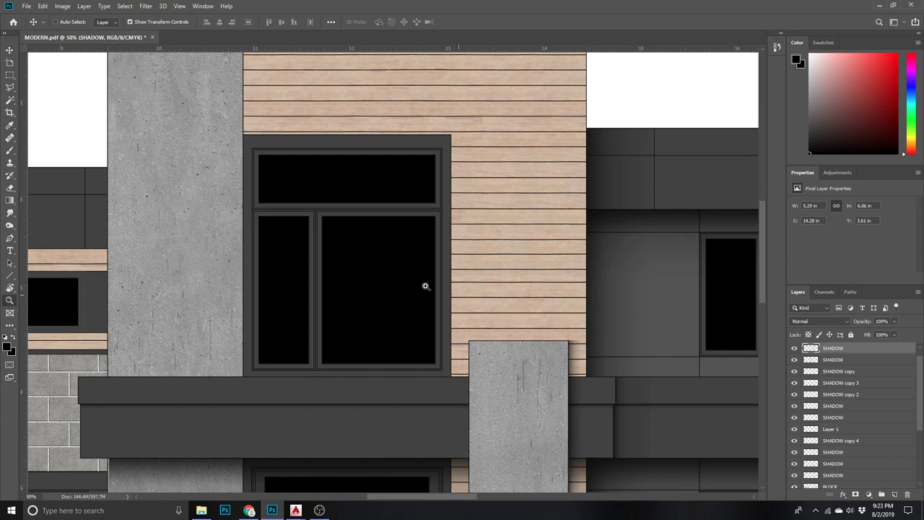
# - Zoom out to the whole facade and reposition the SHADOW layer
pyautogui.press('z')
pyautogui.keyDown('alt'); pyautogui.click(362, 275); pyautogui.keyUp('alt')
pyautogui.keyDown('alt'); pyautogui.click(361, 273); pyautogui.keyUp('alt')
pyautogui.keyDown('alt'); pyautogui.click(361, 272); pyautogui.keyUp('alt')
pyautogui.press('v')
pyautogui.moveTo(486, 355); pyautogui.dragTo(505, 373)
# - Cut a narrow shadow slice into Layer 2, flip it -100% and commit it
pyautogui.click(9, 75)
pyautogui.moveTo(384, 244); pyautogui.dragTo(456, 388)
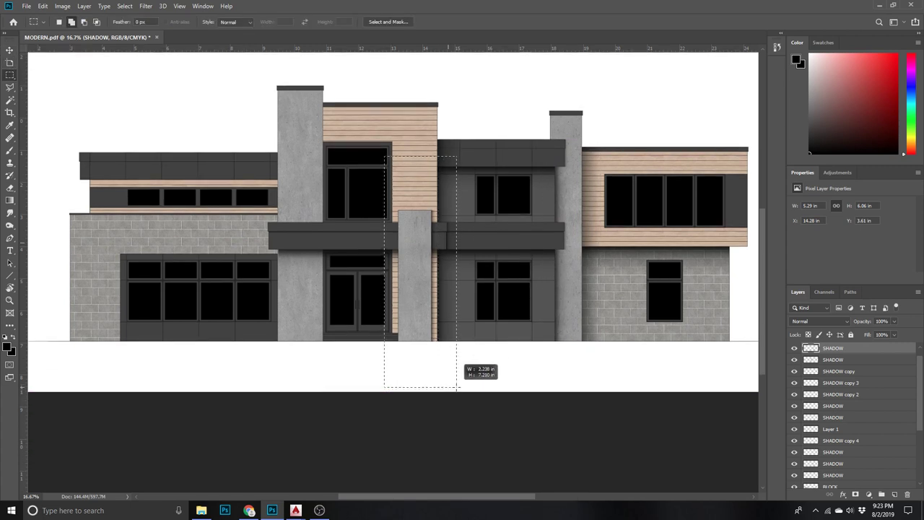
pyautogui.press('v')
pyautogui.moveTo(436, 301)
pyautogui.mouseDown()
pyautogui.moveTo(428, 288)
pyautogui.moveTo(354, 294)
pyautogui.mouseUp()
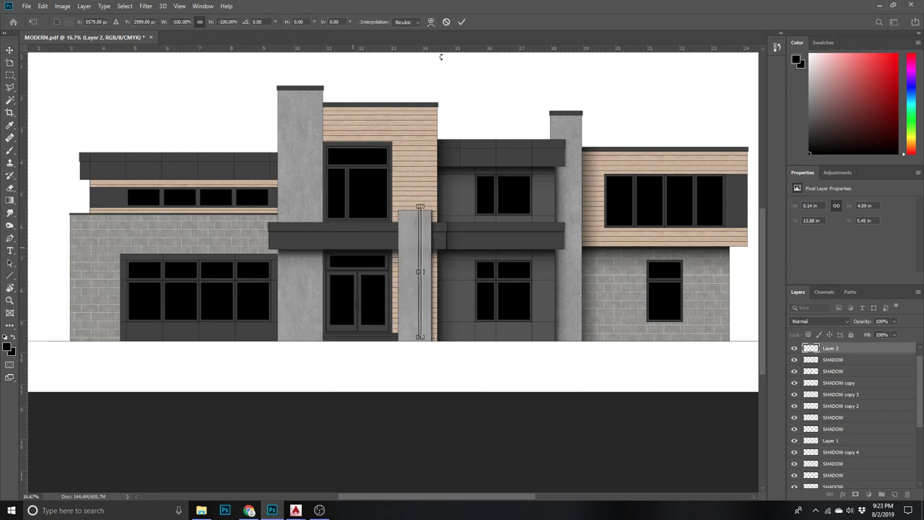
pyautogui.click(459, 24)
# - Align the thin shadow strip with the front column's left edge
pyautogui.hotkey('ctrl', '+')
pyautogui.hotkey('ctrl', '+')
pyautogui.hotkey('ctrl', '+')
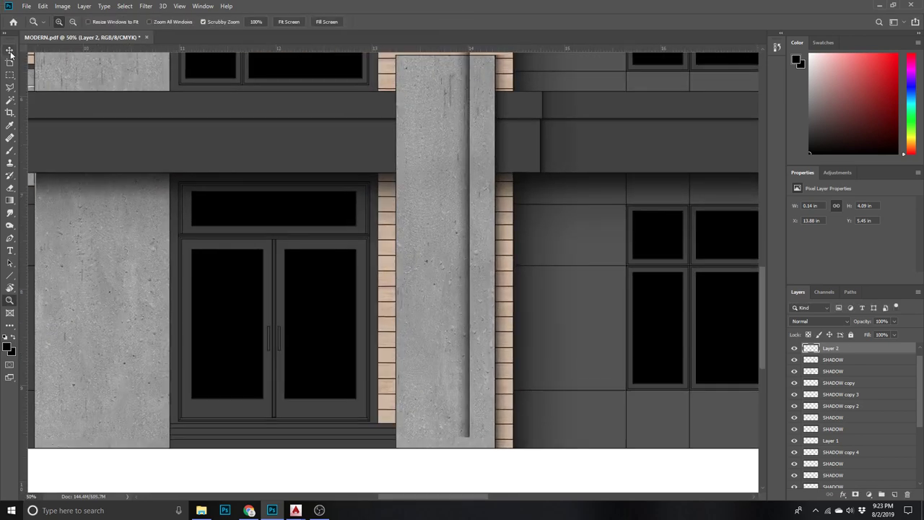
pyautogui.moveTo(613, 203); pyautogui.dragTo(540, 212)
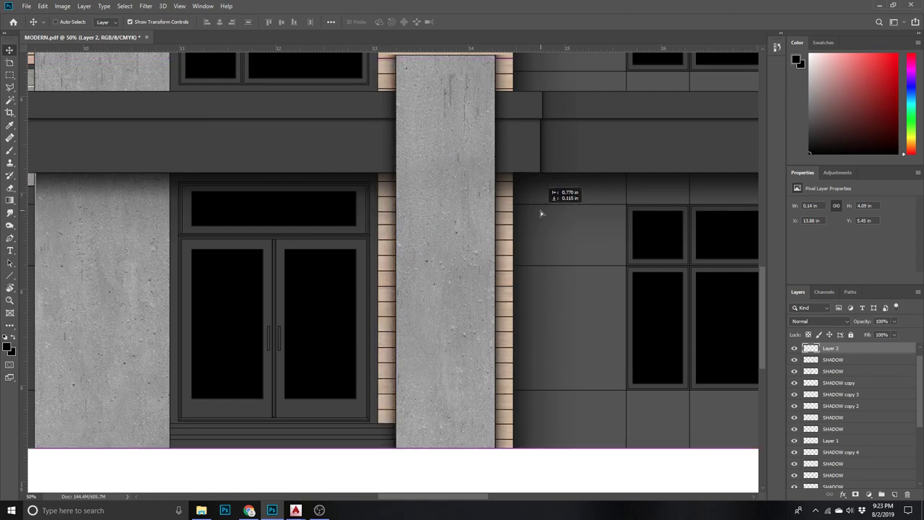
pyautogui.scroll(3, 423, 107)
pyautogui.press('z')
pyautogui.click(411, 158)
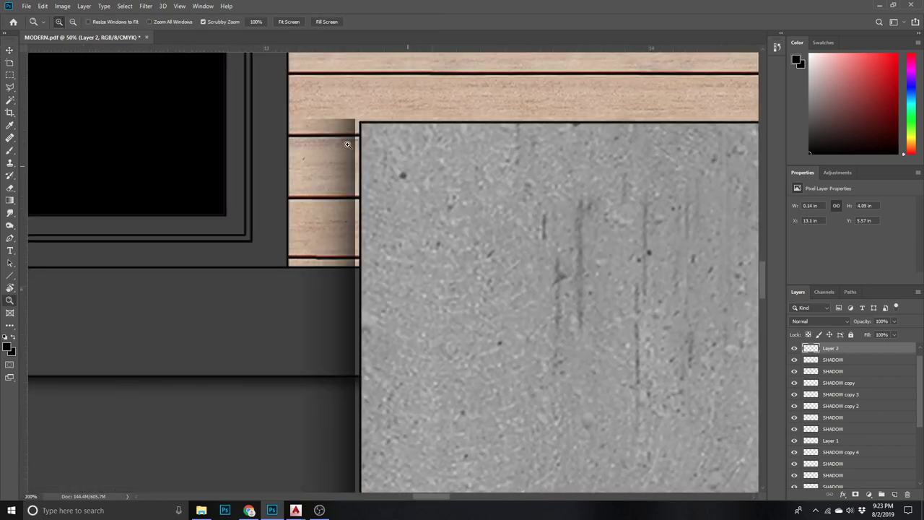
pyautogui.click(10, 49)
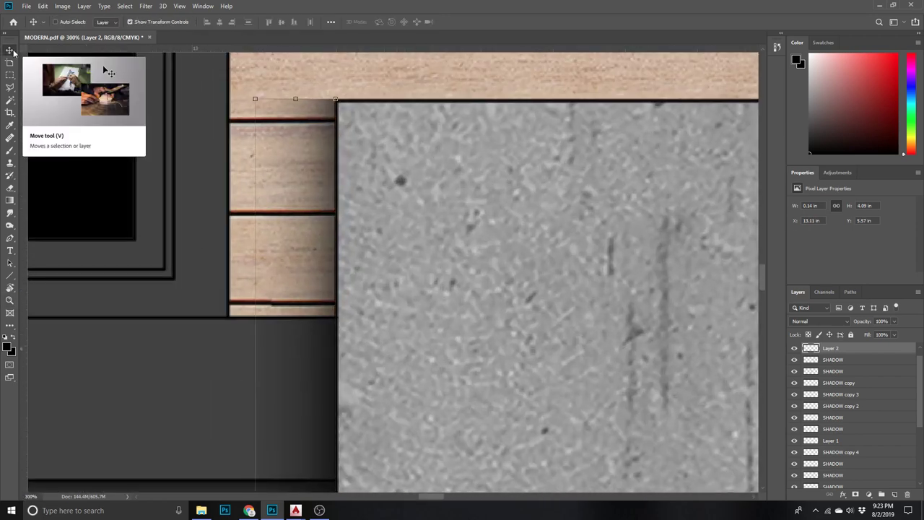
# - Zoom out over the facade and make the SHADOW layer active
pyautogui.press('z')
pyautogui.scroll(-2, 578, 354)
pyautogui.scroll(-2, 570, 340)
pyautogui.scroll(-1, 563, 329)
pyautogui.scroll(-1, 554, 318)
pyautogui.scroll(-1, 554, 319)
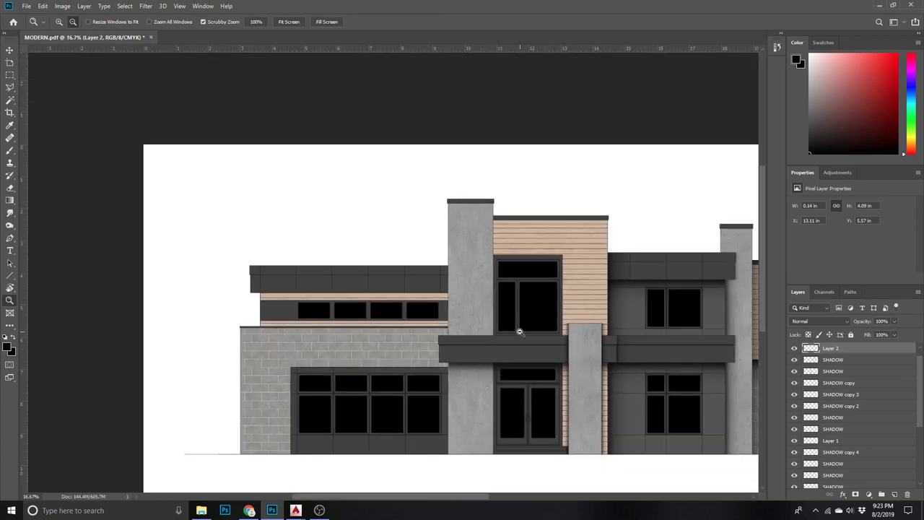
pyautogui.scroll(1, 429, 406)
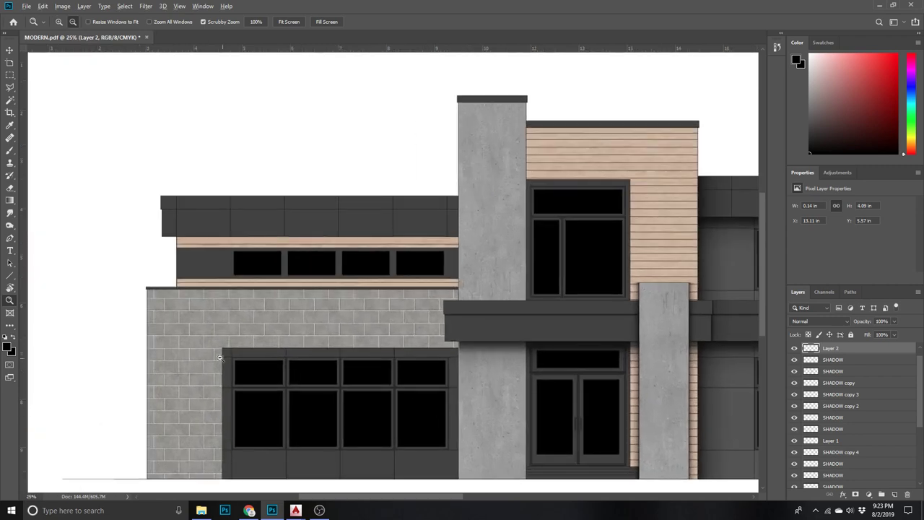
pyautogui.scroll(-1, 212, 362)
pyautogui.scroll(1, 706, 387)
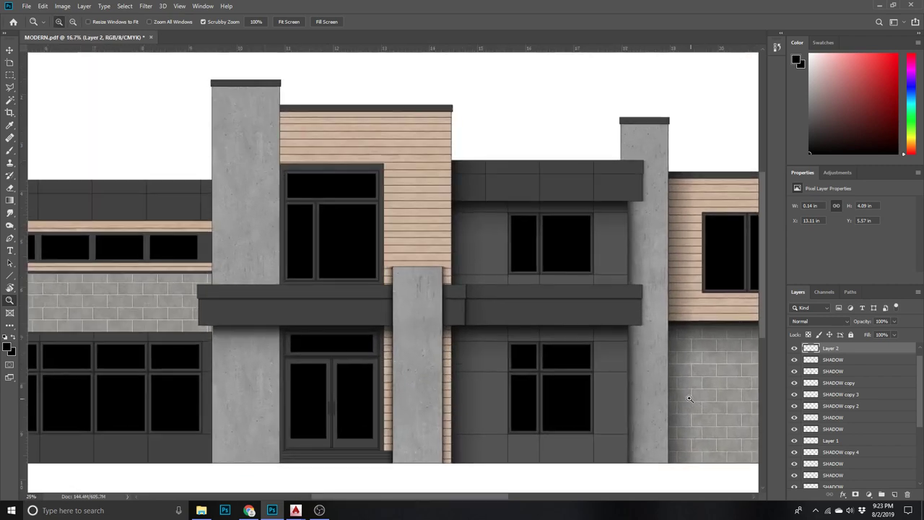
pyautogui.press('v')
pyautogui.rightClick(671, 383)
pyautogui.click(680, 387)
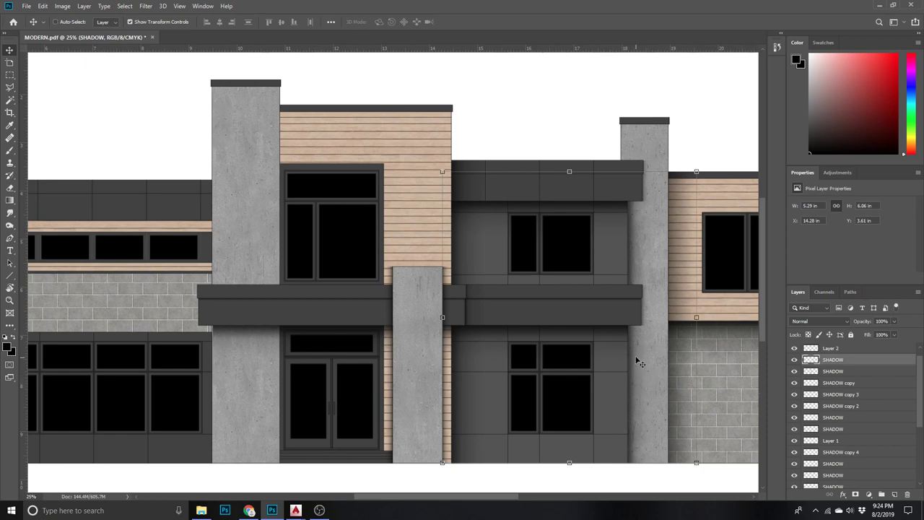
# - Polygonal Lasso the block wall area under the overhang, left of the column
pyautogui.scroll(3, 109, 239)
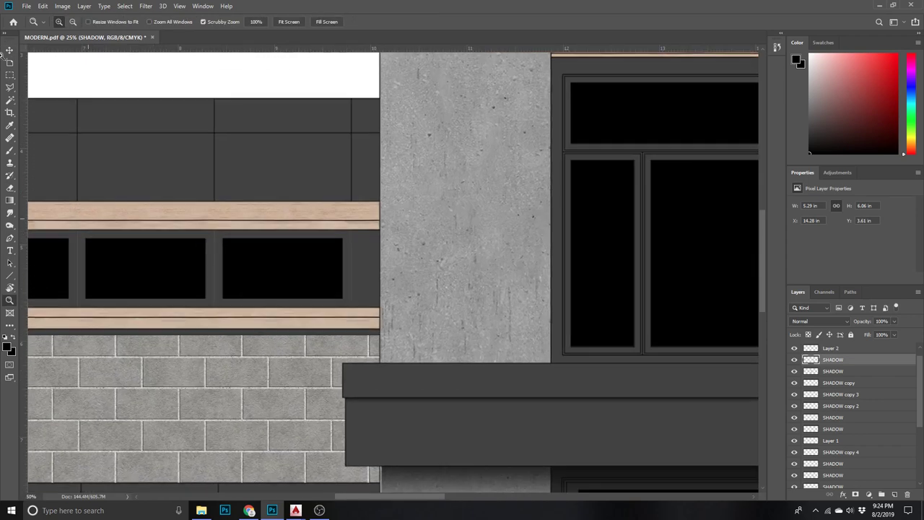
pyautogui.press('l')
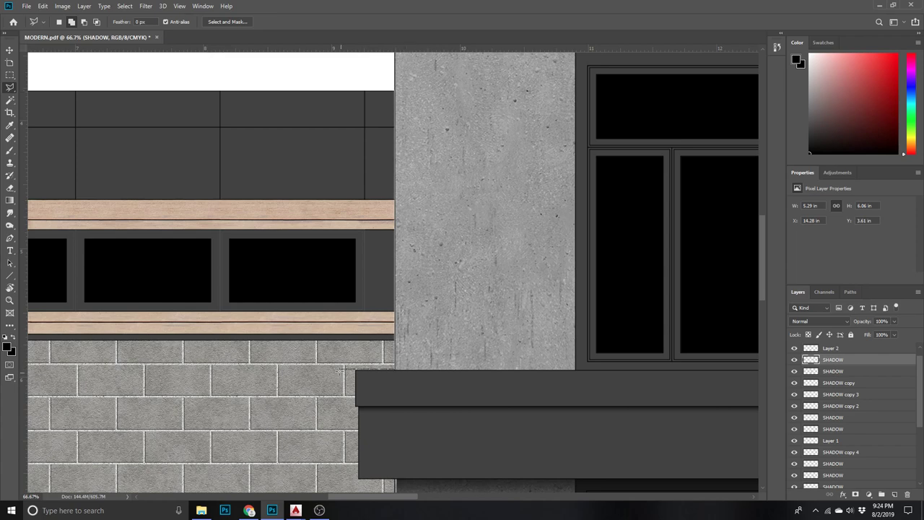
pyautogui.scroll(-3, 246, 417)
pyautogui.click(276, 356)
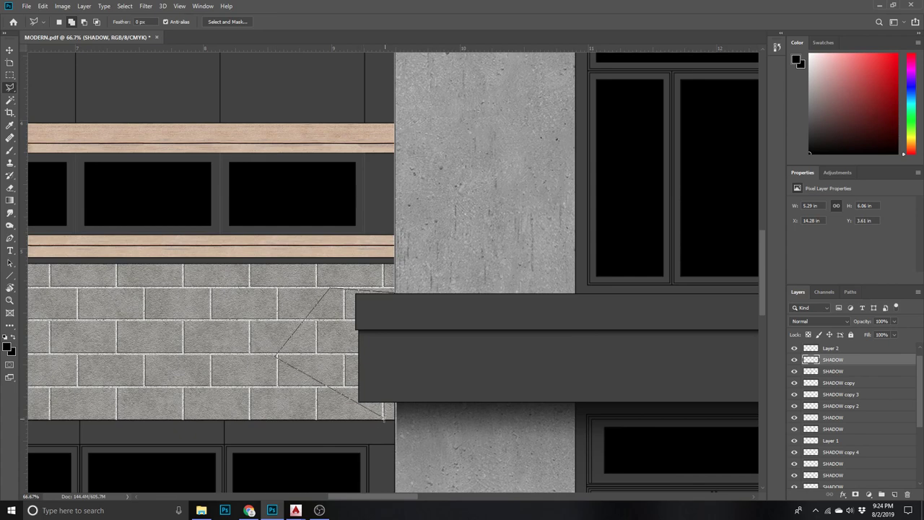
pyautogui.scroll(-7, 400, 462)
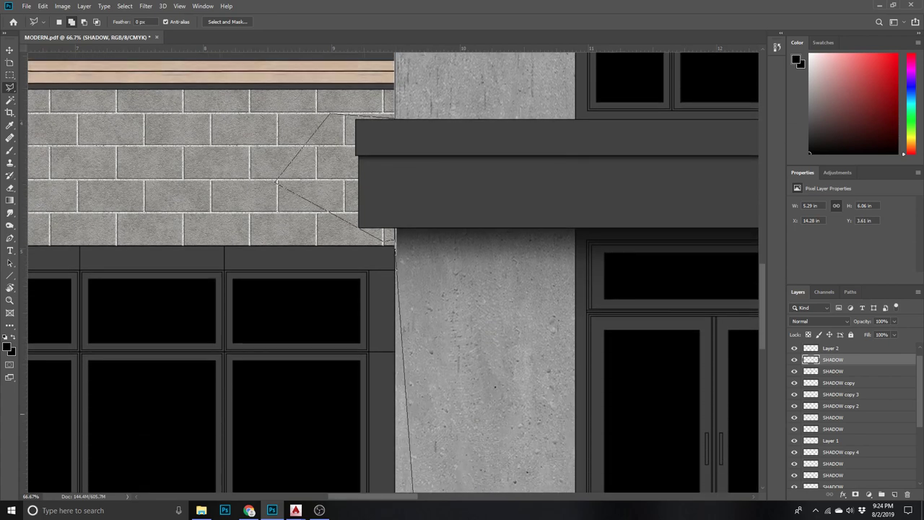
pyautogui.scroll(-8, 400, 419)
pyautogui.scroll(-2, 398, 369)
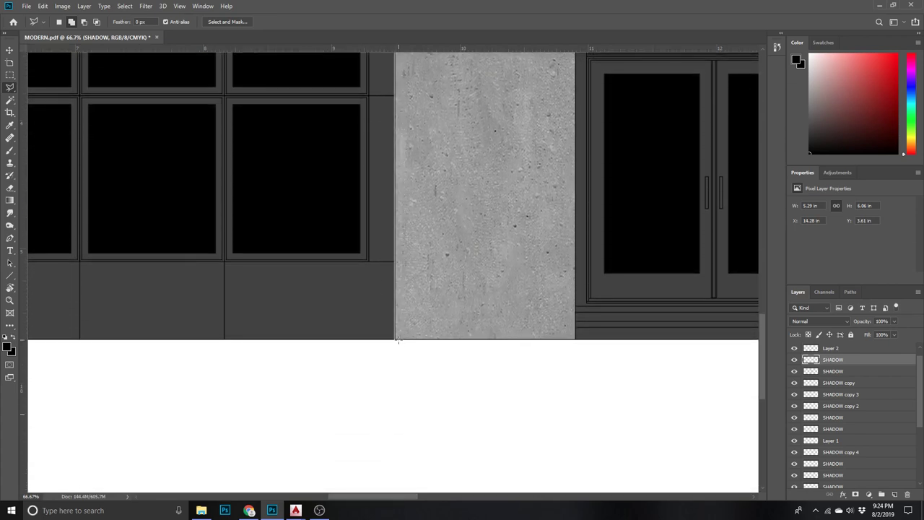
pyautogui.scroll(3, 166, 375)
pyautogui.scroll(8, 217, 288)
pyautogui.scroll(1, 260, 109)
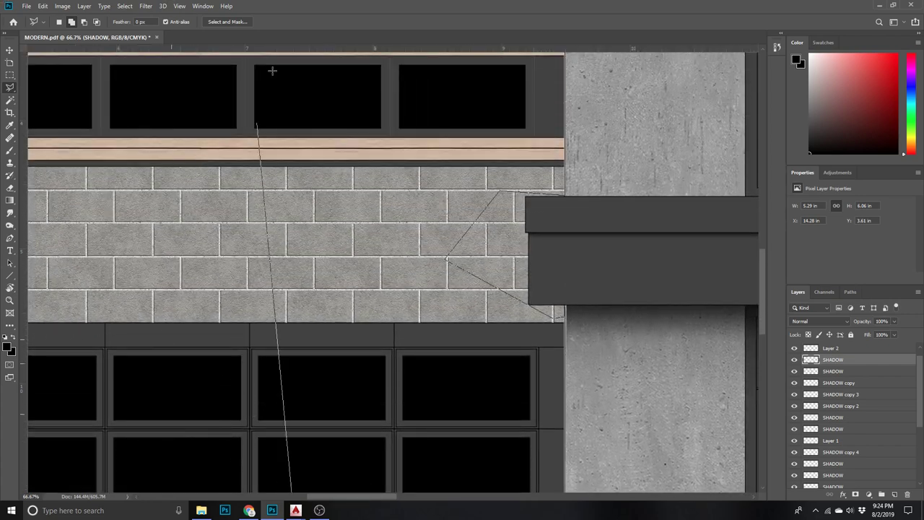
pyautogui.scroll(8, 274, 44)
pyautogui.scroll(4, 398, 275)
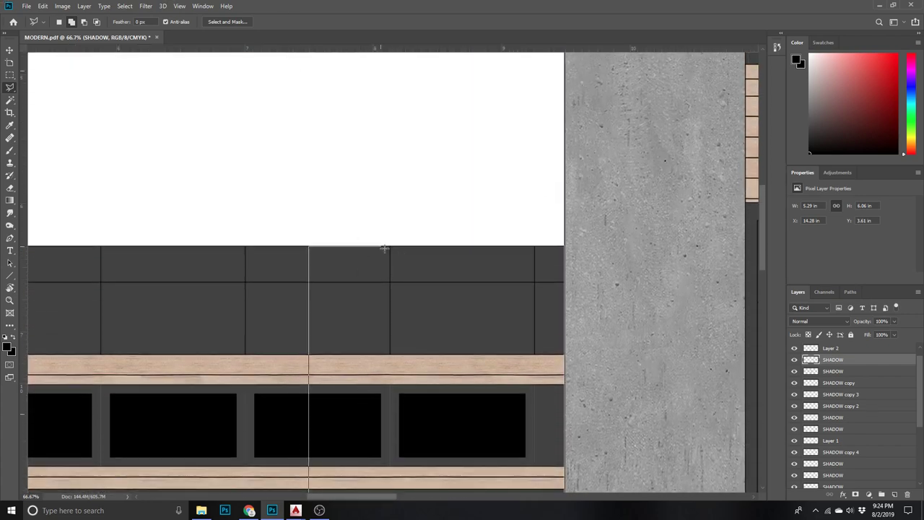
pyautogui.doubleClick(563, 247)
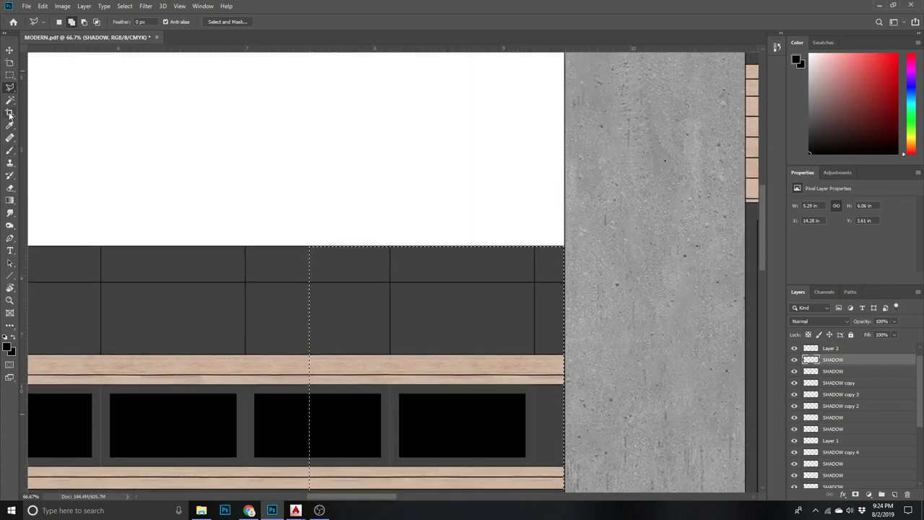
# - Make the LINES layer active and zoom out over the facade
pyautogui.press('w')
pyautogui.scroll(-3, 852, 385)
pyautogui.scroll(5, 845, 388)
pyautogui.click(831, 348)
pyautogui.scroll(-5, 432, 396)
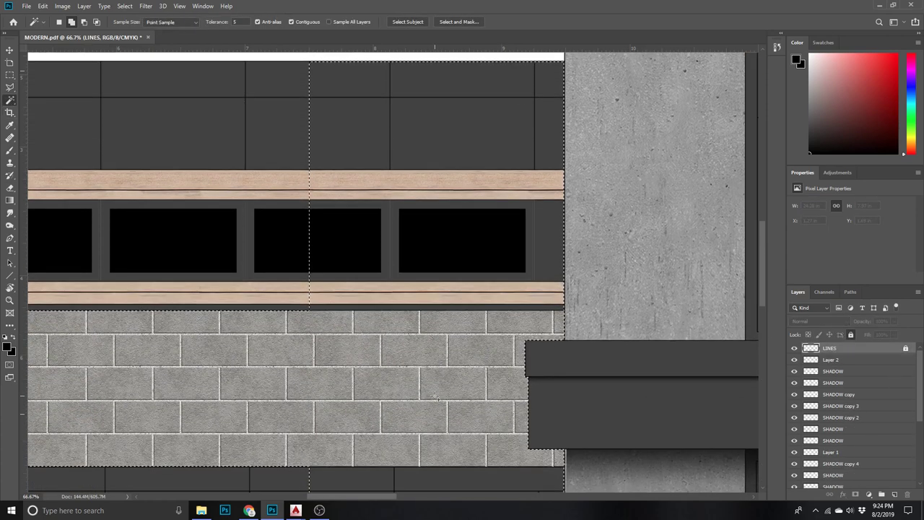
pyautogui.press('z')
pyautogui.keyDown('alt'); pyautogui.click(430, 363); pyautogui.keyUp('alt')
pyautogui.scroll(-3, 444, 369)
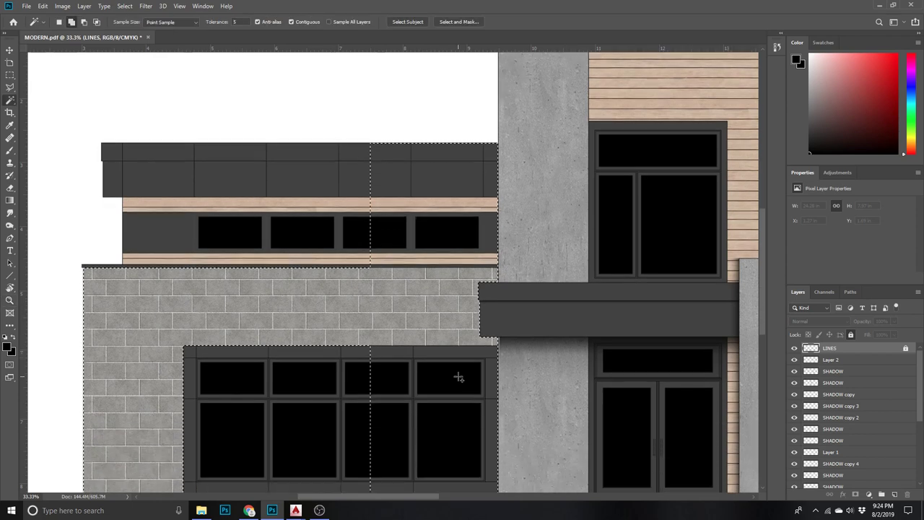
# - Add a new layer named SHADOW directly beneath LINES
pyautogui.scroll(-2, 635, 434)
pyautogui.press('w')
pyautogui.click(896, 494)
pyautogui.doubleClick(830, 348)
pyautogui.write('SHADOW')
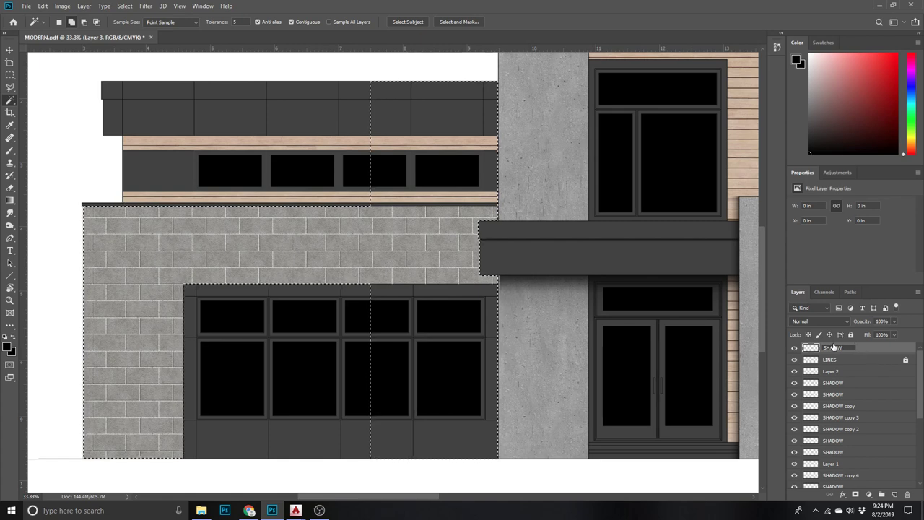
pyautogui.press('Return')
pyautogui.moveTo(838, 351); pyautogui.dragTo(852, 364)
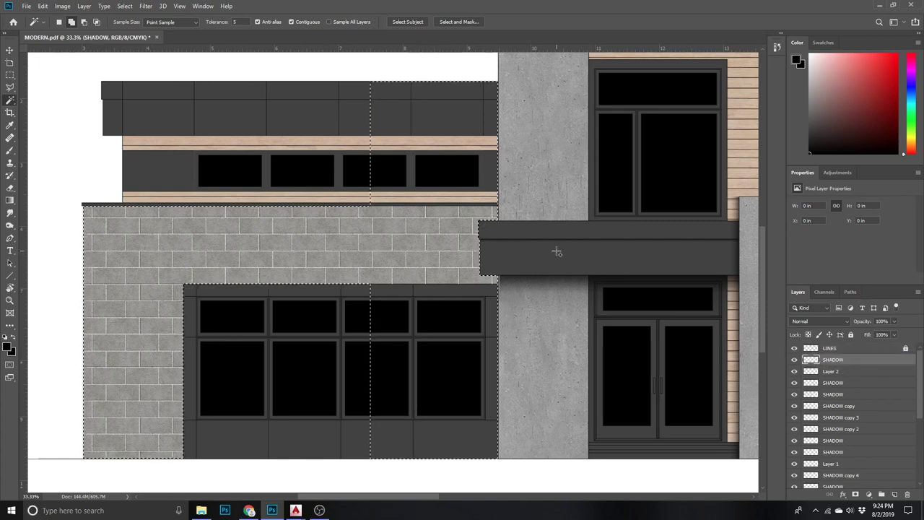
# - Fill the selection beside the column with a gradient shadow, then deselect
pyautogui.click(9, 201)
pyautogui.scroll(2, 586, 254)
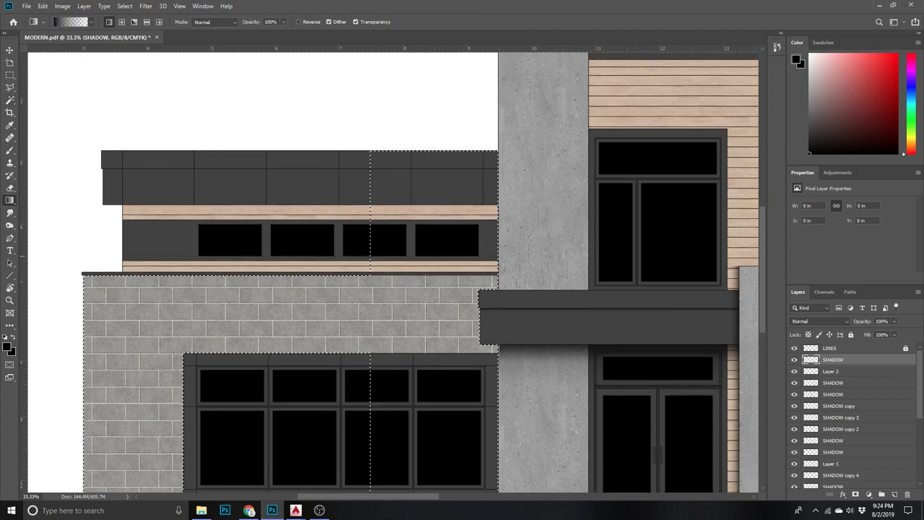
pyautogui.moveTo(456, 244)
pyautogui.mouseDown()
pyautogui.moveTo(457, 254)
pyautogui.moveTo(481, 249)
pyautogui.mouseUp()
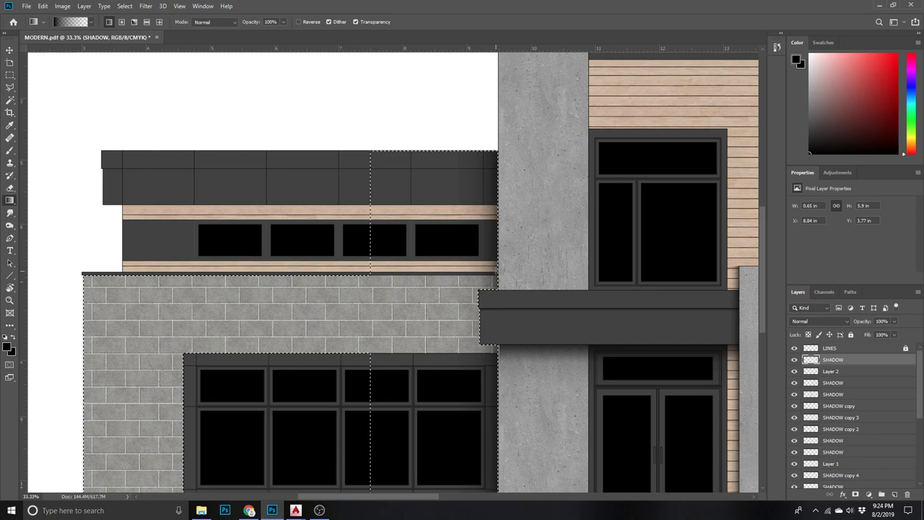
pyautogui.hotkey('ctrl', 'd')
pyautogui.press('z')
pyautogui.keyDown('alt'); pyautogui.click(476, 261); pyautogui.keyUp('alt')
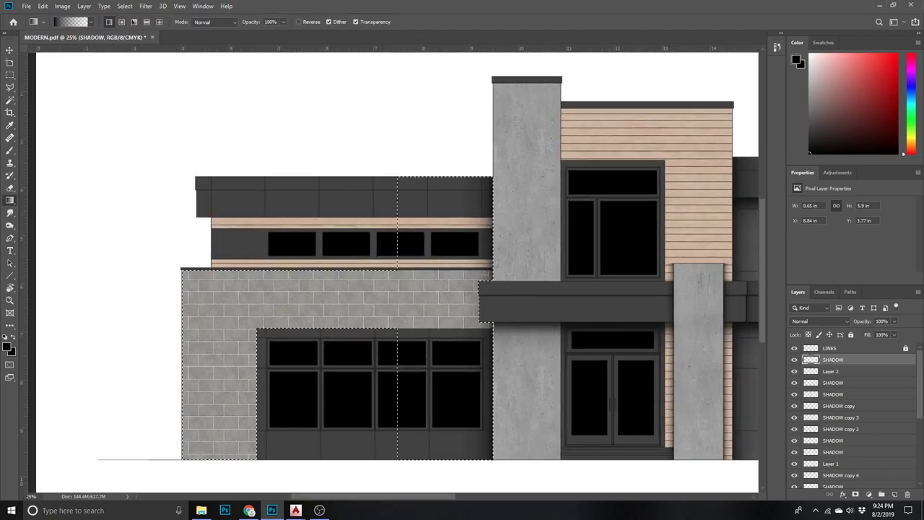
pyautogui.moveTo(699, 282); pyautogui.dragTo(367, 280)
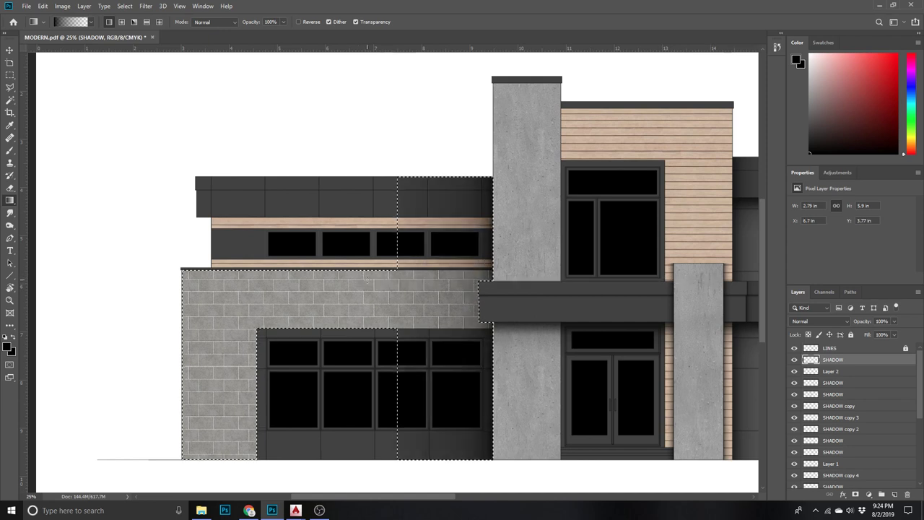
pyautogui.hotkey('ctrl', 'z')
pyautogui.moveTo(445, 304); pyautogui.dragTo(419, 305)
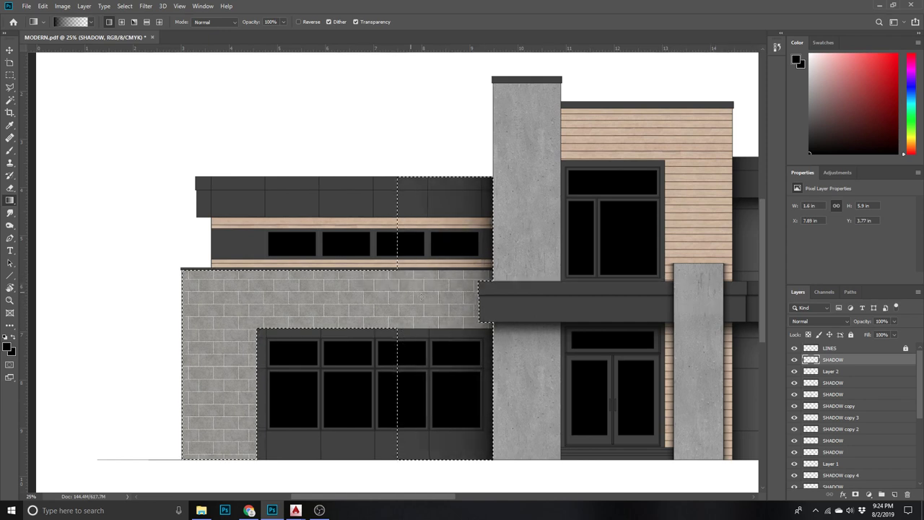
pyautogui.hotkey('ctrl', 'd')
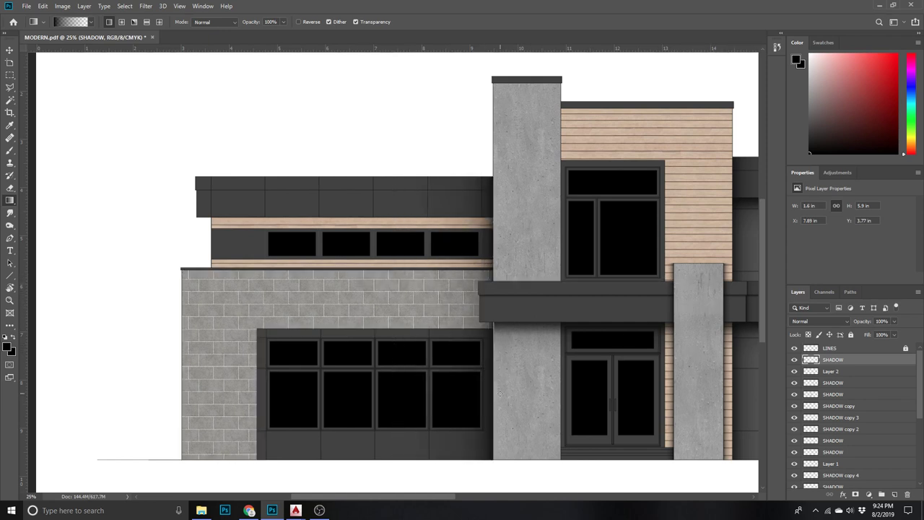
# - Zoom in on the brick wall and marquee the garage window opening
pyautogui.press('z')
pyautogui.moveTo(307, 332); pyautogui.dragTo(347, 334)
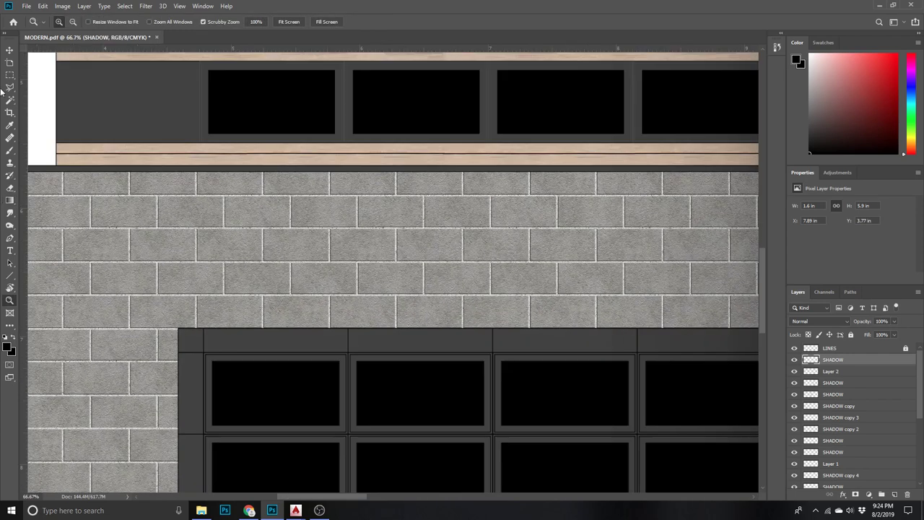
pyautogui.click(8, 75)
pyautogui.moveTo(178, 327); pyautogui.dragTo(443, 377)
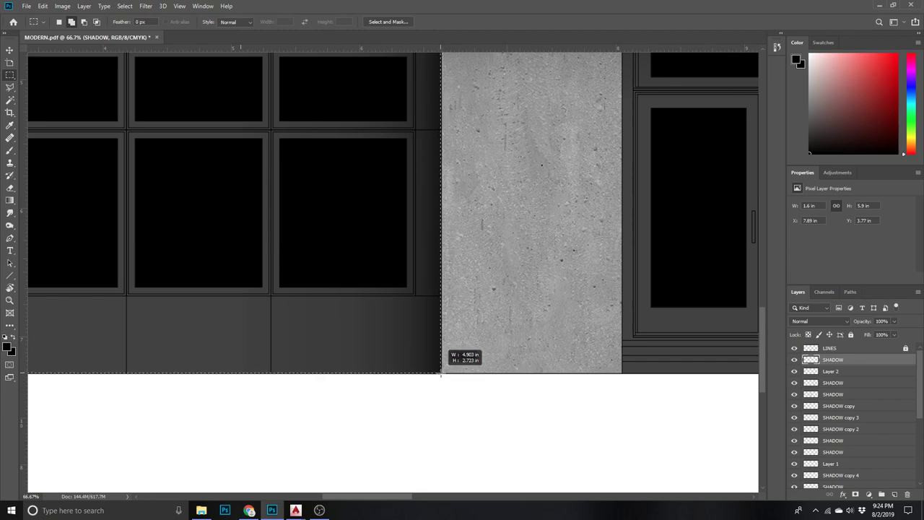
# - On a new layer, gradient-shade the garage opening's top and side edges
pyautogui.moveTo(444, 376); pyautogui.dragTo(446, 379)
pyautogui.press('z')
pyautogui.keyDown('alt'); pyautogui.click(571, 389); pyautogui.keyUp('alt')
pyautogui.press('g')
pyautogui.click(894, 494)
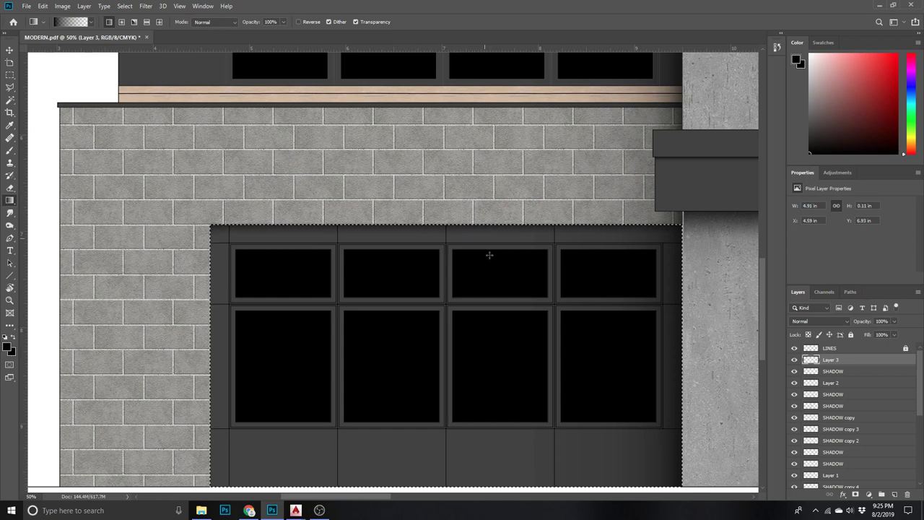
pyautogui.moveTo(478, 192); pyautogui.dragTo(489, 254)
pyautogui.moveTo(197, 292); pyautogui.dragTo(218, 292)
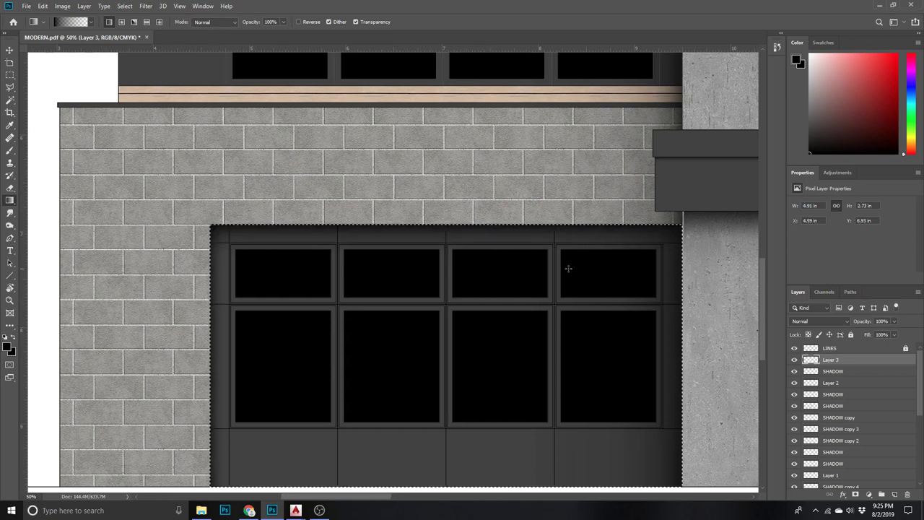
# - Deselect, check the shading, and zoom in on the upper fascia
pyautogui.hotkey('ctrl', 'd')
pyautogui.press('z')
pyautogui.keyDown('alt'); pyautogui.click(408, 379); pyautogui.keyUp('alt')
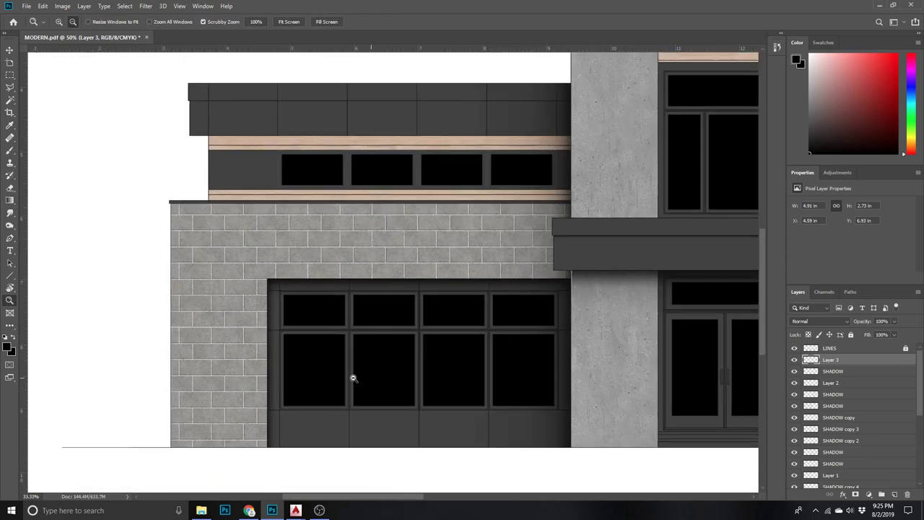
pyautogui.keyDown('alt'); pyautogui.click(354, 378); pyautogui.keyUp('alt')
pyautogui.click(302, 276)
pyautogui.click(242, 254)
pyautogui.click(242, 254)
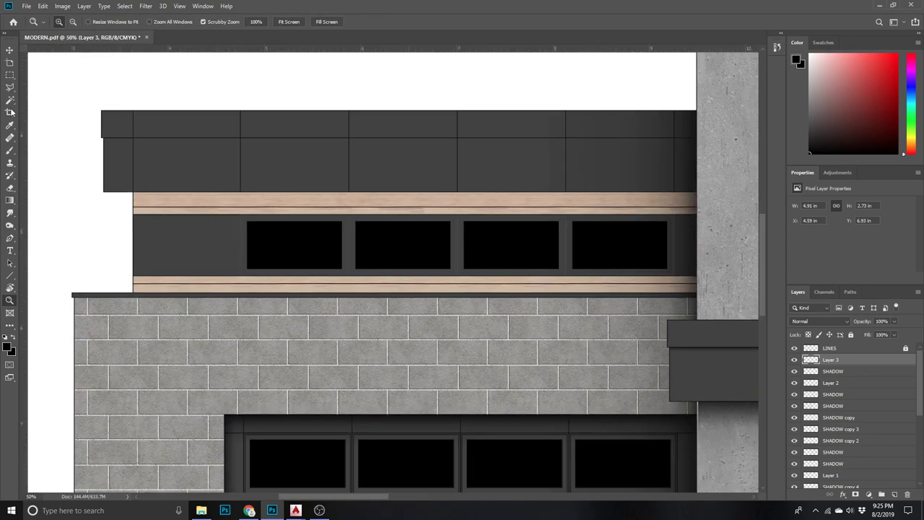
pyautogui.click(142, 74)
pyautogui.click(142, 74)
pyautogui.press('m')
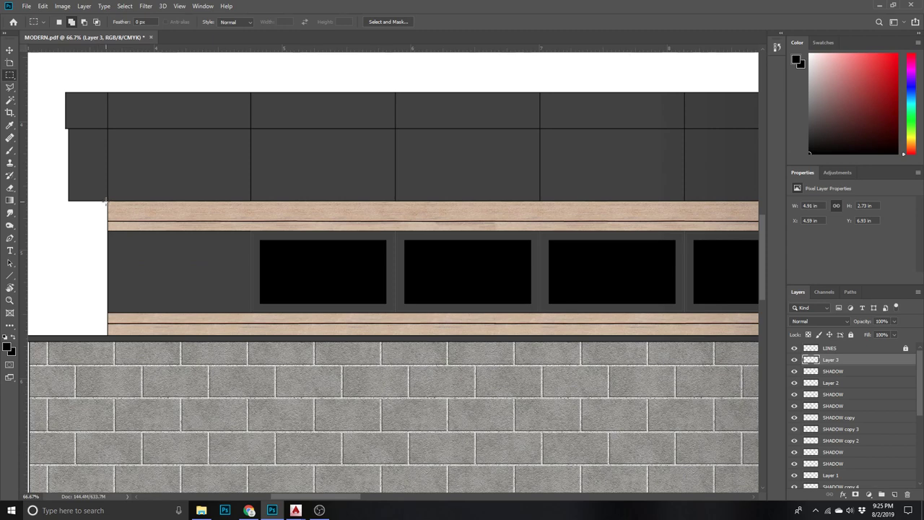
# - Select the wood band and upper window strip and shade its top with a gradient on new Layer 4
pyautogui.moveTo(107, 200); pyautogui.dragTo(484, 336)
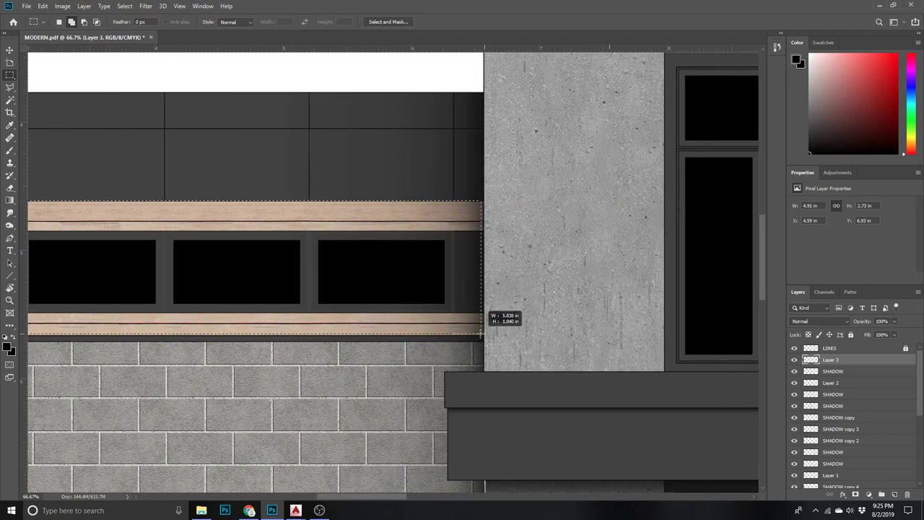
pyautogui.moveTo(483, 335); pyautogui.dragTo(483, 336)
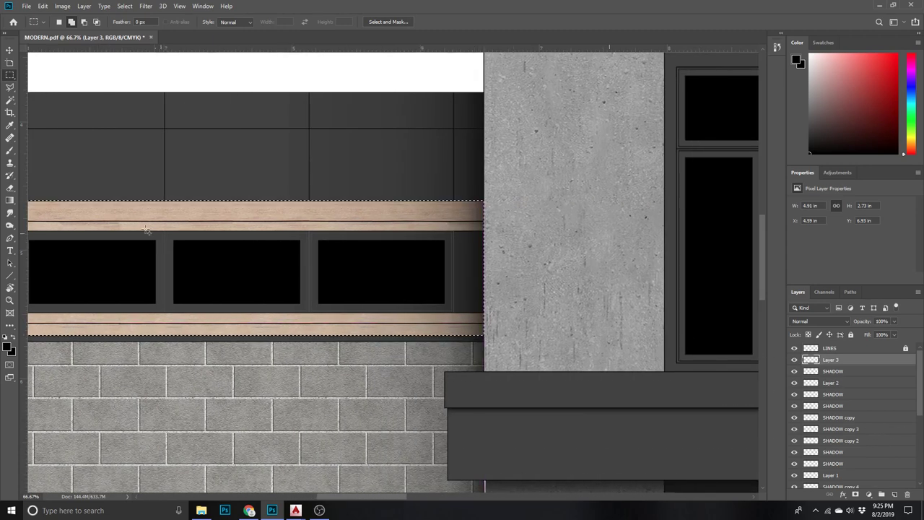
pyautogui.click(9, 201)
pyautogui.click(895, 494)
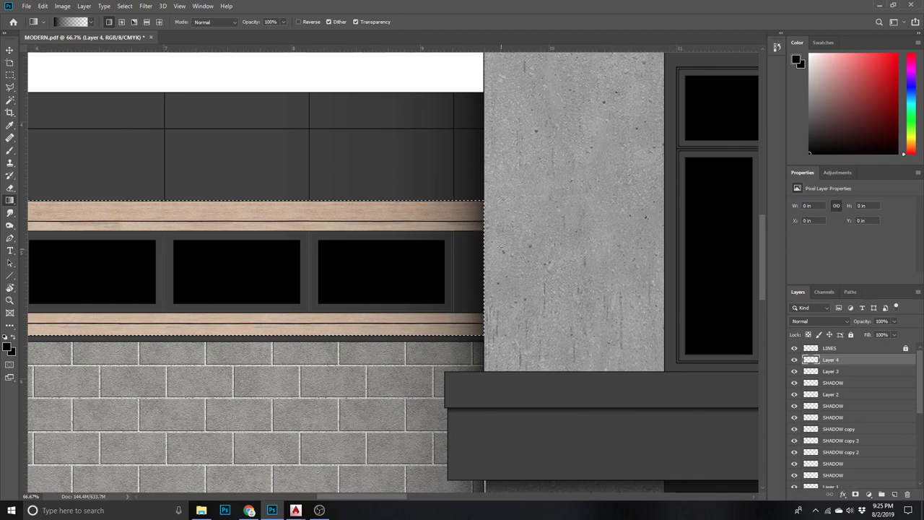
pyautogui.moveTo(412, 170); pyautogui.dragTo(411, 251)
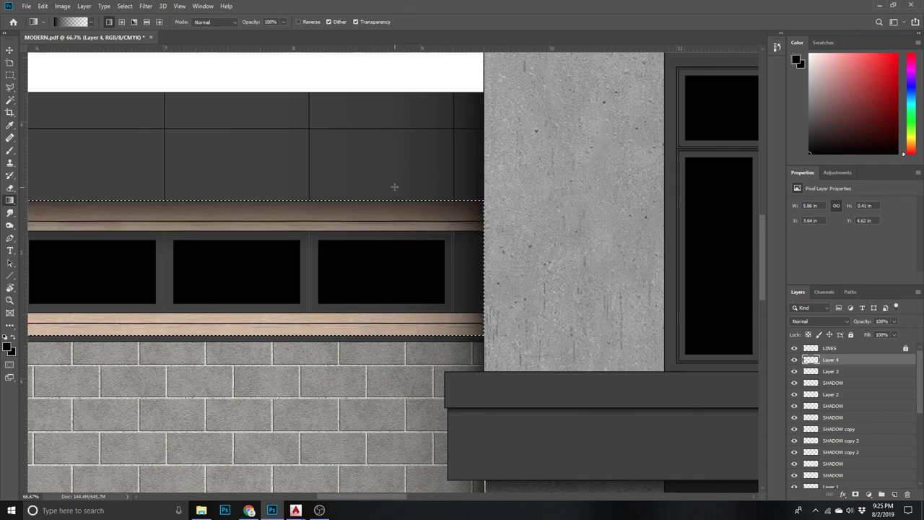
pyautogui.hotkey('ctrl', 'z')
pyautogui.moveTo(405, 235); pyautogui.dragTo(390, 205)
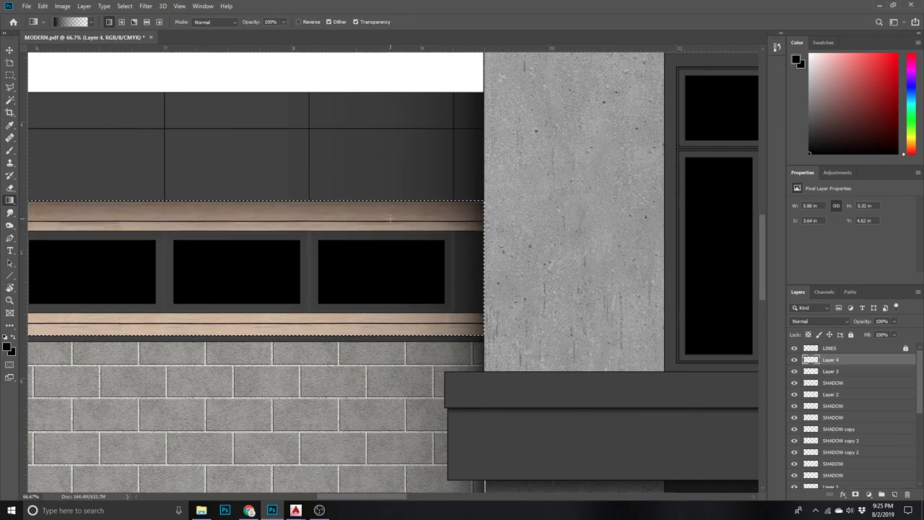
pyautogui.moveTo(388, 113); pyautogui.dragTo(397, 207)
pyautogui.hotkey('ctrl', 'd')
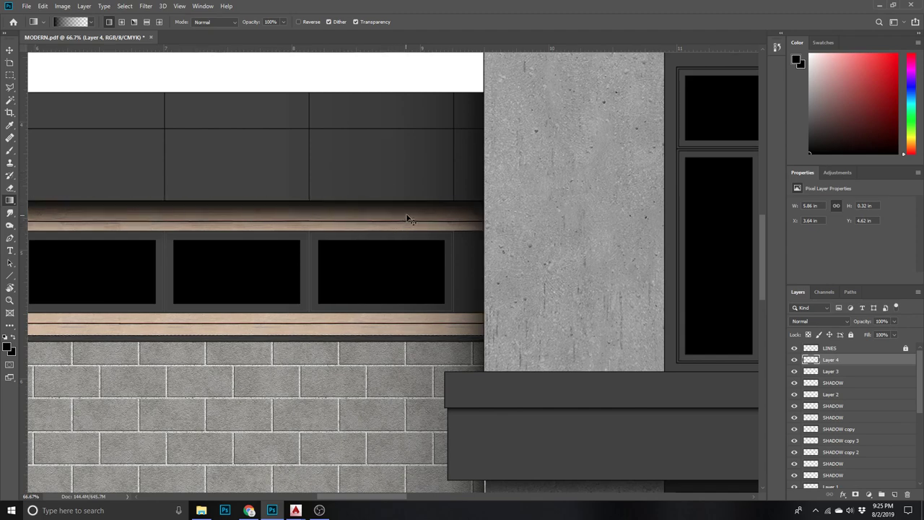
# - Extend the gradient shadow further down the wood-and-window band
pyautogui.press('z')
pyautogui.keyDown('alt'); pyautogui.click(505, 274); pyautogui.keyUp('alt')
pyautogui.keyDown('alt'); pyautogui.click(521, 284); pyautogui.keyUp('alt')
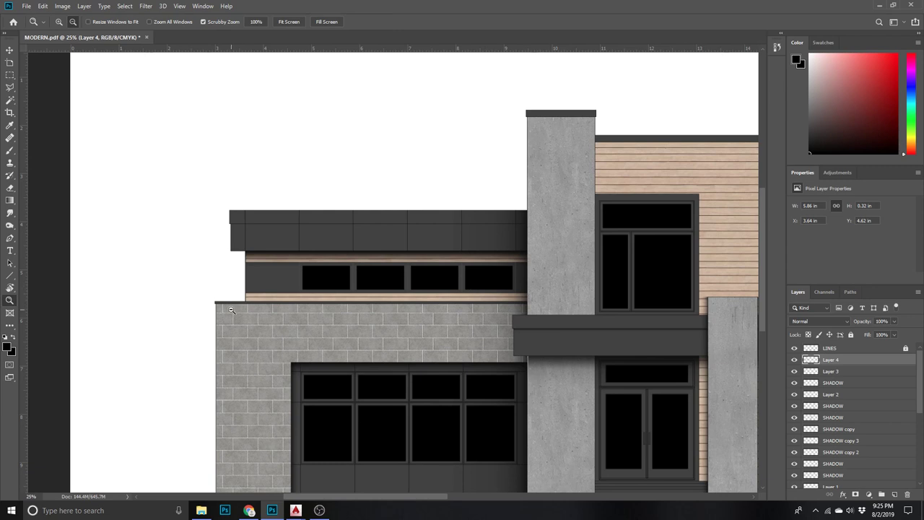
pyautogui.click(231, 310)
pyautogui.press('g')
pyautogui.moveTo(407, 302)
pyautogui.mouseDown()
pyautogui.moveTo(407, 286)
pyautogui.moveTo(406, 296)
pyautogui.mouseUp()
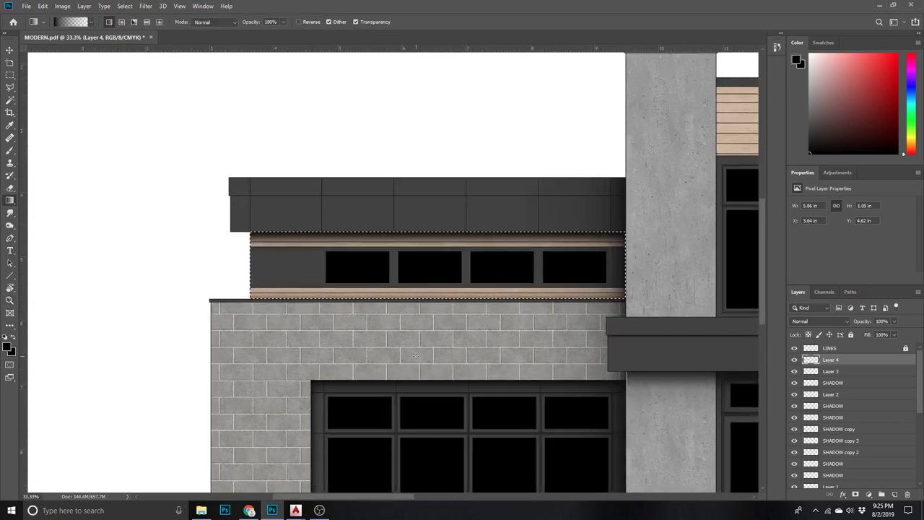
pyautogui.hotkey('ctrl', 'd')
# - Zoom in on the upper fascia and activate the LINES layer for Magic Wand selection
pyautogui.press('z')
pyautogui.keyDown('alt'); pyautogui.click(196, 316); pyautogui.keyUp('alt')
pyautogui.keyDown('alt'); pyautogui.click(196, 320); pyautogui.keyUp('alt')
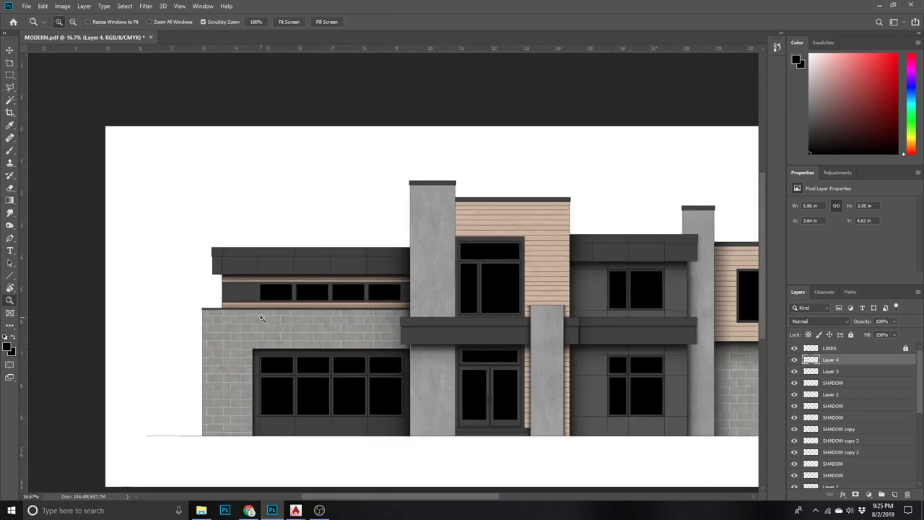
pyautogui.click(230, 234)
pyautogui.click(230, 234)
pyautogui.press('w')
pyautogui.click(840, 348)
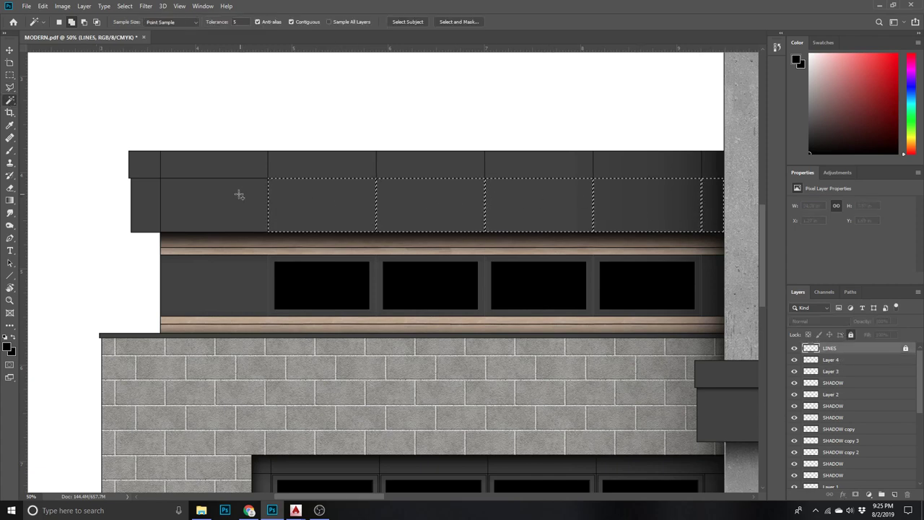
# - Create a cleared layer named SHADOW and draw a dark gradient along the fascia selection's top edge
pyautogui.press('g')
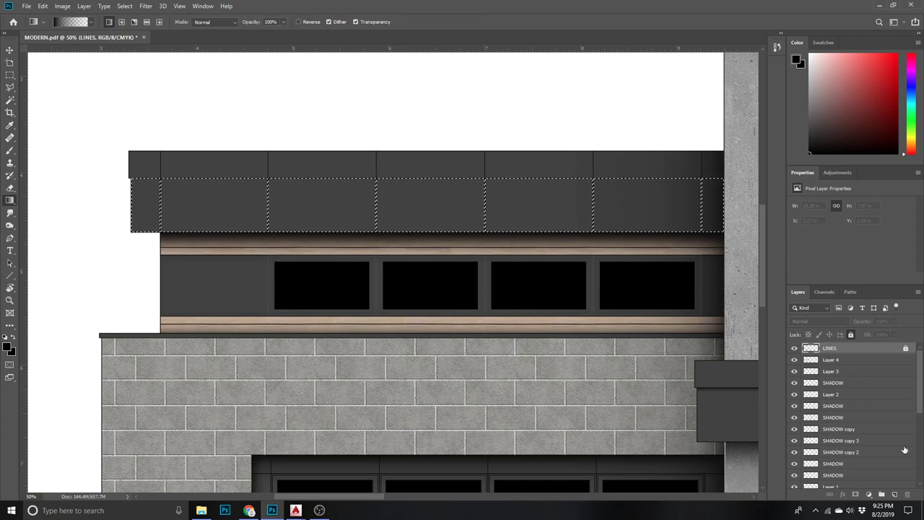
pyautogui.click(838, 360)
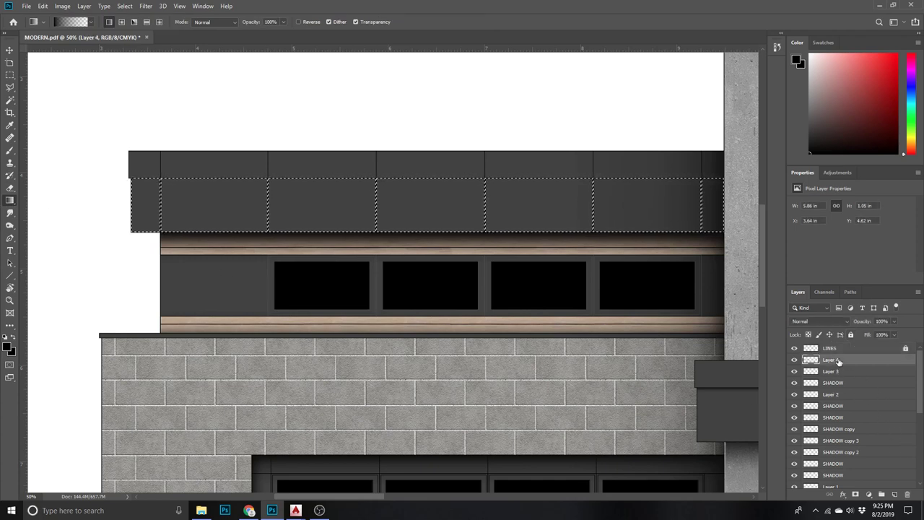
pyautogui.hotkey('ctrl', 'shift', 'alt', 'n')
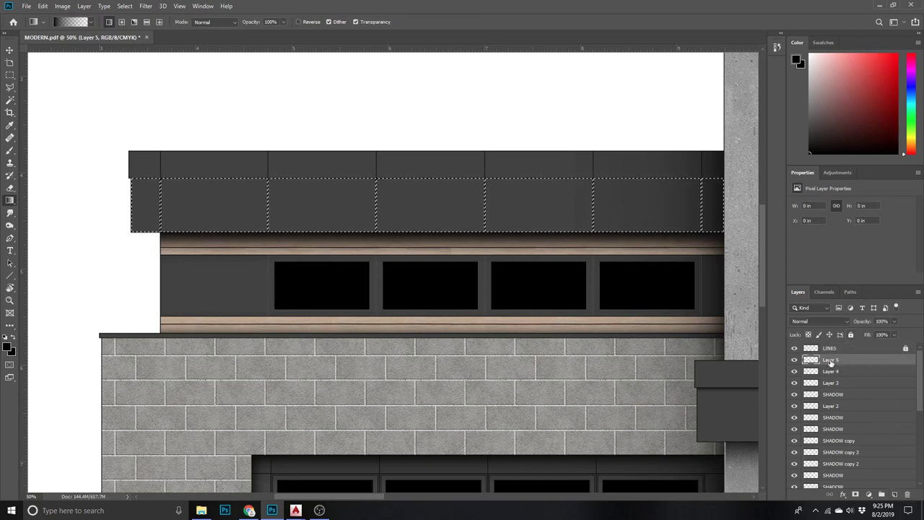
pyautogui.write('SHADOW')
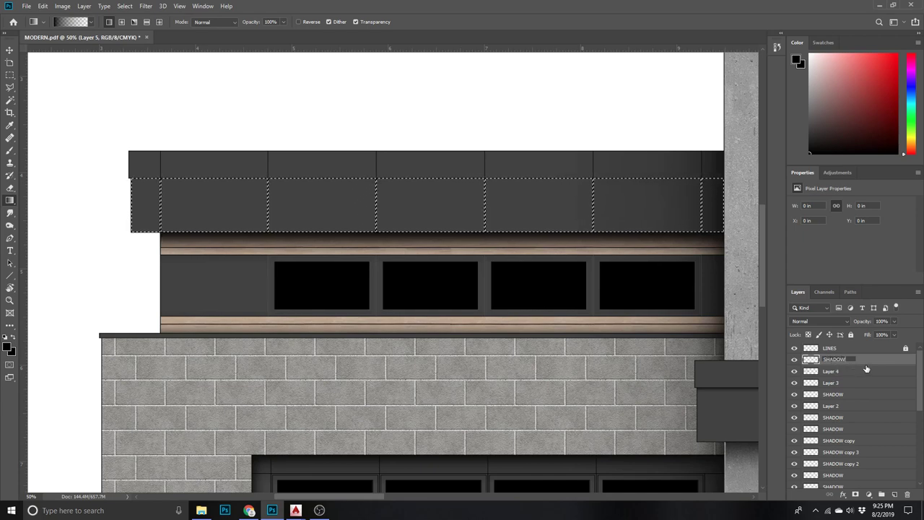
pyautogui.press('Return')
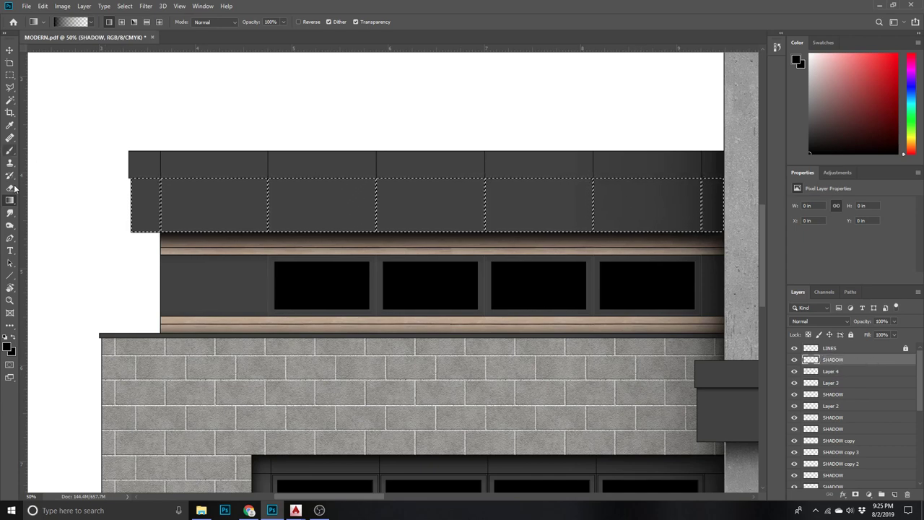
pyautogui.hotkey('ctrl', 'z')
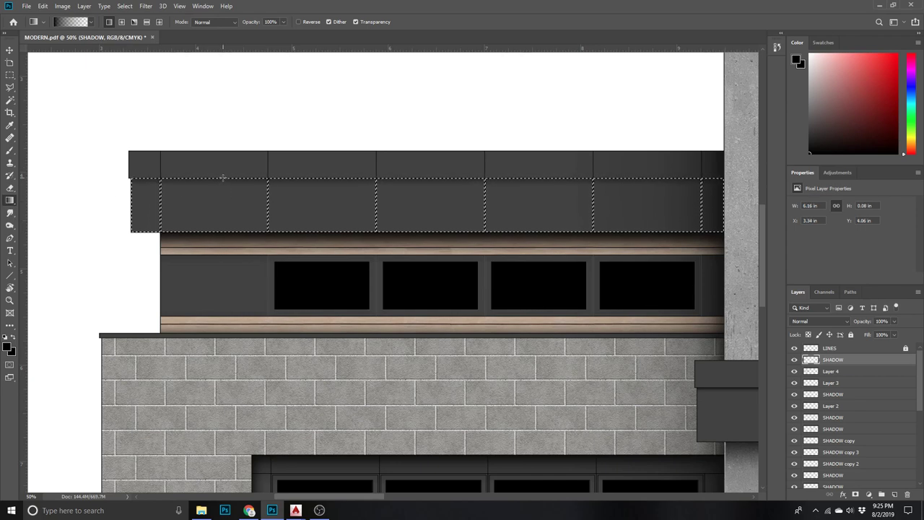
pyautogui.moveTo(222, 178); pyautogui.dragTo(222, 184)
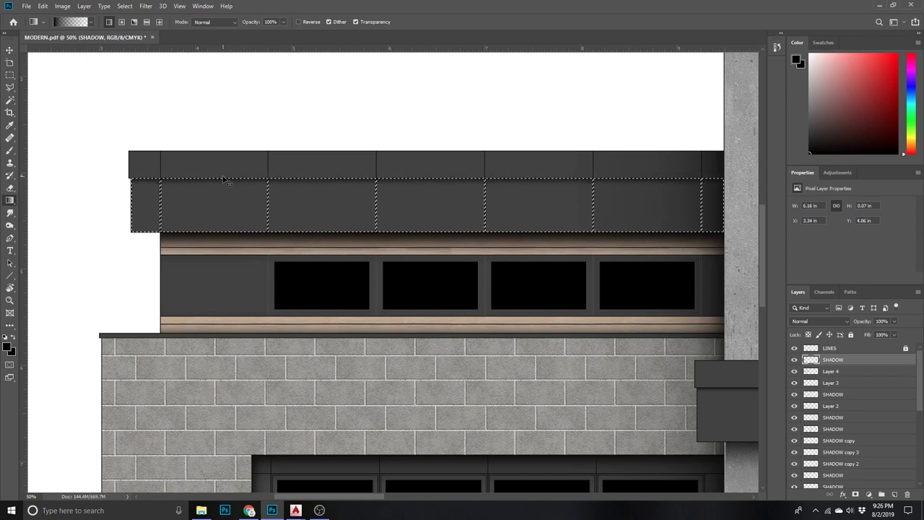
# - Thin the fascia shadow to a narrow strip by pulling its bottom edge up
pyautogui.press('z')
pyautogui.keyDown('alt'); pyautogui.click(239, 209); pyautogui.keyUp('alt')
pyautogui.keyDown('alt'); pyautogui.click(165, 233); pyautogui.keyUp('alt')
pyautogui.keyDown('alt'); pyautogui.click(223, 226); pyautogui.keyUp('alt')
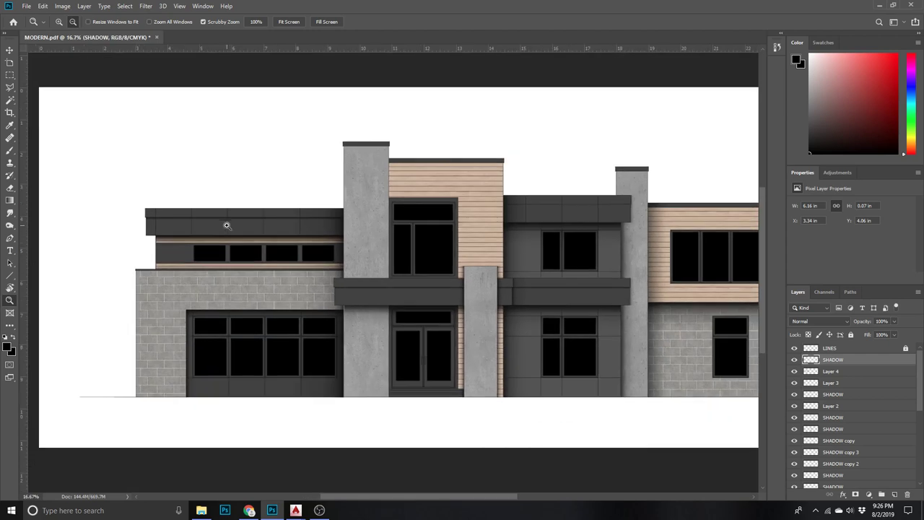
pyautogui.click(222, 227)
pyautogui.press('v')
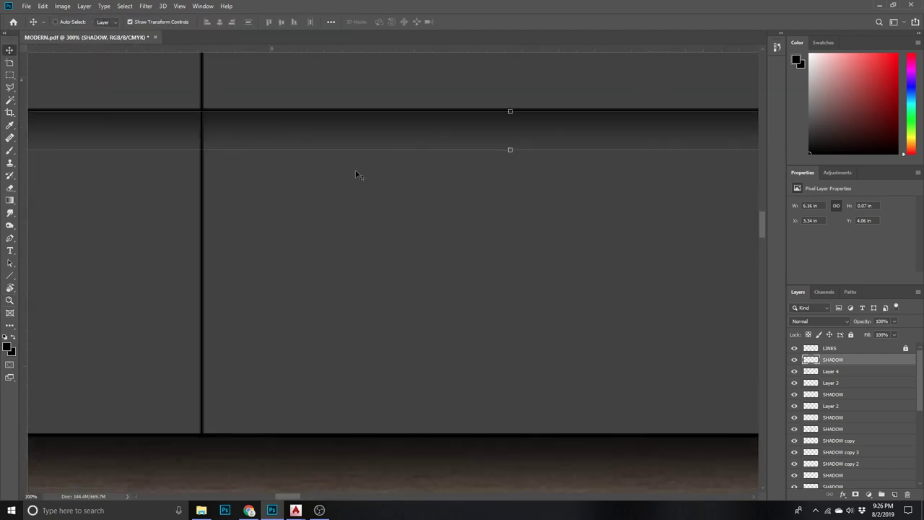
pyautogui.moveTo(510, 149); pyautogui.dragTo(511, 130)
pyautogui.click(461, 22)
pyautogui.press('z')
pyautogui.moveTo(432, 201)
pyautogui.mouseDown()
pyautogui.moveTo(228, 230)
pyautogui.moveTo(564, 184)
pyautogui.mouseUp()
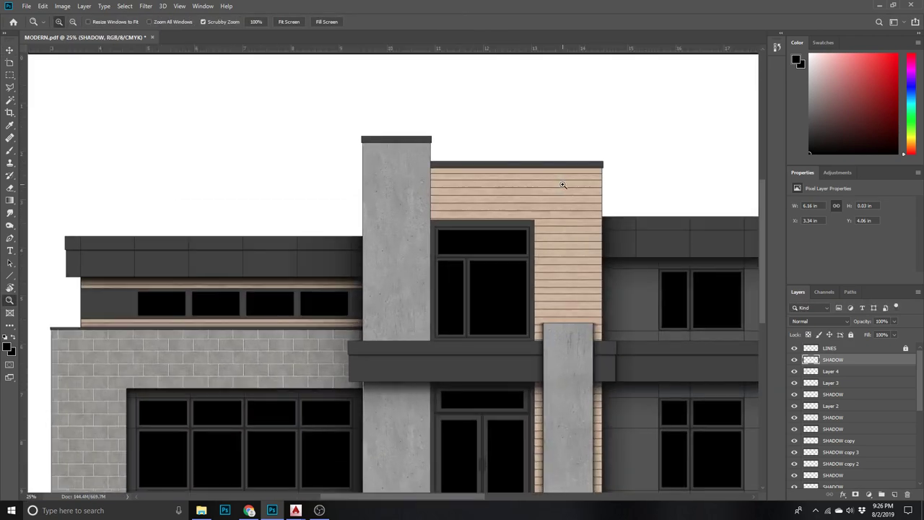
pyautogui.click(365, 382)
# - Stretch the SHADOW copy 4 layer's left edge to the concrete column
pyautogui.press('v')
pyautogui.rightClick(364, 382)
pyautogui.click(364, 382)
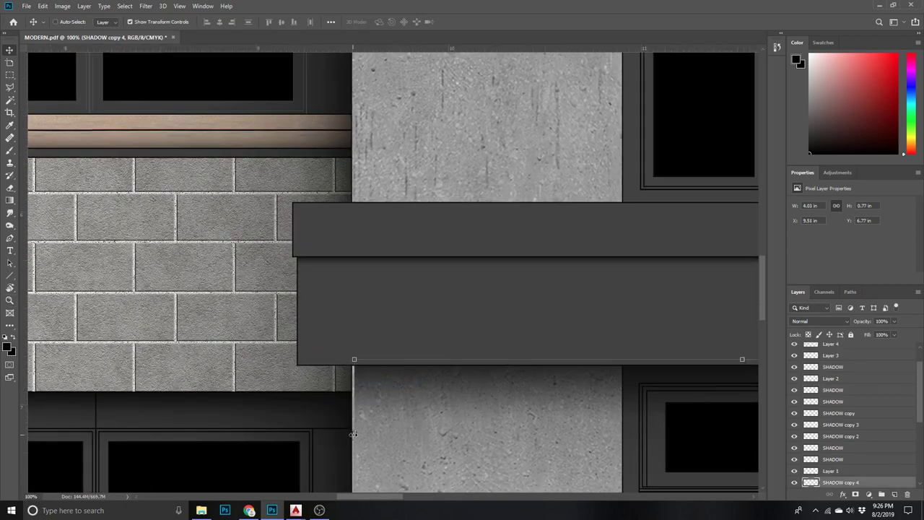
pyautogui.hotkey('ctrl', 't')
pyautogui.moveTo(353, 434); pyautogui.dragTo(365, 424)
pyautogui.hotkey('ctrl', 'z')
pyautogui.moveTo(351, 434); pyautogui.dragTo(348, 434)
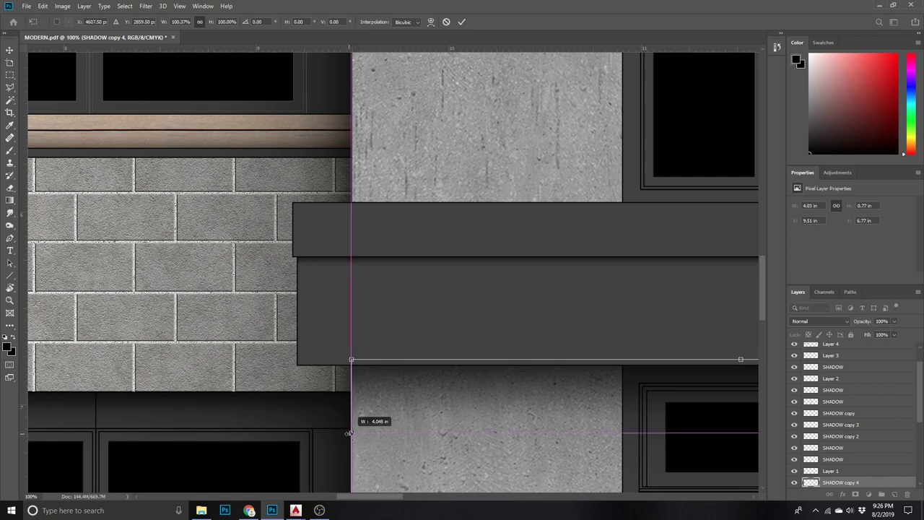
pyautogui.click(463, 22)
# - Zoom out to check the elevation, then zoom in on the upper-left block wall
pyautogui.press('z')
pyautogui.keyDown('alt'); pyautogui.click(299, 311); pyautogui.keyUp('alt')
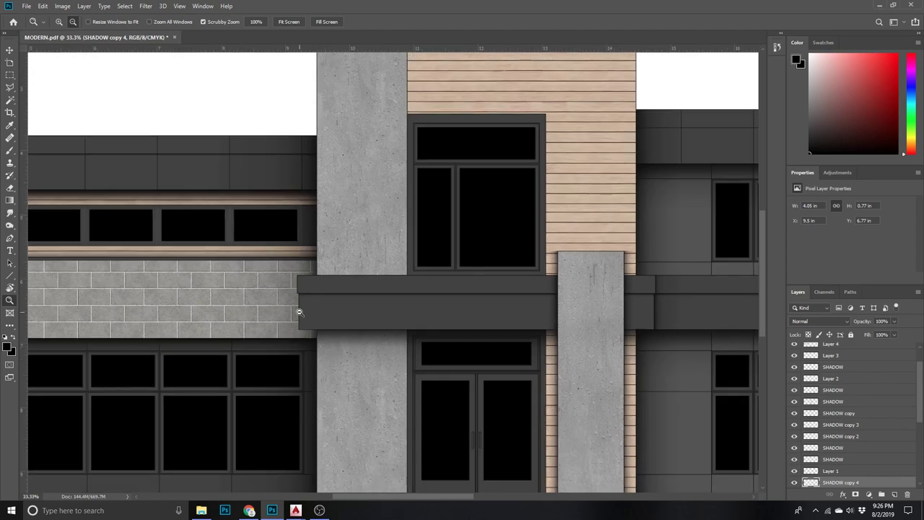
pyautogui.keyDown('alt'); pyautogui.click(299, 311); pyautogui.keyUp('alt')
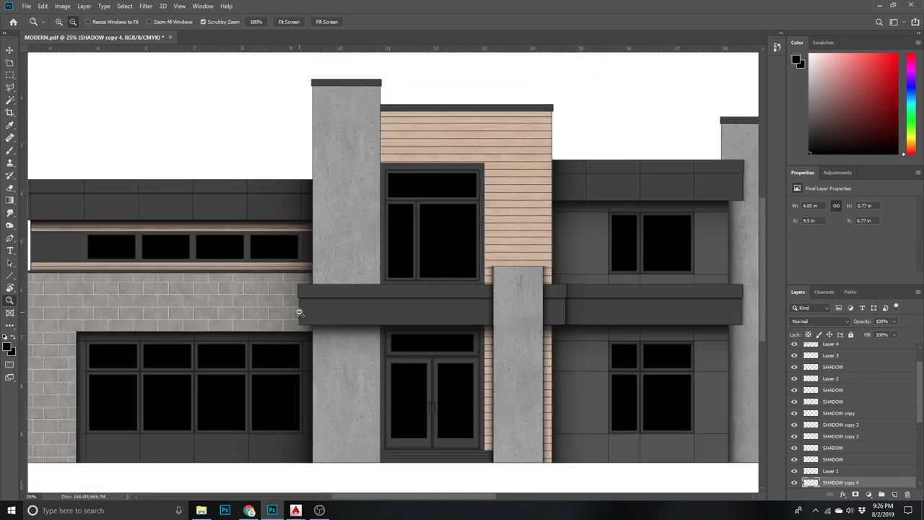
pyautogui.keyDown('alt'); pyautogui.click(300, 311); pyautogui.keyUp('alt')
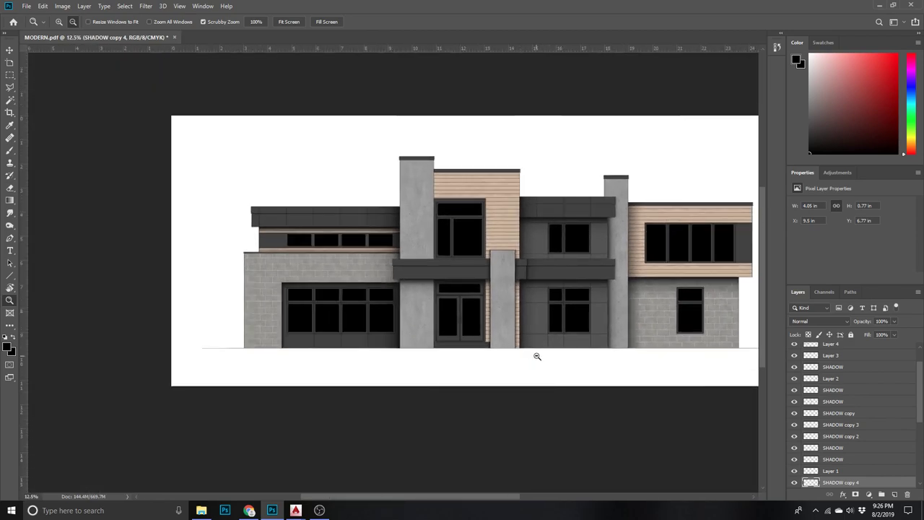
pyautogui.press('v')
pyautogui.hscroll(5, 448, 484)
pyautogui.scroll(3, 320, 291)
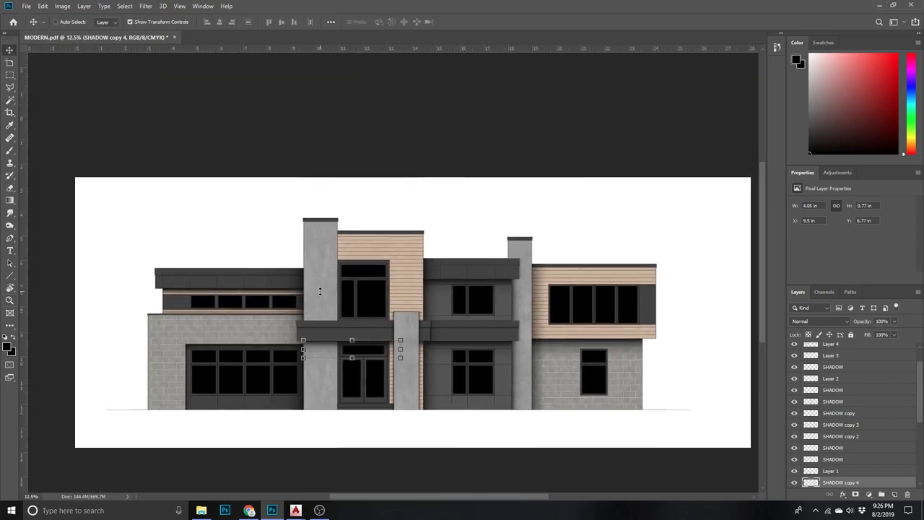
pyautogui.press('z')
pyautogui.click(340, 270)
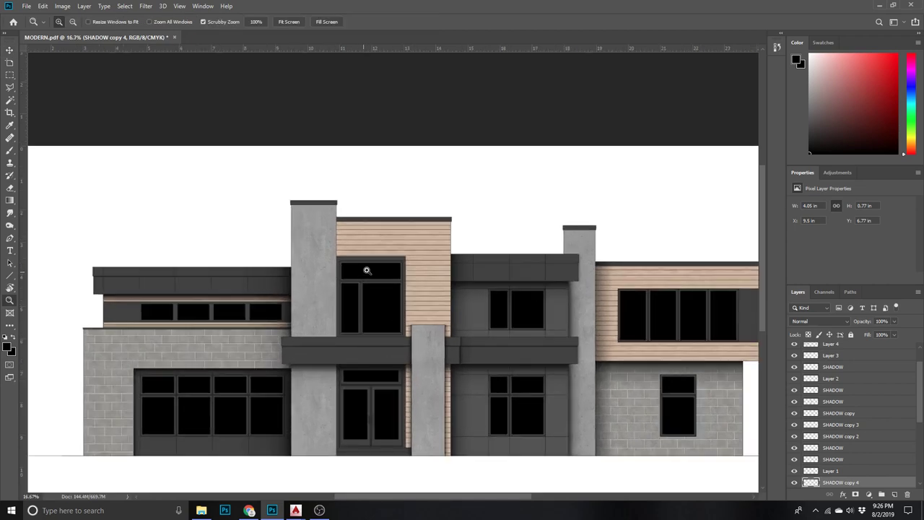
pyautogui.click(92, 343)
pyautogui.click(92, 342)
pyautogui.click(92, 342)
pyautogui.click(91, 342)
pyautogui.click(91, 343)
pyautogui.press('m')
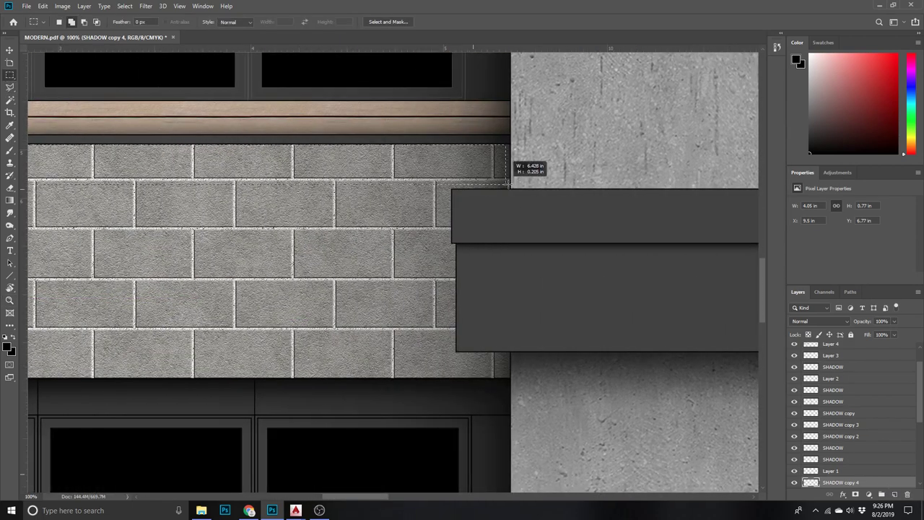
# - Marquee the block wall top and draw a dark gradient shadow on new Layer 5
pyautogui.moveTo(601, 456); pyautogui.dragTo(511, 186)
pyautogui.press('g')
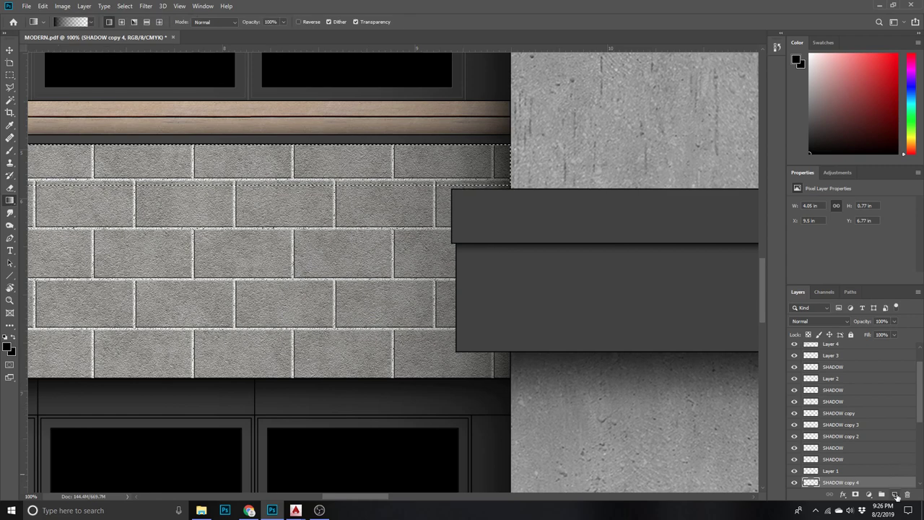
pyautogui.scroll(1, 892, 434)
pyautogui.click(865, 361)
pyautogui.click(896, 496)
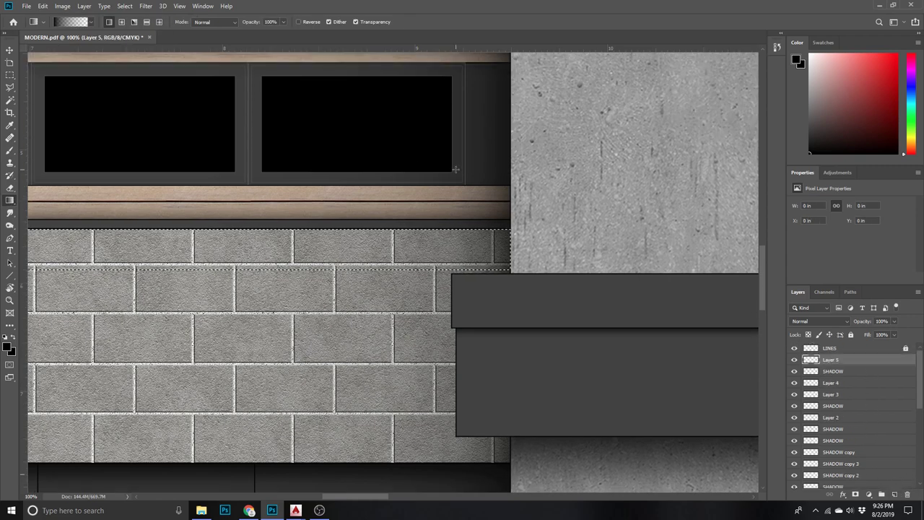
pyautogui.moveTo(430, 234); pyautogui.dragTo(428, 232)
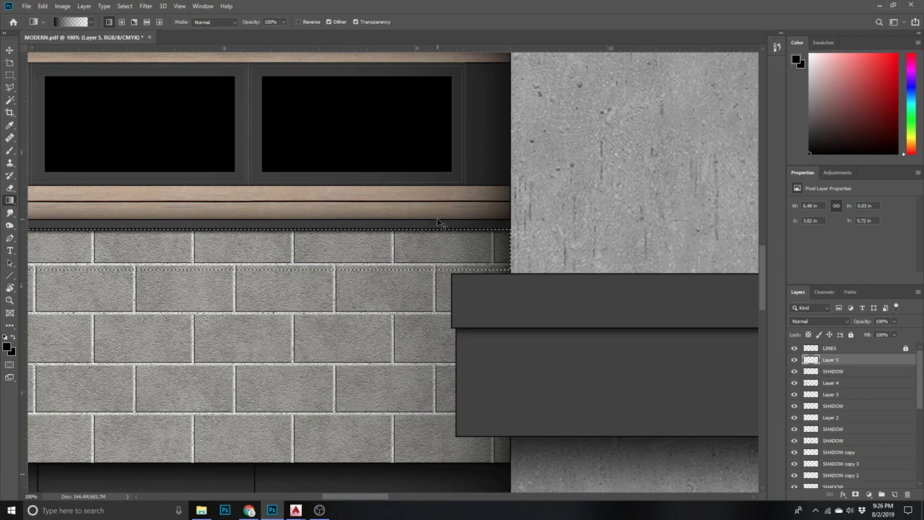
# - Zoom out to review the wall shadow, then zoom in on the chimney and wood block
pyautogui.press('z')
pyautogui.moveTo(488, 238); pyautogui.dragTo(225, 228)
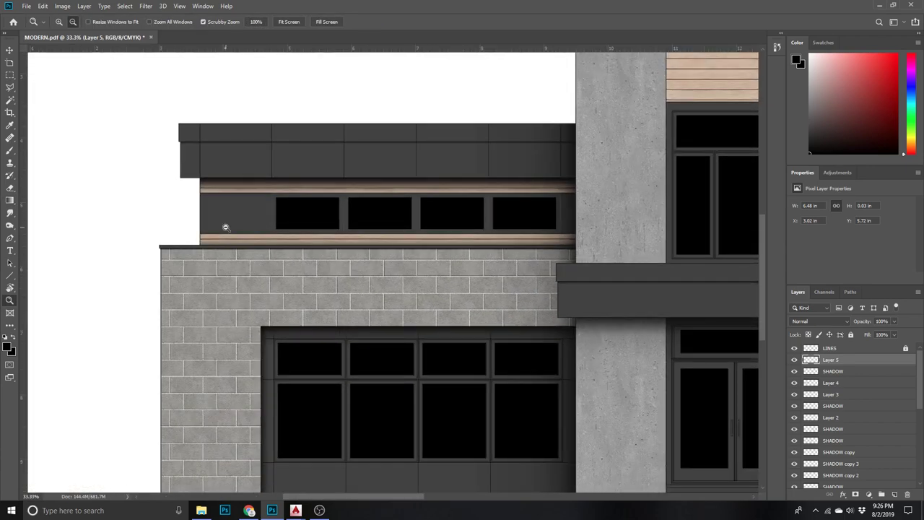
pyautogui.moveTo(153, 255); pyautogui.dragTo(126, 249)
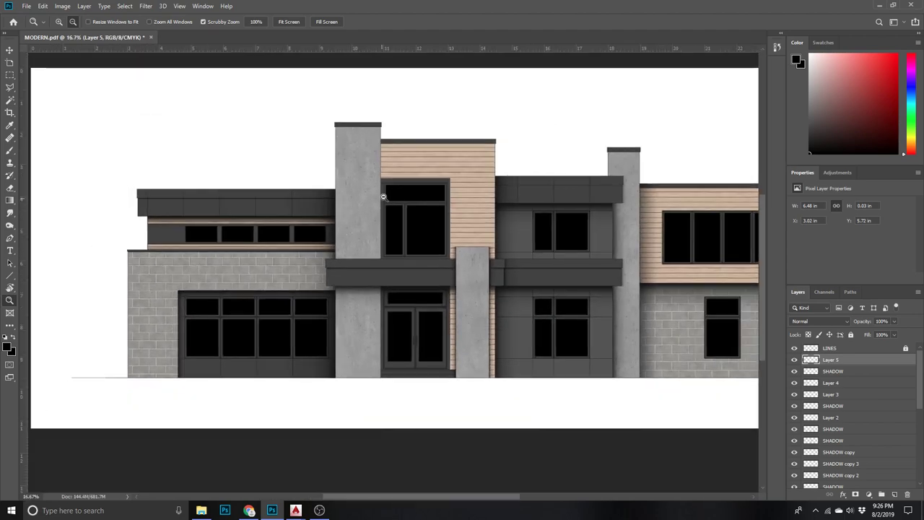
pyautogui.moveTo(191, 263); pyautogui.dragTo(427, 151)
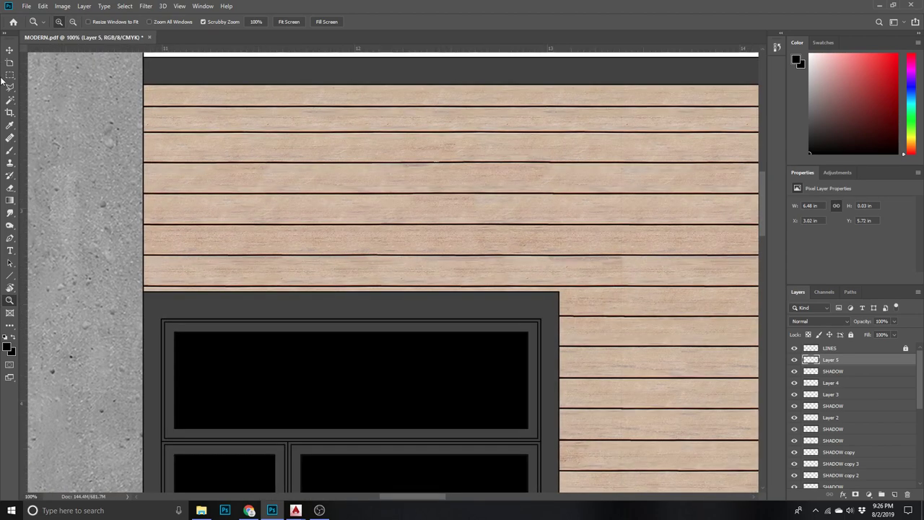
pyautogui.click(9, 75)
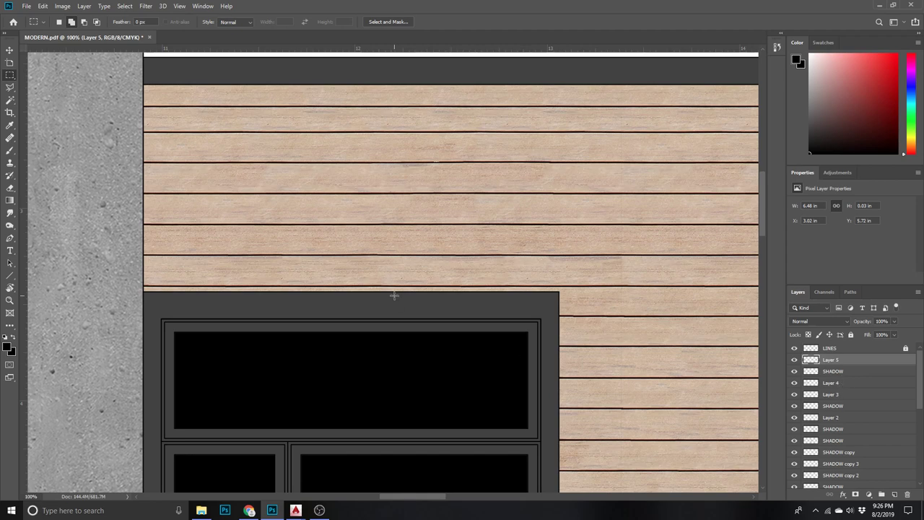
pyautogui.press('z')
pyautogui.moveTo(394, 296); pyautogui.dragTo(378, 444)
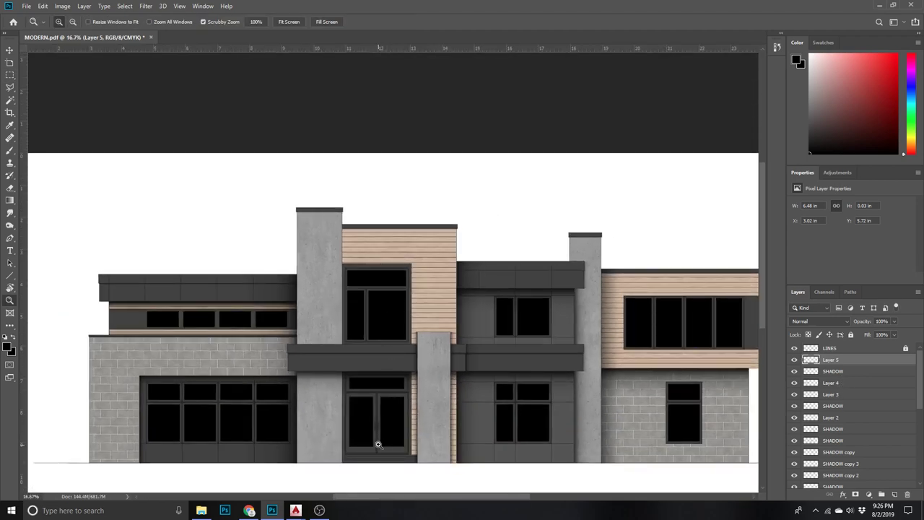
pyautogui.click(336, 313)
pyautogui.click(343, 140)
pyautogui.click(9, 74)
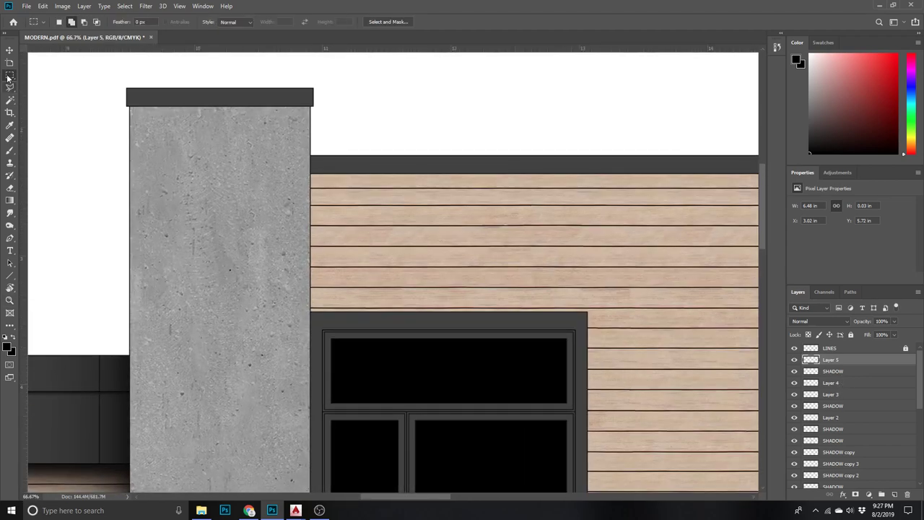
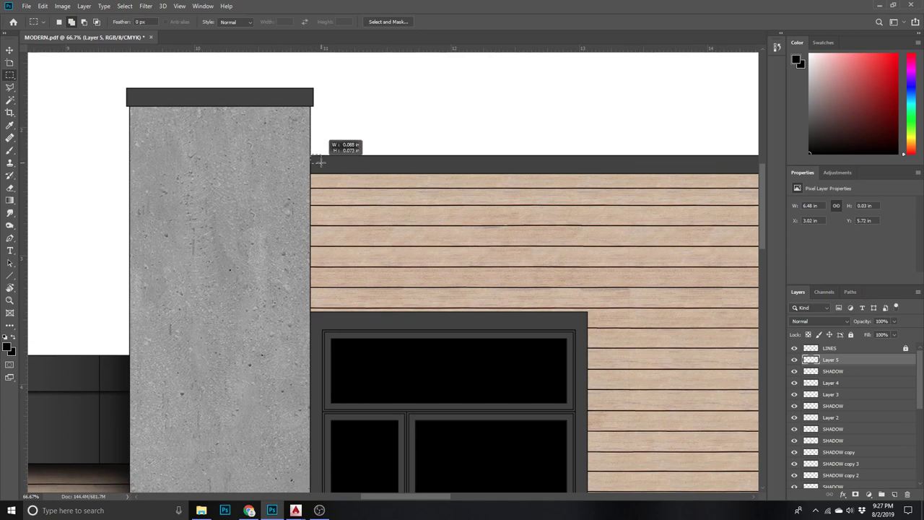
# - Marquee a tall strip of the wood-clad bay, subtracting the dark middle band
pyautogui.moveTo(318, 162); pyautogui.dragTo(532, 337)
pyautogui.scroll(5, 532, 336)
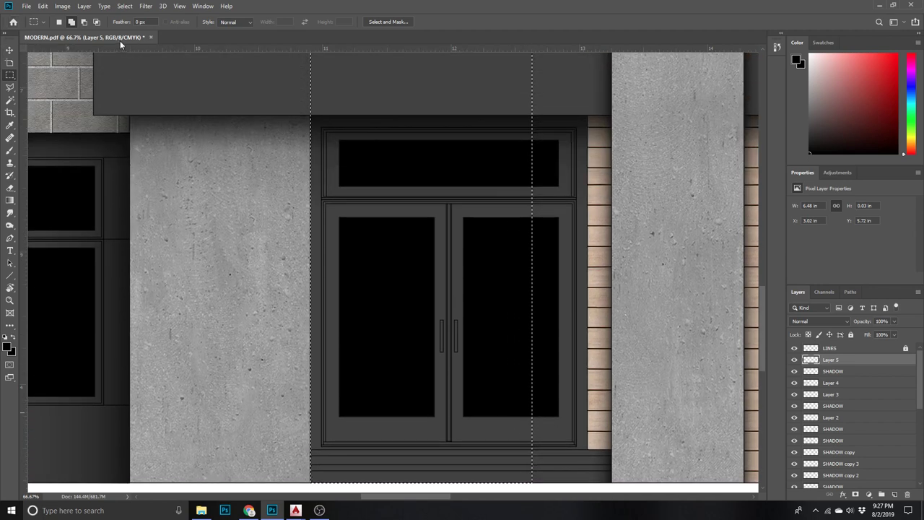
pyautogui.scroll(3, 311, 161)
pyautogui.scroll(2, 307, 163)
pyautogui.moveTo(296, 160); pyautogui.dragTo(575, 268)
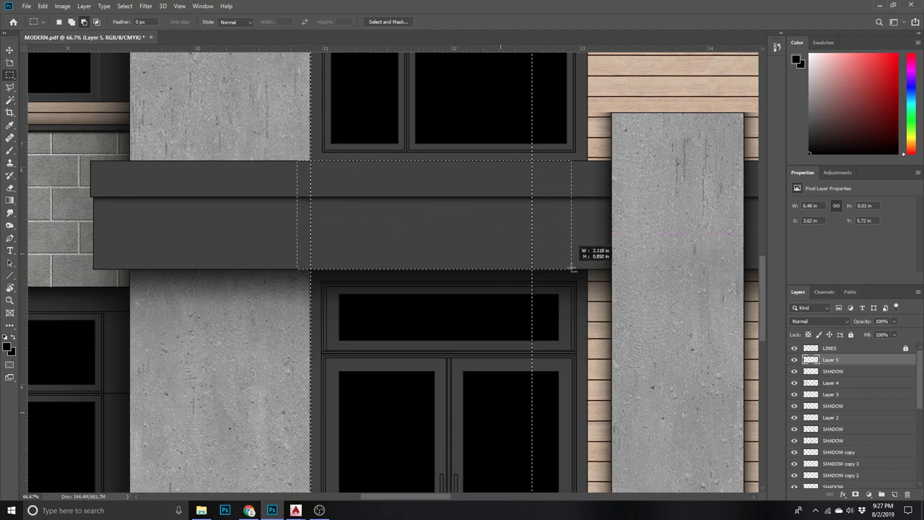
pyautogui.moveTo(576, 269); pyautogui.dragTo(576, 268)
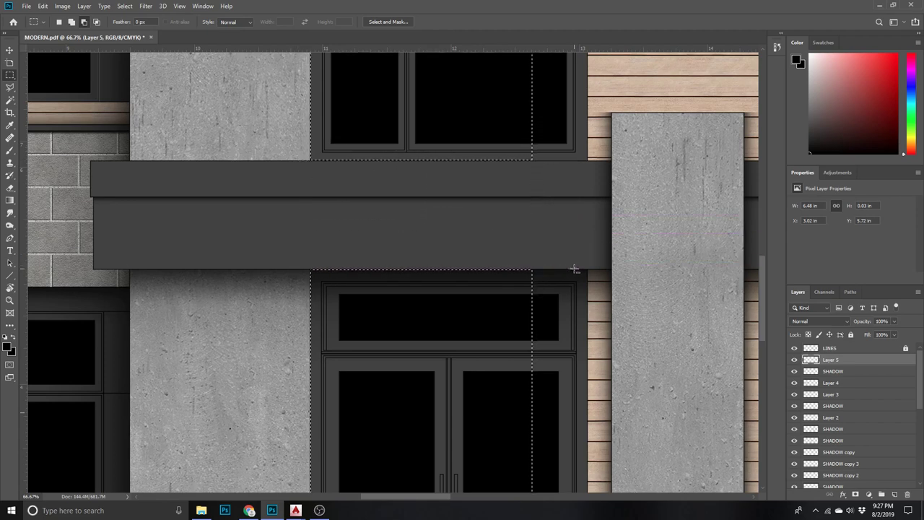
# - Extend the selection over the upper wood cladding
pyautogui.scroll(3, 313, 214)
pyautogui.scroll(3, 313, 215)
pyautogui.scroll(4, 314, 214)
pyautogui.scroll(3, 313, 214)
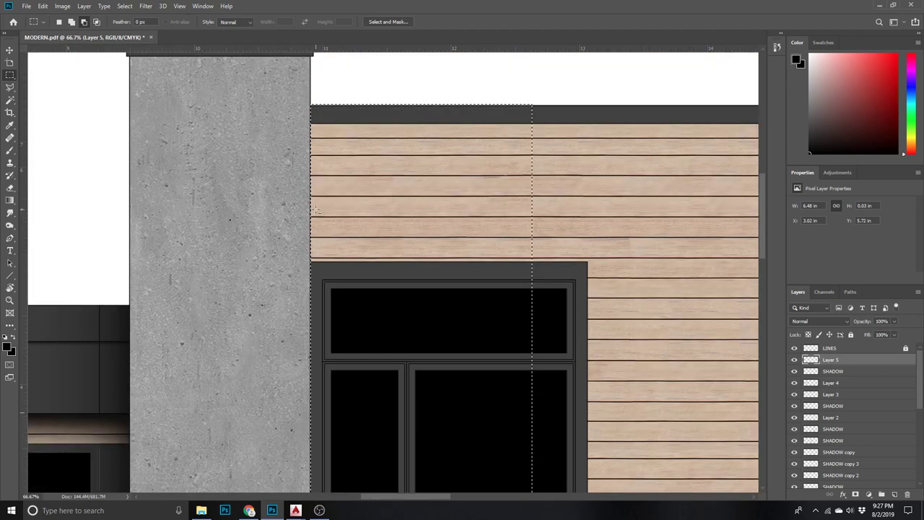
pyautogui.scroll(3, 313, 215)
pyautogui.moveTo(187, 76); pyautogui.dragTo(405, 191)
pyautogui.moveTo(458, 213)
pyautogui.mouseDown()
pyautogui.moveTo(642, 249)
pyautogui.moveTo(643, 229)
pyautogui.mouseUp()
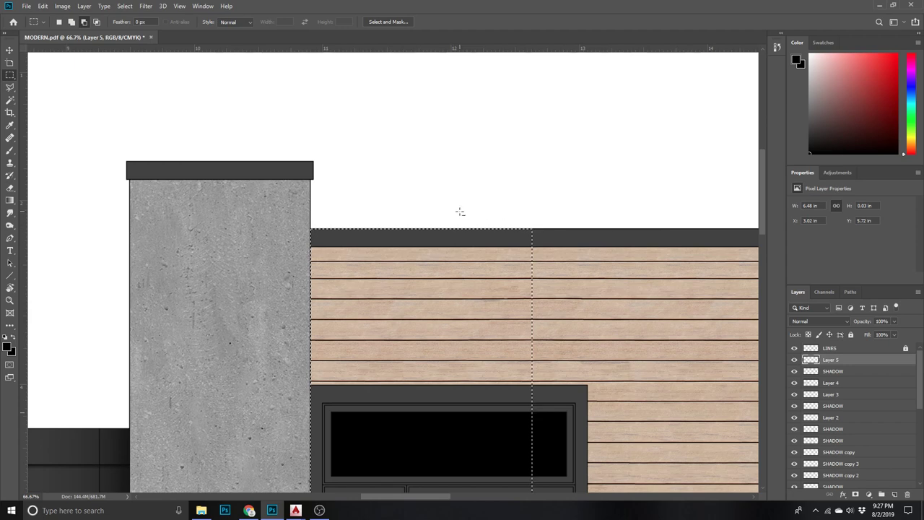
pyautogui.click(9, 201)
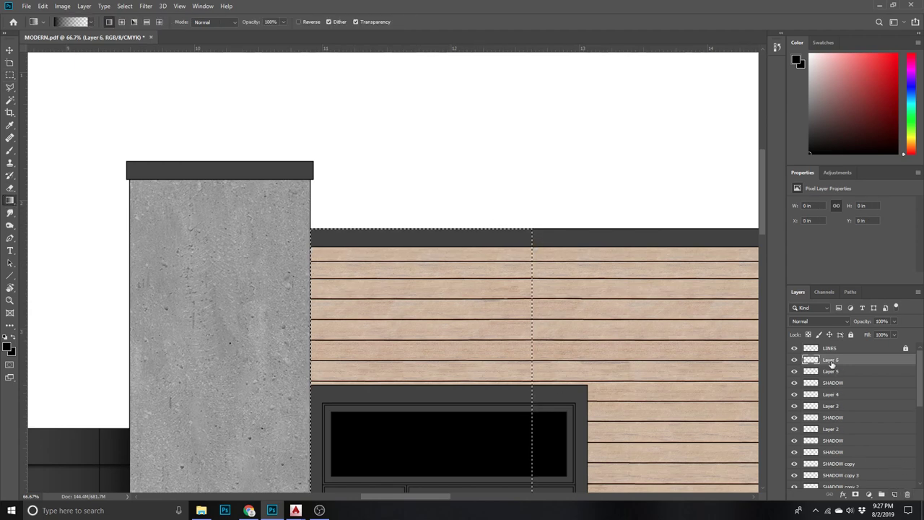
# - Rename the new shadow layer SHADOW and zoom around the entrance door area
pyautogui.write('SHADOW')
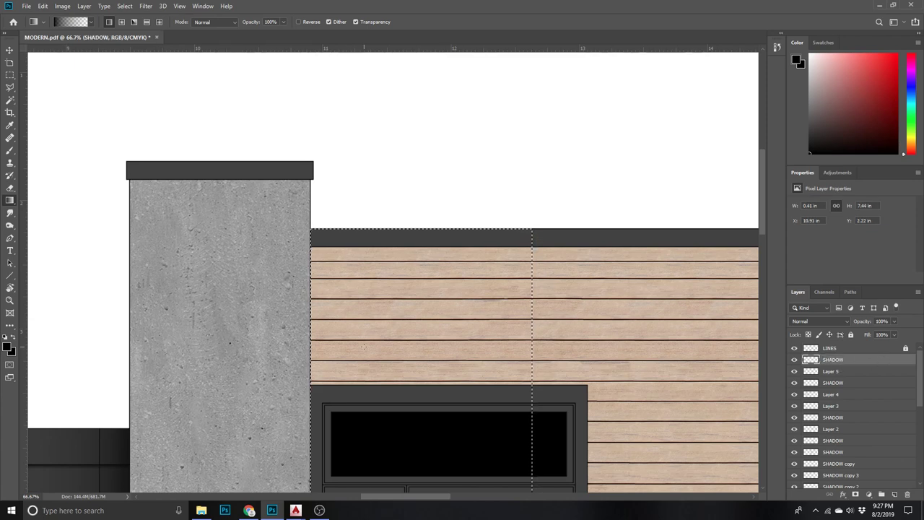
pyautogui.write('z')
pyautogui.keyDown('alt'); pyautogui.click(437, 227); pyautogui.keyUp('alt')
pyautogui.keyDown('alt'); pyautogui.click(418, 391); pyautogui.keyUp('alt')
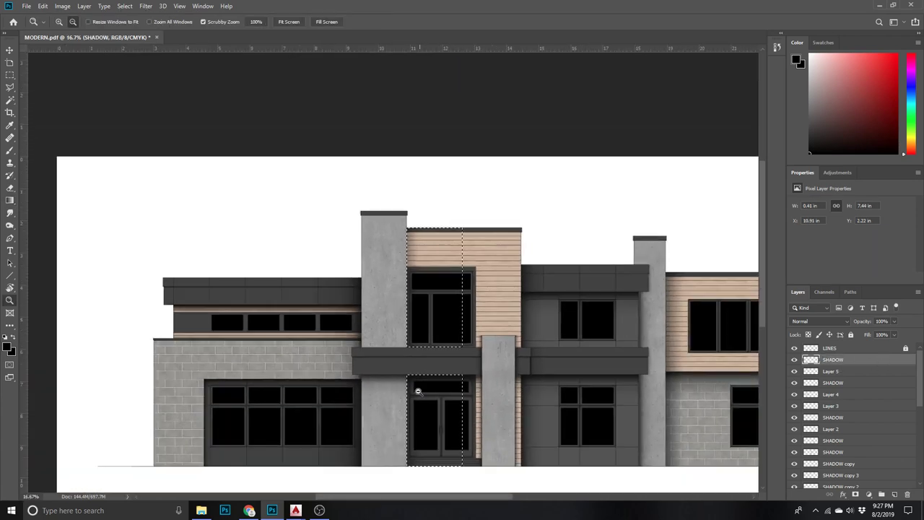
pyautogui.click(418, 391)
pyautogui.press('g')
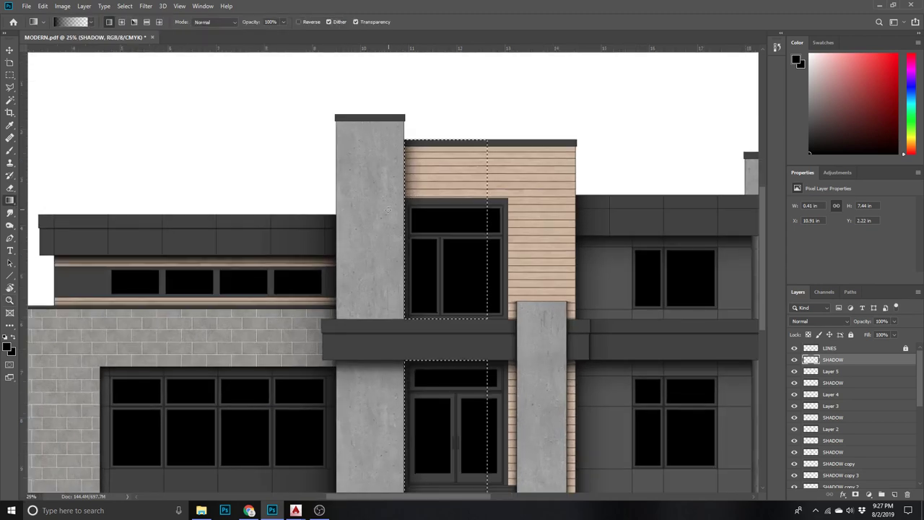
# - Zoom out to check the whole facade, then zoom in on the house's upper middle
pyautogui.press('z')
pyautogui.keyDown('alt'); pyautogui.click(396, 340); pyautogui.keyUp('alt')
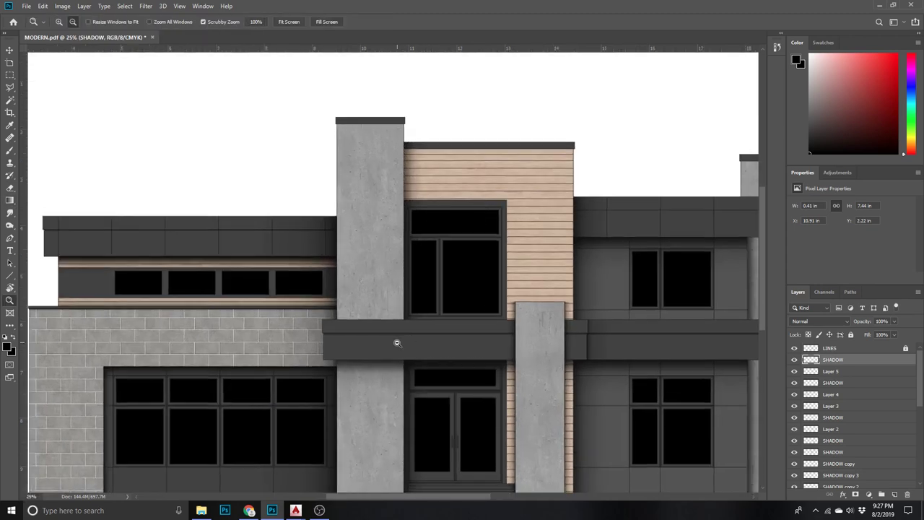
pyautogui.keyDown('alt'); pyautogui.click(398, 345); pyautogui.keyUp('alt')
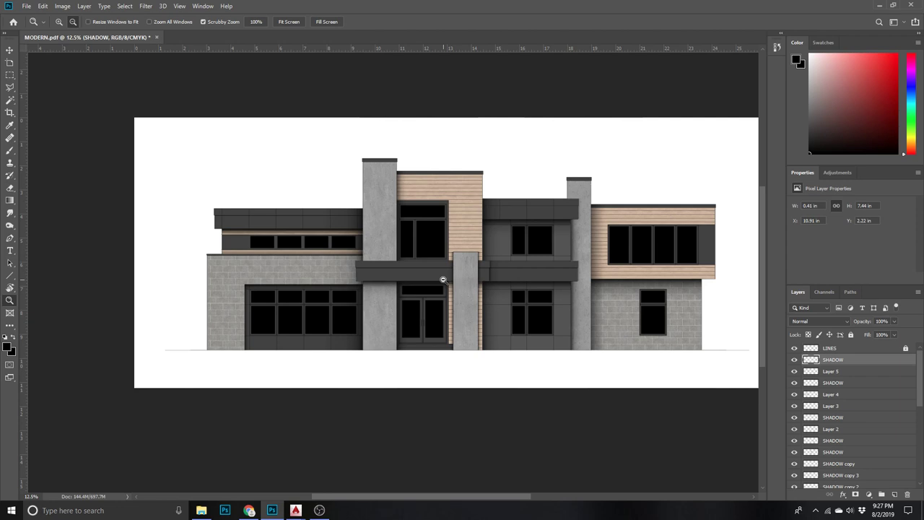
pyautogui.click(480, 144)
pyautogui.press('g')
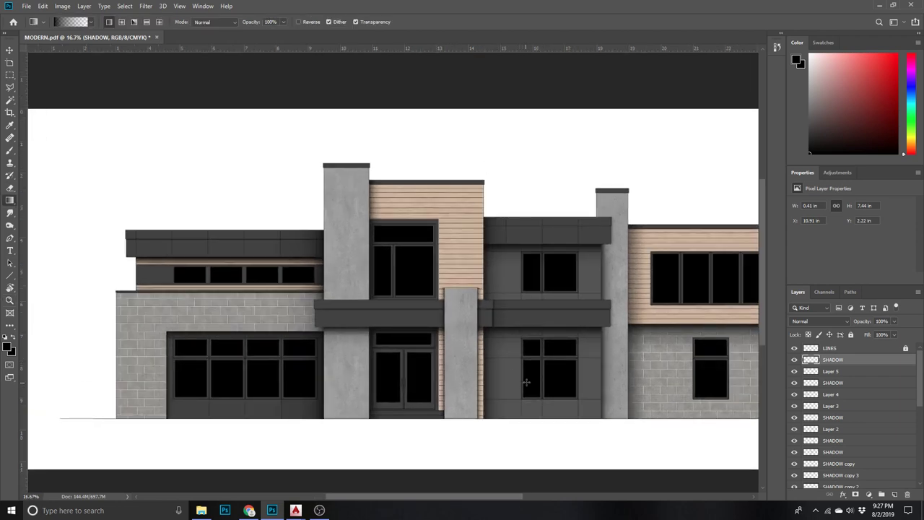
pyautogui.press('z')
pyautogui.click(525, 225)
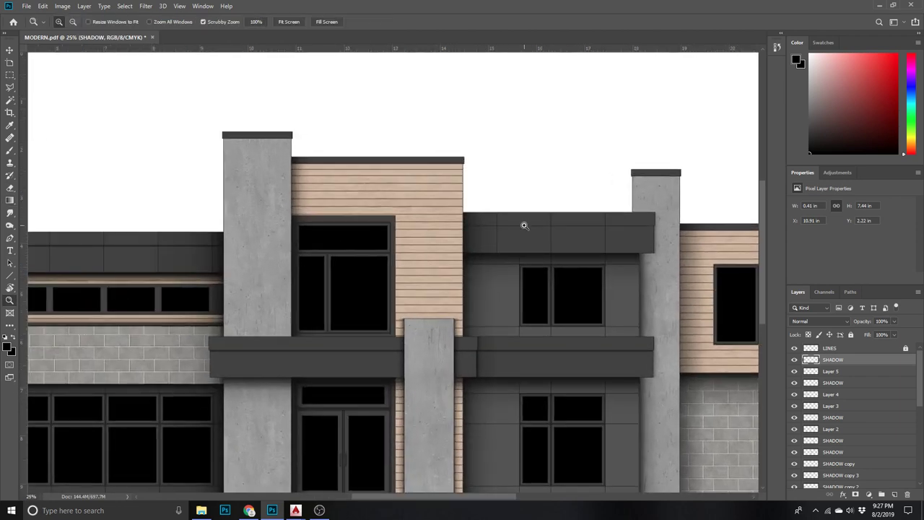
pyautogui.press('v')
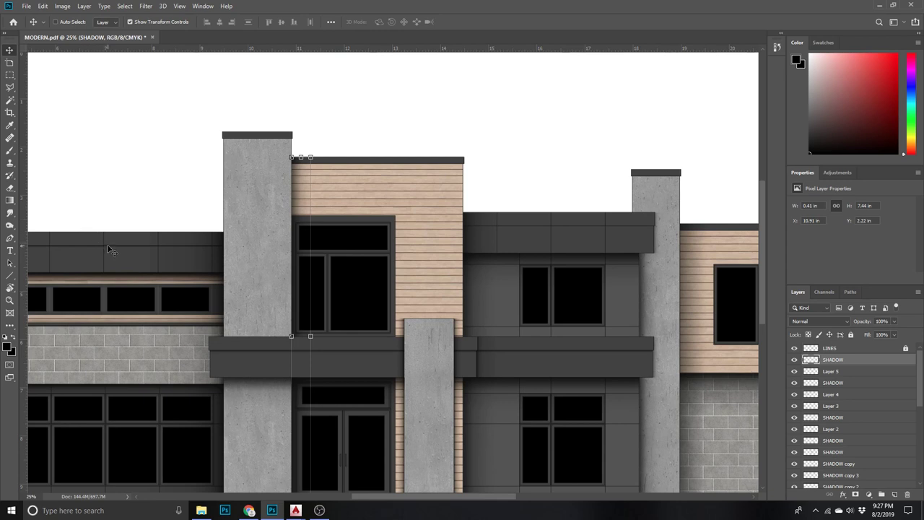
# - Pick the roof SHADOW layer and duplicate it onto the central upper block
pyautogui.rightClick(109, 250)
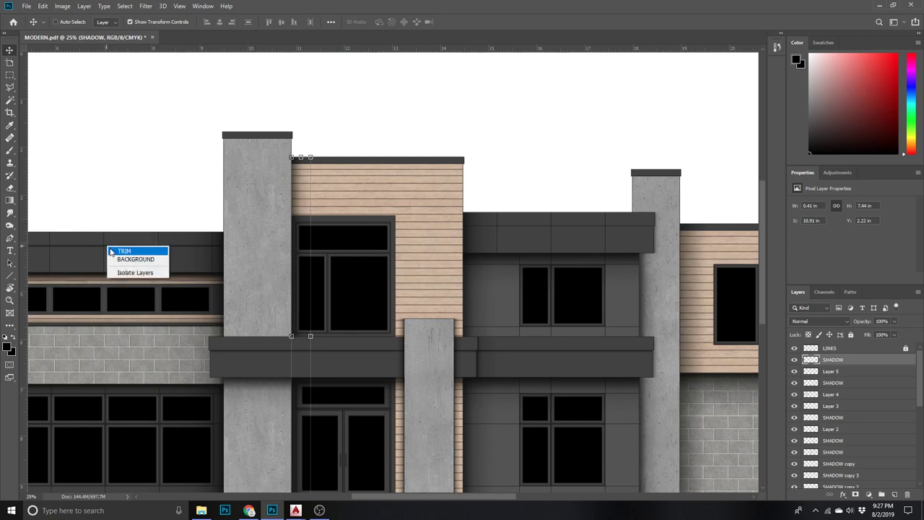
pyautogui.click(125, 262)
pyautogui.rightClick(112, 249)
pyautogui.click(121, 252)
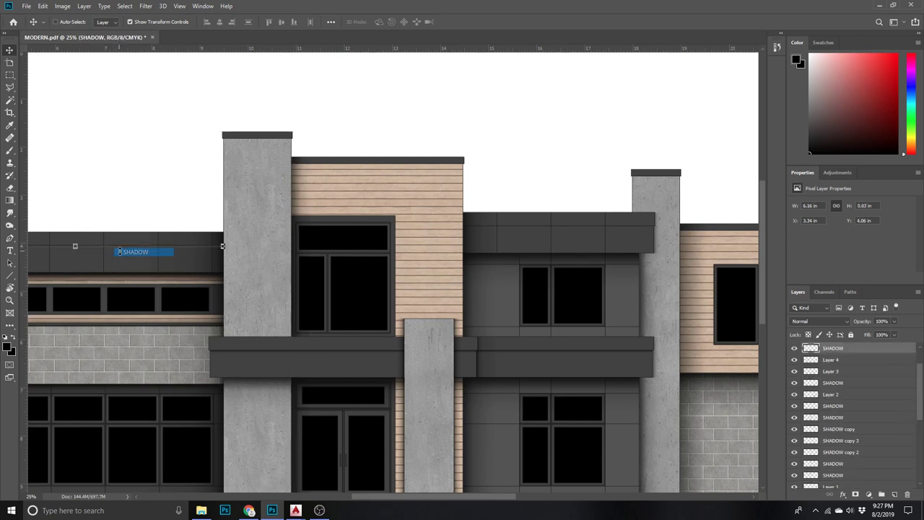
pyautogui.hotkey('ctrl', 'j')
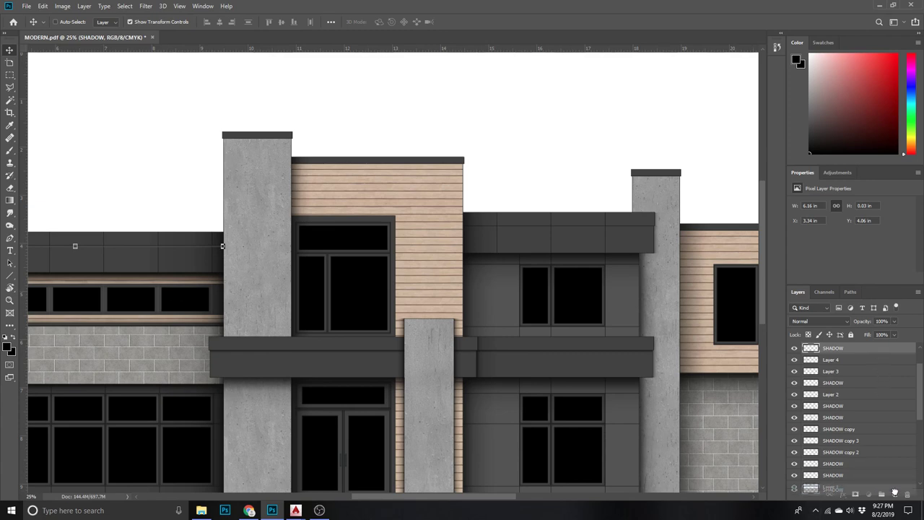
pyautogui.moveTo(225, 196)
pyautogui.mouseDown()
pyautogui.moveTo(455, 197)
pyautogui.moveTo(583, 215)
pyautogui.mouseUp()
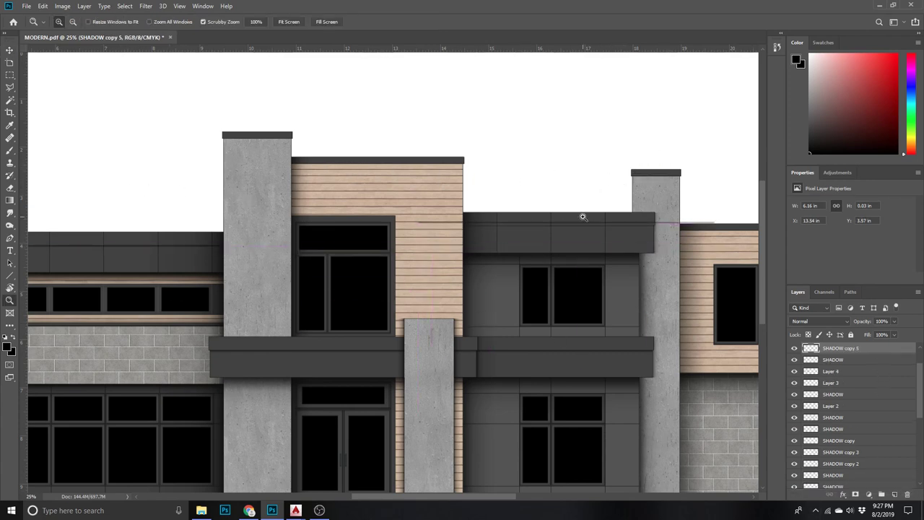
# - Zoom in and nudge the shadow copy under the middle overhang
pyautogui.press('z')
pyautogui.click(575, 219)
pyautogui.click(10, 50)
pyautogui.moveTo(202, 144); pyautogui.dragTo(324, 156)
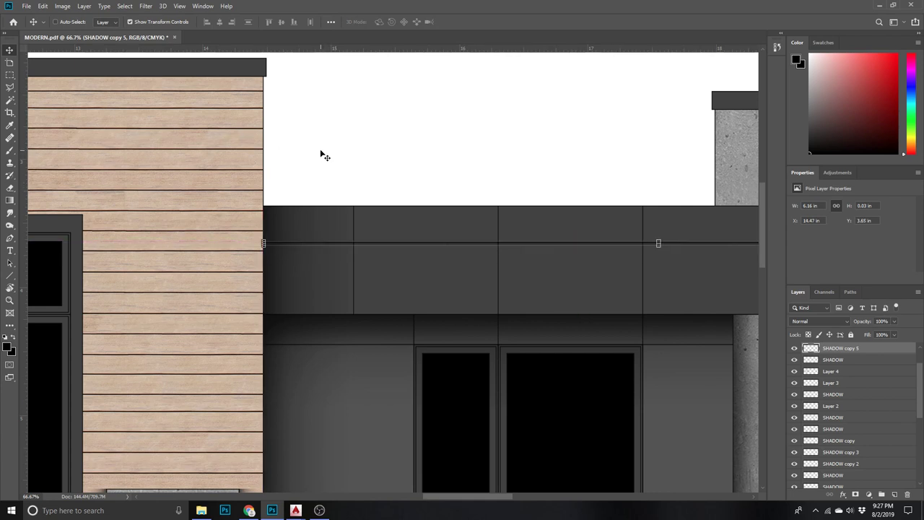
pyautogui.click(9, 75)
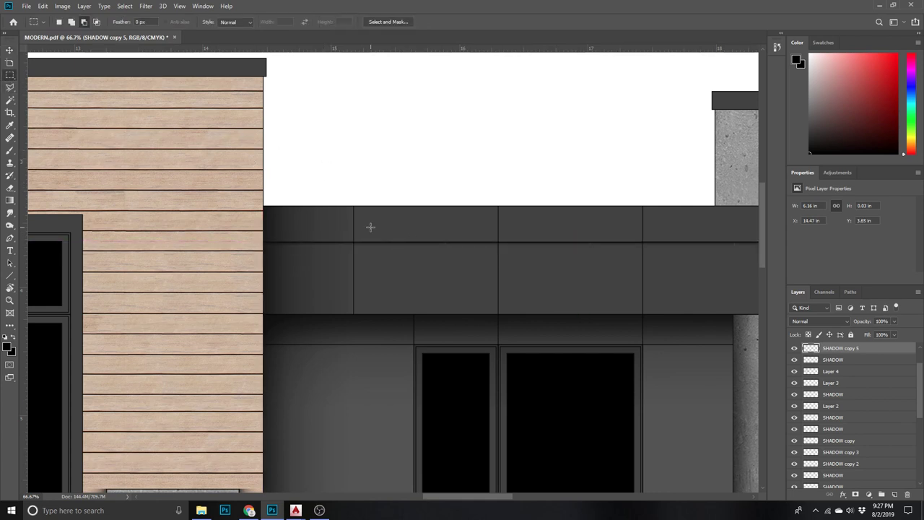
pyautogui.click(125, 6)
pyautogui.click(134, 45)
pyautogui.press('v')
# - Stretch the thin shadow line to 3.96 in across the dark upper band
pyautogui.hotkey('ctrl', 'd')
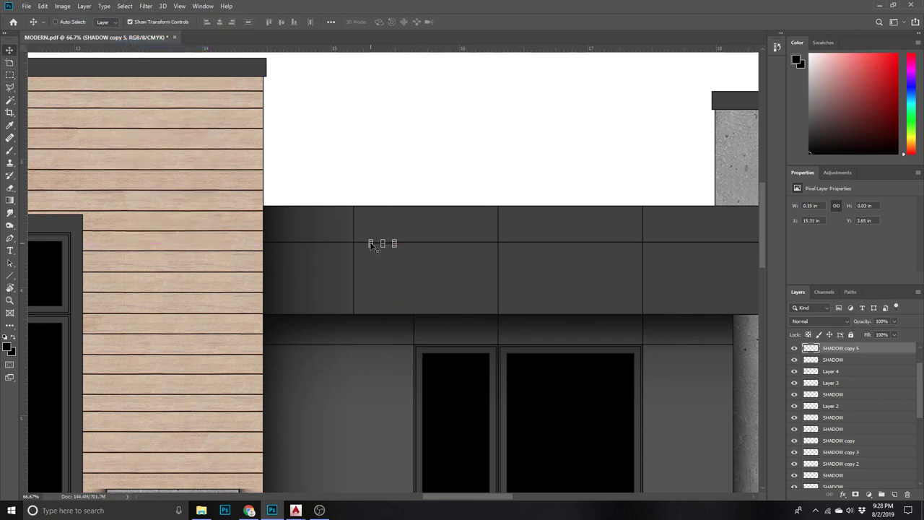
pyautogui.moveTo(370, 244); pyautogui.dragTo(263, 244)
pyautogui.moveTo(397, 244)
pyautogui.mouseDown()
pyautogui.moveTo(635, 241)
pyautogui.moveTo(161, 241)
pyautogui.moveTo(146, 257)
pyautogui.moveTo(155, 257)
pyautogui.mouseUp()
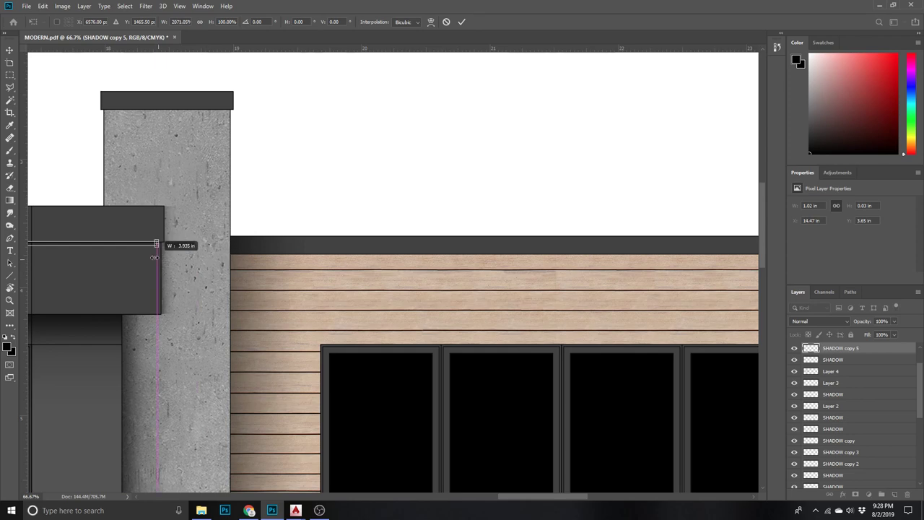
pyautogui.click(462, 24)
# - Extend the shadow line's right end to the column and commit the width change
pyautogui.press('z')
pyautogui.keyDown('alt'); pyautogui.click(372, 265); pyautogui.keyUp('alt')
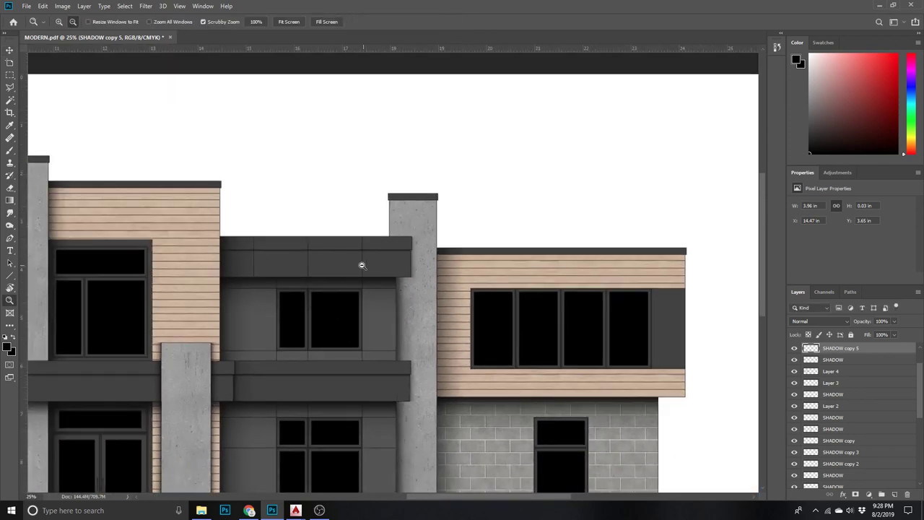
pyautogui.click(263, 250)
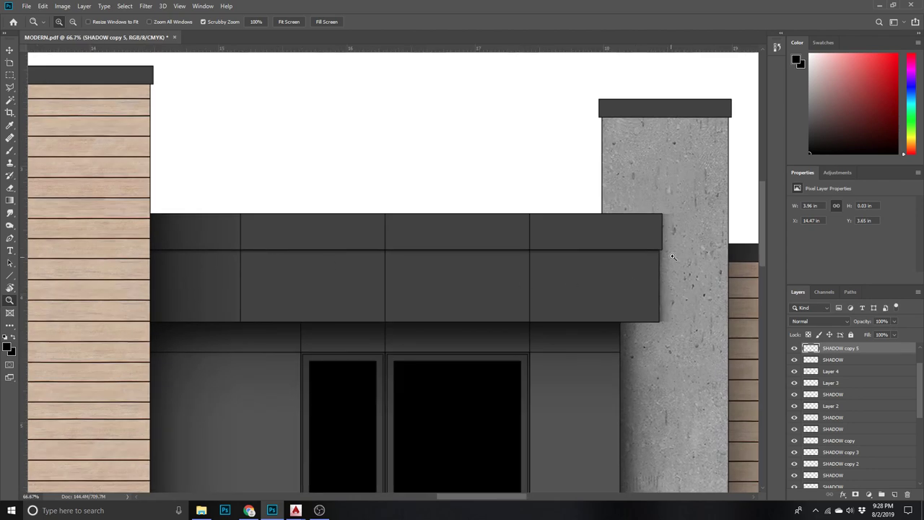
pyautogui.click(665, 259)
pyautogui.click(9, 49)
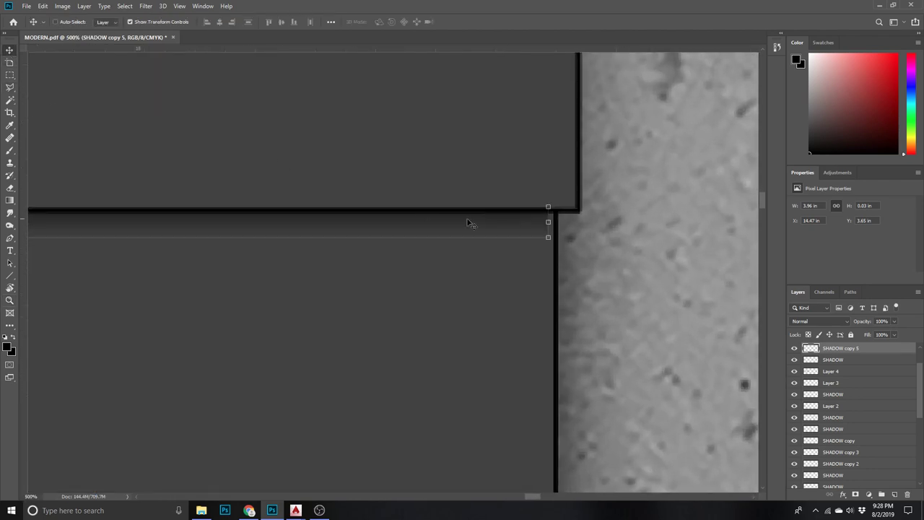
pyautogui.moveTo(548, 222); pyautogui.dragTo(558, 223)
pyautogui.click(462, 21)
# - Duplicate the shadow line as SHADOW copy 6 beneath the right block's roof band
pyautogui.scroll(-5, 332, 346)
pyautogui.scroll(-3, 325, 332)
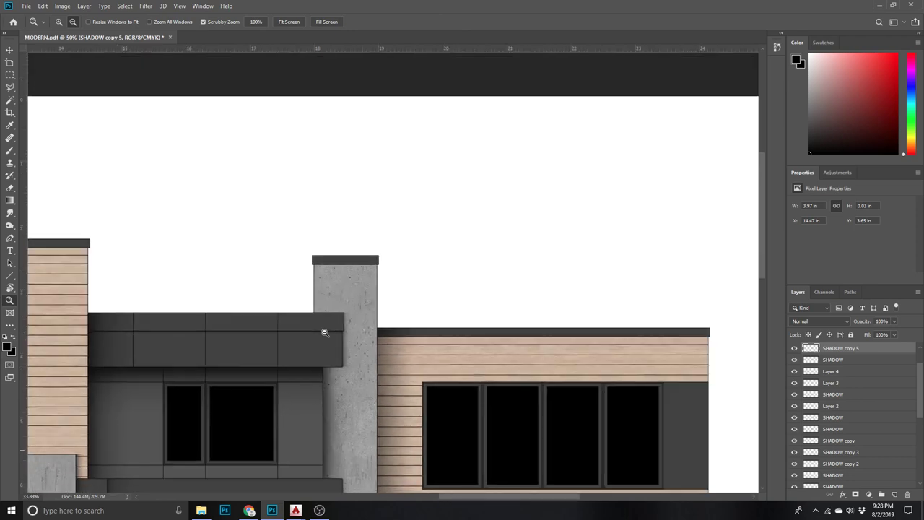
pyautogui.scroll(3, 94, 270)
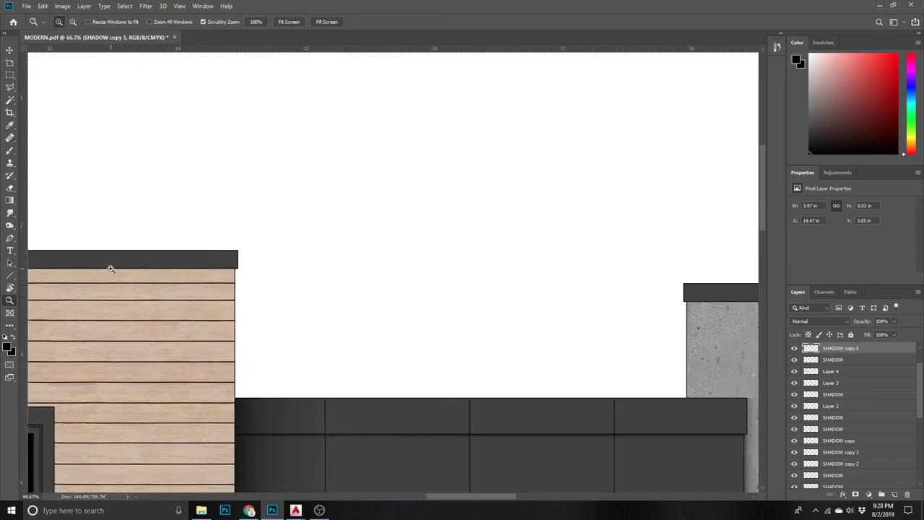
pyautogui.scroll(-2, 445, 316)
pyautogui.scroll(-2, 320, 272)
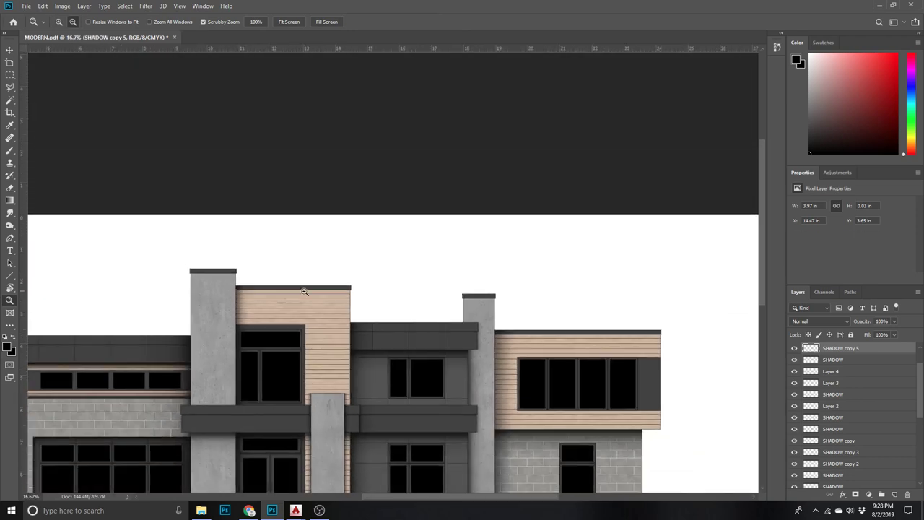
pyautogui.press('v')
pyautogui.scroll(-1, 305, 303)
pyautogui.scroll(-1, 349, 314)
pyautogui.press('z')
pyautogui.scroll(1, 629, 264)
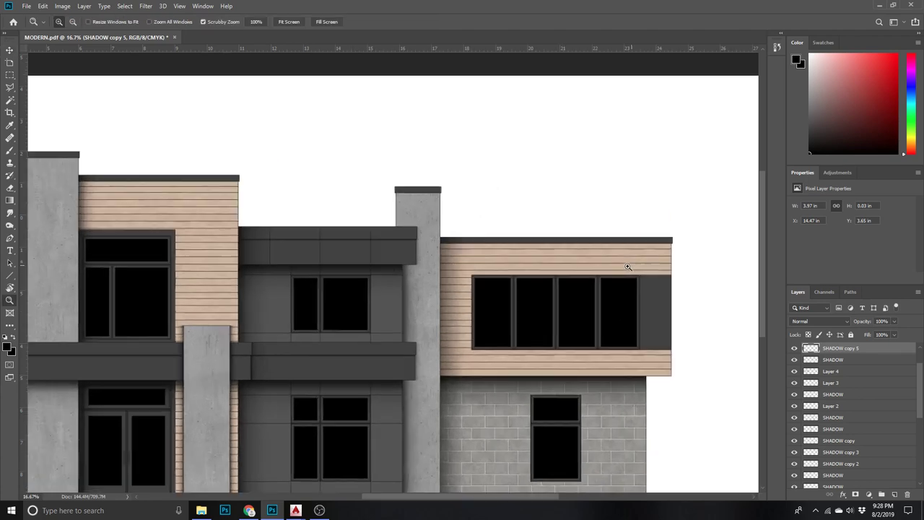
pyautogui.scroll(1, 376, 233)
pyautogui.scroll(2, 375, 233)
pyautogui.click(9, 50)
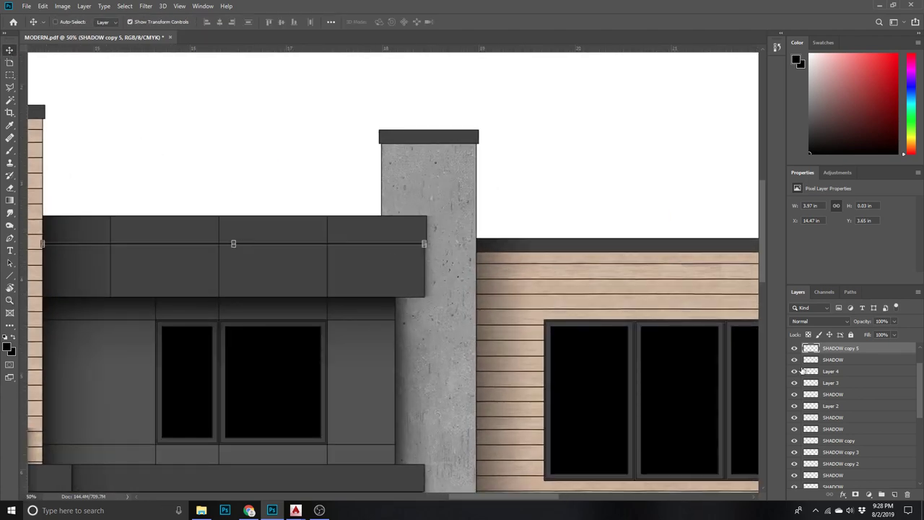
pyautogui.hotkey('ctrl', 'j')
pyautogui.moveTo(149, 269)
pyautogui.mouseDown()
pyautogui.moveTo(557, 291)
pyautogui.moveTo(583, 282)
pyautogui.mouseUp()
# - Nudge the shadow copy up under the right block's roof cap
pyautogui.press('z')
pyautogui.scroll(4, 518, 268)
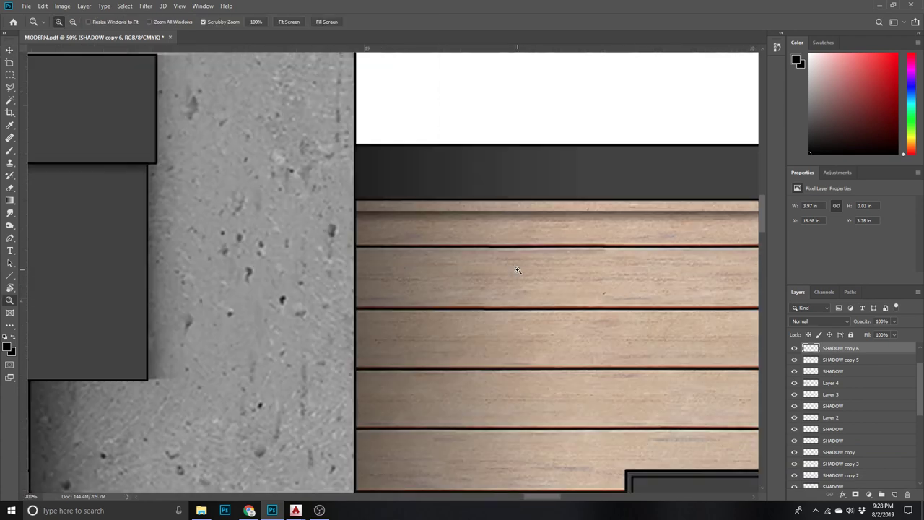
pyautogui.click(9, 51)
pyautogui.moveTo(419, 316); pyautogui.dragTo(413, 295)
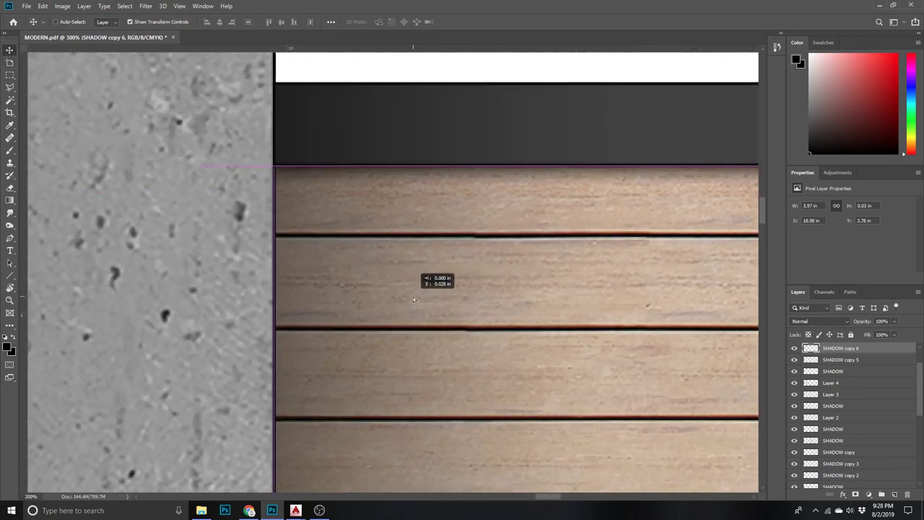
# - Widen SHADOW copy 6 to 5.16 in across the wood-clad block
pyautogui.press('z')
pyautogui.scroll(-4, 669, 295)
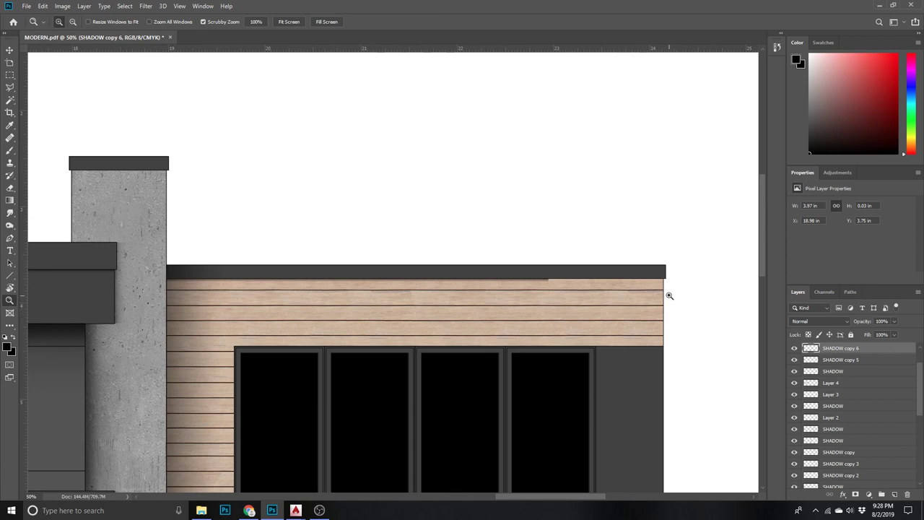
pyautogui.scroll(1, 623, 281)
pyautogui.scroll(4, 623, 281)
pyautogui.press('v')
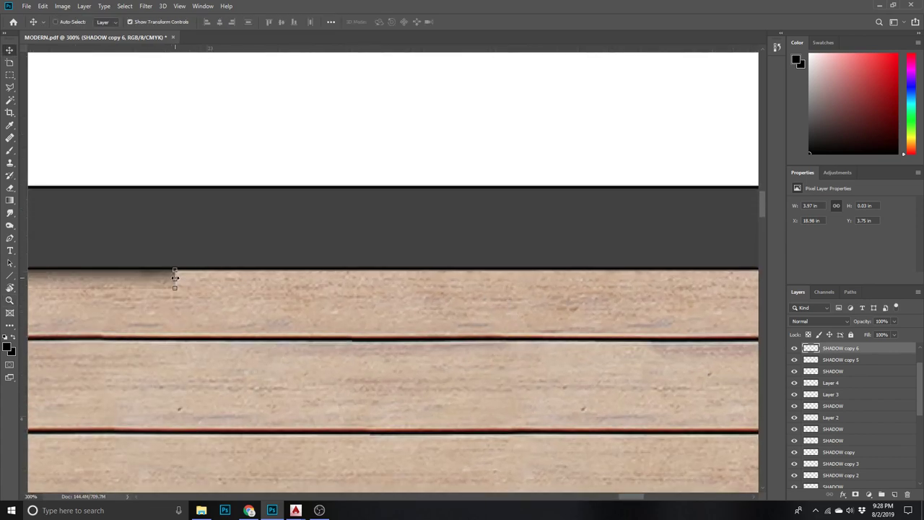
pyautogui.moveTo(175, 278)
pyautogui.mouseDown()
pyautogui.moveTo(526, 318)
pyautogui.moveTo(508, 308)
pyautogui.mouseUp()
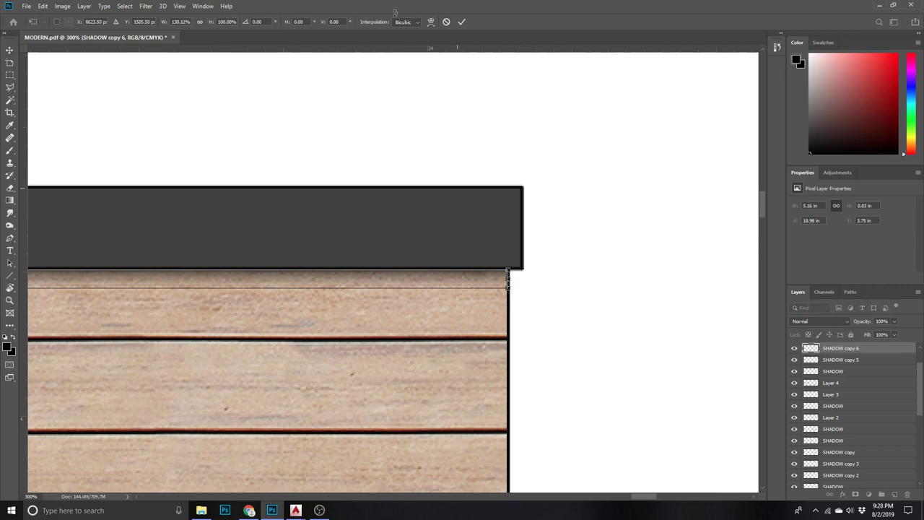
pyautogui.click(460, 24)
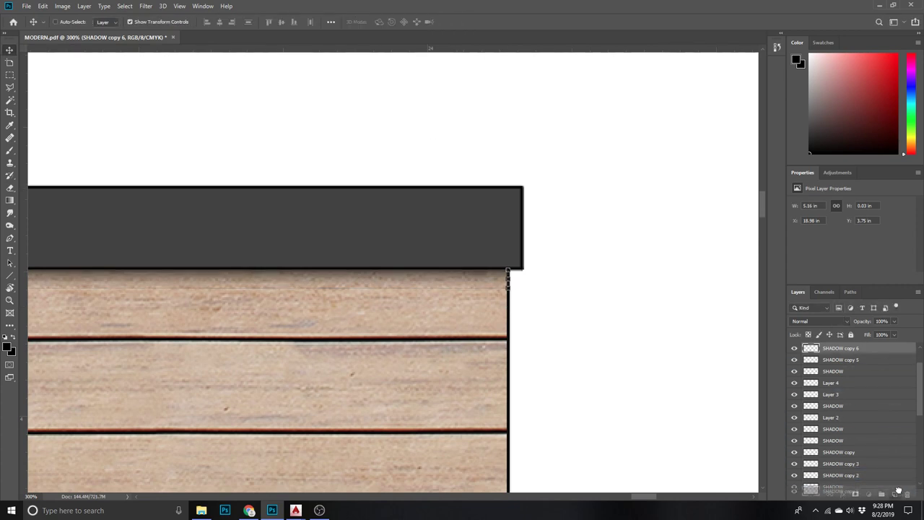
# - Duplicate the line as SHADOW copy 7 and move it under another dark roof band
pyautogui.moveTo(863, 347); pyautogui.dragTo(895, 494)
pyautogui.moveTo(456, 285); pyautogui.dragTo(23, 288)
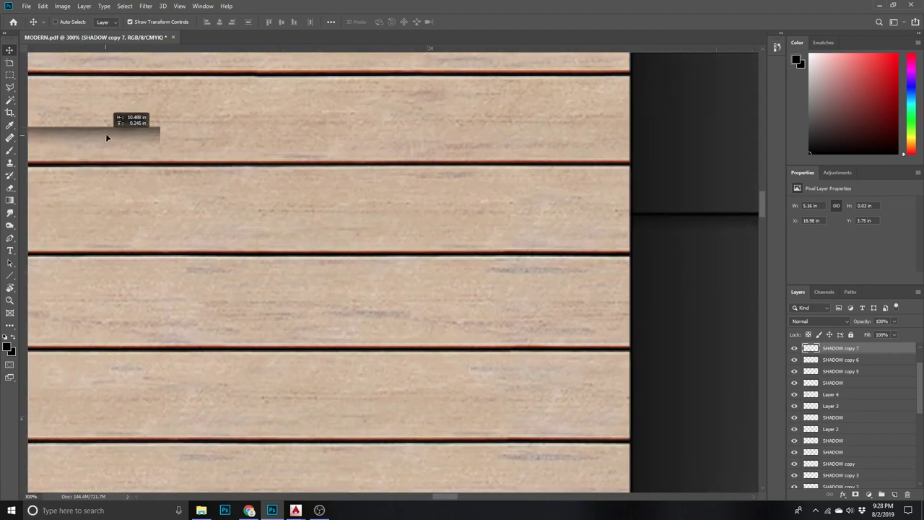
pyautogui.moveTo(24, 289)
pyautogui.mouseDown()
pyautogui.moveTo(145, 53)
pyautogui.moveTo(561, 455)
pyautogui.moveTo(575, 415)
pyautogui.mouseUp()
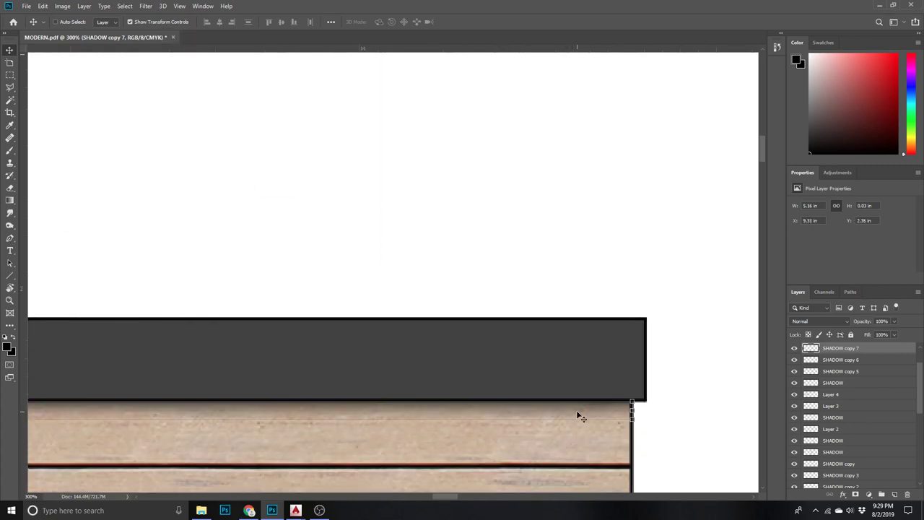
# - Trim SHADOW copy 7 to 3.57 in so it starts at the concrete column
pyautogui.press('z')
pyautogui.keyDown('alt'); pyautogui.click(661, 343); pyautogui.keyUp('alt')
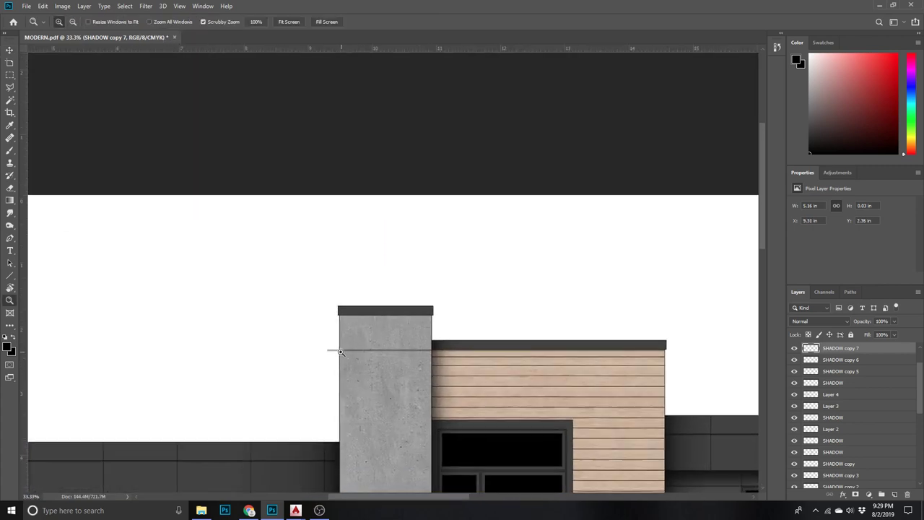
pyautogui.click(341, 351)
pyautogui.press('v')
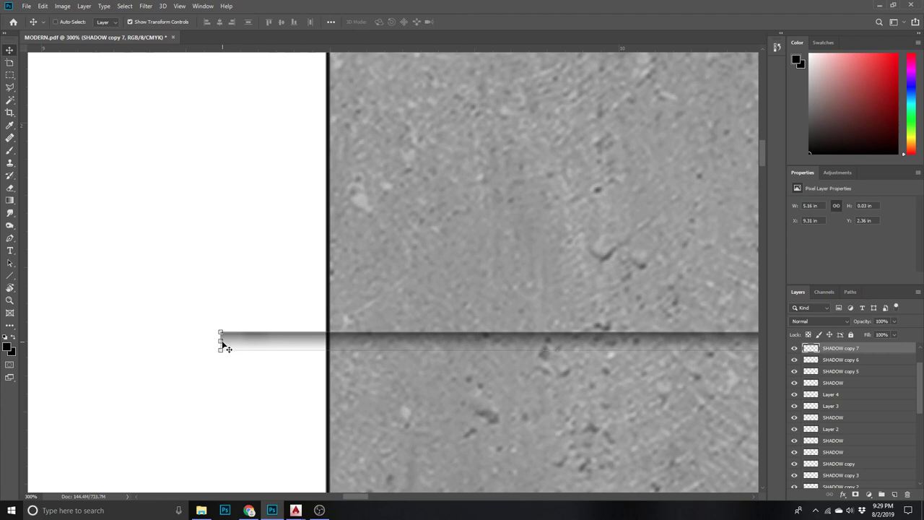
pyautogui.moveTo(219, 340); pyautogui.dragTo(203, 375)
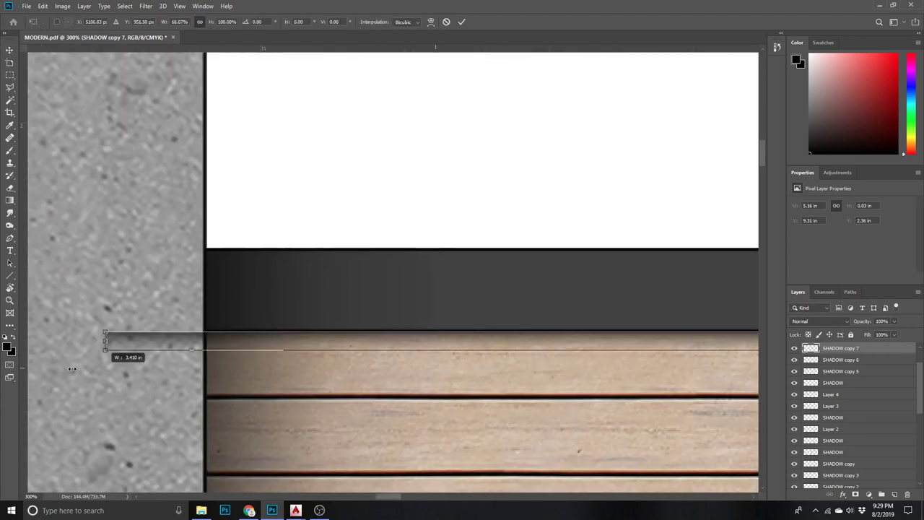
pyautogui.moveTo(203, 375); pyautogui.dragTo(203, 375)
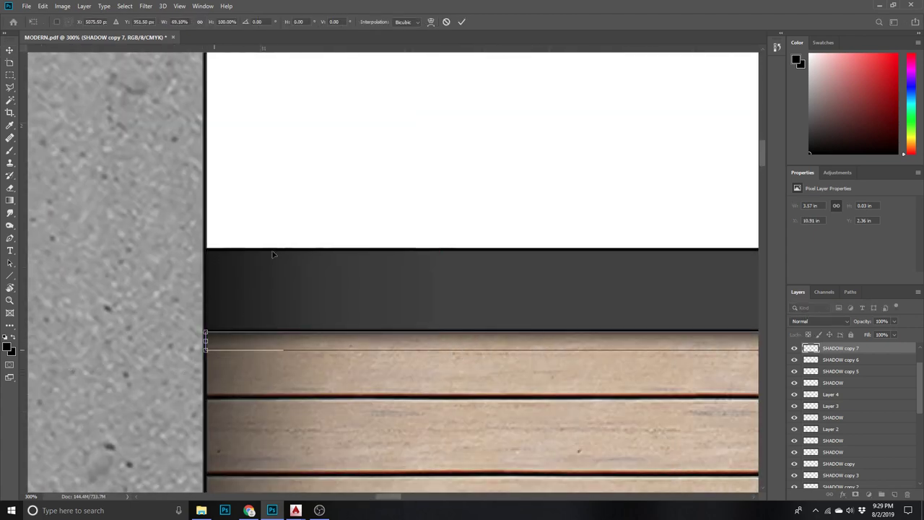
pyautogui.click(462, 22)
# - Zoom out to review the facade with the trimmed shadow line
pyautogui.press('z')
pyautogui.moveTo(369, 220); pyautogui.dragTo(218, 296)
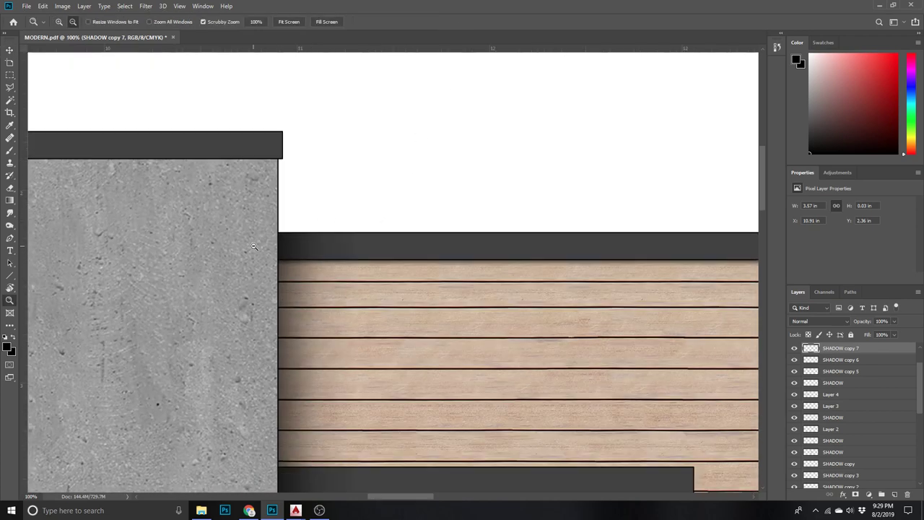
pyautogui.moveTo(217, 297); pyautogui.dragTo(205, 318)
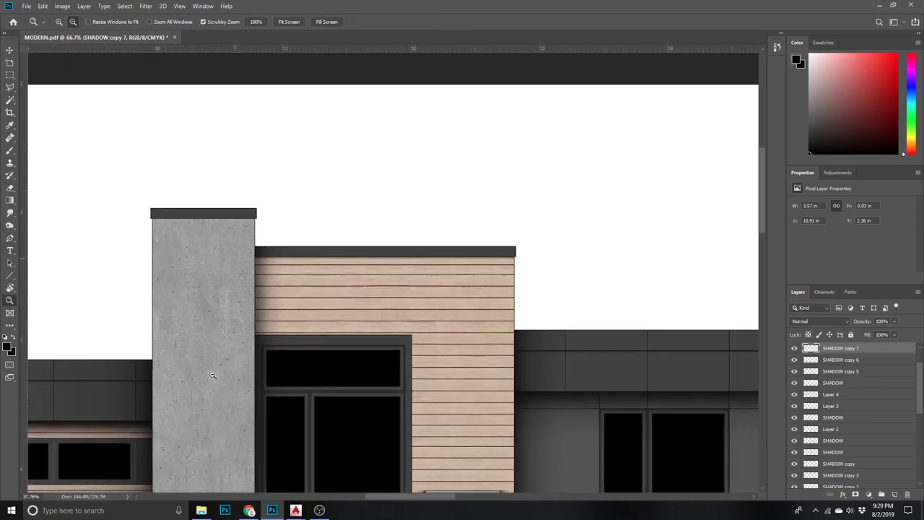
pyautogui.press('v')
pyautogui.scroll(-3, 212, 333)
pyautogui.scroll(-1, 221, 313)
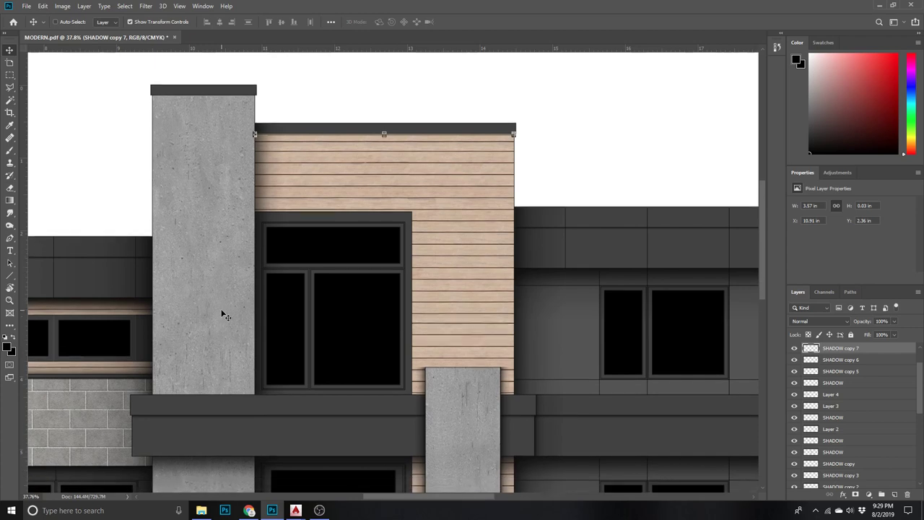
# - Zoom in on the central window and marquee the area above the ledge
pyautogui.scroll(-2, 221, 314)
pyautogui.press('z')
pyautogui.keyDown('alt'); pyautogui.click(543, 308); pyautogui.keyUp('alt')
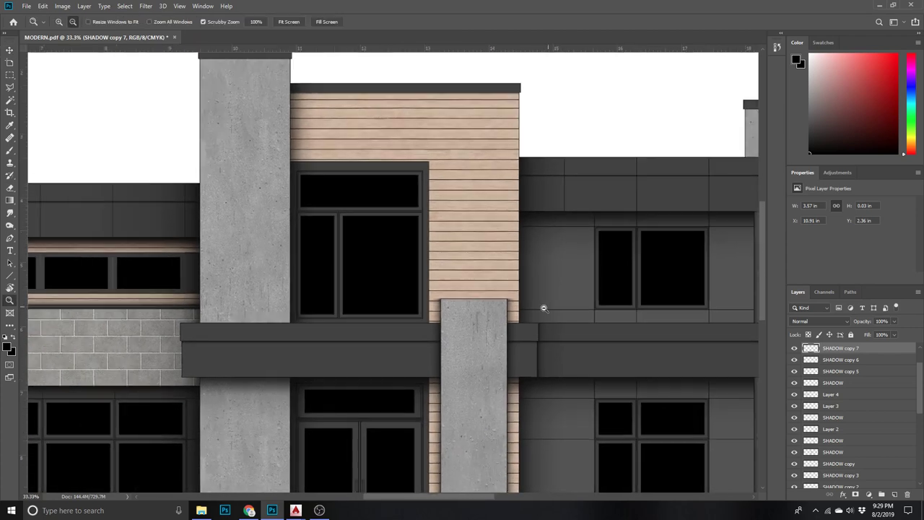
pyautogui.keyDown('alt'); pyautogui.click(355, 338); pyautogui.keyUp('alt')
pyautogui.click(355, 338)
pyautogui.click(356, 338)
pyautogui.click(355, 338)
pyautogui.click(355, 339)
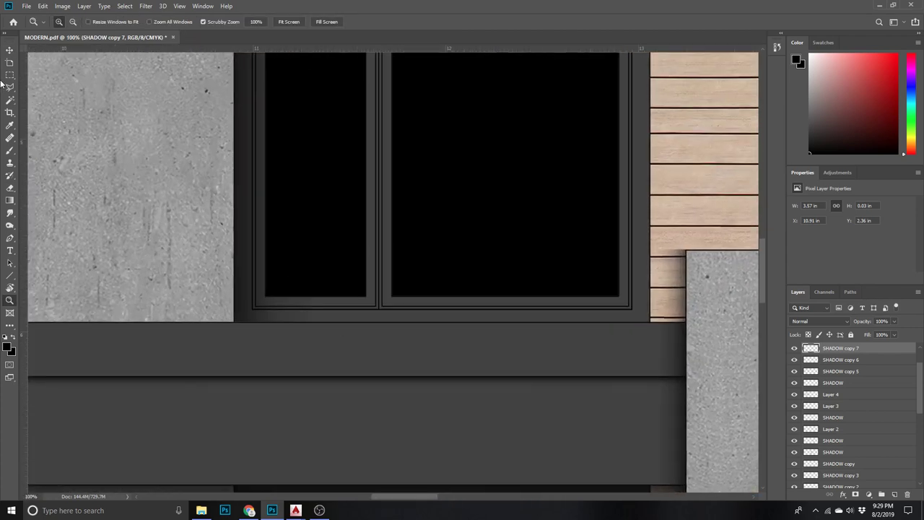
pyautogui.press('m')
pyautogui.moveTo(233, 323); pyautogui.dragTo(687, 73)
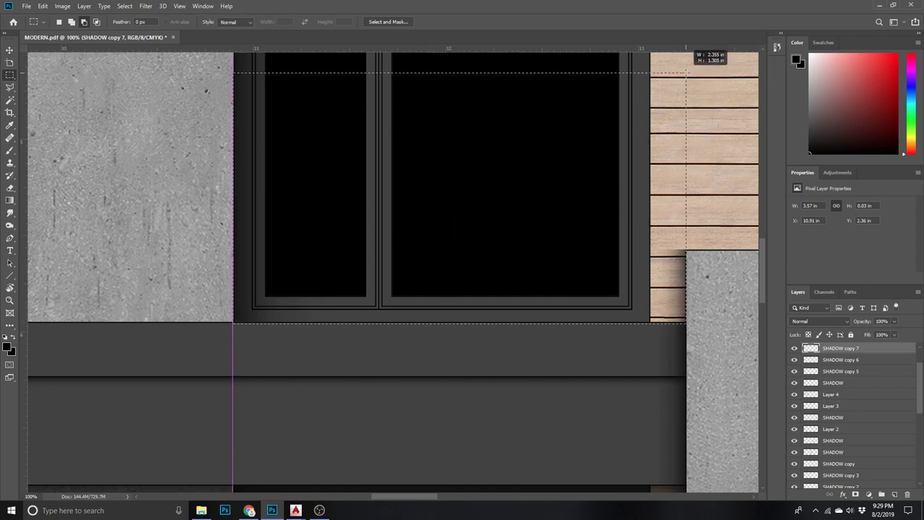
# - Add a new layer named SHADOW and dismiss the nudge error message
pyautogui.press('v')
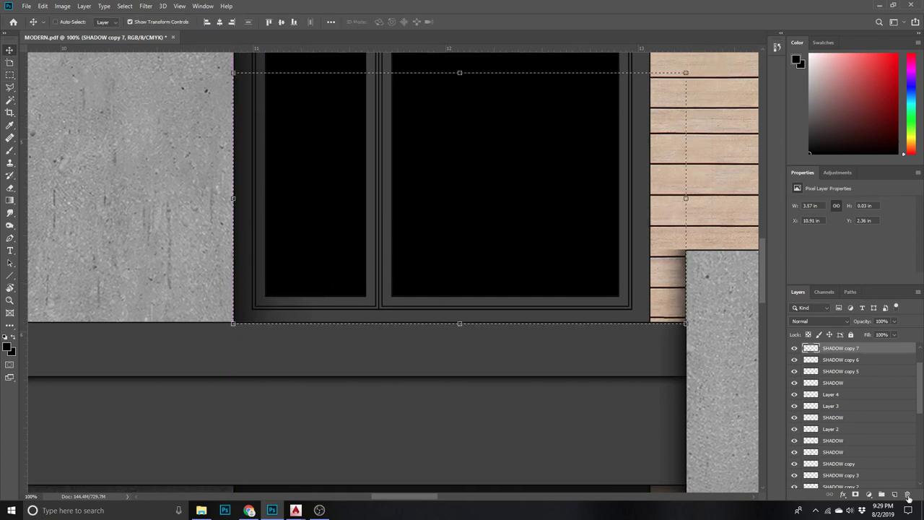
pyautogui.click(895, 494)
pyautogui.press('h')
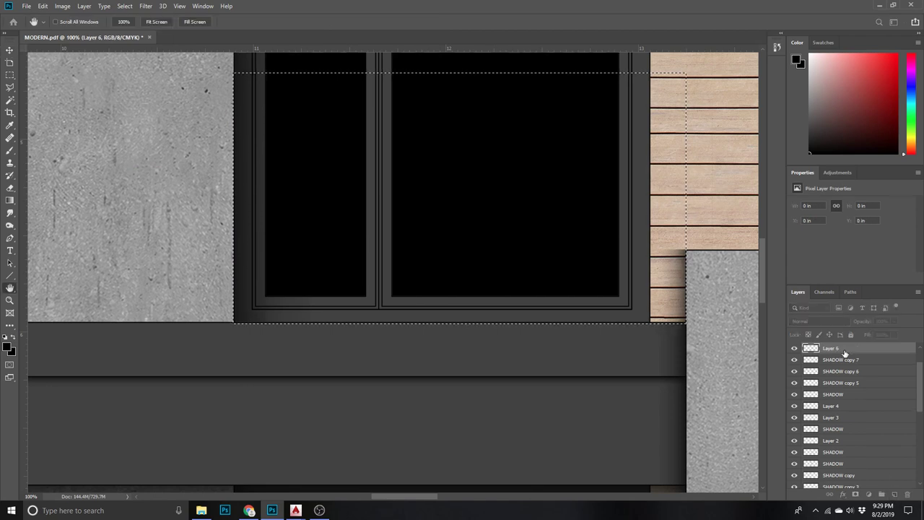
pyautogui.write('v')
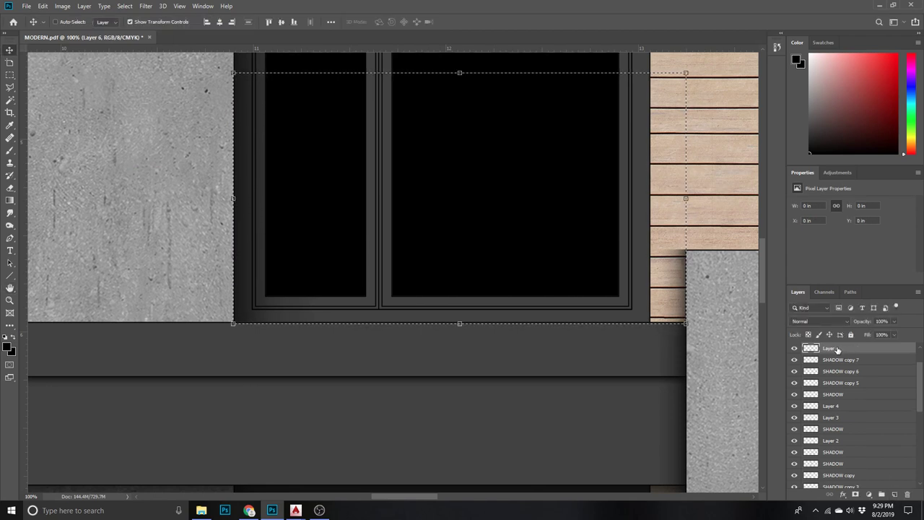
pyautogui.write('SHADOW')
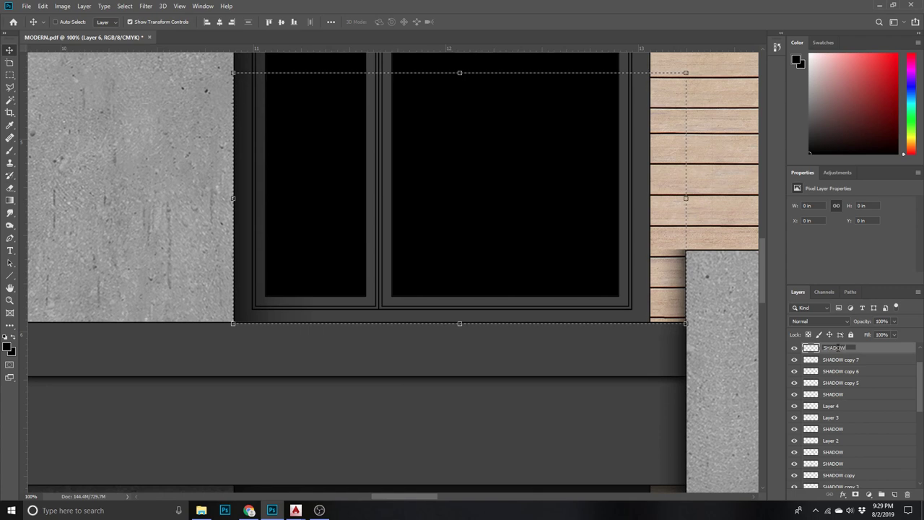
pyautogui.press('Down')
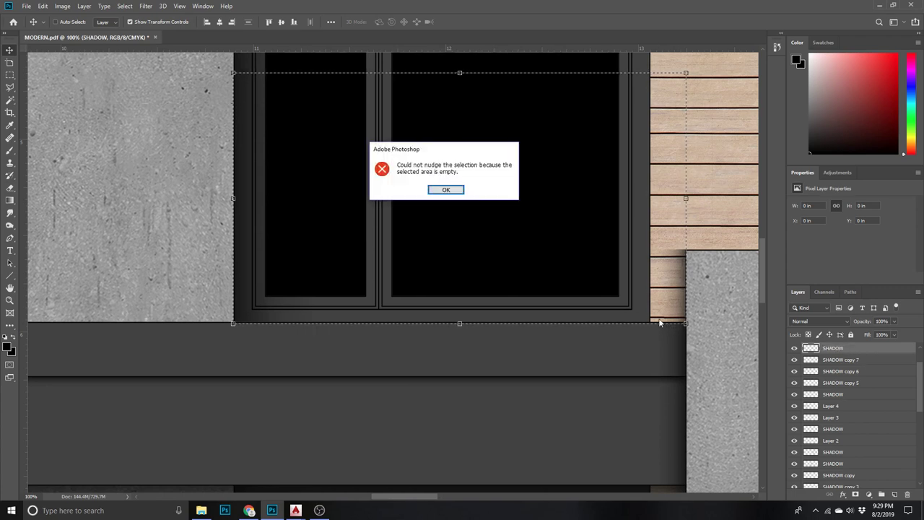
pyautogui.press('Return')
# - Review the 2.36 × 0.25 in shadow strip by zooming out over the whole elevation
pyautogui.press('g')
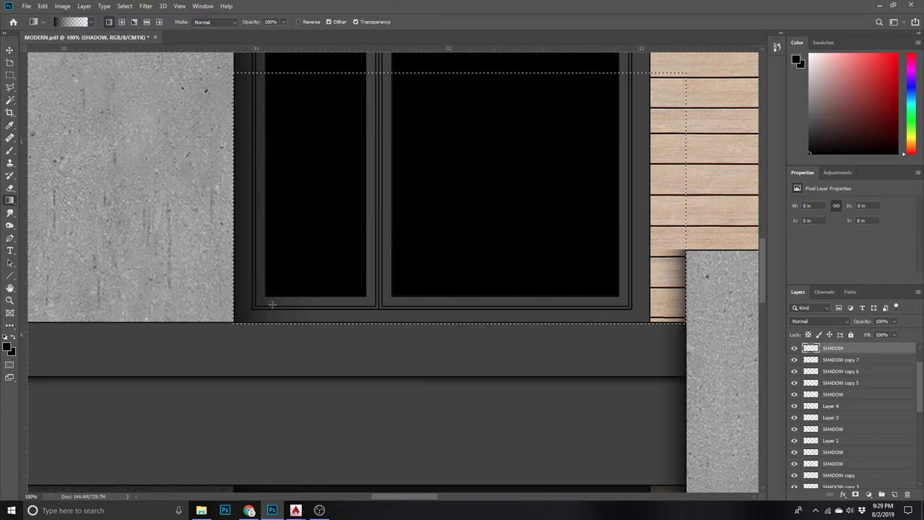
pyautogui.scroll(-1, 352, 357)
pyautogui.press('z')
pyautogui.keyDown('alt'); pyautogui.click(354, 297); pyautogui.keyUp('alt')
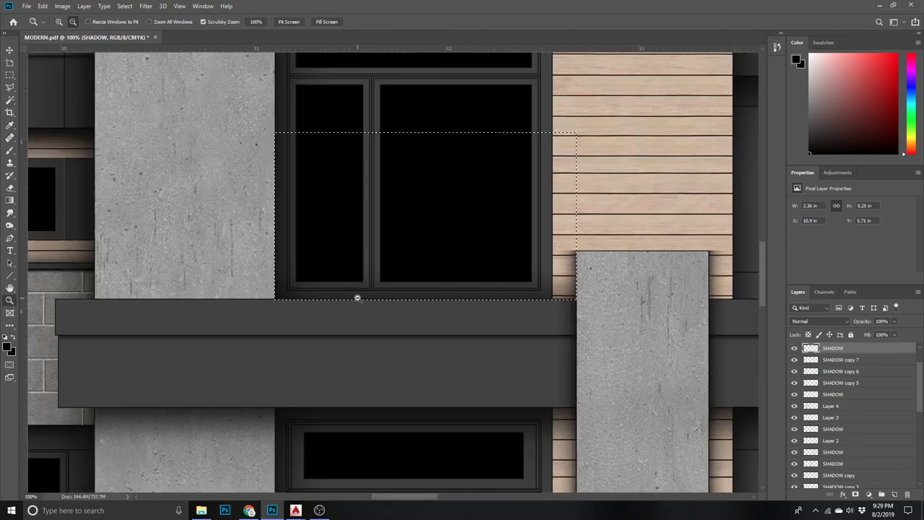
pyautogui.keyDown('alt'); pyautogui.click(358, 298); pyautogui.keyUp('alt')
pyautogui.keyDown('alt'); pyautogui.click(357, 298); pyautogui.keyUp('alt')
pyautogui.press('g')
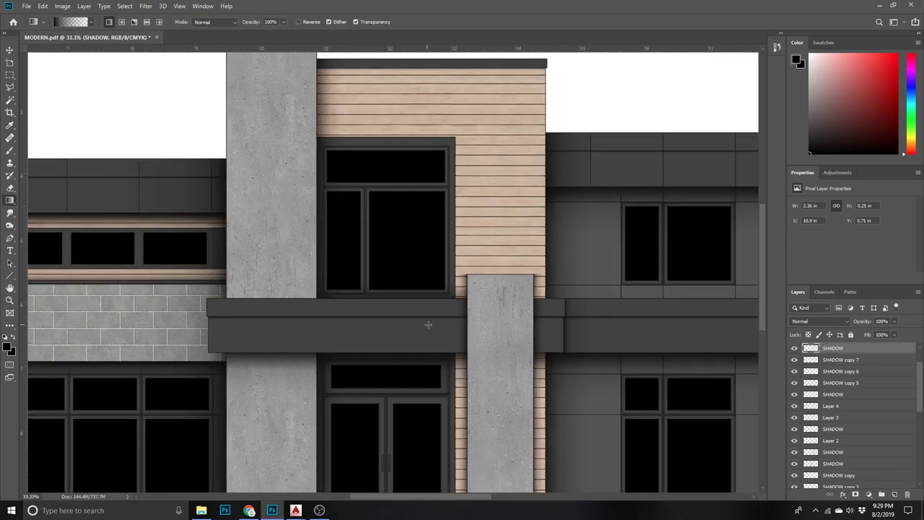
pyautogui.click(9, 49)
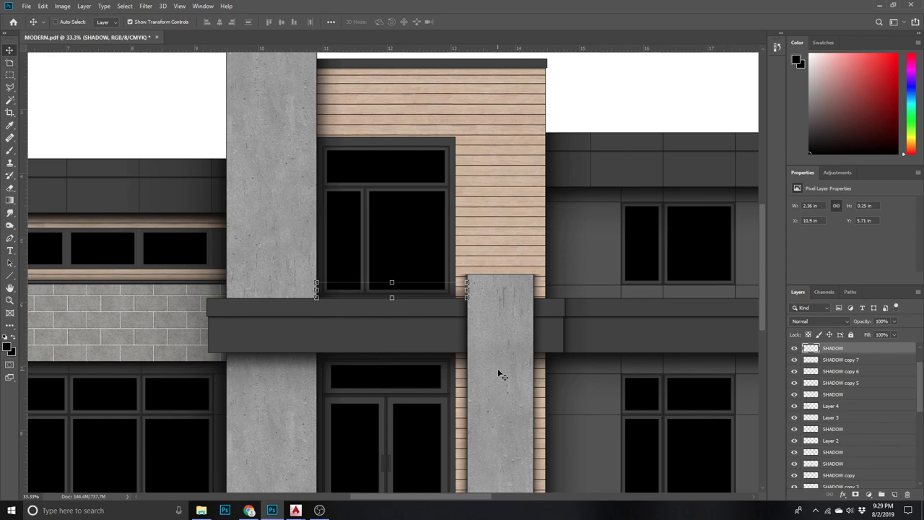
pyautogui.press('z')
pyautogui.keyDown('alt'); pyautogui.click(549, 308); pyautogui.keyUp('alt')
pyautogui.keyDown('alt'); pyautogui.click(553, 299); pyautogui.keyUp('alt')
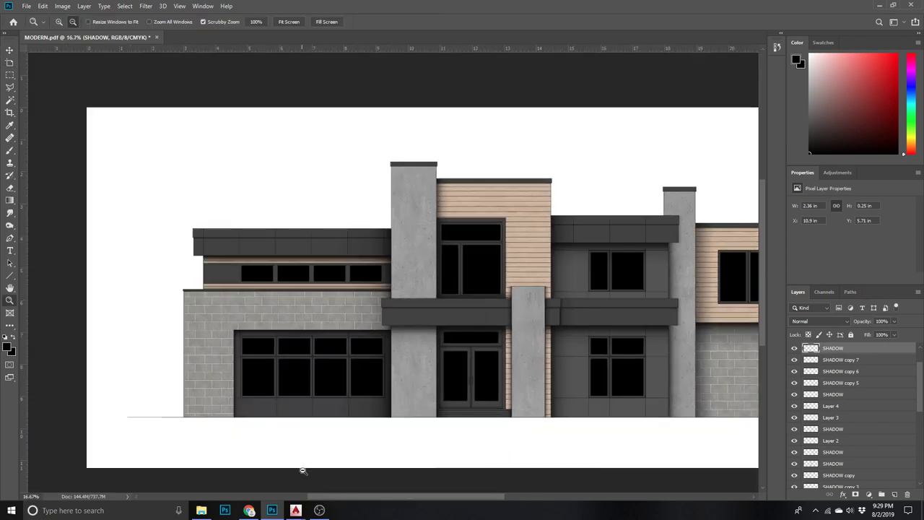
pyautogui.press('v')
pyautogui.hscroll(5, 332, 492)
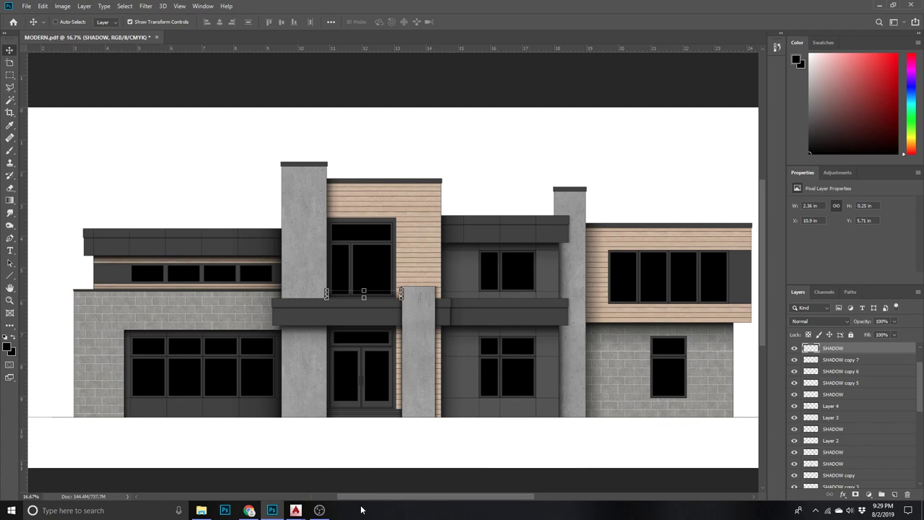
# - Zoom in on the upper window row and marquee-select the recessed window panel
pyautogui.press('z')
pyautogui.click(128, 269)
pyautogui.click(122, 264)
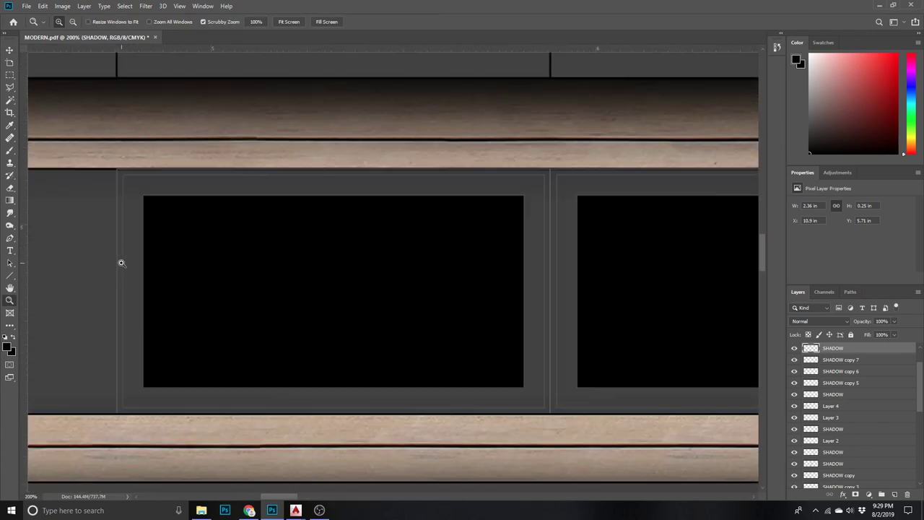
pyautogui.click(10, 73)
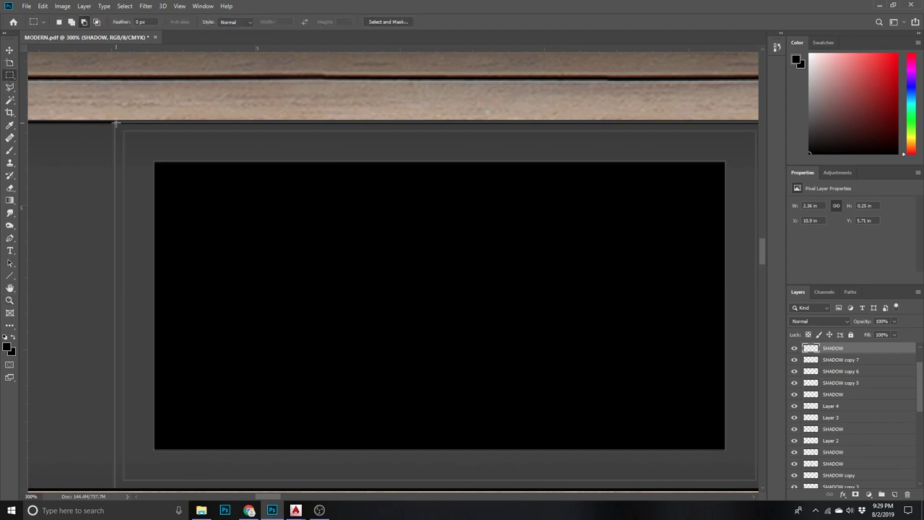
pyautogui.moveTo(116, 122); pyautogui.dragTo(699, 363)
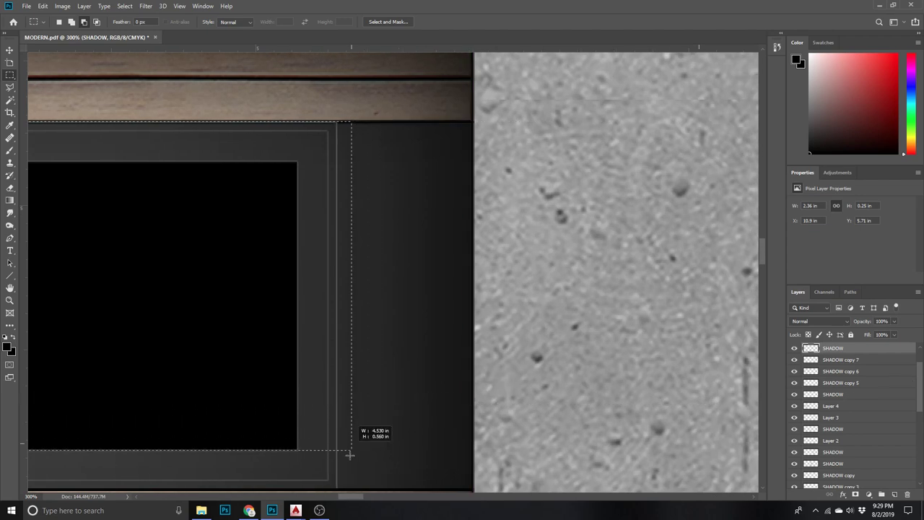
pyautogui.moveTo(699, 363)
pyautogui.mouseDown()
pyautogui.moveTo(351, 499)
pyautogui.moveTo(336, 453)
pyautogui.mouseUp()
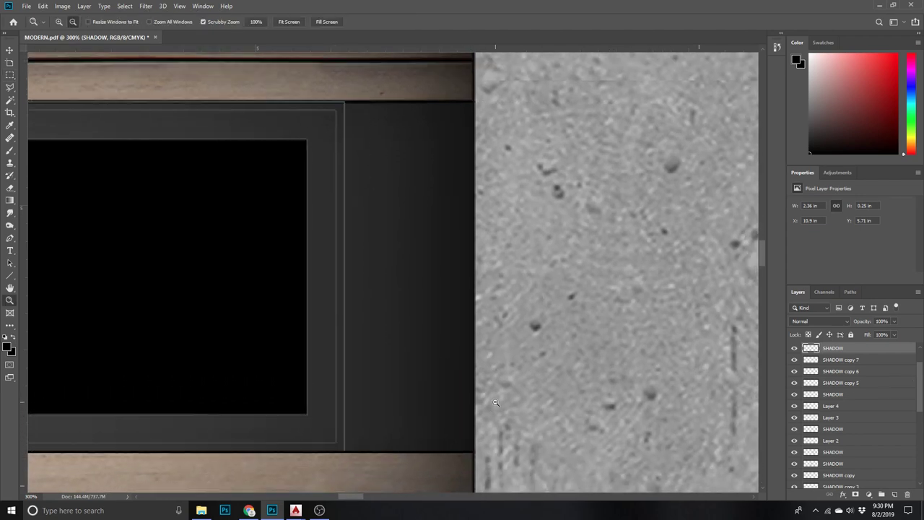
pyautogui.scroll(-3, 292, 318)
pyautogui.scroll(2, 285, 316)
pyautogui.scroll(1, 285, 316)
# - Add a new empty layer named SHADOW
pyautogui.click(9, 200)
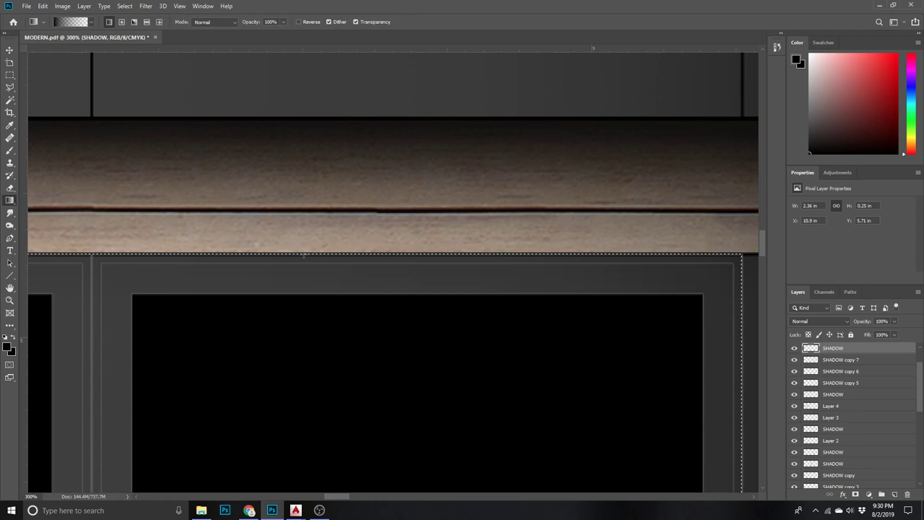
pyautogui.click(895, 495)
pyautogui.doubleClick(831, 348)
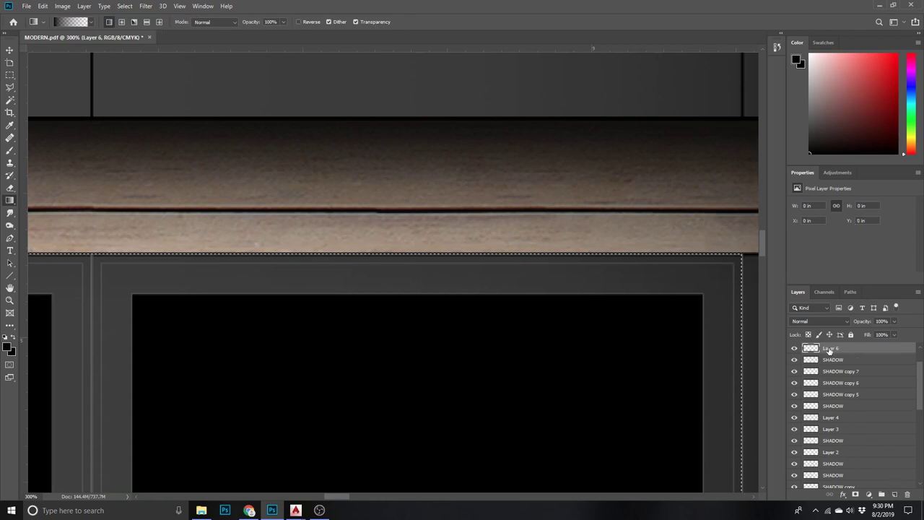
pyautogui.write('SHADOW')
pyautogui.press('Return')
# - Shade the selection's edges, including left and bottom, with dark gradients
pyautogui.scroll(-1, 760, 355)
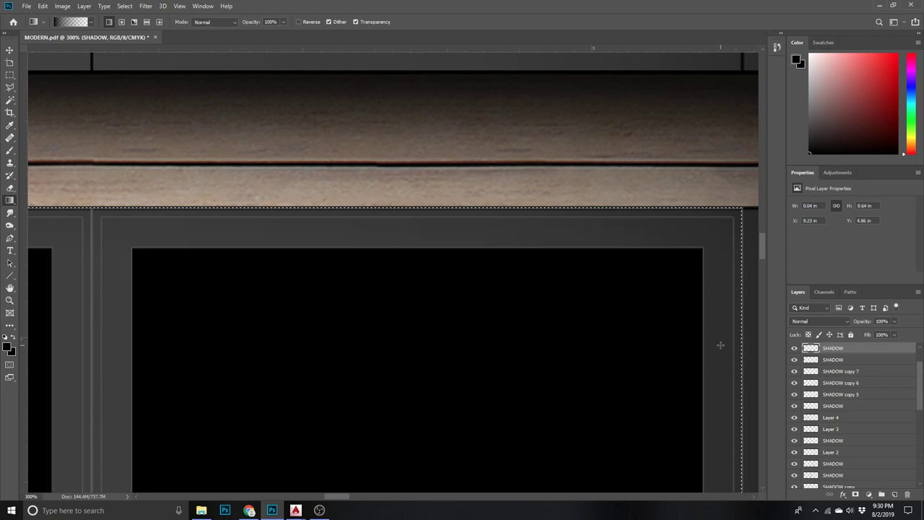
pyautogui.scroll(-2, 698, 267)
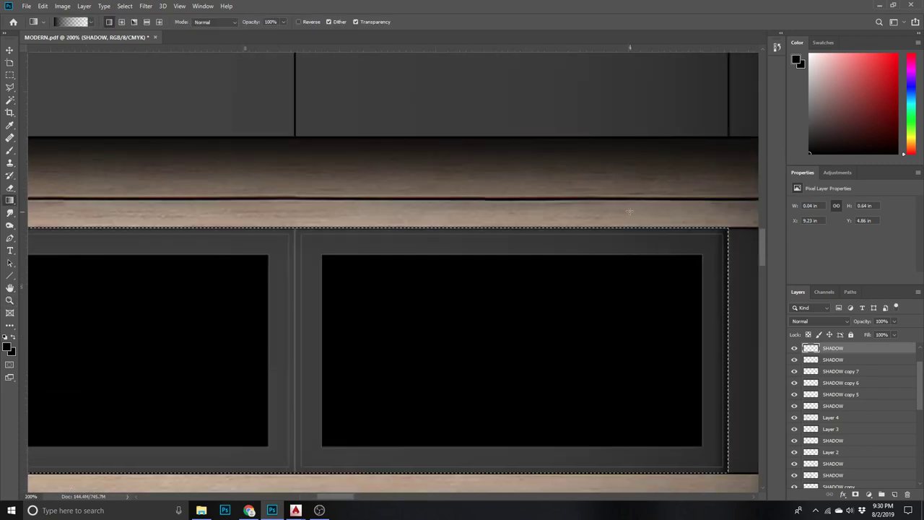
pyautogui.moveTo(641, 242); pyautogui.dragTo(629, 243)
pyautogui.scroll(-1, 624, 374)
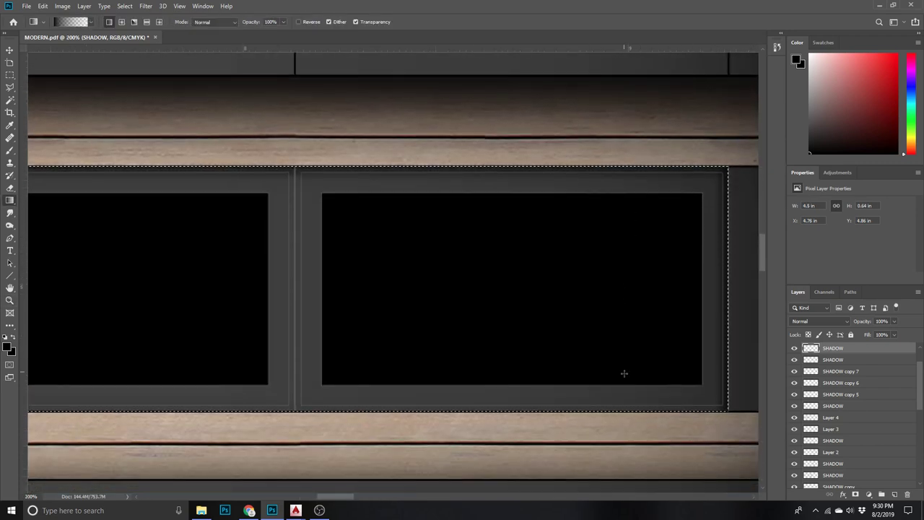
pyautogui.moveTo(614, 390); pyautogui.dragTo(646, 410)
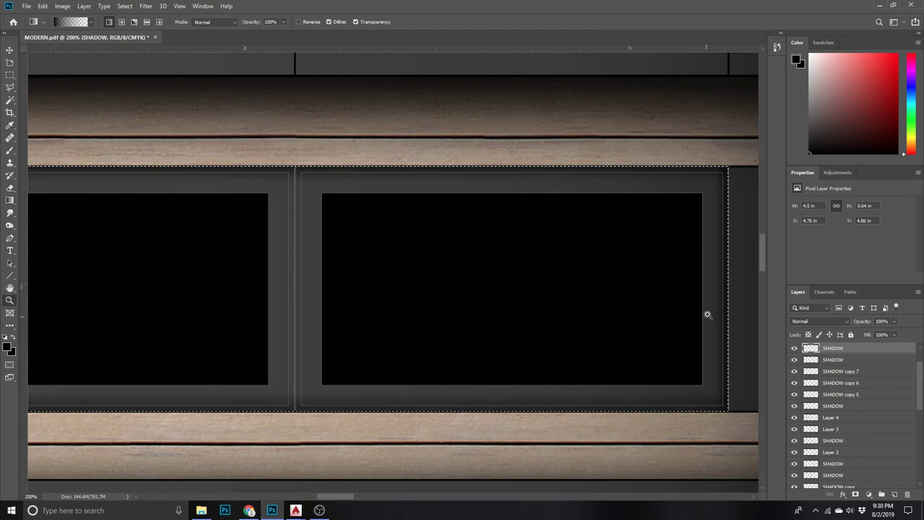
pyautogui.press('z')
pyautogui.scroll(-1, 708, 315)
pyautogui.scroll(-2, 708, 315)
pyautogui.scroll(-1, 708, 315)
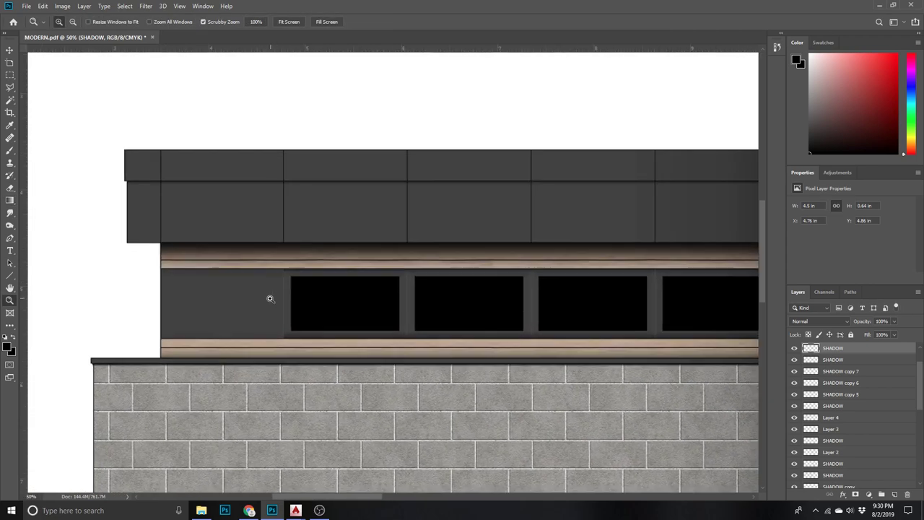
pyautogui.scroll(3, 270, 299)
pyautogui.press('g')
pyautogui.moveTo(320, 313); pyautogui.dragTo(329, 318)
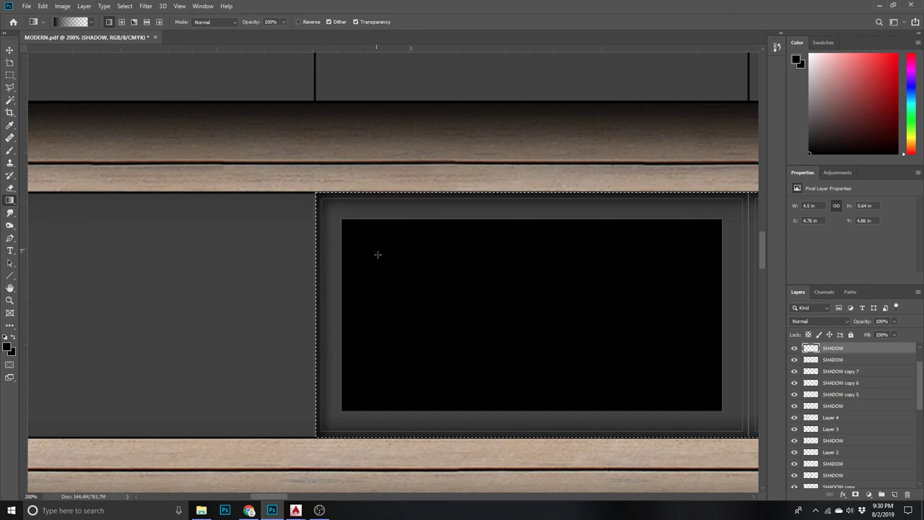
pyautogui.moveTo(363, 436); pyautogui.dragTo(363, 473)
# - Zoom in and out to review the shading along the upper window band
pyautogui.press('z')
pyautogui.scroll(-2, 235, 384)
pyautogui.scroll(-2, 334, 351)
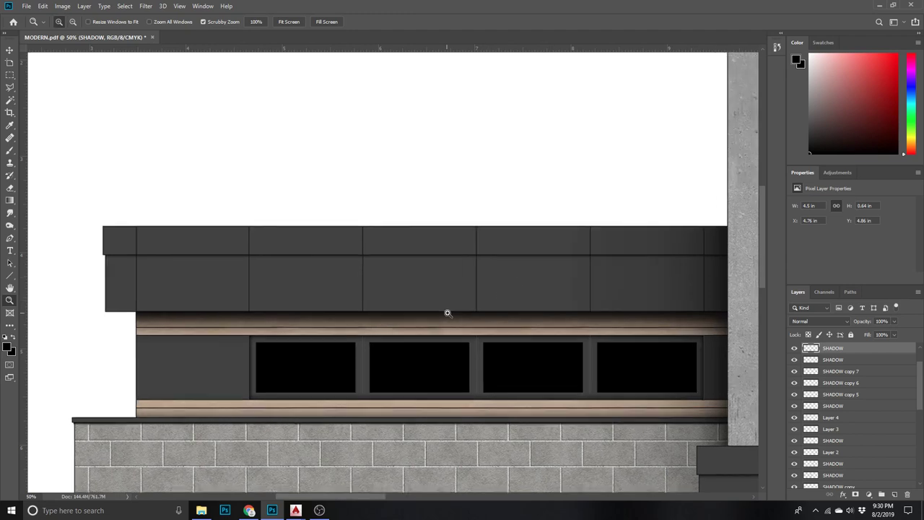
pyautogui.scroll(2, 448, 312)
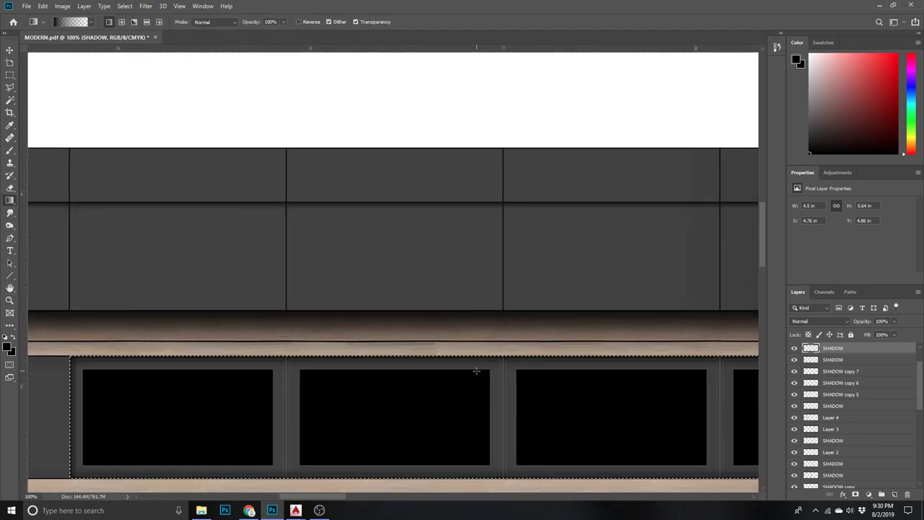
pyautogui.press('z')
pyautogui.scroll(-1, 417, 275)
pyautogui.scroll(-1, 418, 276)
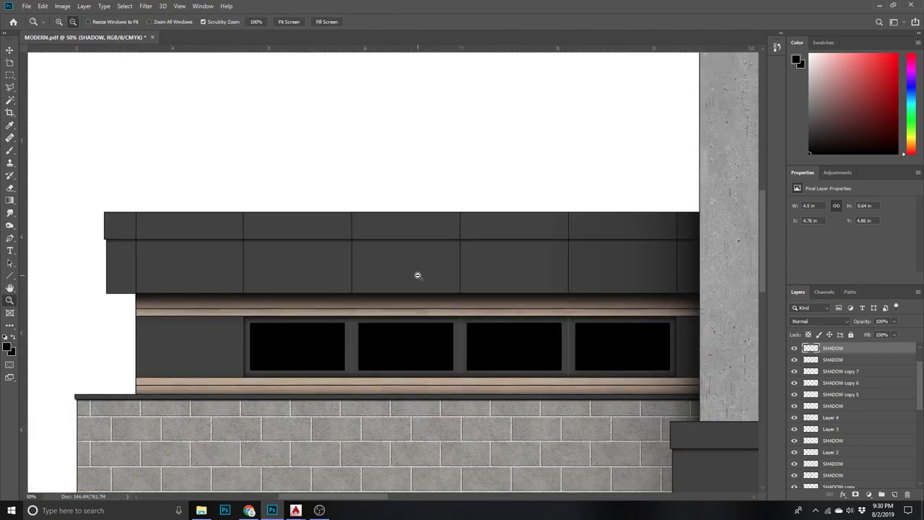
pyautogui.scroll(-1, 418, 275)
pyautogui.scroll(-1, 396, 431)
pyautogui.scroll(1, 378, 463)
pyautogui.scroll(2, 383, 469)
# - Marquee-select the large ground-floor window group up to its top-left frame corner
pyautogui.press('g')
pyautogui.click(10, 76)
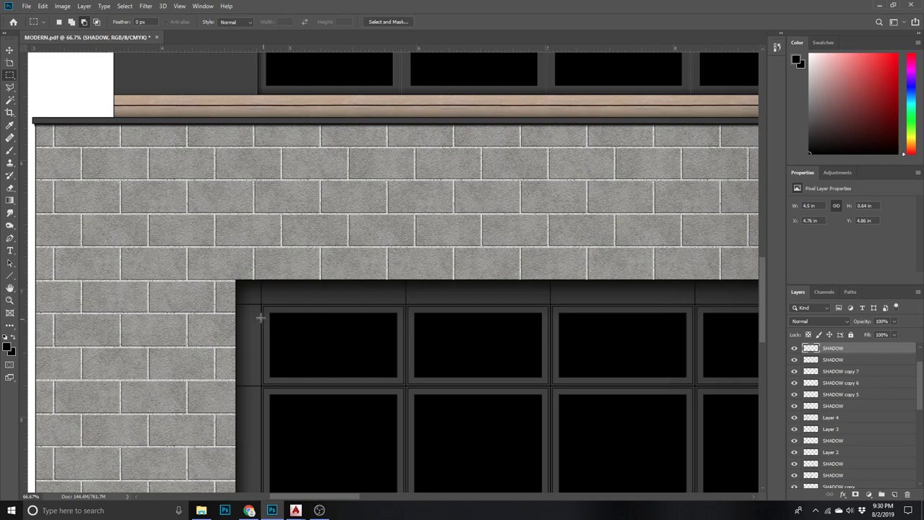
pyautogui.moveTo(261, 303); pyautogui.dragTo(671, 234)
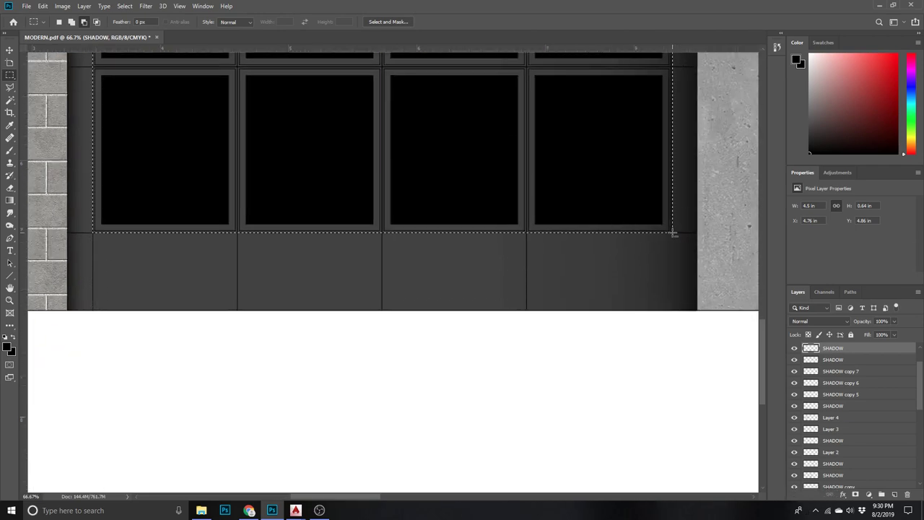
pyautogui.press('z')
pyautogui.moveTo(672, 235); pyautogui.dragTo(676, 244)
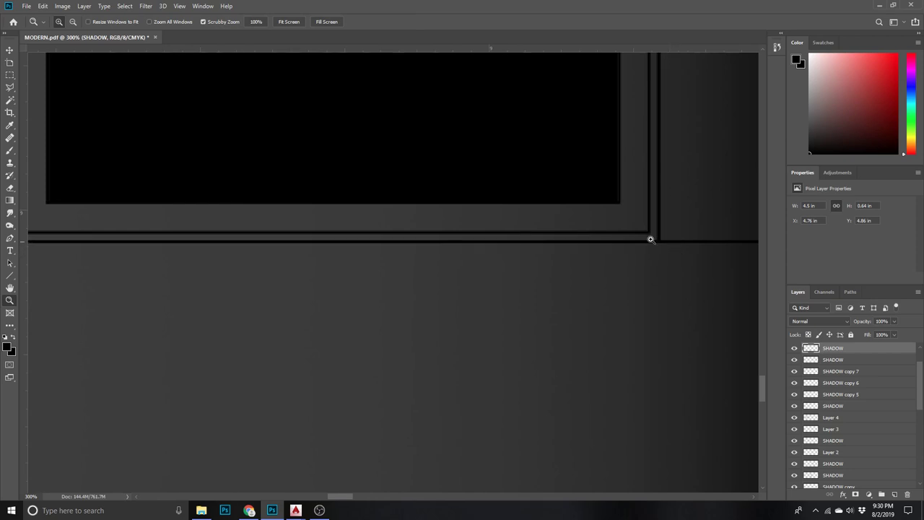
pyautogui.click(9, 75)
pyautogui.moveTo(657, 240); pyautogui.dragTo(10, 24)
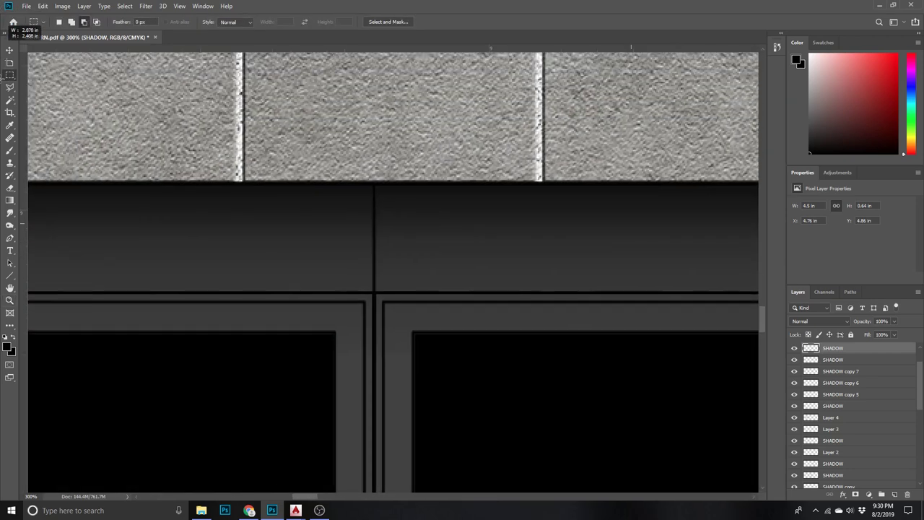
pyautogui.moveTo(10, 25)
pyautogui.mouseDown()
pyautogui.moveTo(128, 317)
pyautogui.moveTo(209, 294)
pyautogui.mouseUp()
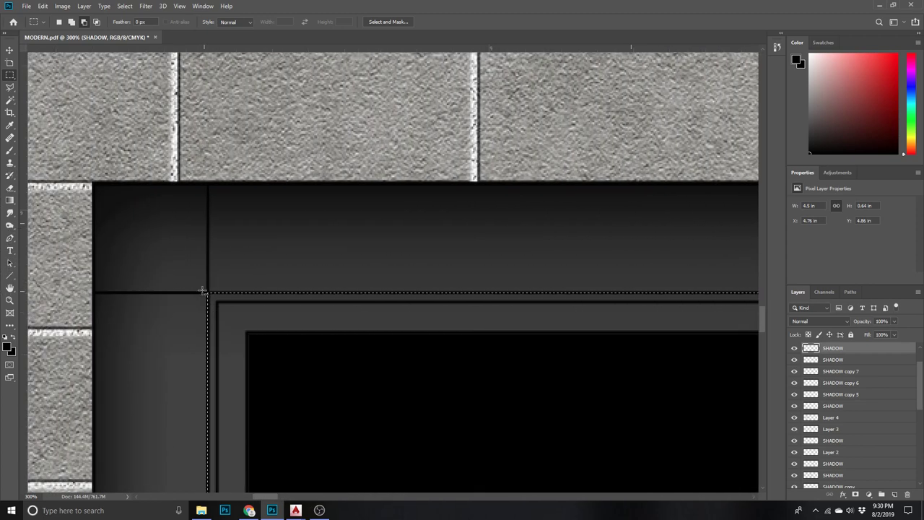
# - Add another new layer named SHADOW
pyautogui.click(9, 200)
pyautogui.click(897, 494)
pyautogui.write('SHADOW')
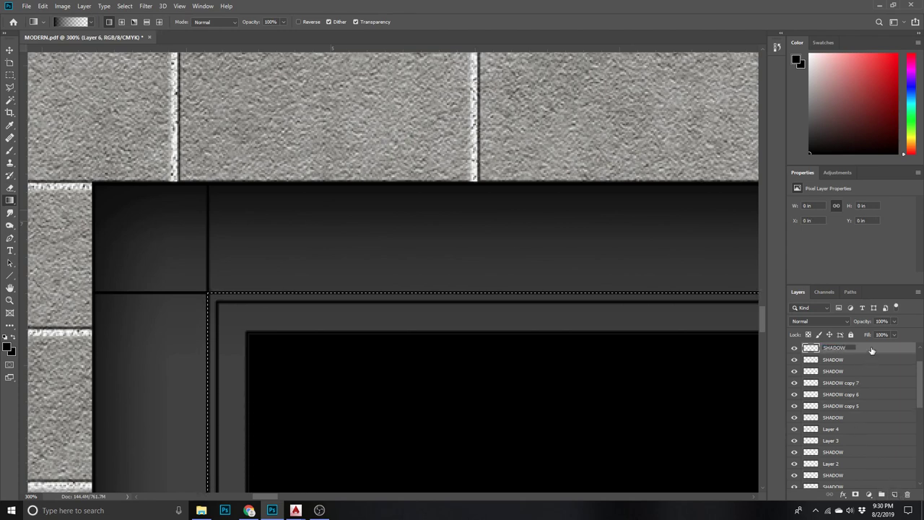
pyautogui.press('Return')
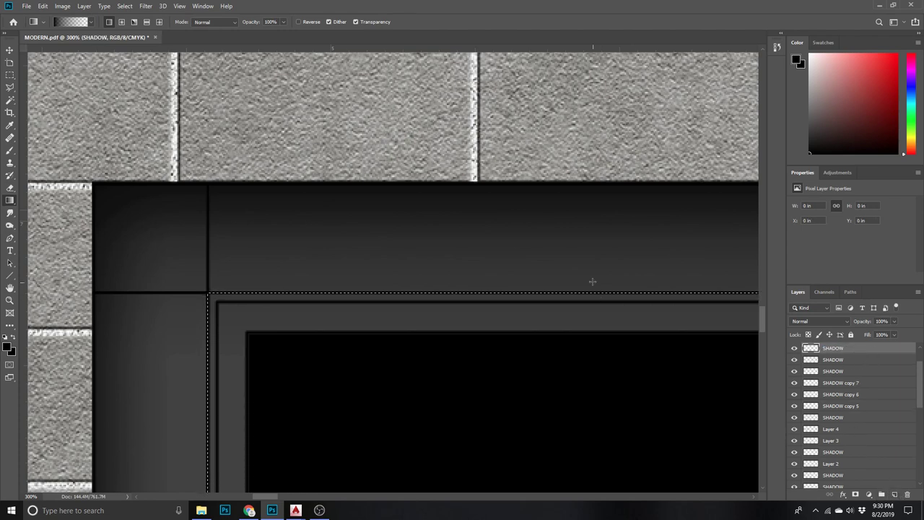
# - Shade the selection's top and right edges with dark gradients
pyautogui.moveTo(559, 313)
pyautogui.mouseDown()
pyautogui.moveTo(287, 330)
pyautogui.moveTo(309, 330)
pyautogui.mouseUp()
pyautogui.press('z')
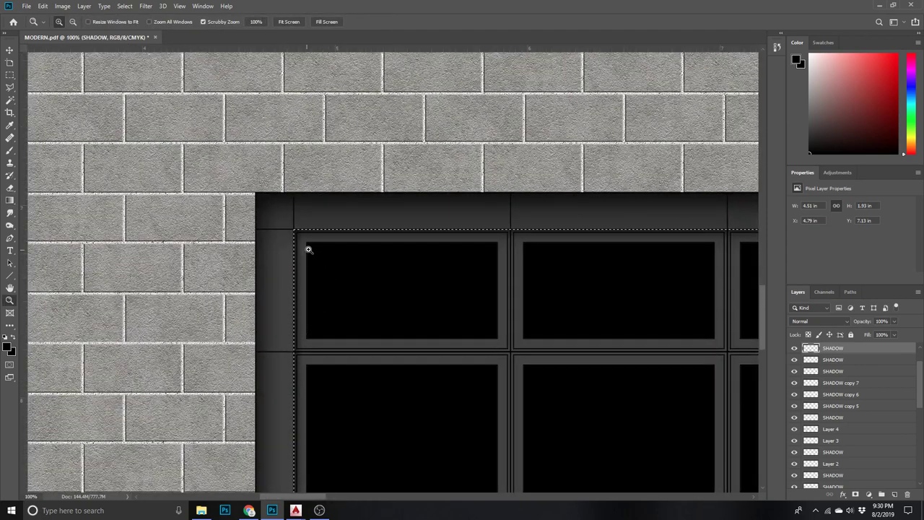
pyautogui.scroll(-3, 324, 299)
pyautogui.scroll(-8, 324, 298)
pyautogui.scroll(2, 322, 304)
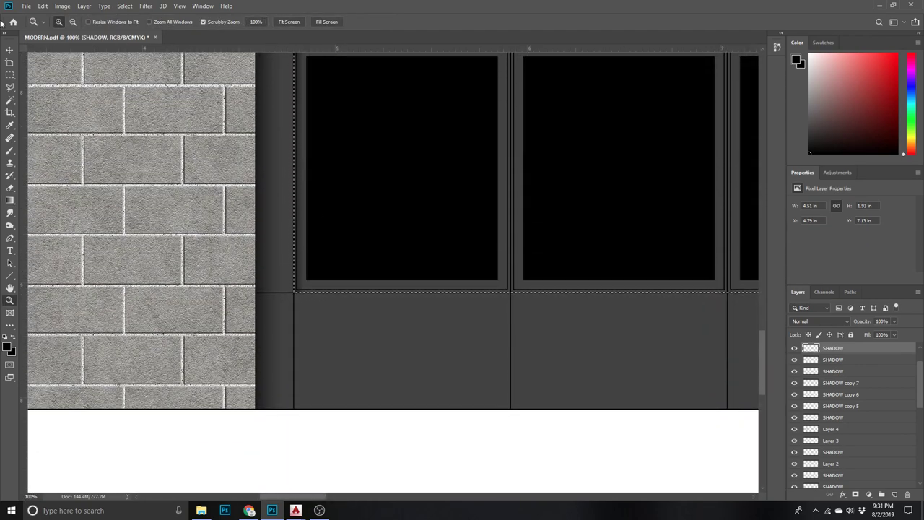
pyautogui.click(10, 200)
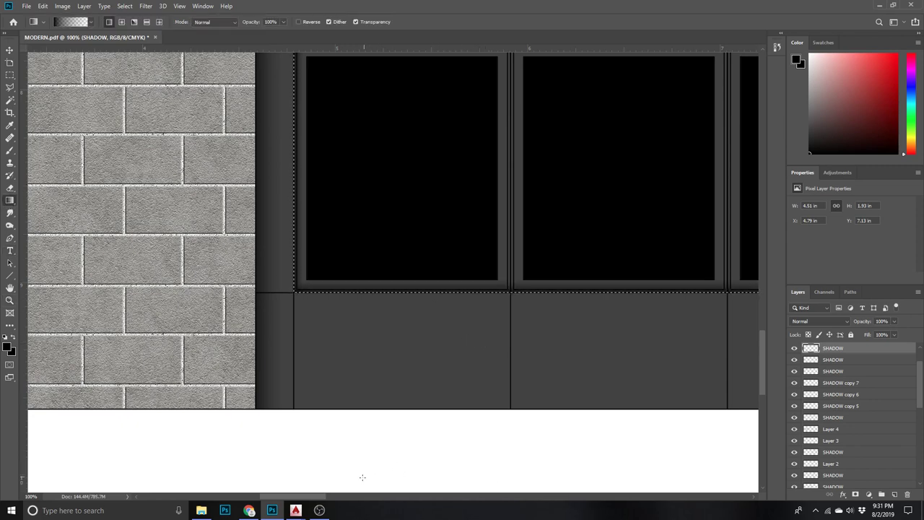
pyautogui.moveTo(320, 498)
pyautogui.mouseDown()
pyautogui.moveTo(426, 497)
pyautogui.moveTo(401, 496)
pyautogui.mouseUp()
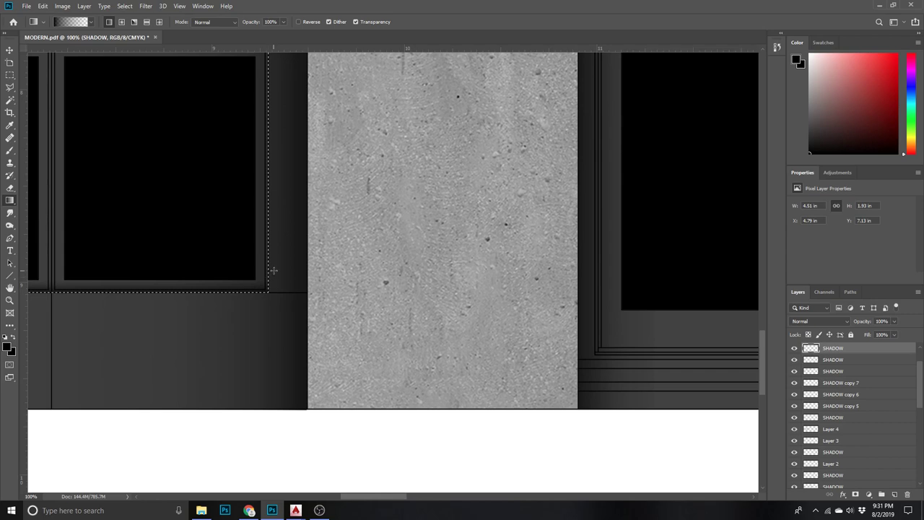
pyautogui.moveTo(256, 264); pyautogui.dragTo(281, 266)
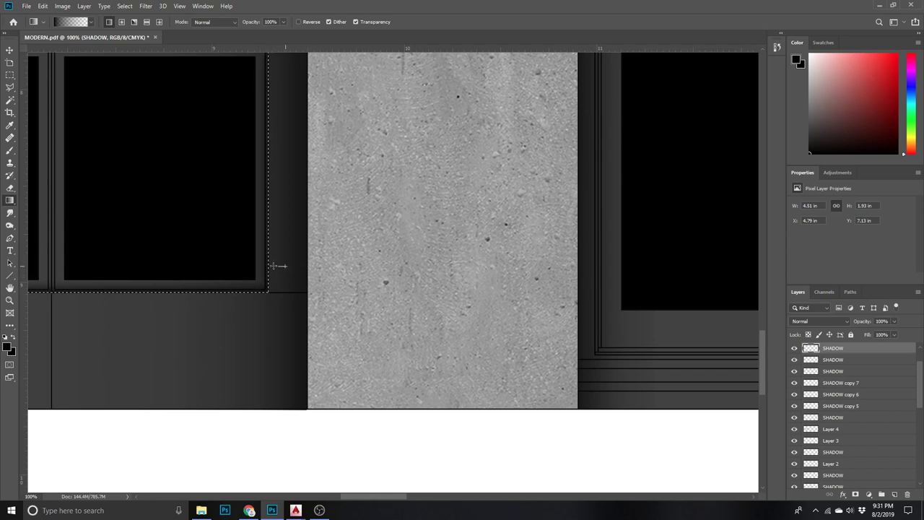
# - Zoom out to review the shading, then zoom in on the door's upper window
pyautogui.press('z')
pyautogui.keyDown('alt'); pyautogui.click(352, 291); pyautogui.keyUp('alt')
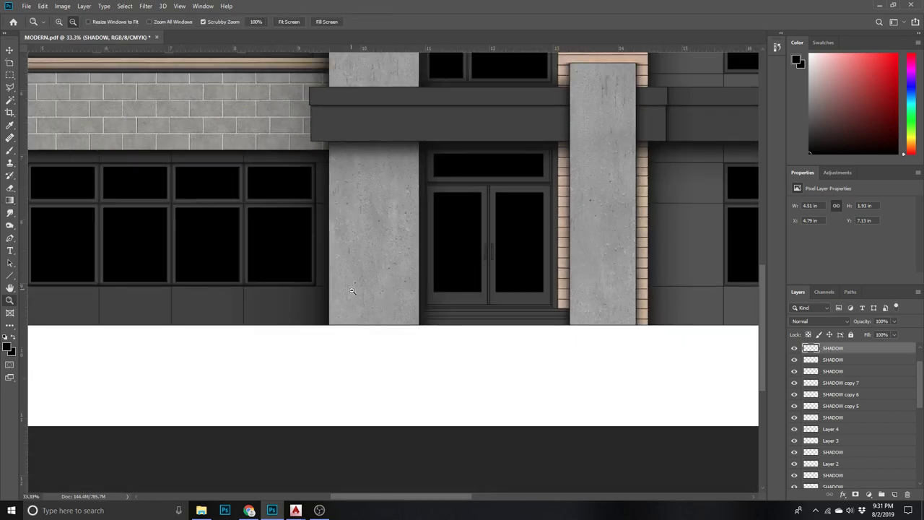
pyautogui.keyDown('alt'); pyautogui.click(352, 291); pyautogui.keyUp('alt')
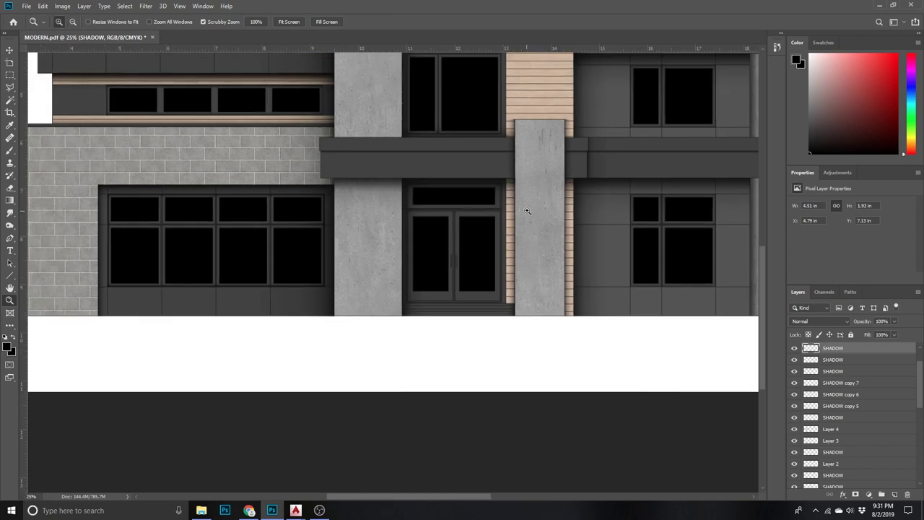
pyautogui.scroll(5, 477, 195)
pyautogui.click(439, 181)
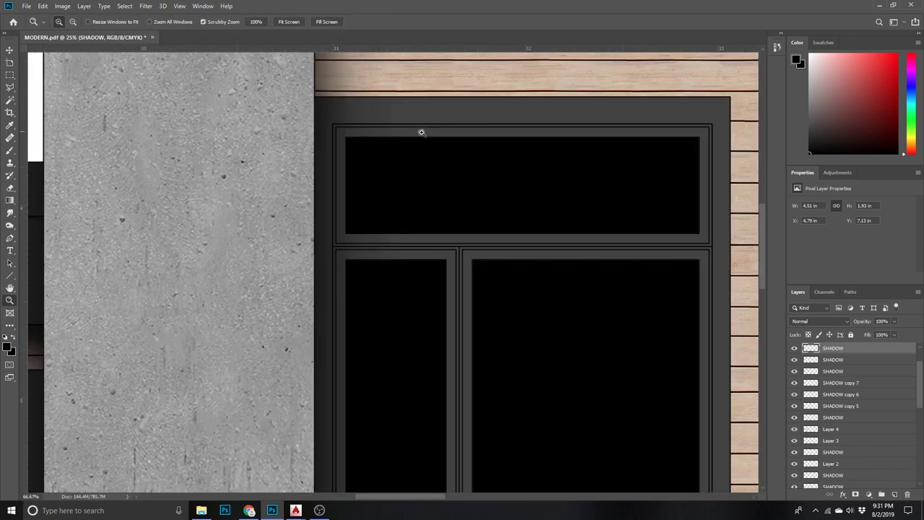
pyautogui.click(390, 142)
pyautogui.click(9, 75)
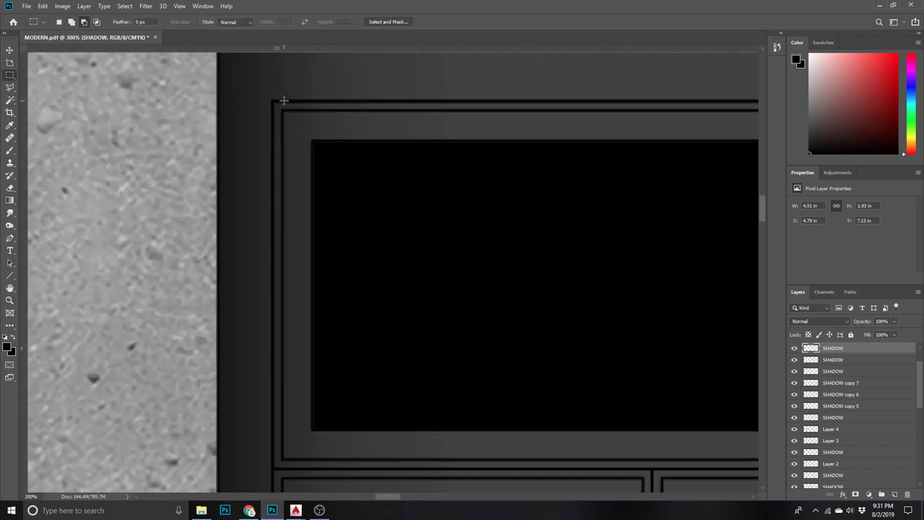
# - Marquee-select around the wood-clad wall's window frame and add a new SHADOW layer
pyautogui.moveTo(272, 100); pyautogui.dragTo(598, 517)
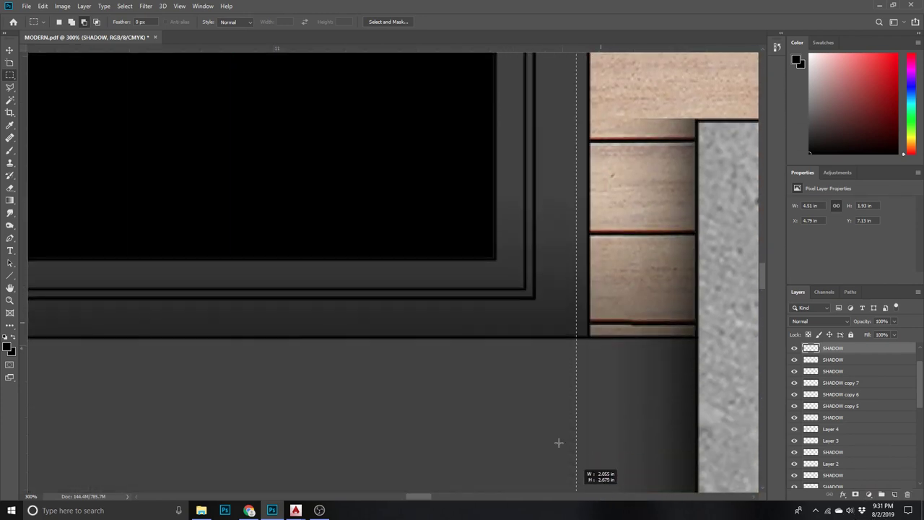
pyautogui.moveTo(598, 517); pyautogui.dragTo(534, 297)
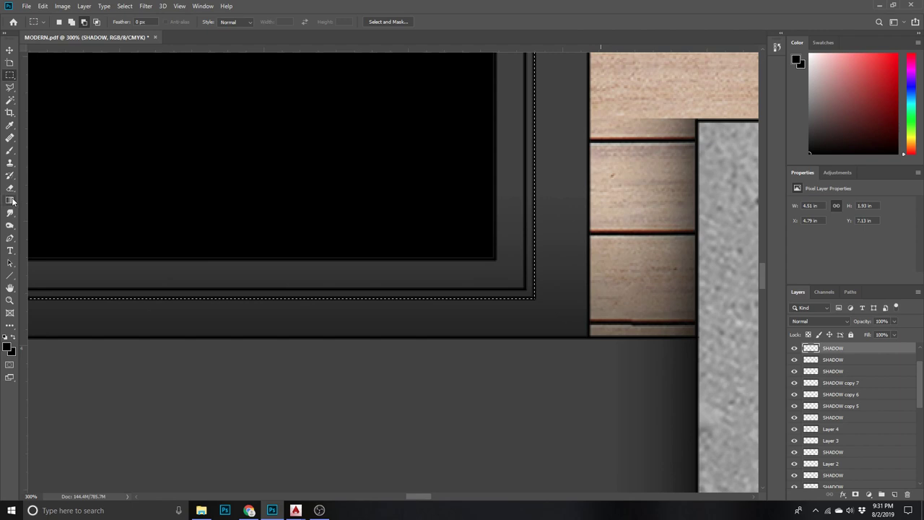
pyautogui.press('g')
pyautogui.click(894, 495)
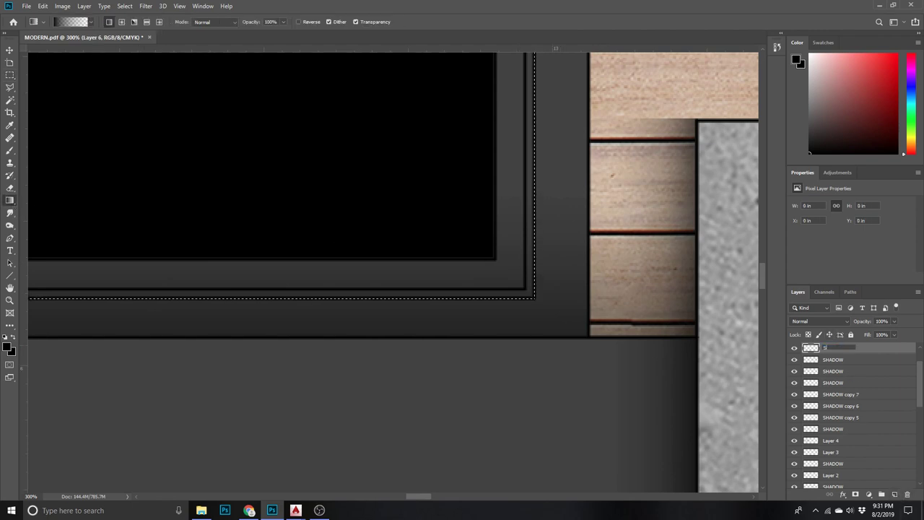
pyautogui.press('Return')
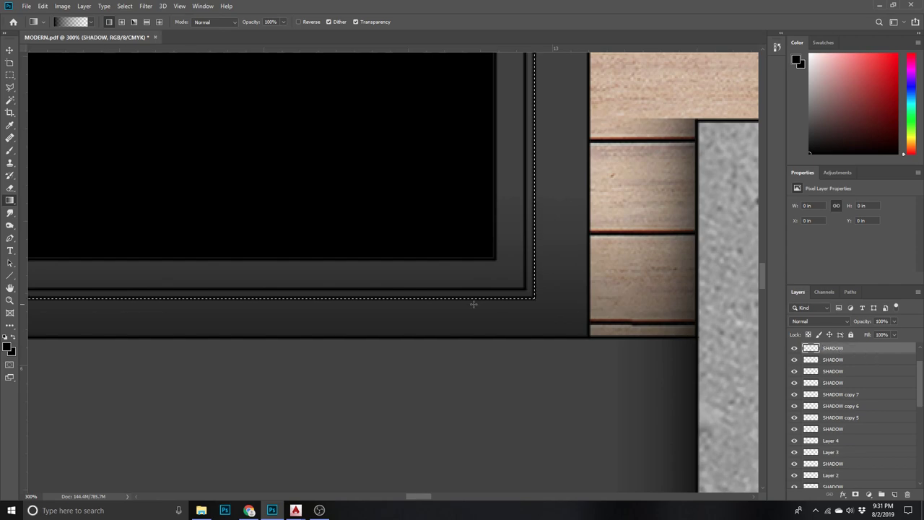
# - Shade the window frame's edges, including the top edge, with dark gradients
pyautogui.moveTo(461, 317); pyautogui.dragTo(452, 286)
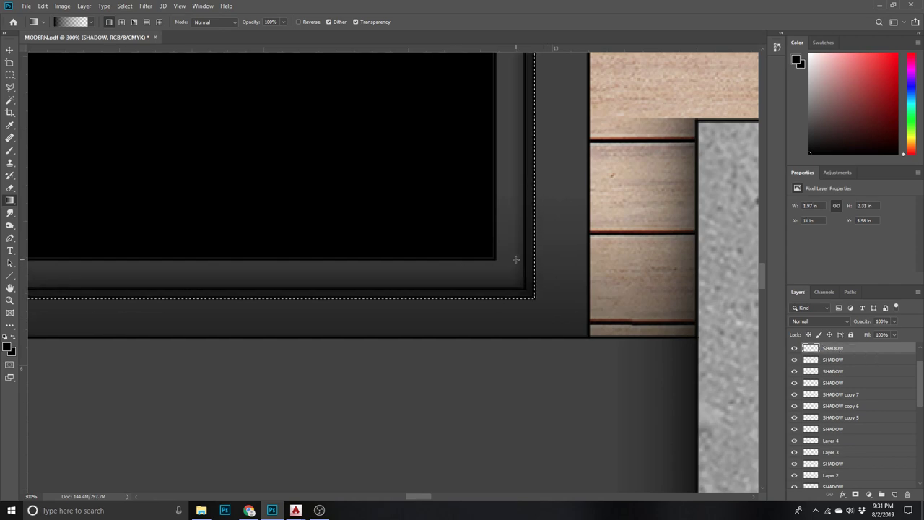
pyautogui.press('z')
pyautogui.keyDown('alt'); pyautogui.click(582, 310); pyautogui.keyUp('alt')
pyautogui.click(562, 150)
pyautogui.press('g')
pyautogui.moveTo(623, 196); pyautogui.dragTo(590, 185)
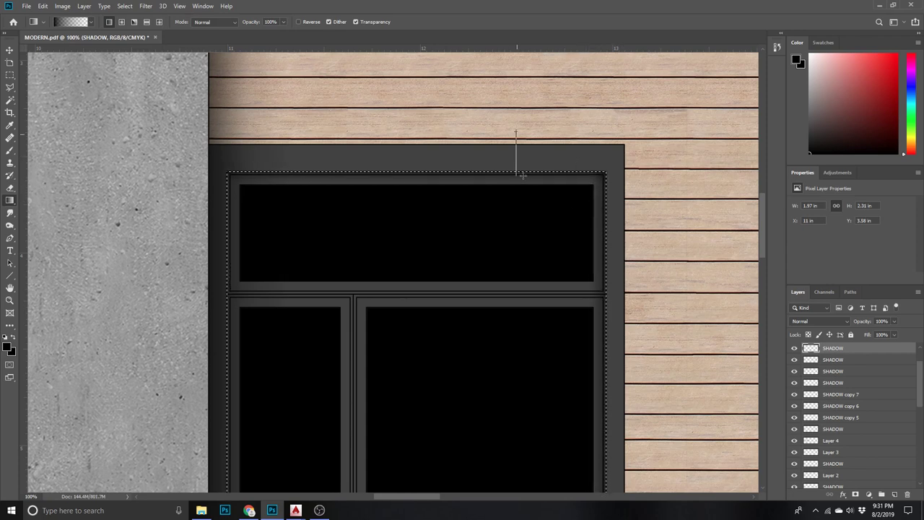
pyautogui.scroll(-5, 486, 193)
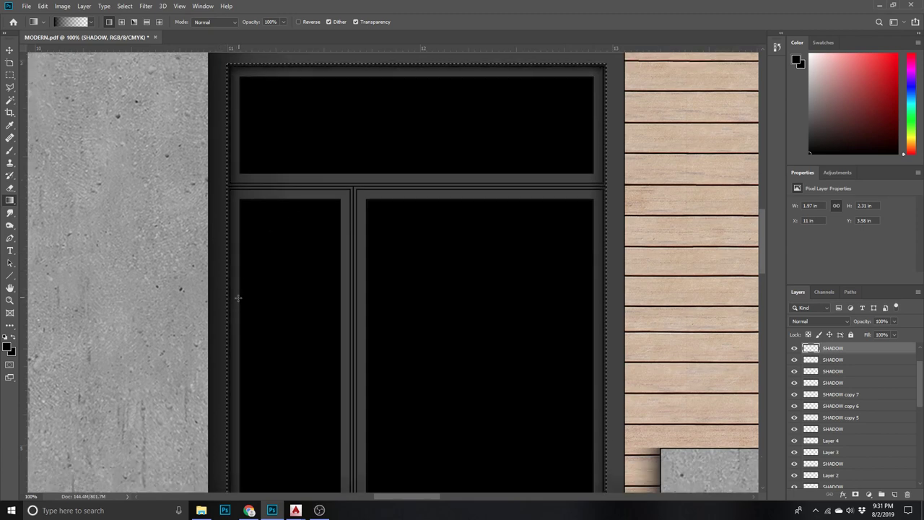
pyautogui.press('z')
pyautogui.keyDown('alt'); pyautogui.click(310, 303); pyautogui.keyUp('alt')
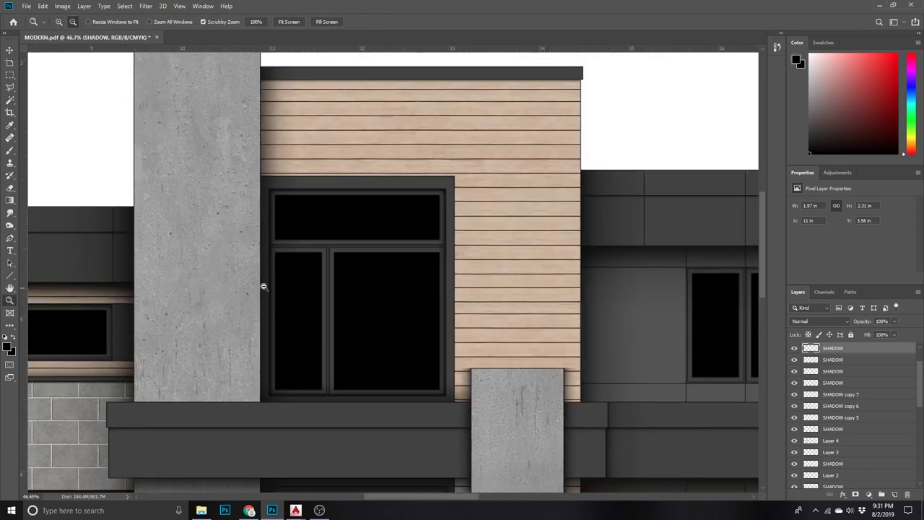
# - Zoom in on the entrance door and marquee-select around its frame
pyautogui.keyDown('alt'); pyautogui.click(283, 292); pyautogui.keyUp('alt')
pyautogui.keyDown('alt'); pyautogui.click(269, 332); pyautogui.keyUp('alt')
pyautogui.click(297, 440)
pyautogui.click(192, 343)
pyautogui.click(193, 342)
pyautogui.press('g')
pyautogui.press('m')
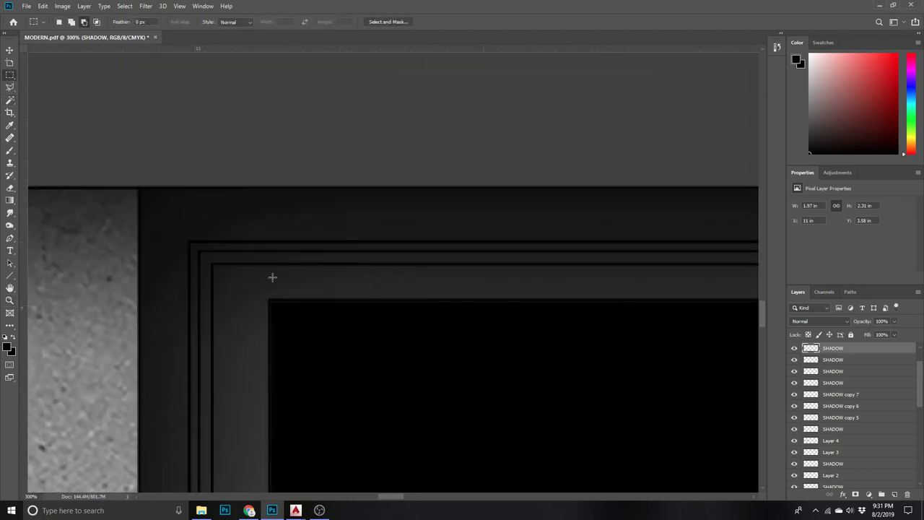
pyautogui.moveTo(492, 438)
pyautogui.mouseDown()
pyautogui.moveTo(634, 463)
pyautogui.moveTo(637, 296)
pyautogui.mouseUp()
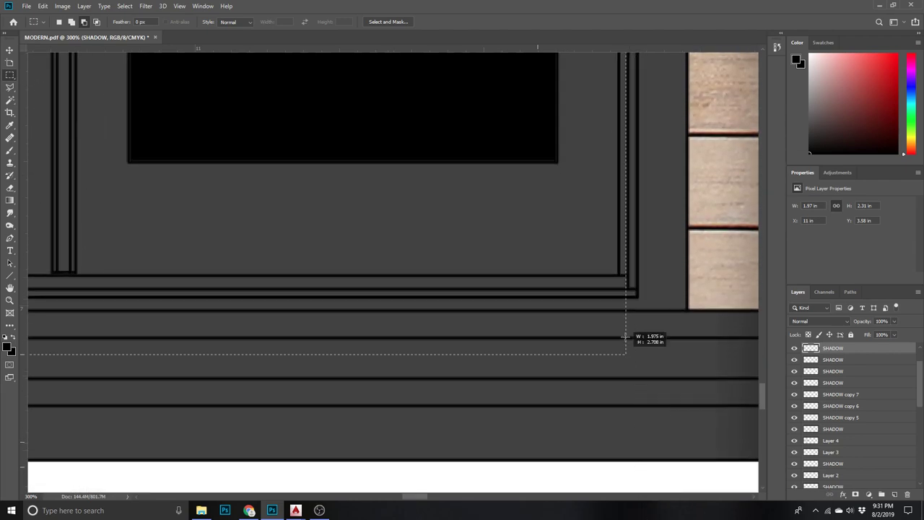
pyautogui.moveTo(637, 296); pyautogui.dragTo(637, 296)
# - Shade the door frame's bottom and right edges with dark gradients
pyautogui.press('g')
pyautogui.moveTo(479, 325); pyautogui.dragTo(478, 276)
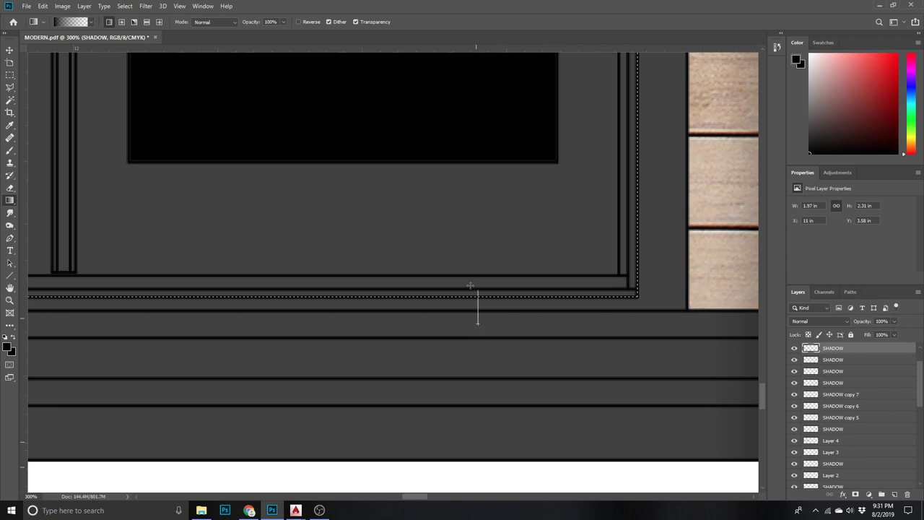
pyautogui.moveTo(551, 326); pyautogui.dragTo(551, 271)
pyautogui.moveTo(679, 252)
pyautogui.mouseDown()
pyautogui.moveTo(637, 252)
pyautogui.moveTo(514, 216)
pyautogui.moveTo(512, 201)
pyautogui.mouseUp()
pyautogui.press('z')
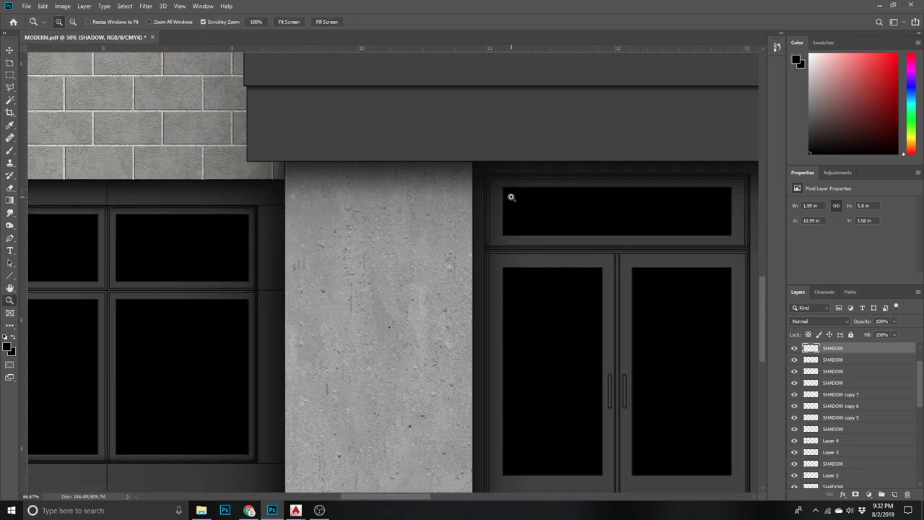
pyautogui.press('g')
pyautogui.scroll(2, 470, 134)
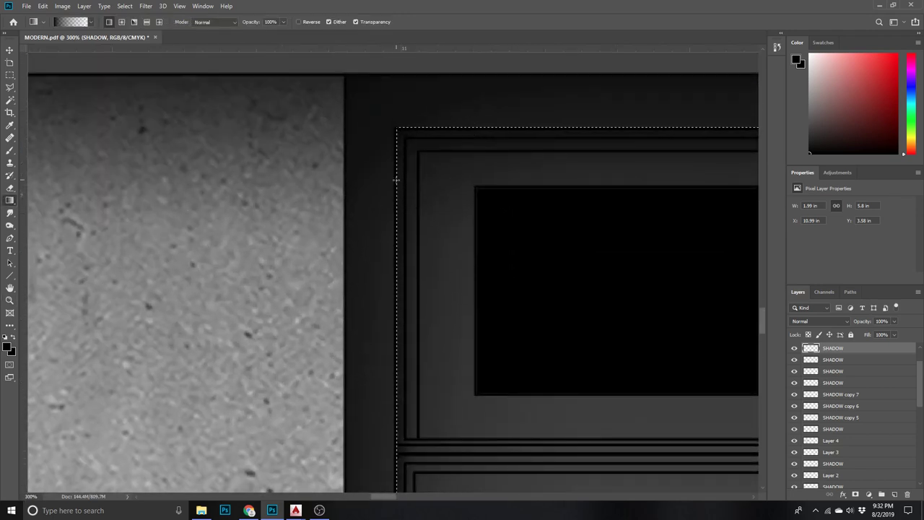
# - Zoom out to check the door shading
pyautogui.press('z')
pyautogui.keyDown('alt'); pyautogui.click(339, 220); pyautogui.keyUp('alt')
pyautogui.keyDown('alt'); pyautogui.click(340, 220); pyautogui.keyUp('alt')
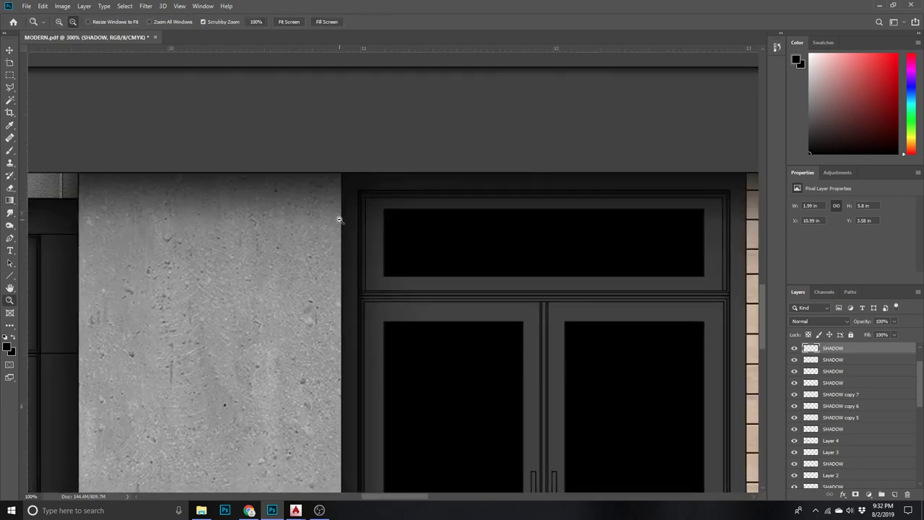
pyautogui.keyDown('alt'); pyautogui.click(339, 219); pyautogui.keyUp('alt')
pyautogui.keyDown('alt'); pyautogui.click(339, 219); pyautogui.keyUp('alt')
pyautogui.press('g')
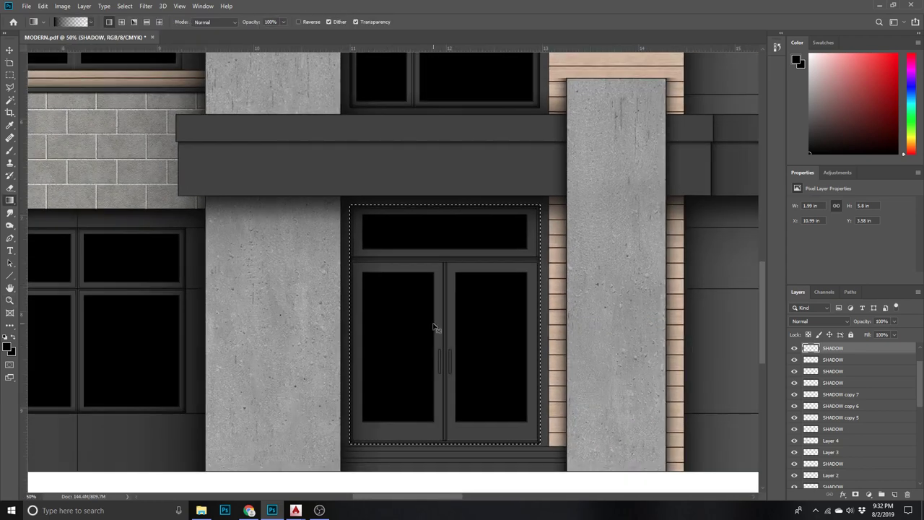
# - Zoom out over the facade, then zoom in on the grey-panel window
pyautogui.press('z')
pyautogui.keyDown('alt'); pyautogui.click(367, 426); pyautogui.keyUp('alt')
pyautogui.keyDown('alt'); pyautogui.click(393, 407); pyautogui.keyUp('alt')
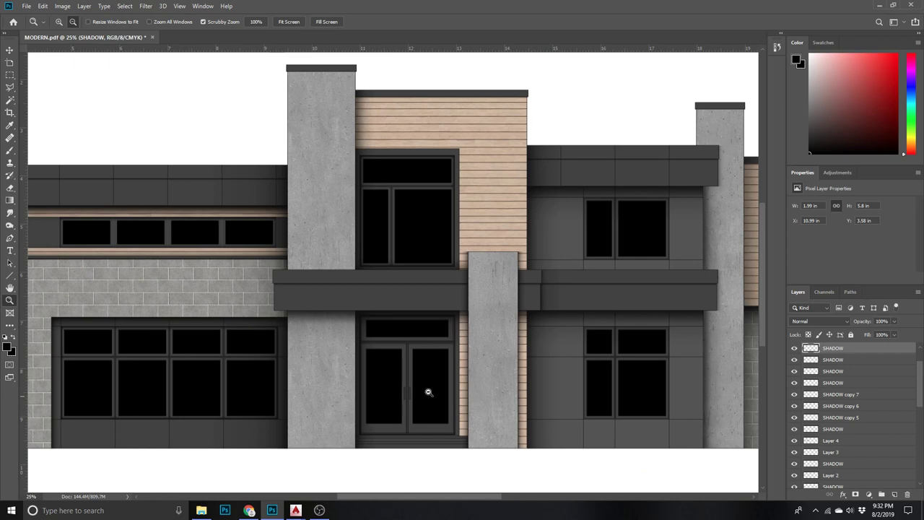
pyautogui.click(681, 206)
pyautogui.click(681, 206)
pyautogui.click(680, 207)
pyautogui.click(680, 208)
pyautogui.click(10, 75)
# - Select the two-pane grey-panel window and shade its right, left and bottom edges with gradients
pyautogui.moveTo(313, 207); pyautogui.dragTo(622, 411)
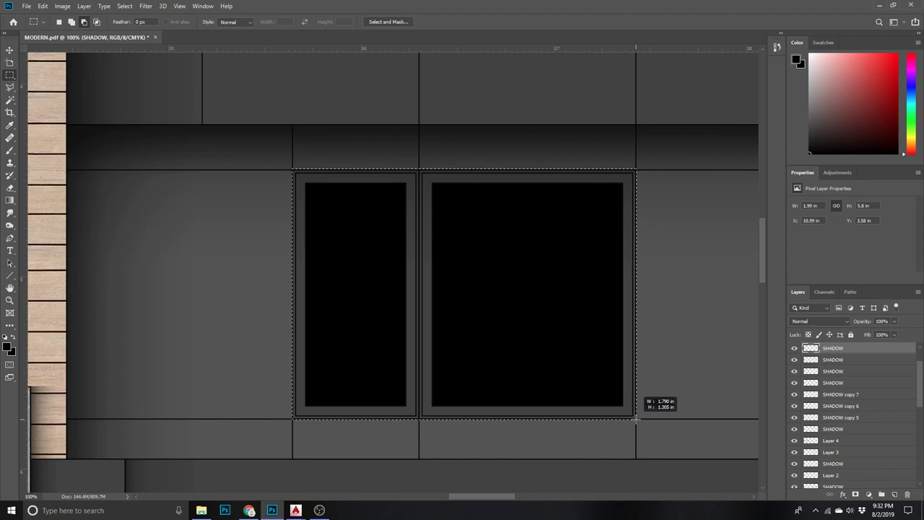
pyautogui.click(10, 200)
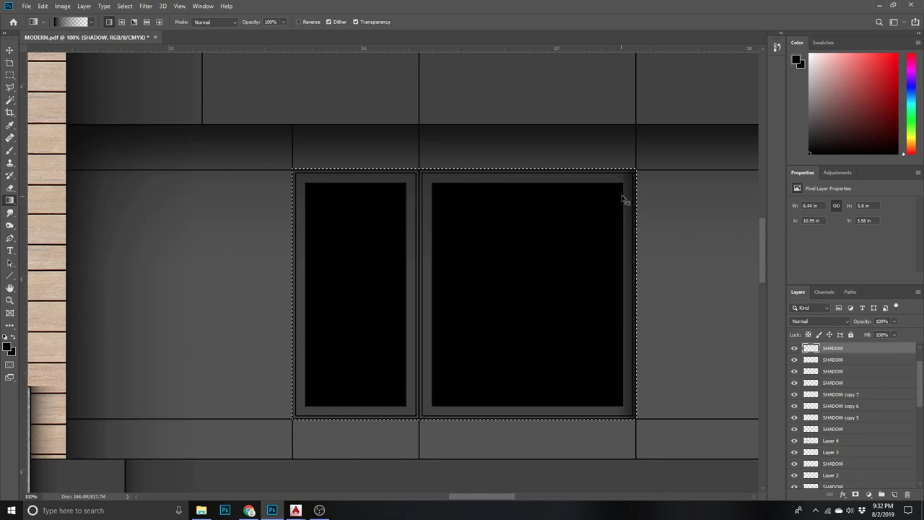
pyautogui.hotkey('ctrl', 'z')
pyautogui.moveTo(622, 200)
pyautogui.mouseDown()
pyautogui.moveTo(600, 158)
pyautogui.moveTo(600, 178)
pyautogui.mouseUp()
pyautogui.moveTo(299, 256); pyautogui.dragTo(300, 255)
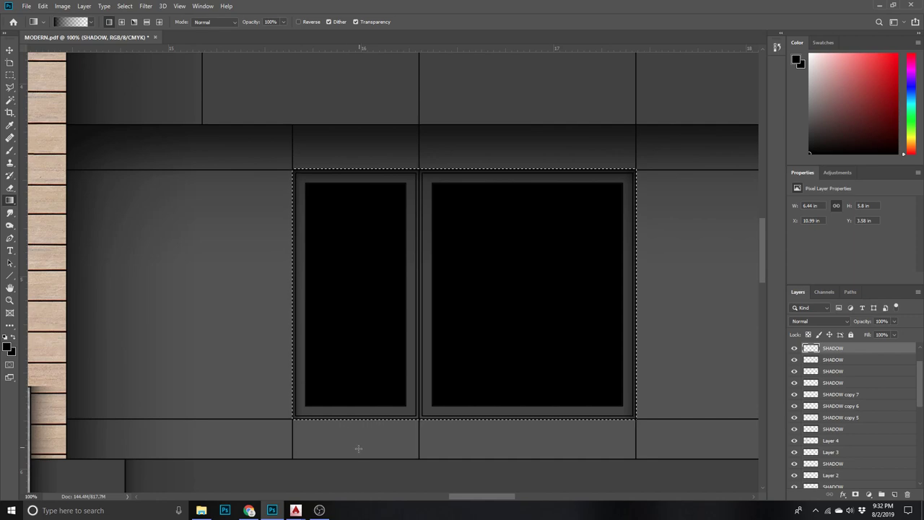
pyautogui.moveTo(344, 411); pyautogui.dragTo(346, 427)
pyautogui.hotkey('ctrl', 'd')
# - Marquee-select around the four-pane window
pyautogui.press('z')
pyautogui.scroll(-3, 336, 260)
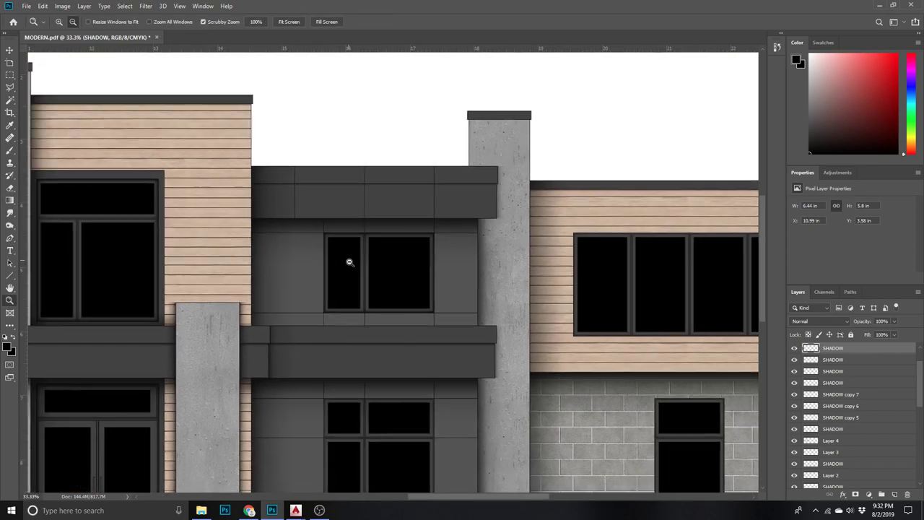
pyautogui.scroll(-1, 367, 450)
pyautogui.scroll(2, 367, 450)
pyautogui.scroll(2, 367, 450)
pyautogui.press('g')
pyautogui.click(10, 75)
pyautogui.moveTo(207, 113); pyautogui.dragTo(551, 435)
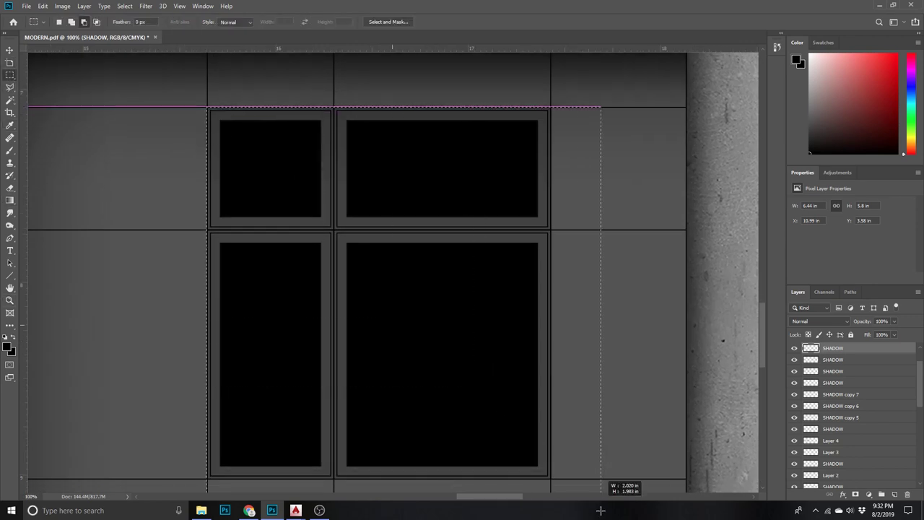
pyautogui.moveTo(551, 435); pyautogui.dragTo(552, 436)
# - Shade the four-pane window's top edge with a dark gradient
pyautogui.press('g')
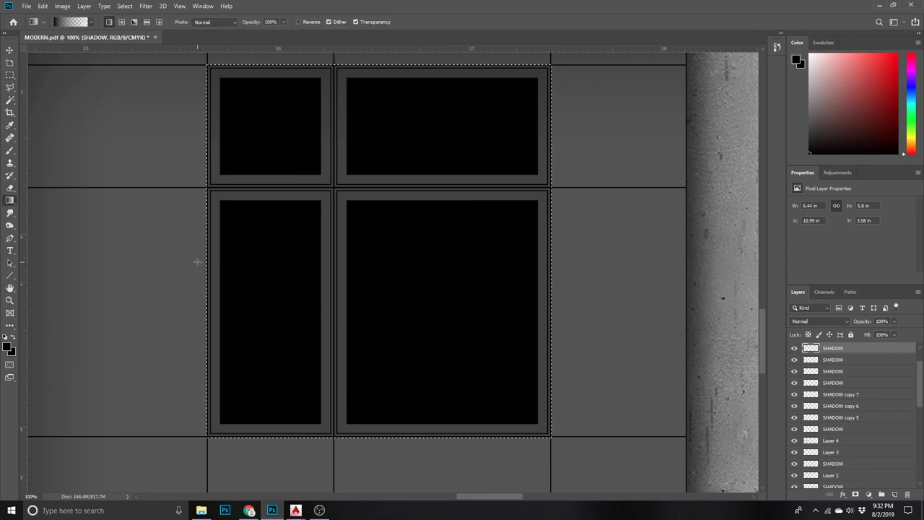
pyautogui.scroll(2, 266, 157)
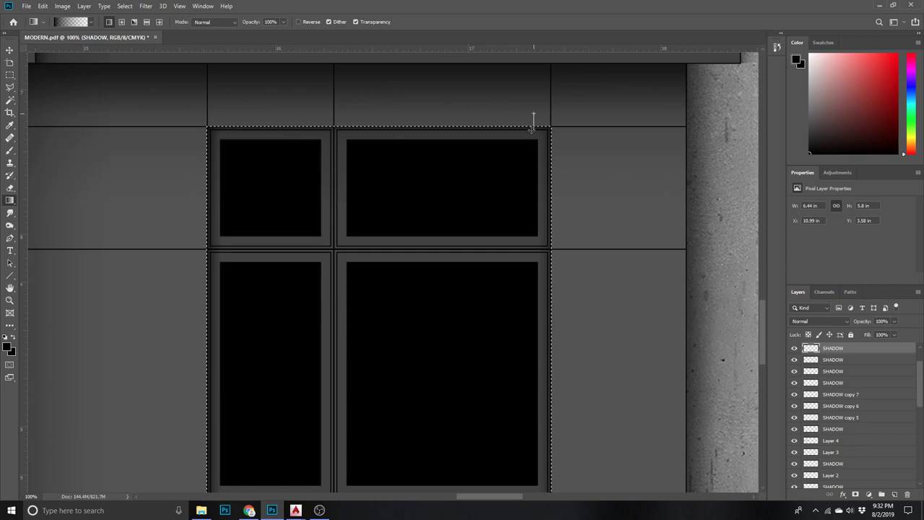
pyautogui.scroll(-4, 504, 197)
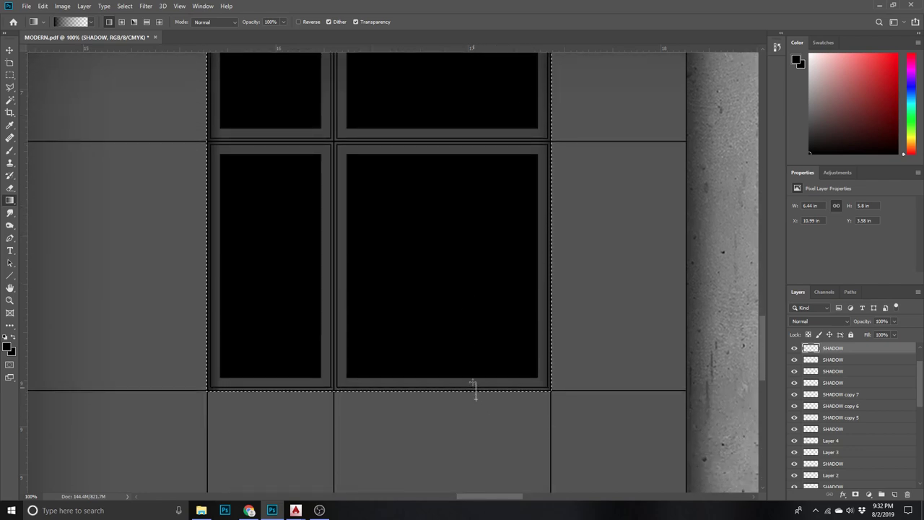
pyautogui.scroll(4, 479, 216)
pyautogui.scroll(2, 485, 168)
pyautogui.moveTo(497, 133); pyautogui.dragTo(490, 192)
pyautogui.press('z')
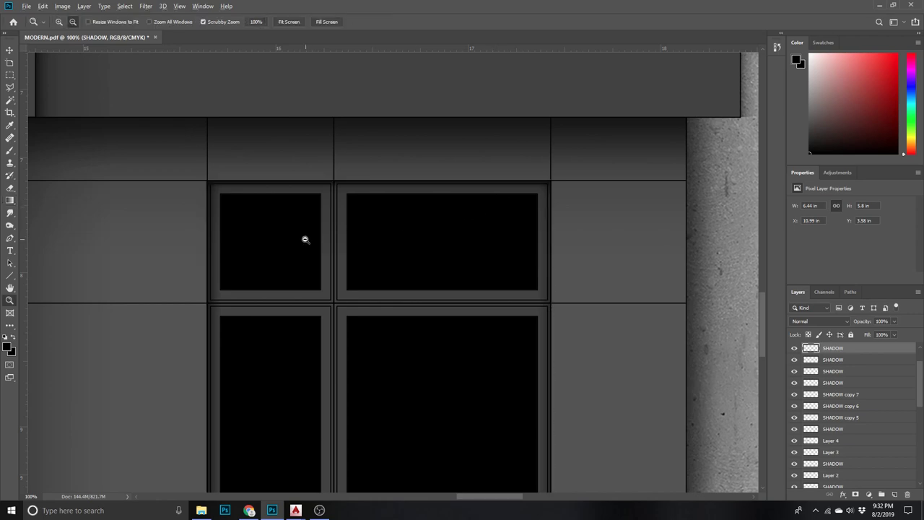
pyautogui.scroll(-4, 306, 239)
pyautogui.scroll(6, 563, 103)
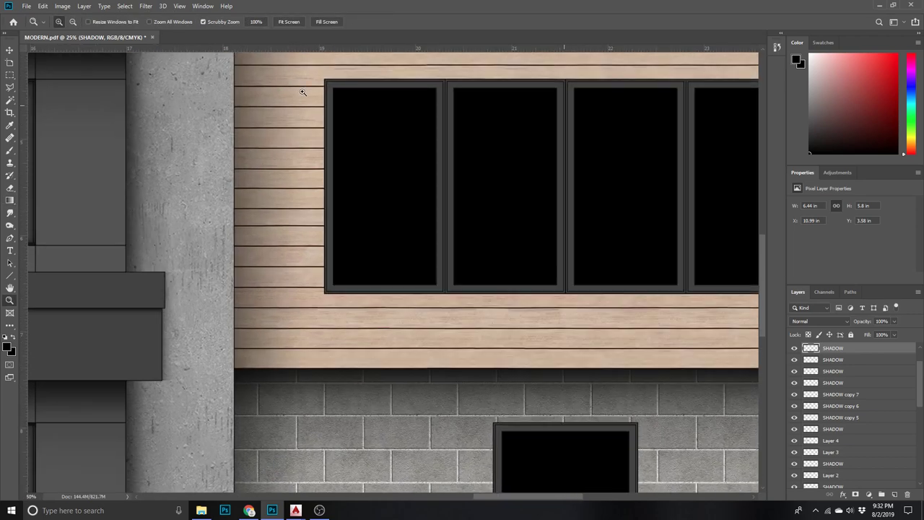
# - Marquee-select the long wood-clad window's frame band
pyautogui.press('g')
pyautogui.click(10, 75)
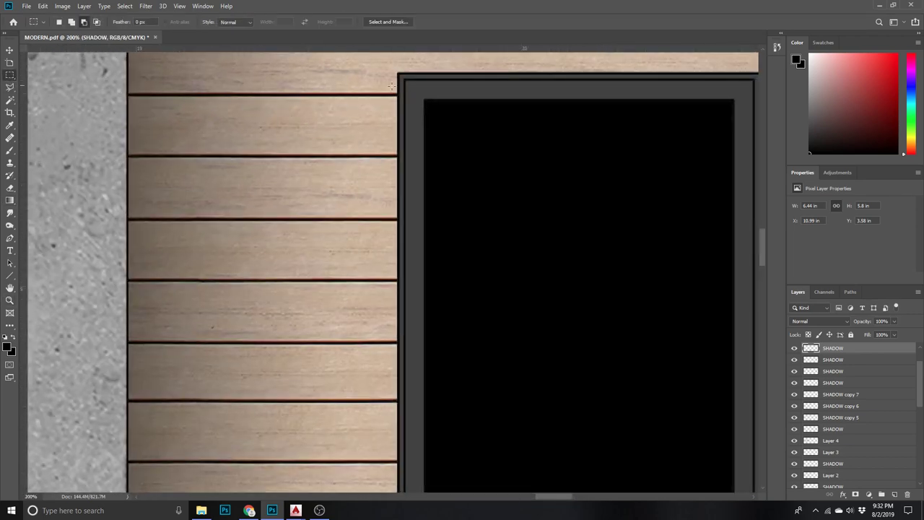
pyautogui.moveTo(399, 73); pyautogui.dragTo(702, 438)
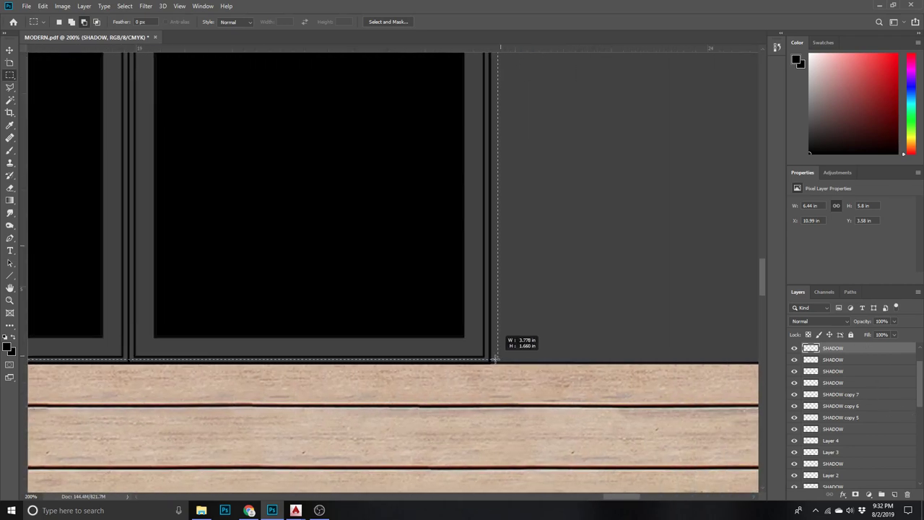
pyautogui.moveTo(702, 439)
pyautogui.mouseDown()
pyautogui.moveTo(489, 363)
pyautogui.moveTo(461, 389)
pyautogui.mouseUp()
# - Darken the top of the grey frame band with a black-to-transparent gradient
pyautogui.click(10, 201)
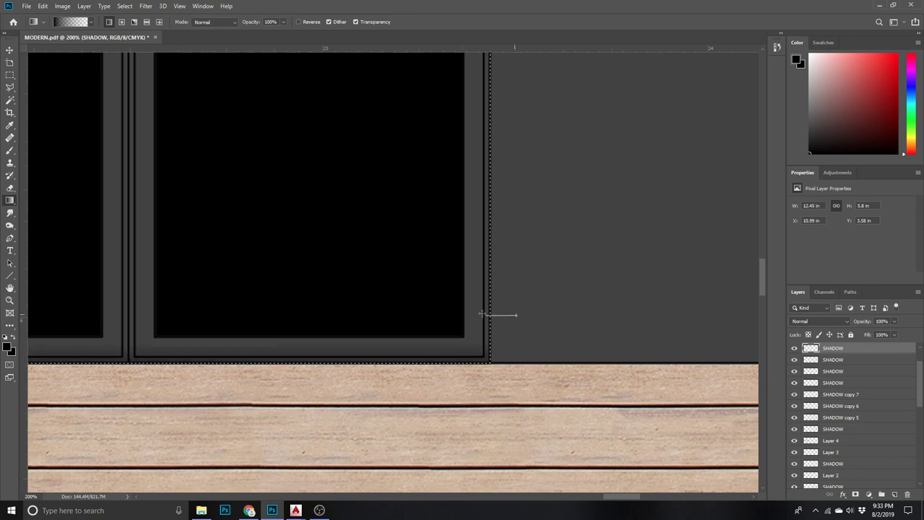
pyautogui.press('z')
pyautogui.scroll(-5, 559, 372)
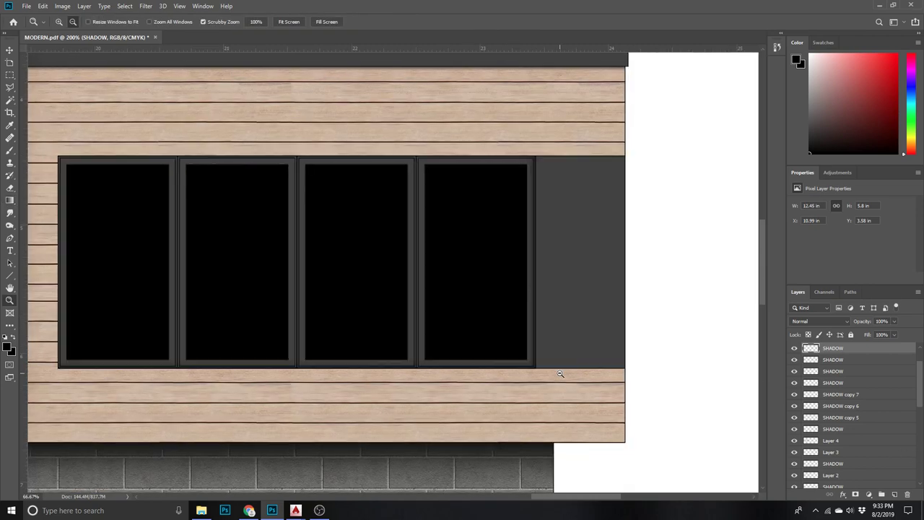
pyautogui.scroll(2, 221, 250)
pyautogui.scroll(1, 198, 207)
pyautogui.scroll(2, 201, 209)
pyautogui.scroll(1, 200, 209)
pyautogui.press('g')
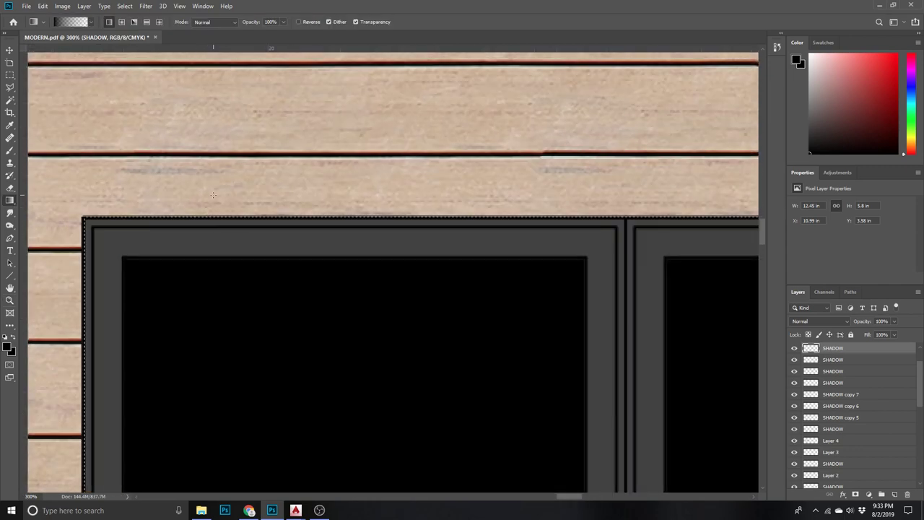
pyautogui.moveTo(217, 255); pyautogui.dragTo(217, 257)
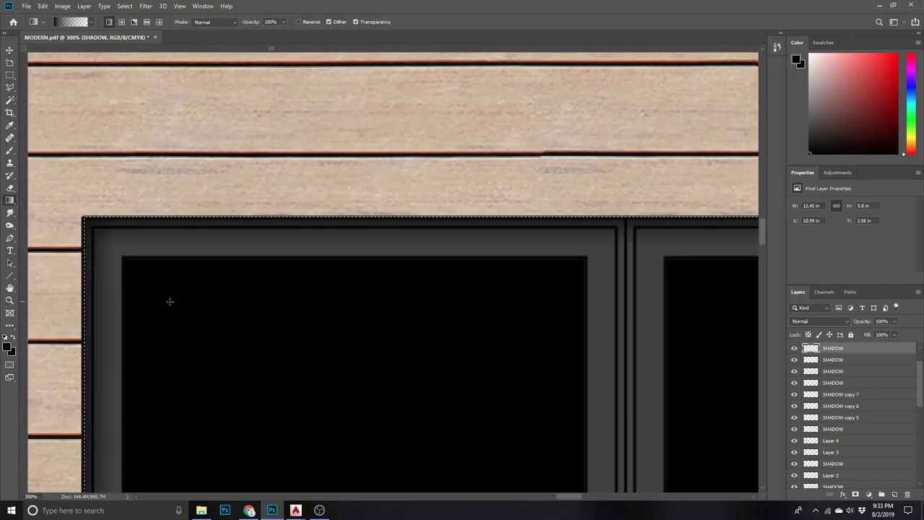
# - Zoom out to check the shading, then zoom back onto the upper-right window block
pyautogui.press('z')
pyautogui.scroll(-3, 263, 242)
pyautogui.scroll(-2, 262, 240)
pyautogui.scroll(-1, 257, 241)
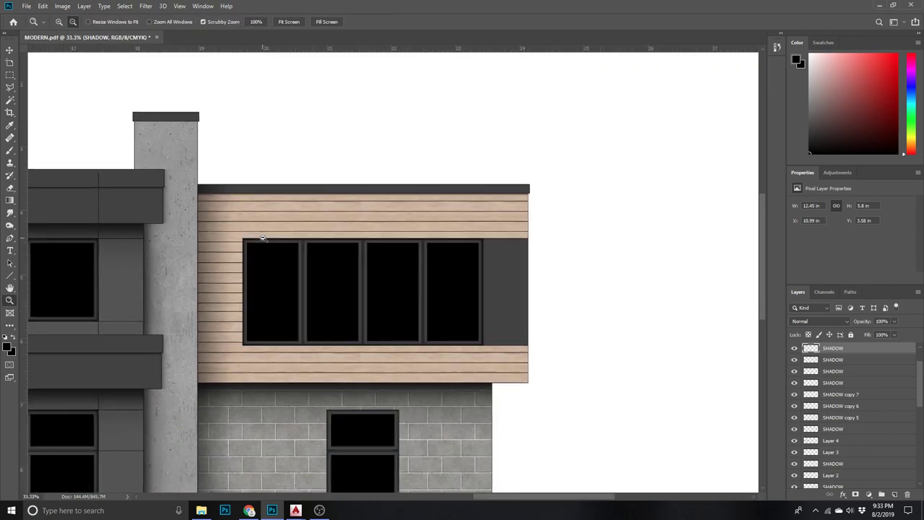
pyautogui.scroll(-1, 257, 241)
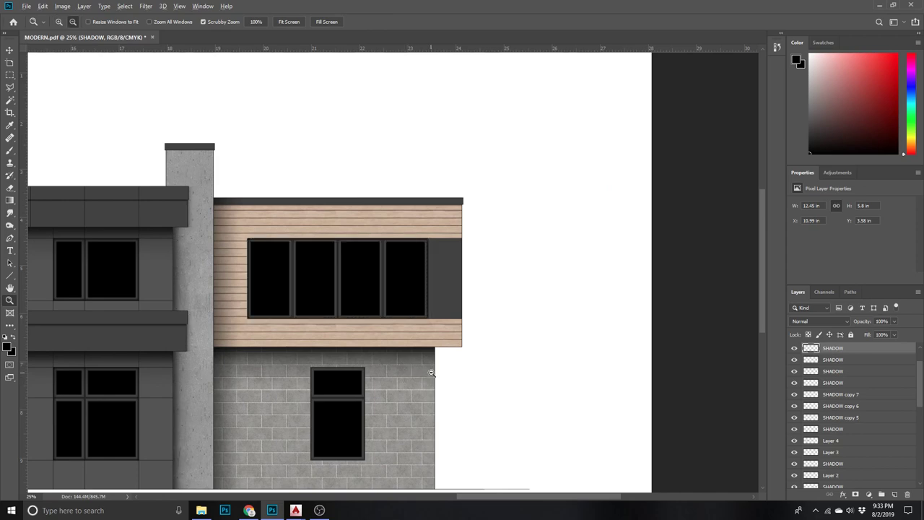
pyautogui.keyDown('alt'); pyautogui.click(432, 374); pyautogui.keyUp('alt')
pyautogui.click(448, 321)
pyautogui.click(449, 322)
pyautogui.click(443, 320)
pyautogui.press('w')
pyautogui.hotkey('shift', 'w')
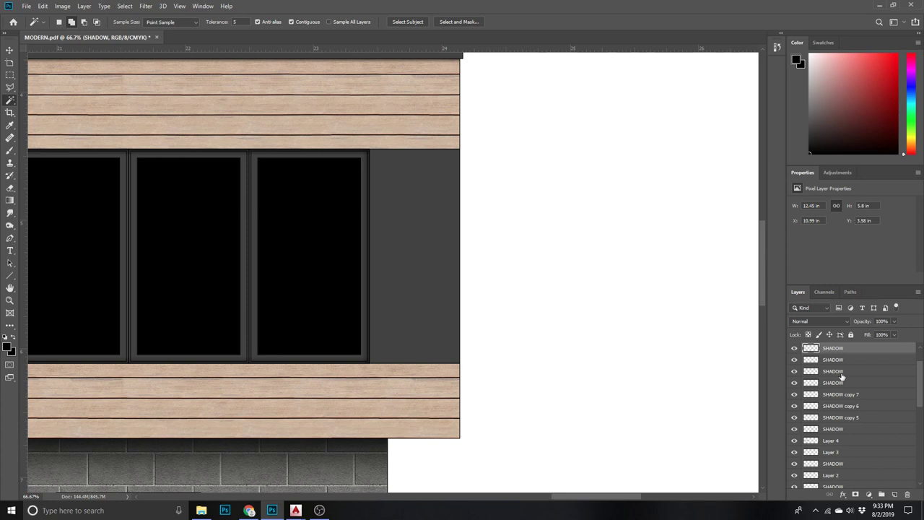
# - On a new layer above LINES, draw a gradient shadow across the grey side panel
pyautogui.scroll(2, 854, 429)
pyautogui.click(848, 347)
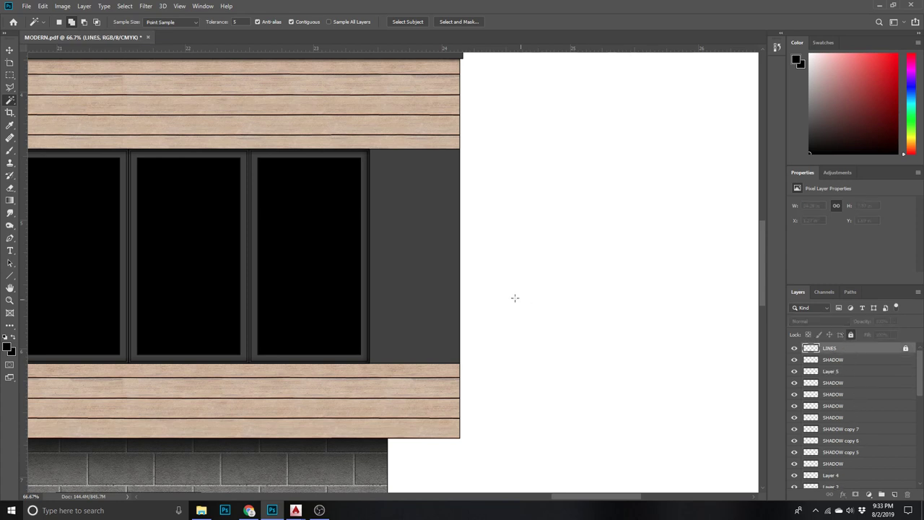
pyautogui.click(8, 200)
pyautogui.click(895, 495)
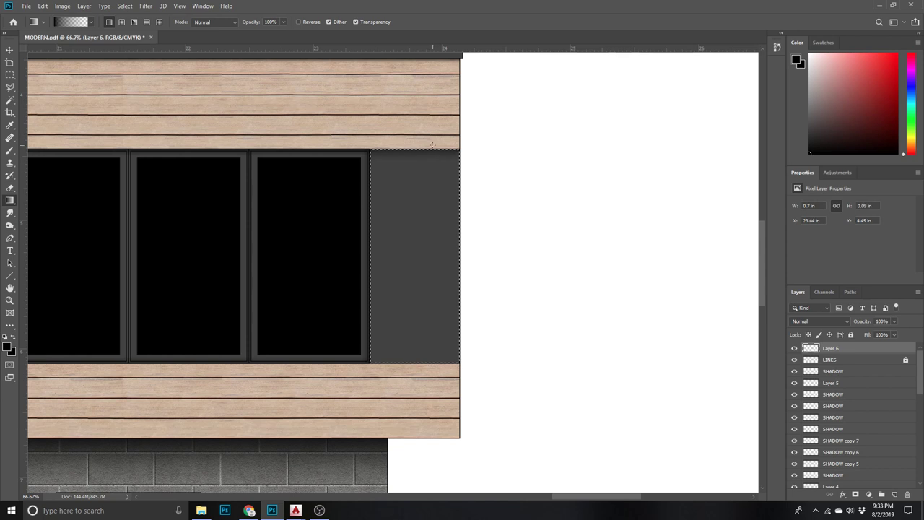
pyautogui.moveTo(423, 377)
pyautogui.mouseDown()
pyautogui.moveTo(426, 349)
pyautogui.moveTo(422, 371)
pyautogui.moveTo(422, 359)
pyautogui.mouseUp()
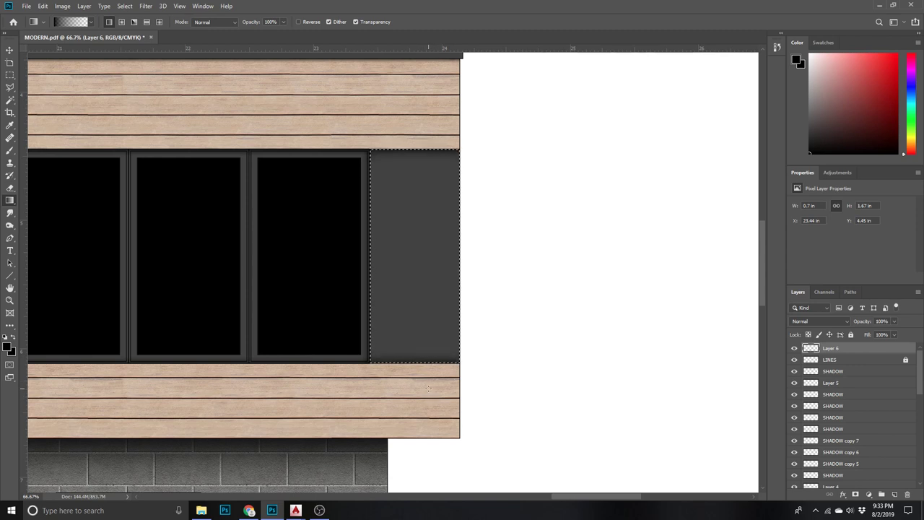
# - Zoom out to review the wing, reselect the grey panel, then deselect it
pyautogui.press('z')
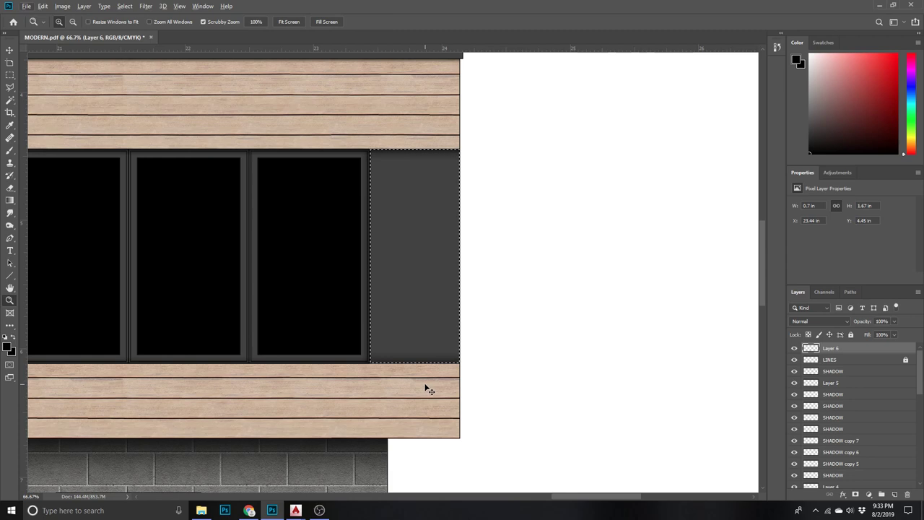
pyautogui.keyDown('alt'); pyautogui.click(390, 383); pyautogui.keyUp('alt')
pyautogui.keyDown('alt'); pyautogui.click(387, 382); pyautogui.keyUp('alt')
pyautogui.keyDown('alt'); pyautogui.click(465, 325); pyautogui.keyUp('alt')
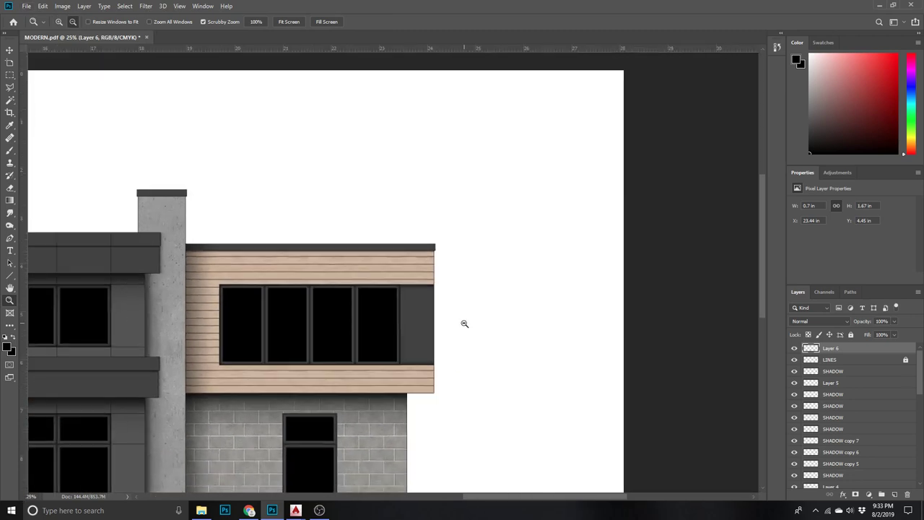
pyautogui.keyDown('alt'); pyautogui.click(464, 324); pyautogui.keyUp('alt')
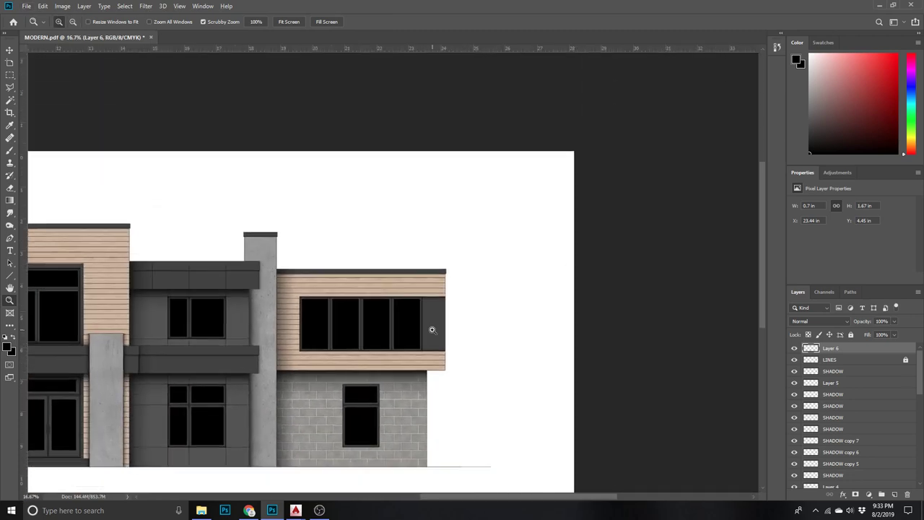
pyautogui.click(434, 329)
pyautogui.click(433, 328)
pyautogui.click(433, 329)
pyautogui.hotkey('ctrl', 'shift', 'd')
pyautogui.press('g')
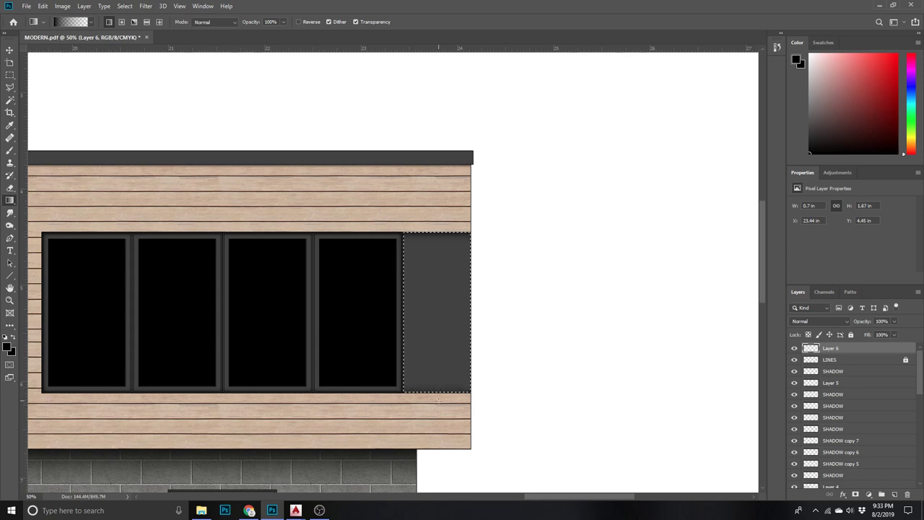
pyautogui.hotkey('ctrl', 'd')
# - Zoom to the lower brick-wall window and marquee a rectangle around it
pyautogui.press('z')
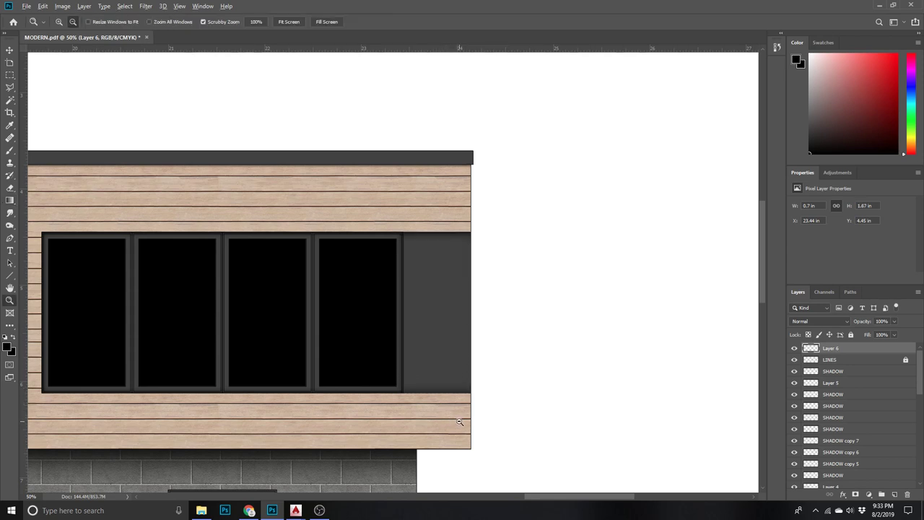
pyautogui.keyDown('alt'); pyautogui.click(459, 422); pyautogui.keyUp('alt')
pyautogui.keyDown('alt'); pyautogui.click(501, 392); pyautogui.keyUp('alt')
pyautogui.keyDown('alt'); pyautogui.click(494, 412); pyautogui.keyUp('alt')
pyautogui.moveTo(479, 477)
pyautogui.mouseDown()
pyautogui.moveTo(376, 400)
pyautogui.moveTo(342, 195)
pyautogui.mouseUp()
pyautogui.press('m')
pyautogui.moveTo(381, 231); pyautogui.dragTo(604, 396)
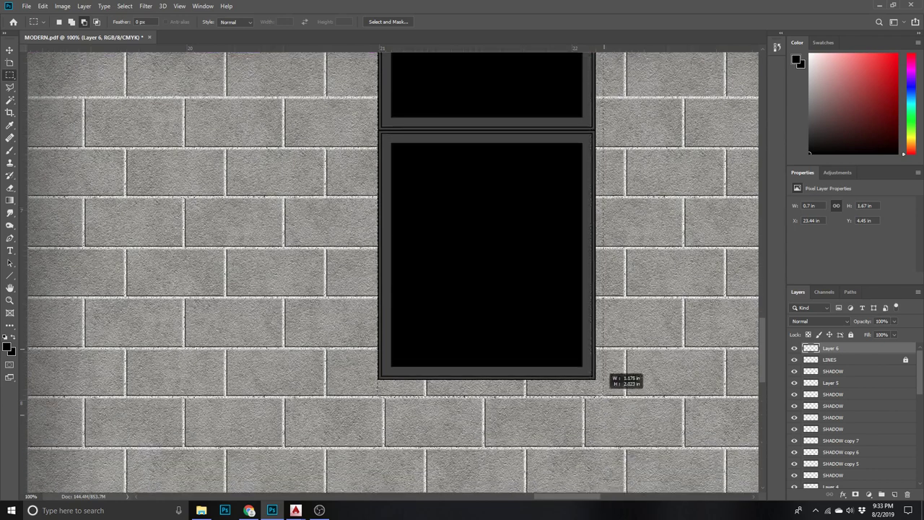
pyautogui.moveTo(604, 377); pyautogui.dragTo(595, 379)
# - Apply gradient shading to the lower window selection, then zoom out toward the ground line
pyautogui.press('g')
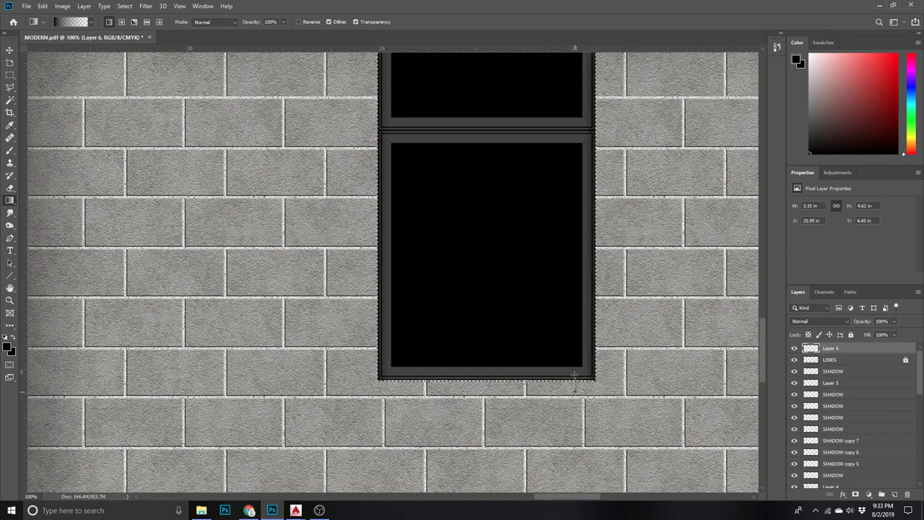
pyautogui.scroll(3, 549, 248)
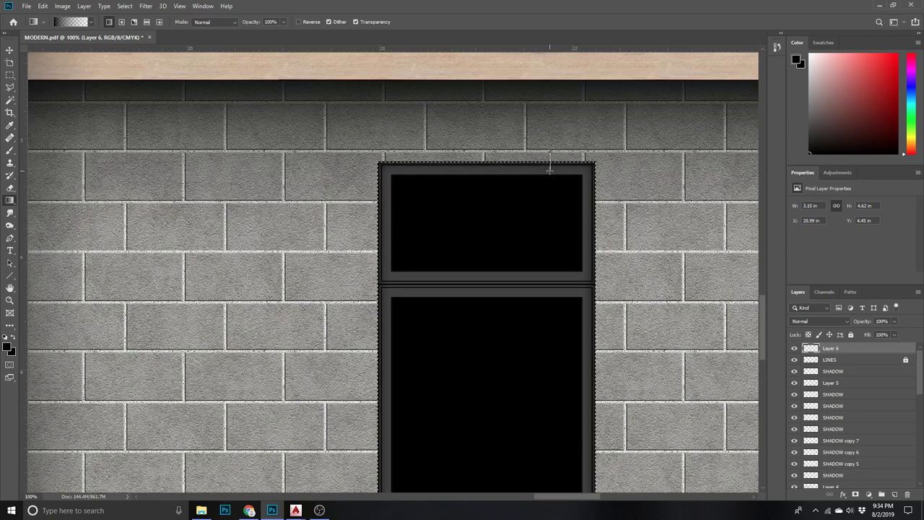
pyautogui.press('ctrl')
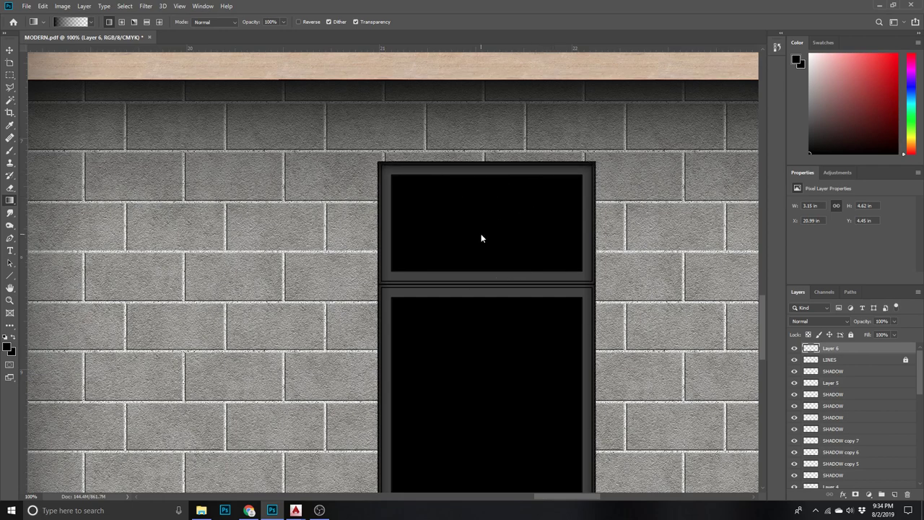
pyautogui.press('z')
pyautogui.keyDown('alt'); pyautogui.click(507, 236); pyautogui.keyUp('alt')
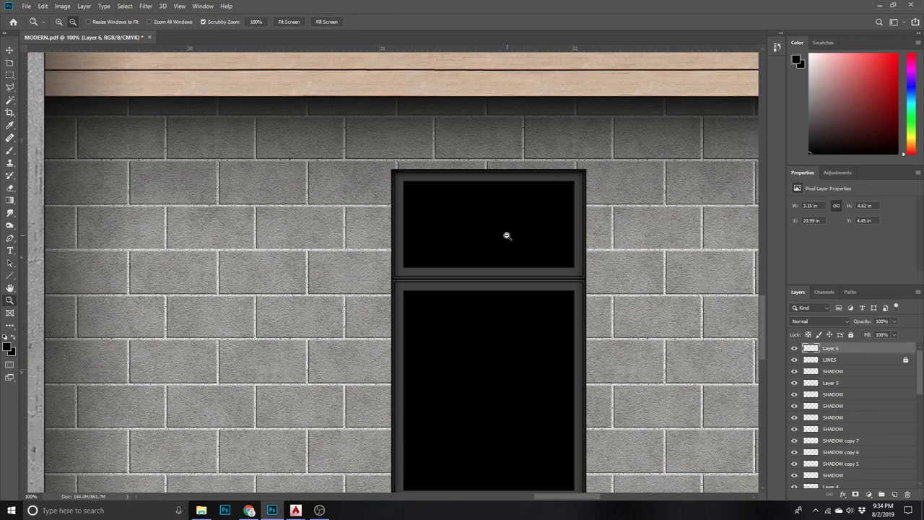
pyautogui.keyDown('alt'); pyautogui.click(520, 275); pyautogui.keyUp('alt')
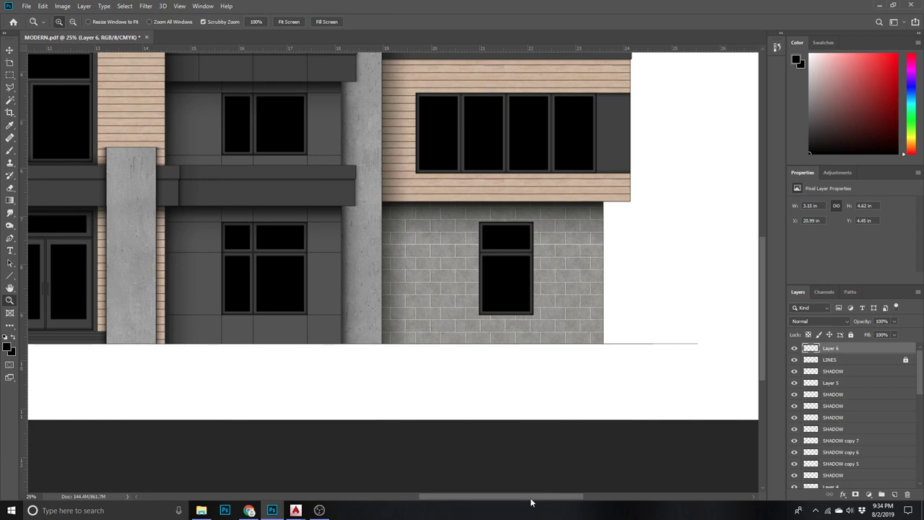
# - Zoom in on the ground line and marquee a thin strip beneath it
pyautogui.moveTo(530, 499); pyautogui.dragTo(366, 479)
pyautogui.click(271, 354)
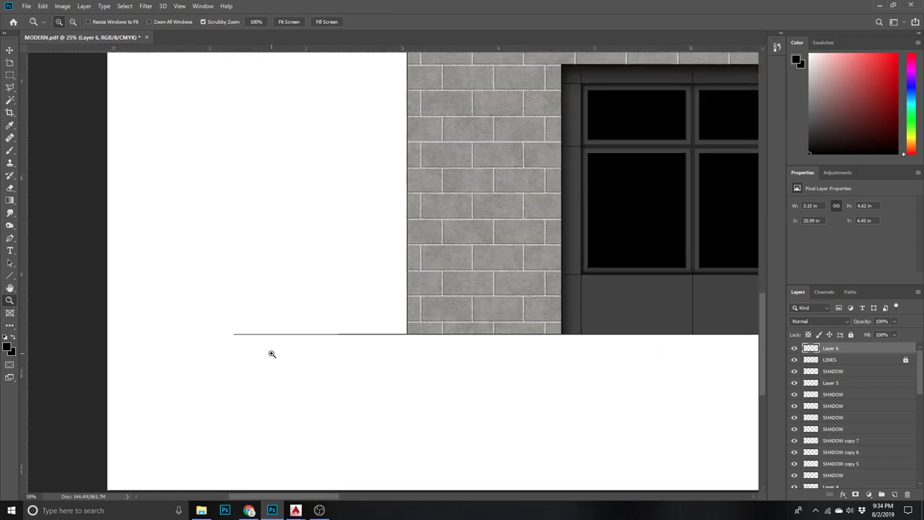
pyautogui.click(272, 353)
pyautogui.press('m')
pyautogui.moveTo(122, 278)
pyautogui.mouseDown()
pyautogui.moveTo(3, 388)
pyautogui.moveTo(914, 408)
pyautogui.moveTo(590, 353)
pyautogui.mouseUp()
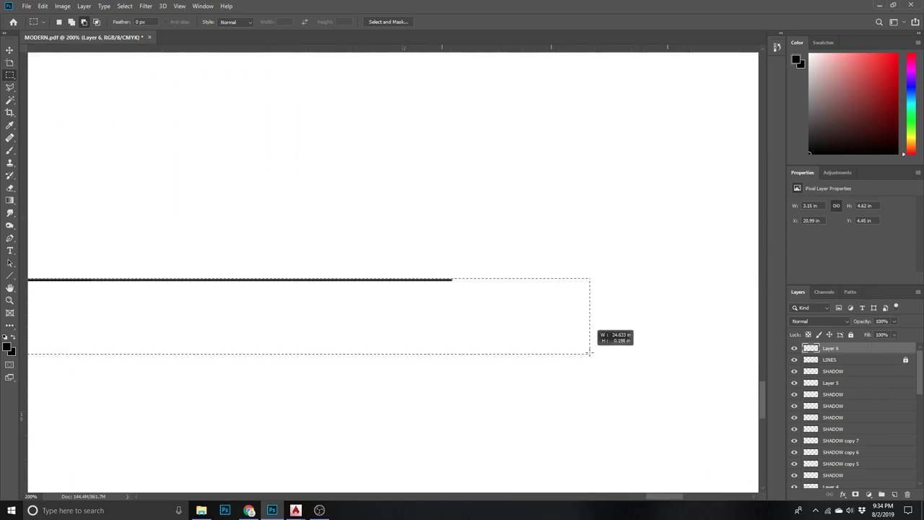
pyautogui.moveTo(590, 353); pyautogui.dragTo(452, 302)
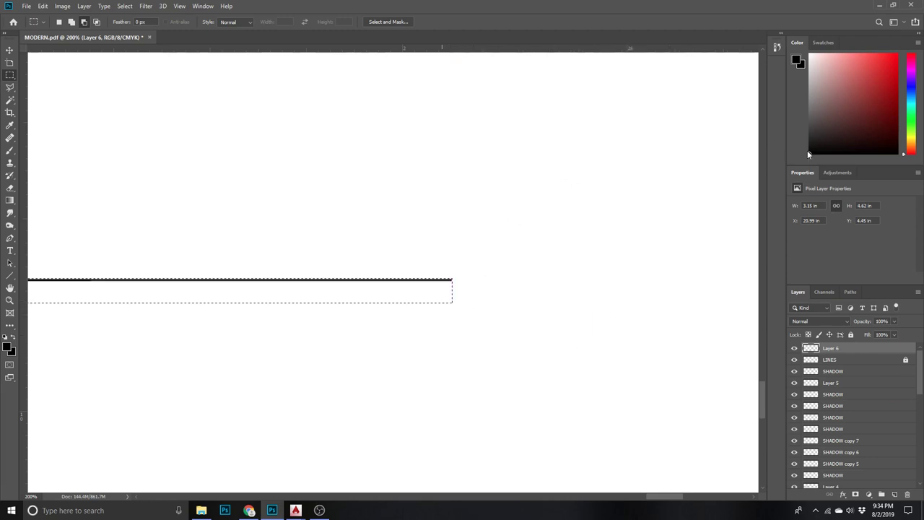
# - Fill the strip with black using Paint Bucket on a new layer named GRADE
pyautogui.click(9, 201)
pyautogui.click(29, 209)
pyautogui.click(895, 495)
pyautogui.doubleClick(831, 348)
pyautogui.write('GRADE')
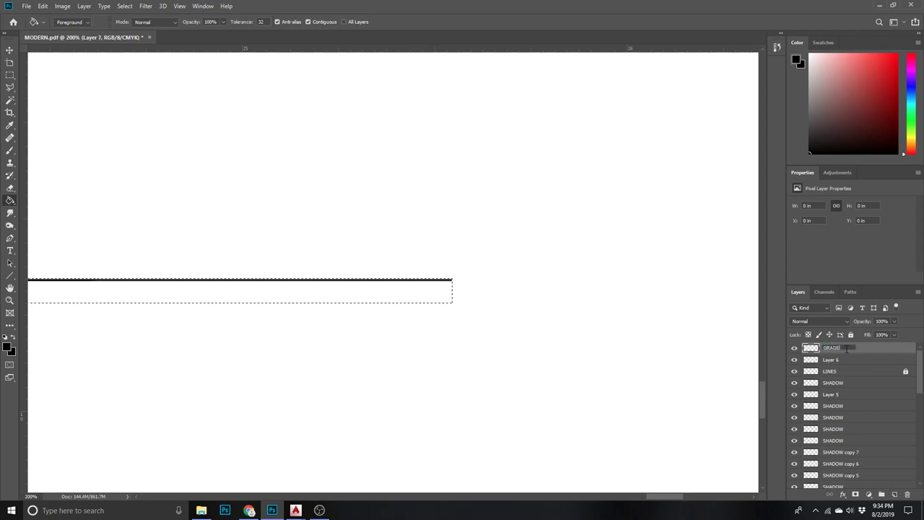
pyautogui.press('Return')
pyautogui.click(372, 287)
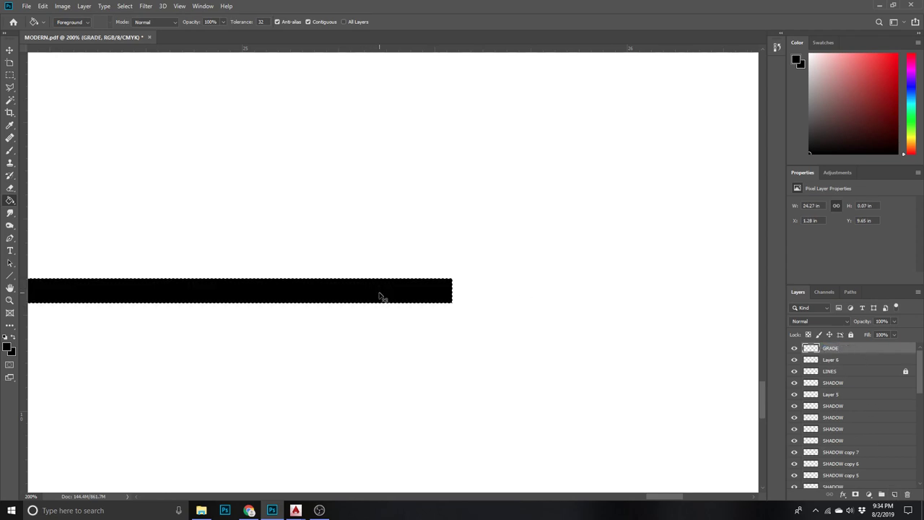
# - Zoom out to bring the whole building into view
pyautogui.press('z')
pyautogui.keyDown('alt'); pyautogui.click(495, 341); pyautogui.keyUp('alt')
pyautogui.keyDown('alt'); pyautogui.click(497, 342); pyautogui.keyUp('alt')
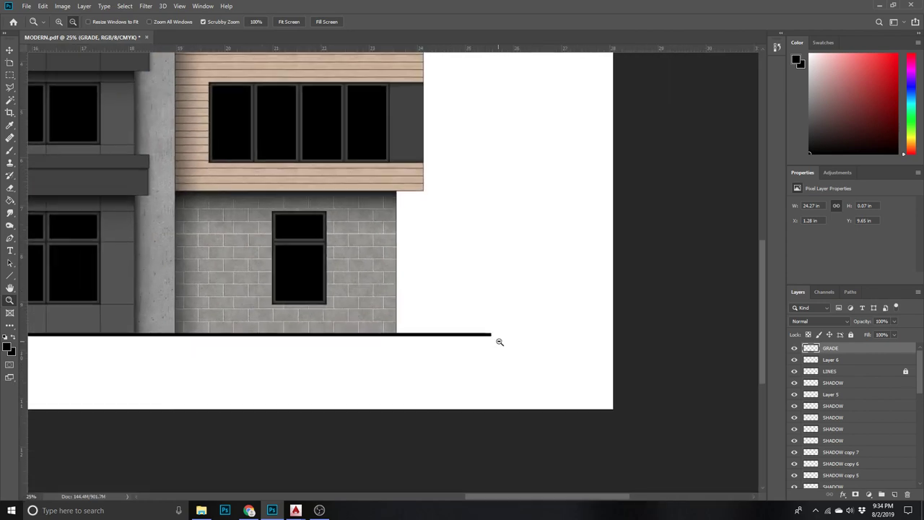
pyautogui.keyDown('alt'); pyautogui.click(498, 341); pyautogui.keyUp('alt')
pyautogui.press('g')
pyautogui.moveTo(526, 500); pyautogui.dragTo(448, 499)
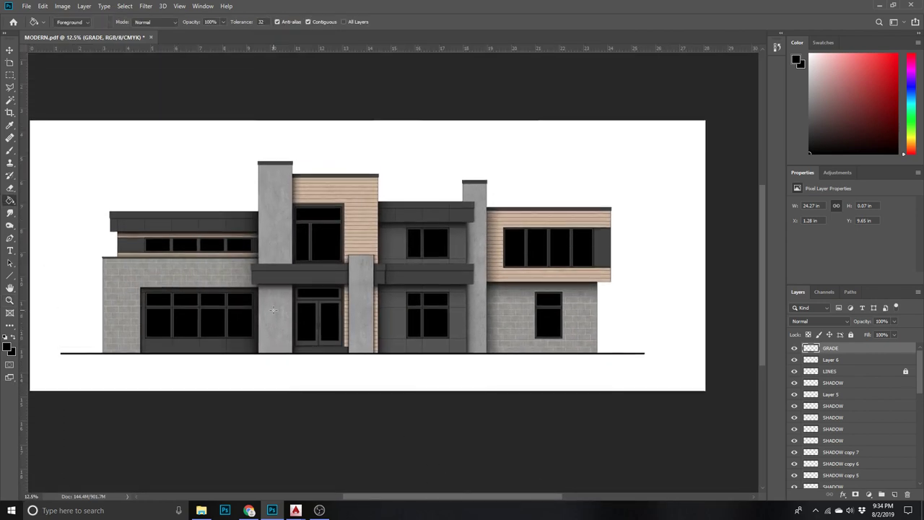
# - Zoom in on the middle of the facade and the lower entrance doorway
pyautogui.press('z')
pyautogui.click(253, 268)
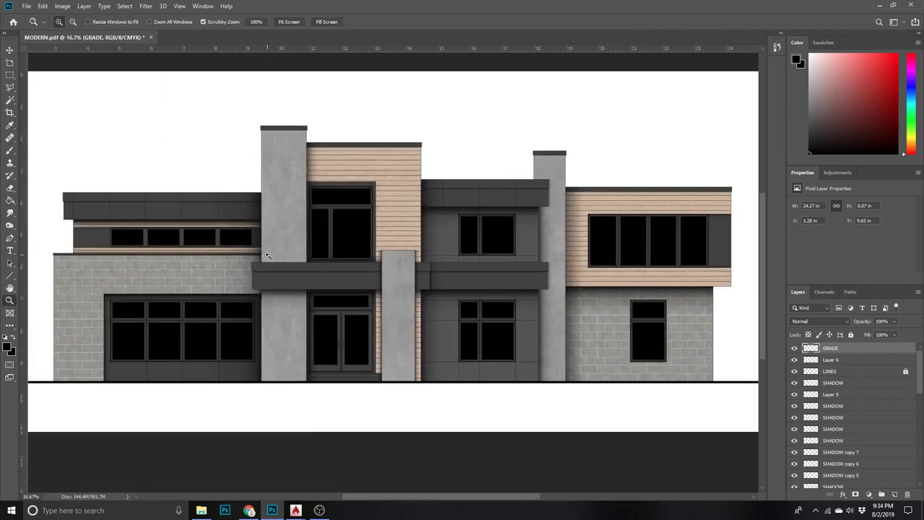
pyautogui.scroll(2, 294, 312)
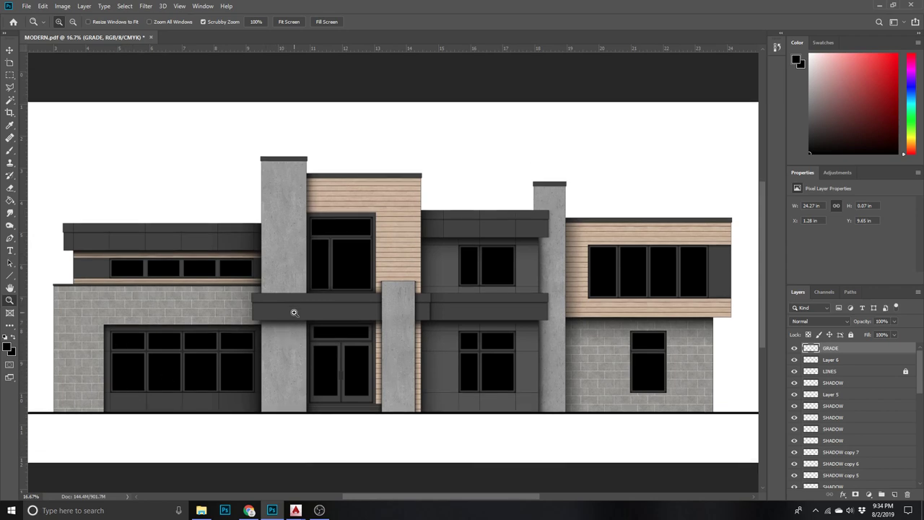
pyautogui.click(490, 245)
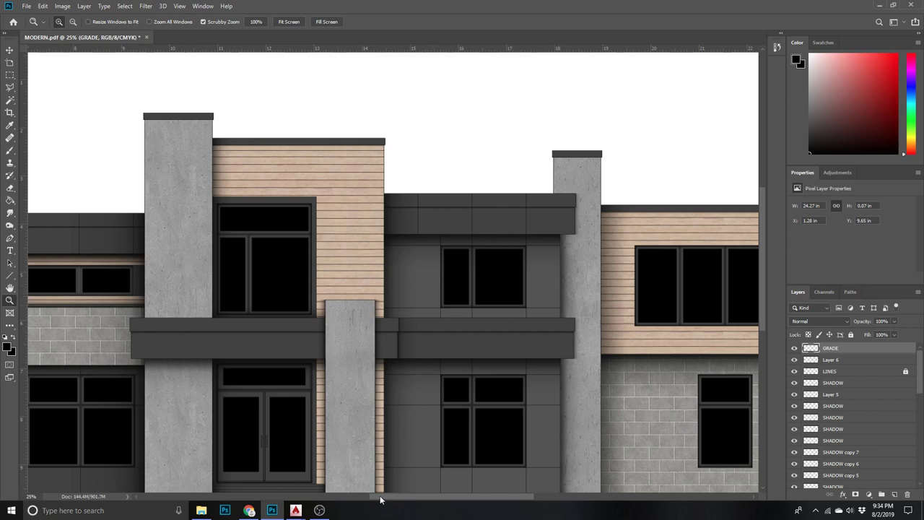
pyautogui.moveTo(380, 500); pyautogui.dragTo(355, 497)
pyautogui.scroll(-2, 356, 496)
pyautogui.click(350, 425)
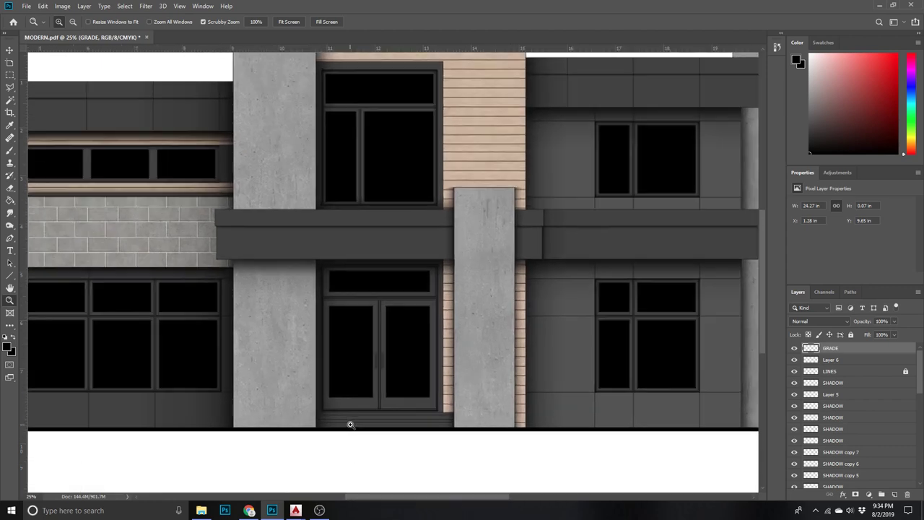
# - Duplicate the BLOCK layer and move the brick copy down to the building base
pyautogui.click(350, 425)
pyautogui.click(9, 50)
pyautogui.rightClick(140, 201)
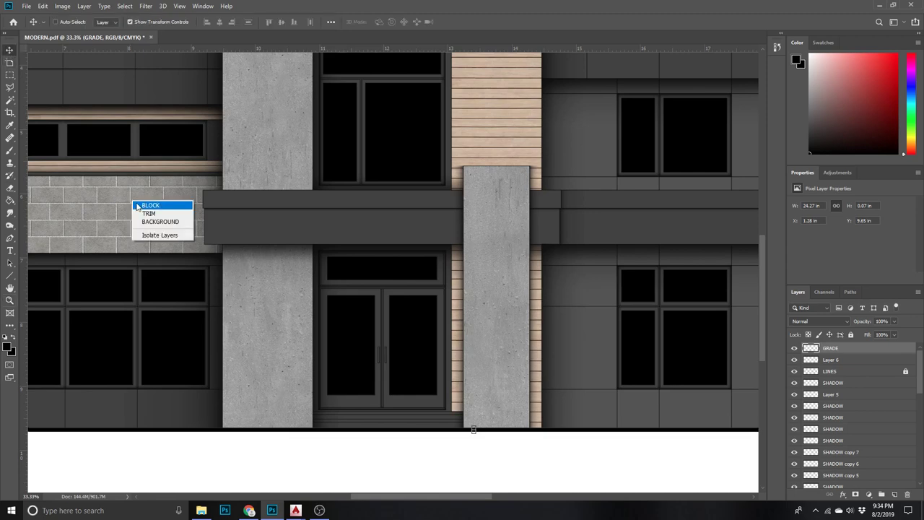
pyautogui.click(155, 204)
pyautogui.moveTo(872, 494); pyautogui.dragTo(894, 494)
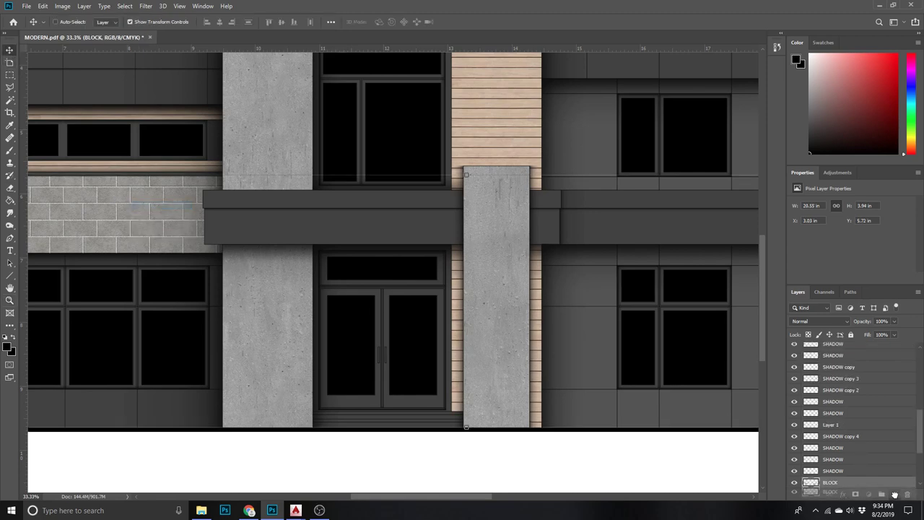
pyautogui.moveTo(103, 223); pyautogui.dragTo(396, 432)
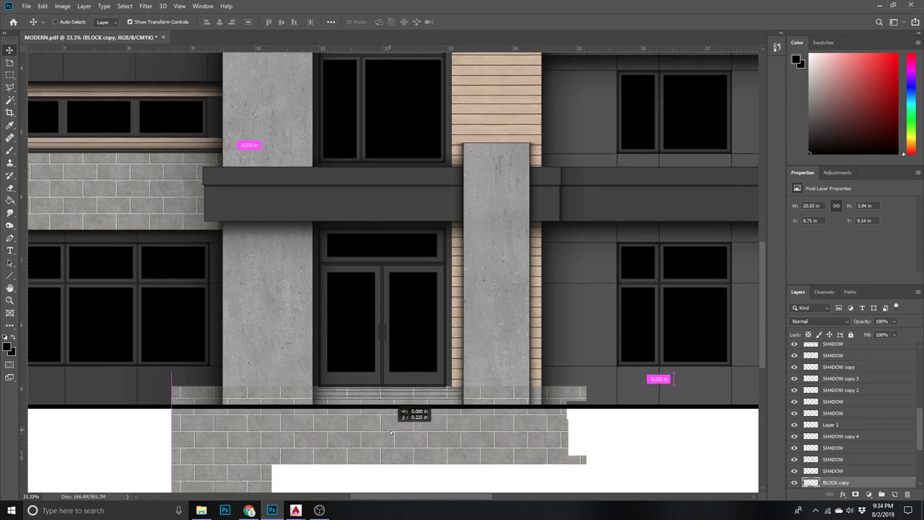
pyautogui.moveTo(395, 432); pyautogui.dragTo(397, 431)
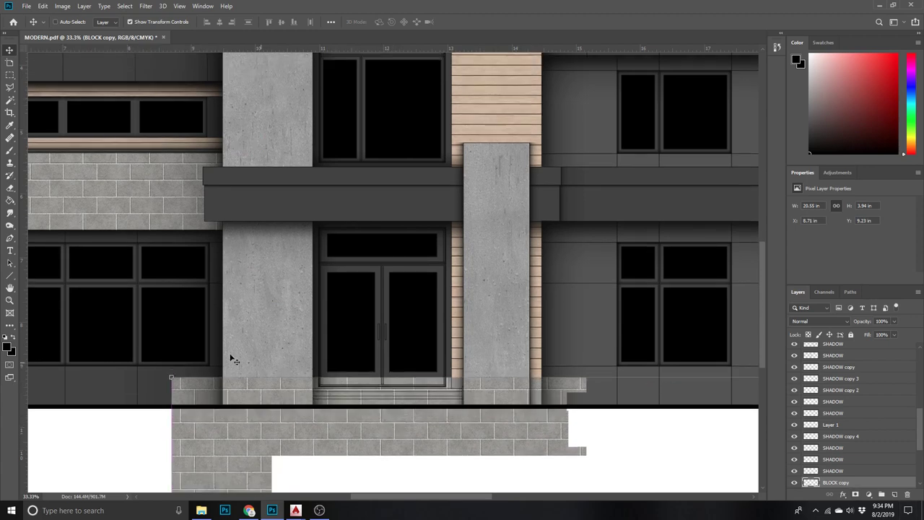
# - Magic Wand the step strip below the doors on LINES and invert the selection
pyautogui.click(10, 100)
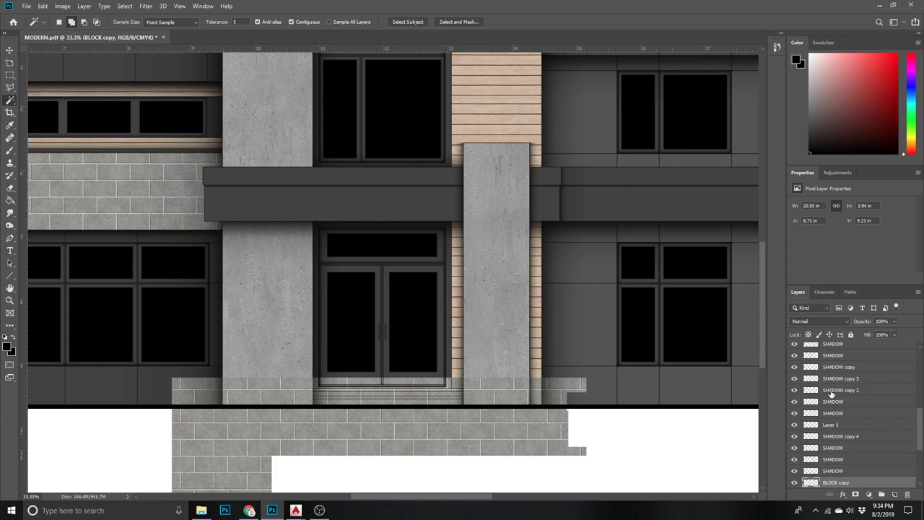
pyautogui.scroll(3, 831, 397)
pyautogui.scroll(2, 848, 372)
pyautogui.click(846, 371)
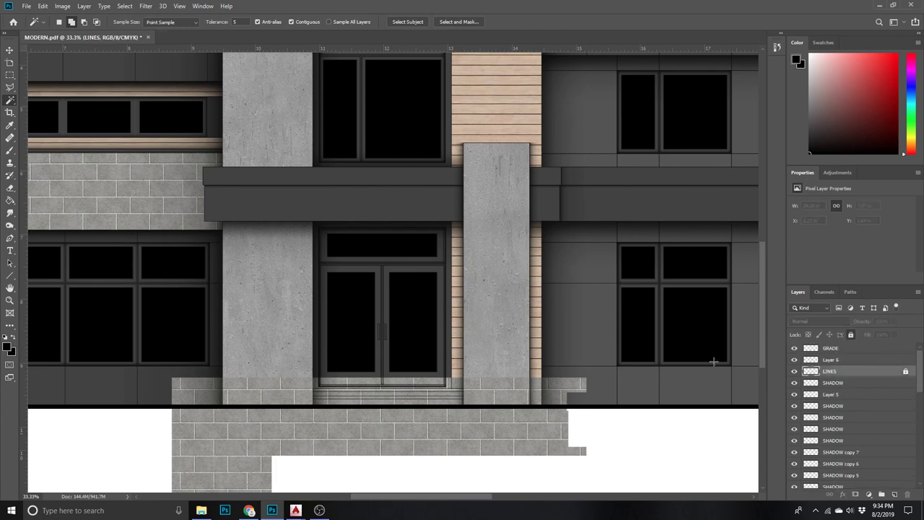
pyautogui.click(423, 397)
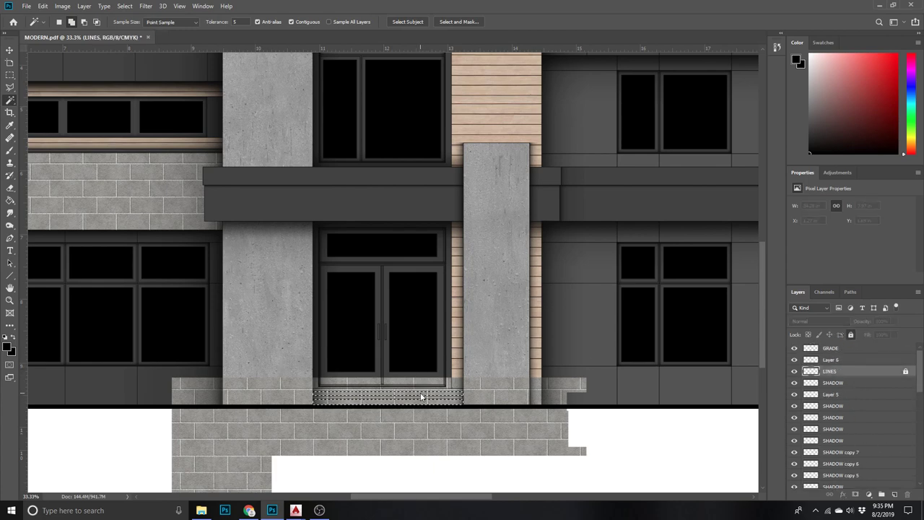
pyautogui.click(125, 6)
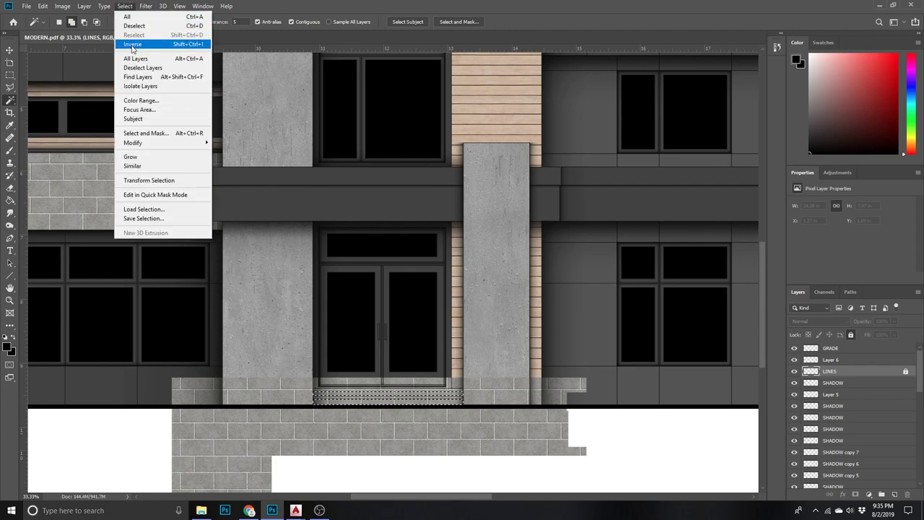
pyautogui.click(132, 45)
# - Delete the BLOCK copy brick outside the step strip, then deselect
pyautogui.click(10, 49)
pyautogui.moveTo(281, 436); pyautogui.dragTo(245, 431)
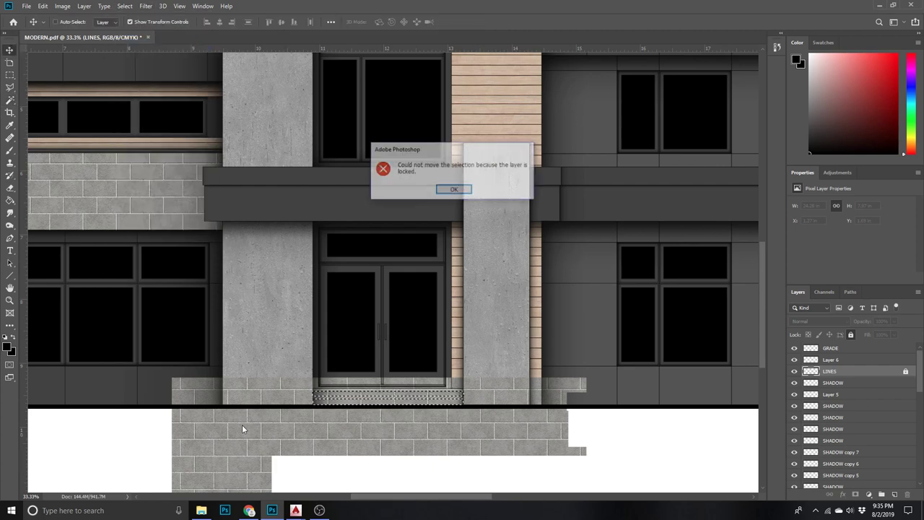
pyautogui.press('Return')
pyautogui.rightClick(404, 402)
pyautogui.click(410, 410)
pyautogui.press('Delete')
pyautogui.hotkey('ctrl', 'd')
# - Zoom out to check the whole facade, then back in on the doorway
pyautogui.moveTo(410, 412); pyautogui.dragTo(410, 418)
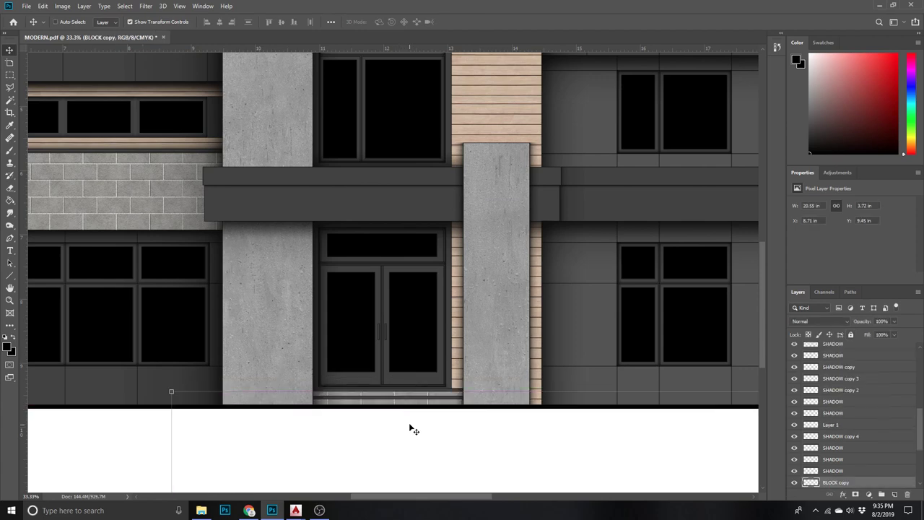
pyautogui.press('z')
pyautogui.keyDown('alt'); pyautogui.click(402, 429); pyautogui.keyUp('alt')
pyautogui.click(394, 413)
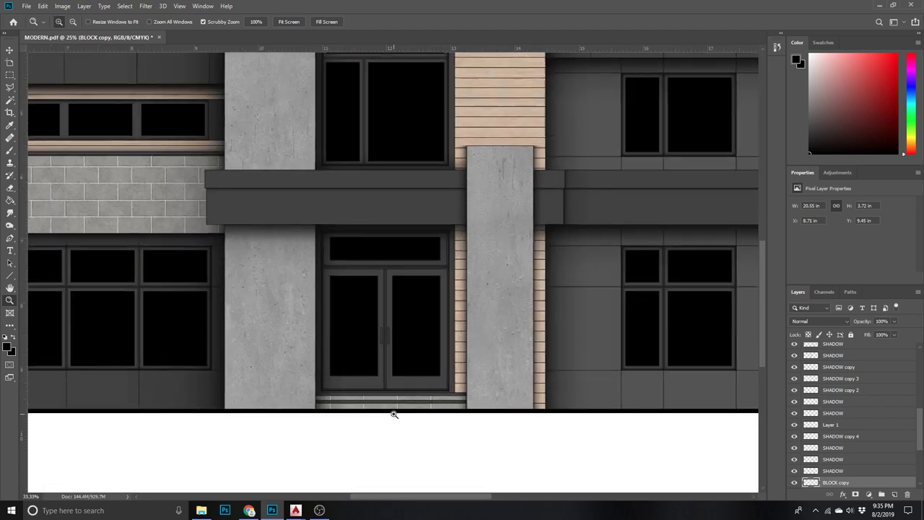
# - Marquee the lower stone step strip and add a new layer named SHADOW
pyautogui.click(394, 414)
pyautogui.press('m')
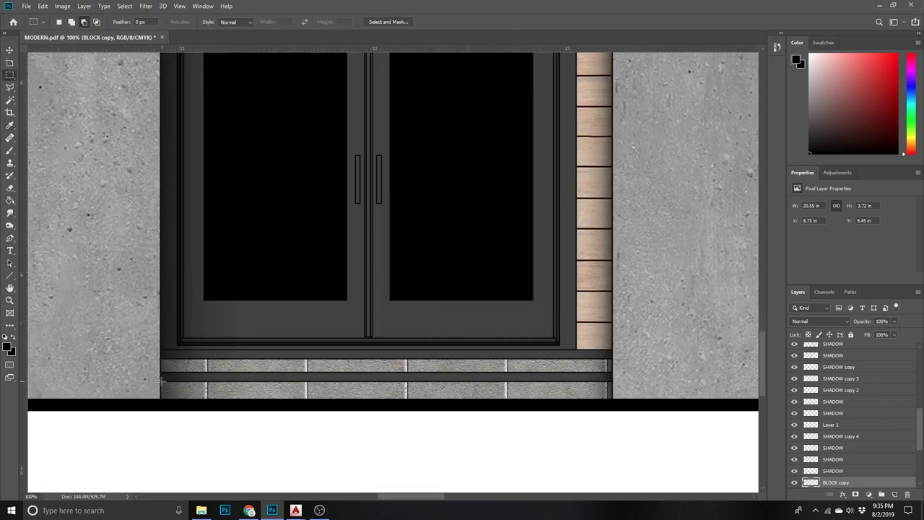
pyautogui.moveTo(161, 381); pyautogui.dragTo(614, 397)
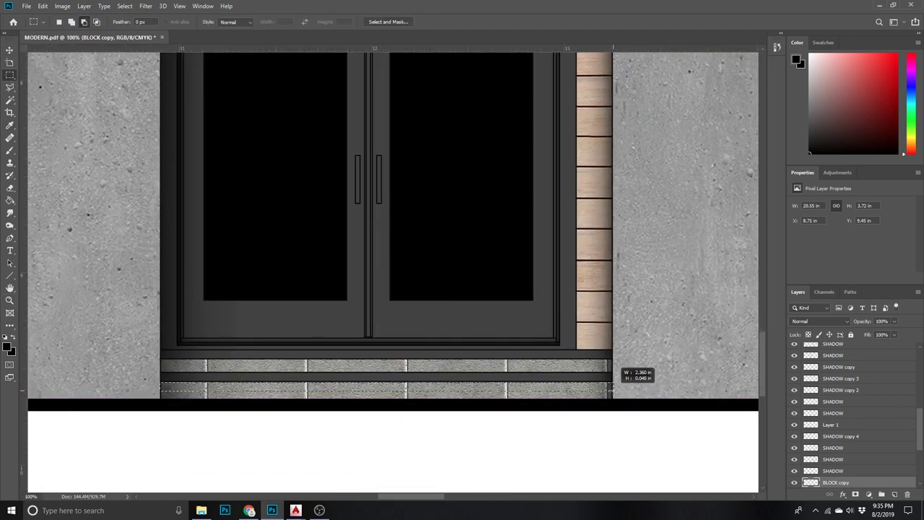
pyautogui.click(892, 495)
pyautogui.write('SHADOW')
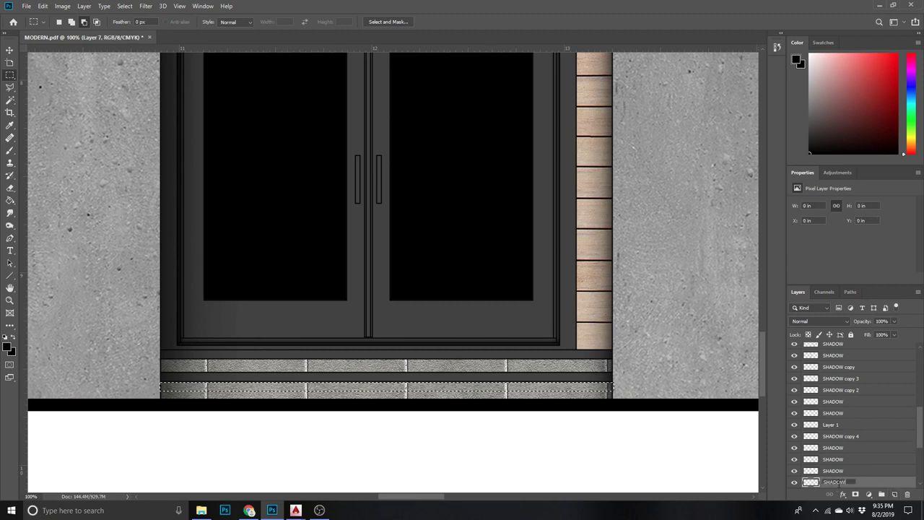
pyautogui.press('Return')
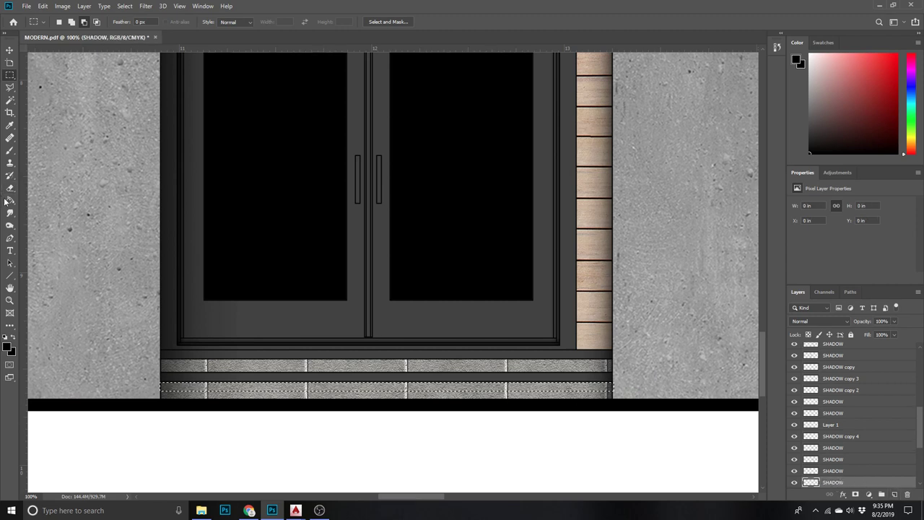
# - Fill the step selection with a thin gradient shadow
pyautogui.click(8, 201)
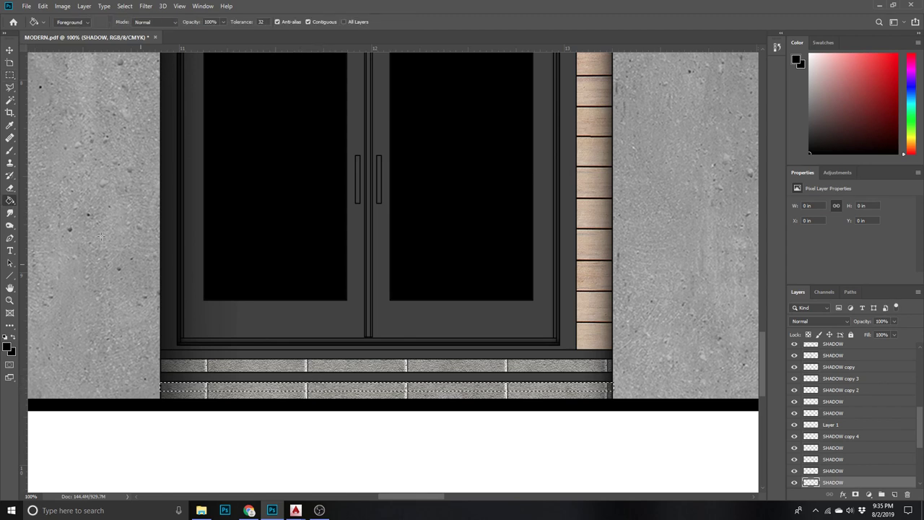
pyautogui.rightClick(9, 202)
pyautogui.click(44, 200)
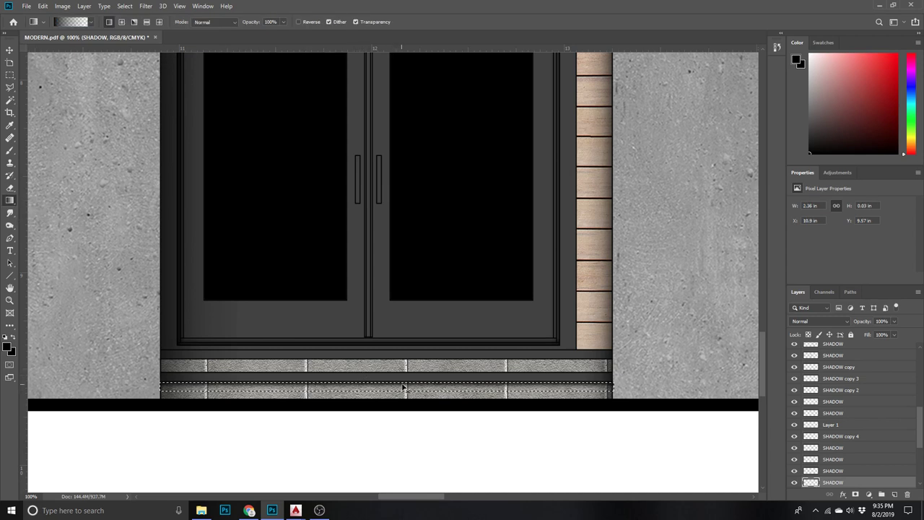
pyautogui.press('v')
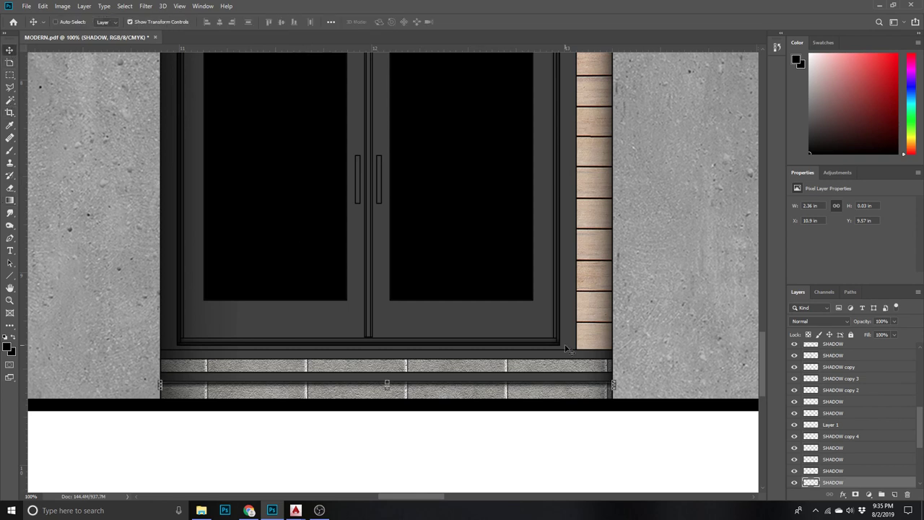
# - Duplicate the SHADOW strip and place the copy along the upper entrance step
pyautogui.moveTo(887, 489); pyautogui.dragTo(894, 494)
pyautogui.moveTo(562, 457); pyautogui.dragTo(561, 440)
pyautogui.press('Down')
pyautogui.press('Down')
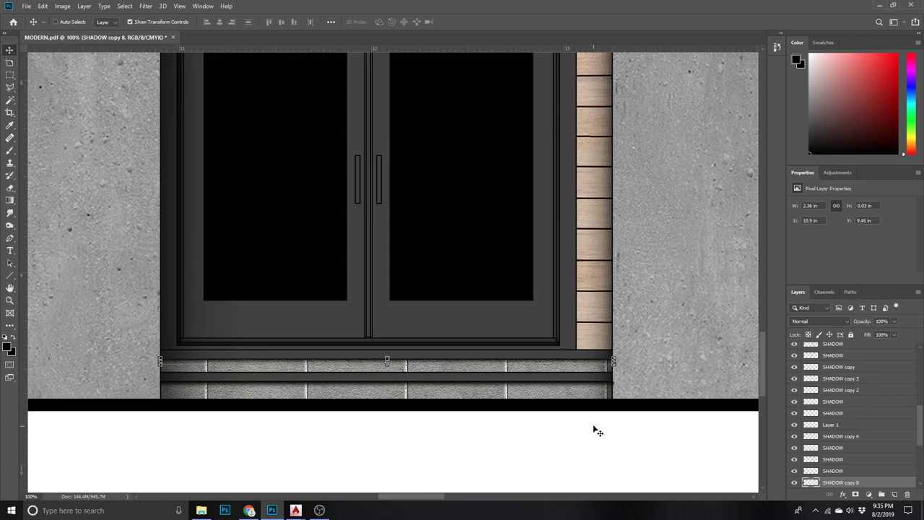
pyautogui.press('z')
pyautogui.keyDown('alt'); pyautogui.click(537, 423); pyautogui.keyUp('alt')
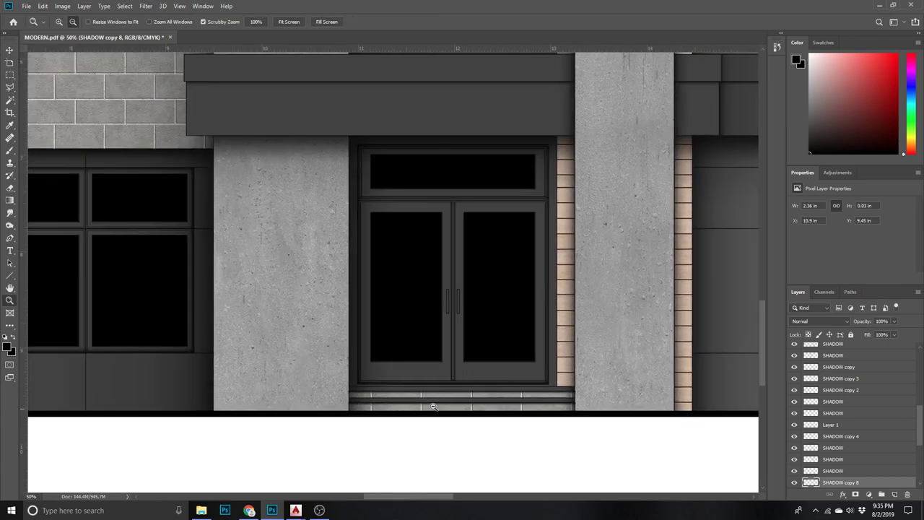
pyautogui.click(579, 410)
pyautogui.click(580, 410)
# - Trim the SHADOW copy 8 layer's left edge to meet the concrete wall
pyautogui.press('v')
pyautogui.rightClick(540, 351)
pyautogui.click(553, 355)
pyautogui.rightClick(542, 240)
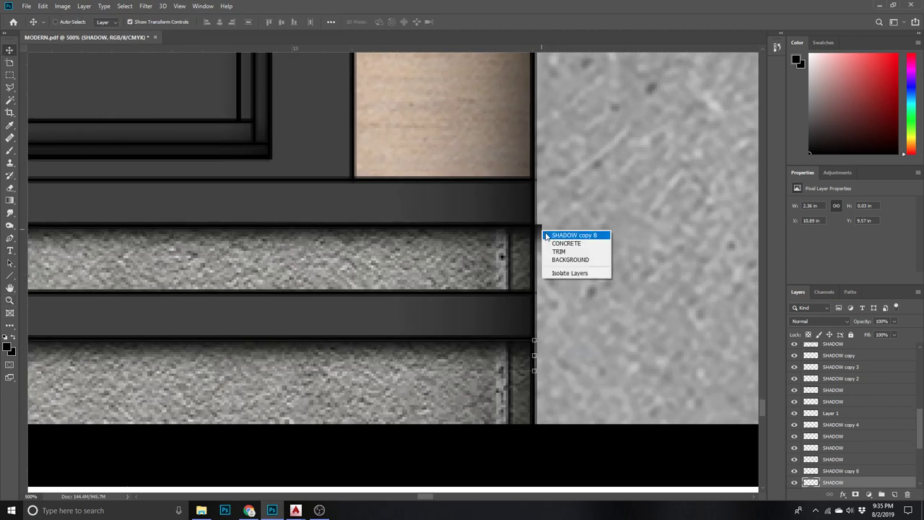
pyautogui.click(545, 236)
pyautogui.press('z')
pyautogui.moveTo(562, 342); pyautogui.dragTo(244, 358)
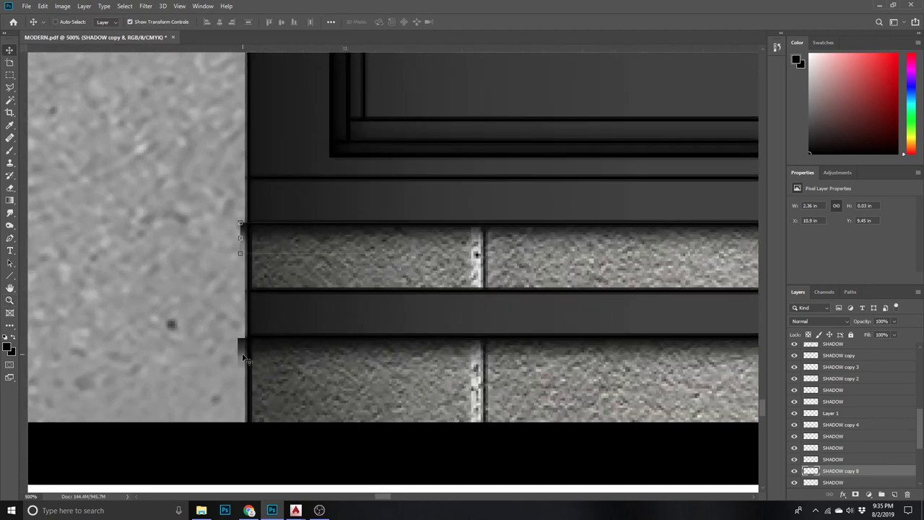
pyautogui.moveTo(241, 238); pyautogui.dragTo(250, 238)
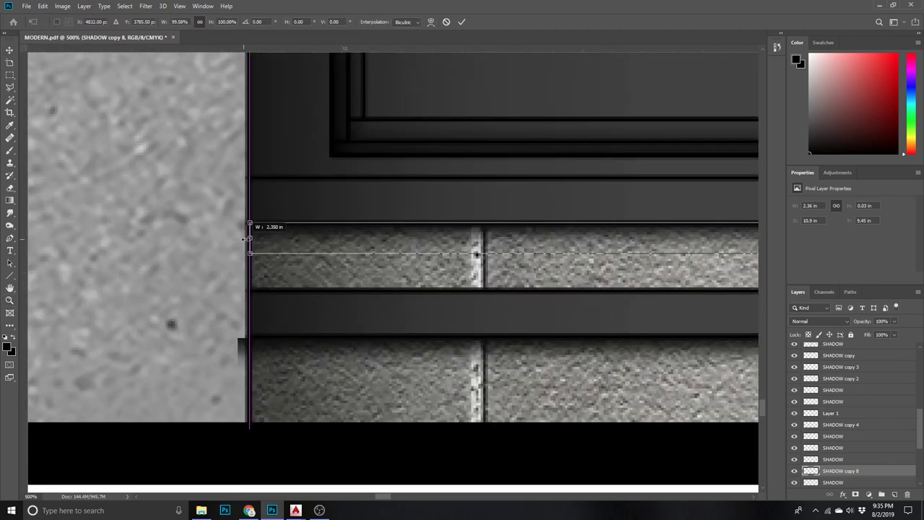
pyautogui.click(459, 26)
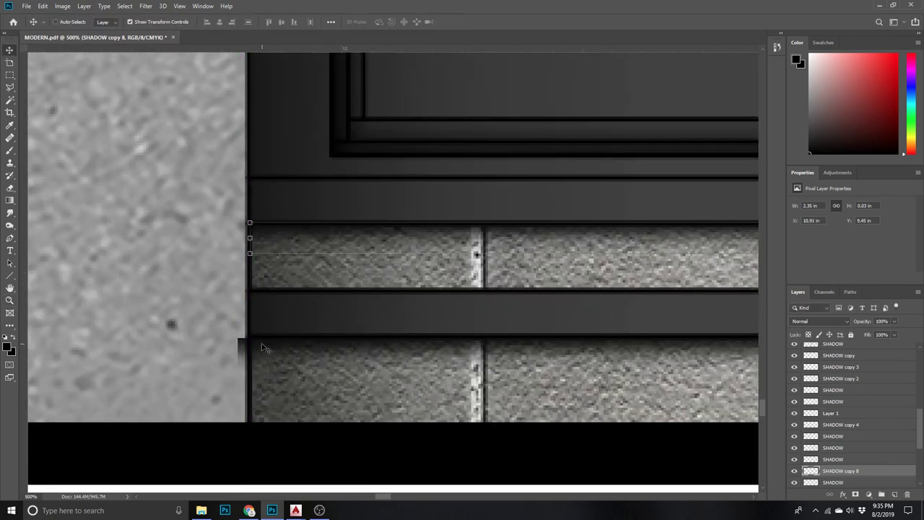
# - Trim the lower SHADOW layer's left edge to meet the concrete wall
pyautogui.rightClick(265, 349)
pyautogui.click(273, 352)
pyautogui.rightClick(236, 354)
pyautogui.click(245, 356)
pyautogui.moveTo(238, 354); pyautogui.dragTo(249, 353)
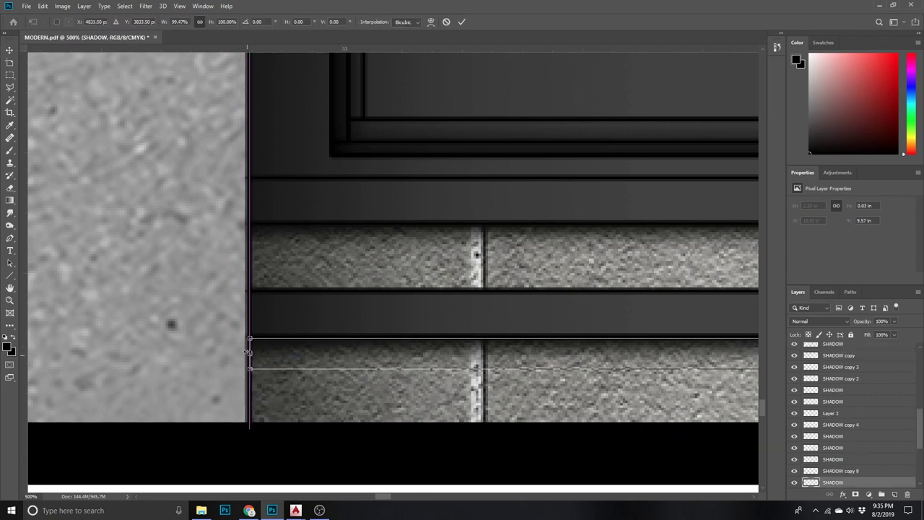
pyautogui.click(461, 23)
# - Zoom to the bottom of the door and marquee-select the door bay area
pyautogui.press('z')
pyautogui.keyDown('alt'); pyautogui.click(271, 340); pyautogui.keyUp('alt')
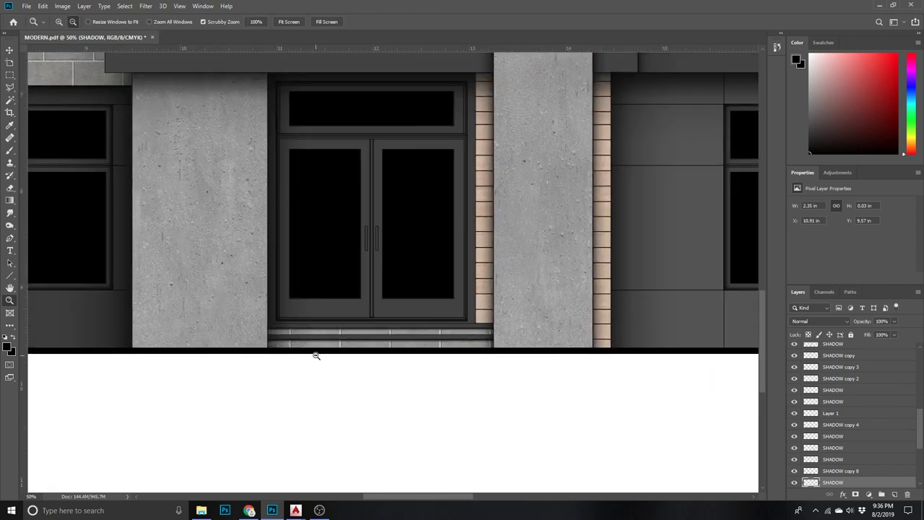
pyautogui.click(362, 325)
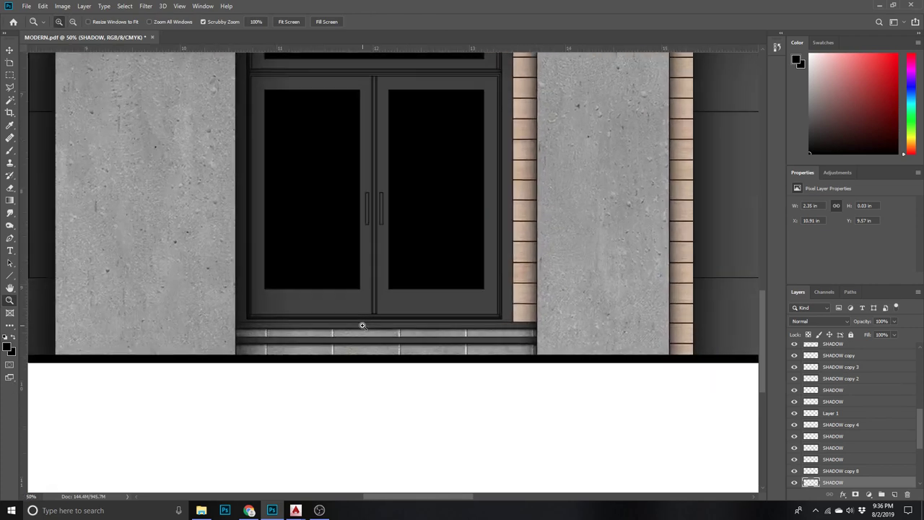
pyautogui.press('v')
pyautogui.click(10, 77)
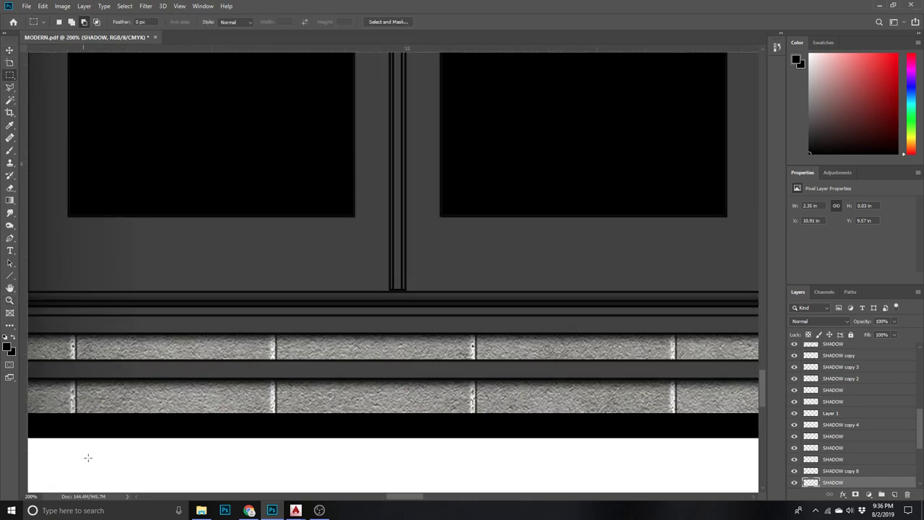
pyautogui.moveTo(408, 499); pyautogui.dragTo(393, 498)
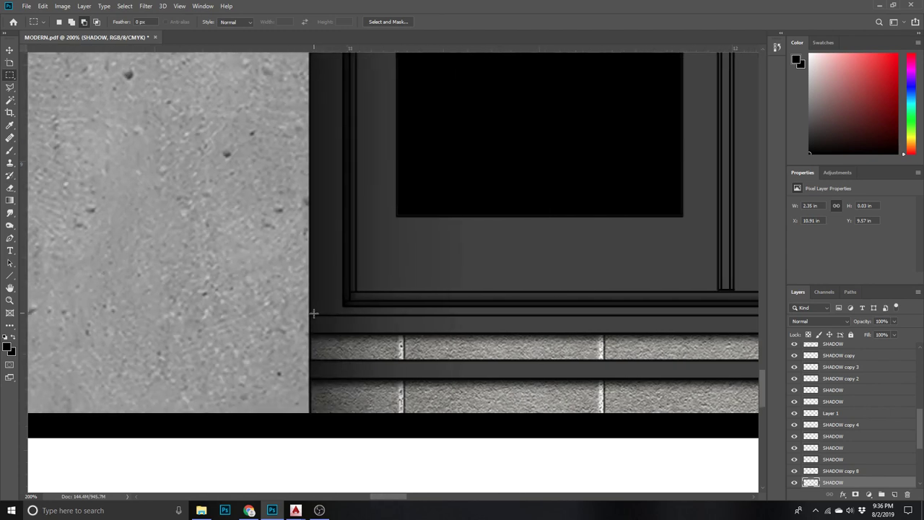
pyautogui.moveTo(311, 315); pyautogui.dragTo(712, 155)
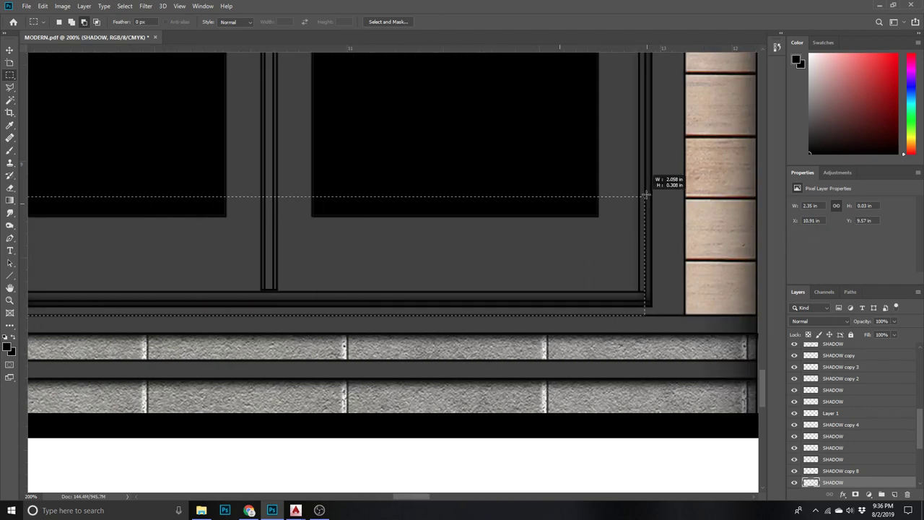
# - Add a short dark-to-transparent gradient on a new layer along the door bay's bottom
pyautogui.moveTo(731, 149); pyautogui.dragTo(654, 89)
pyautogui.press('g')
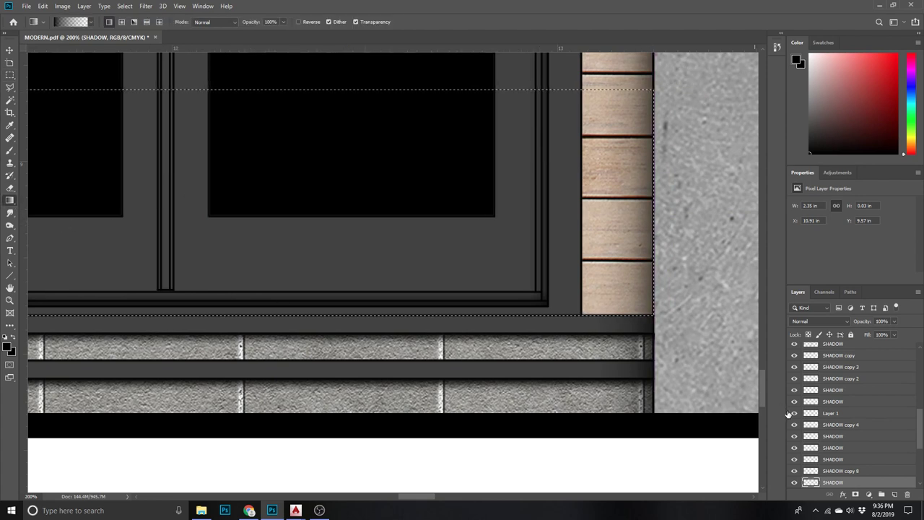
pyautogui.click(895, 494)
pyautogui.scroll(-3, 563, 325)
pyautogui.moveTo(564, 368); pyautogui.dragTo(564, 219)
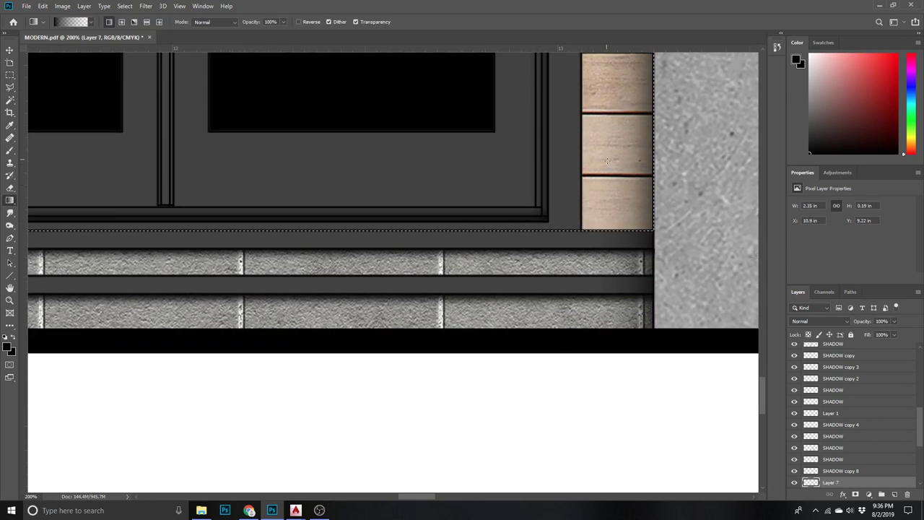
pyautogui.moveTo(549, 401); pyautogui.dragTo(548, 132)
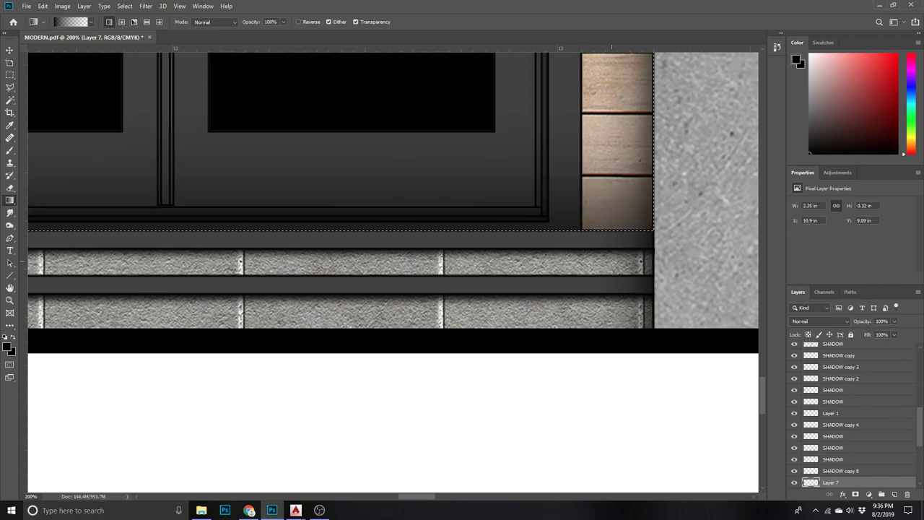
pyautogui.hotkey('ctrl', 'z')
pyautogui.moveTo(532, 394); pyautogui.dragTo(535, 205)
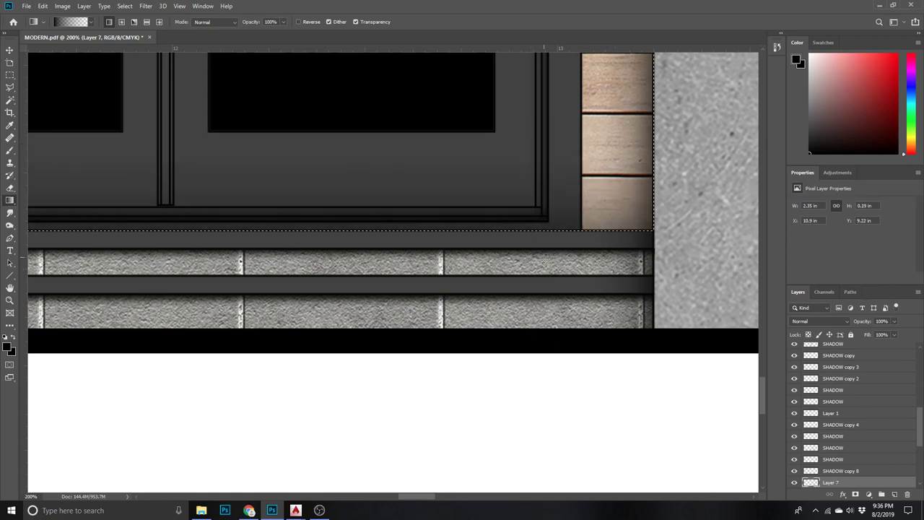
# - Zoom out to the whole house and marquee-select the facade's lower area
pyautogui.press('z')
pyautogui.moveTo(548, 298); pyautogui.dragTo(382, 348)
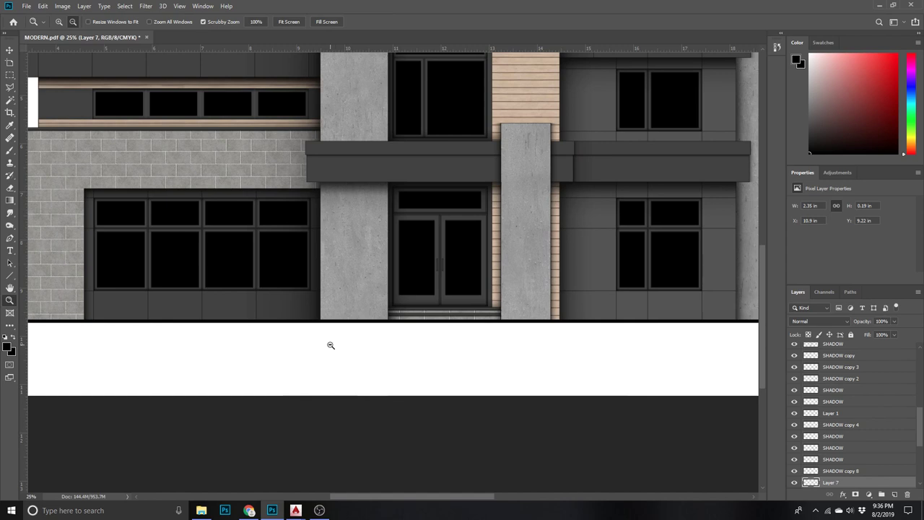
pyautogui.click(330, 344)
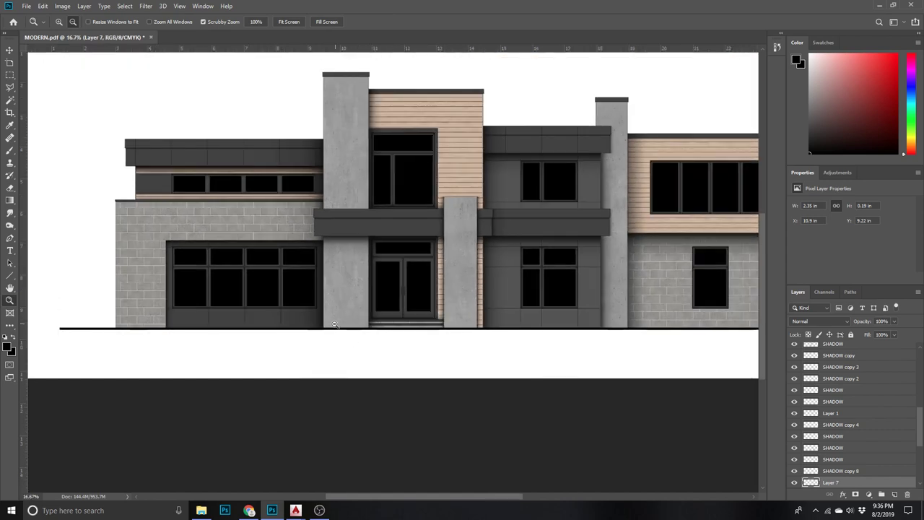
pyautogui.press('g')
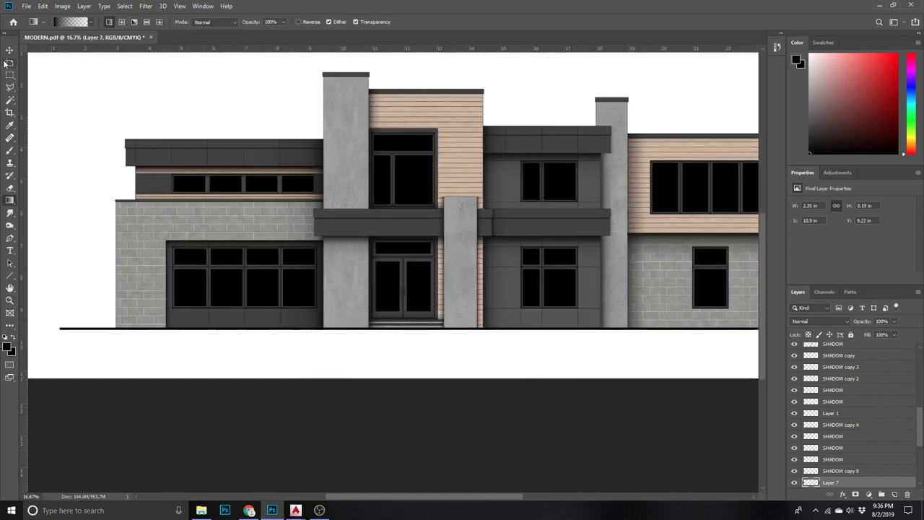
pyautogui.click(9, 75)
pyautogui.scroll(2, 93, 117)
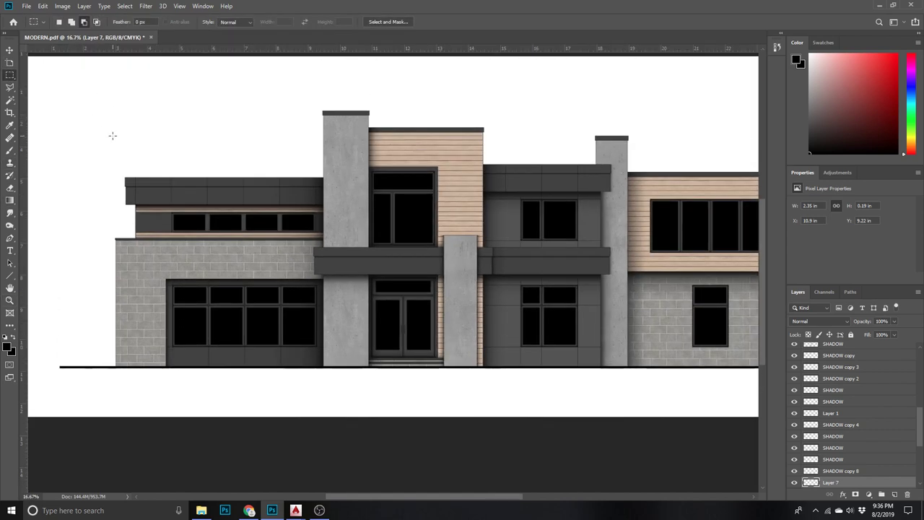
pyautogui.moveTo(85, 79); pyautogui.dragTo(593, 366)
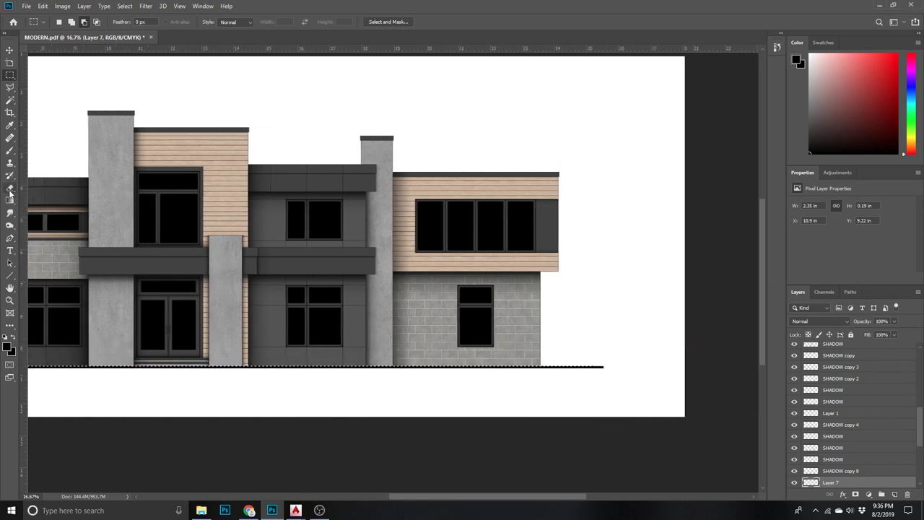
# - Fill a new Layer 8 with a dark-to-transparent gradient along the facade base
pyautogui.click(9, 200)
pyautogui.scroll(-1, 536, 347)
pyautogui.click(894, 495)
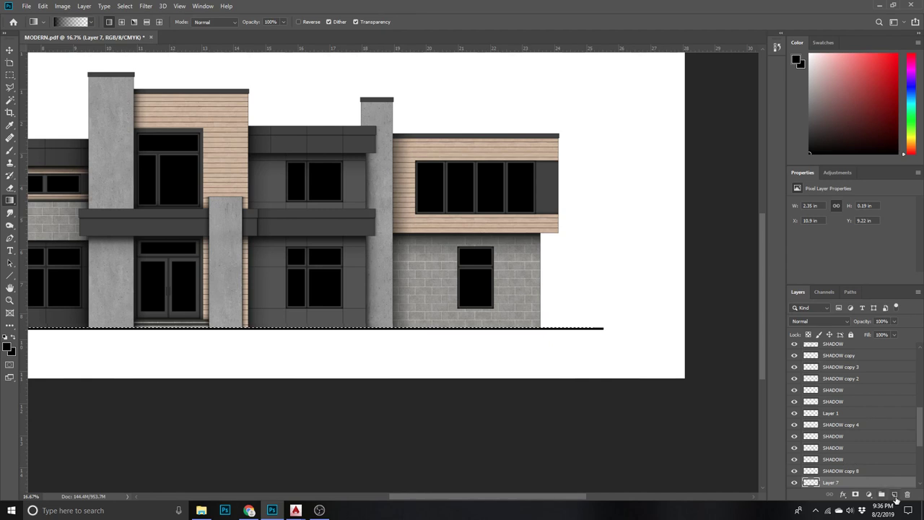
pyautogui.moveTo(531, 363); pyautogui.dragTo(533, 309)
pyautogui.hotkey('ctrl', 'z')
pyautogui.scroll(-1, 547, 355)
pyautogui.moveTo(530, 378); pyautogui.dragTo(529, 260)
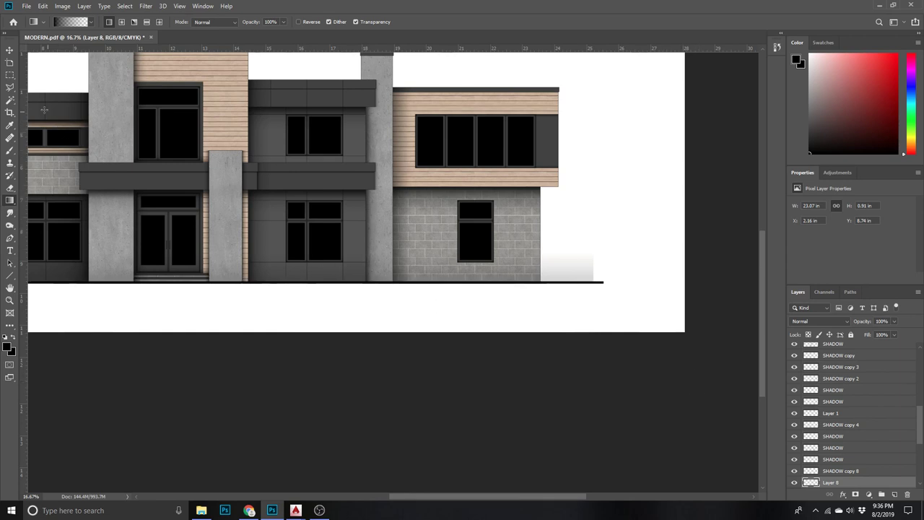
# - Make Layer 8 the active layer and clear the selection
pyautogui.click(10, 100)
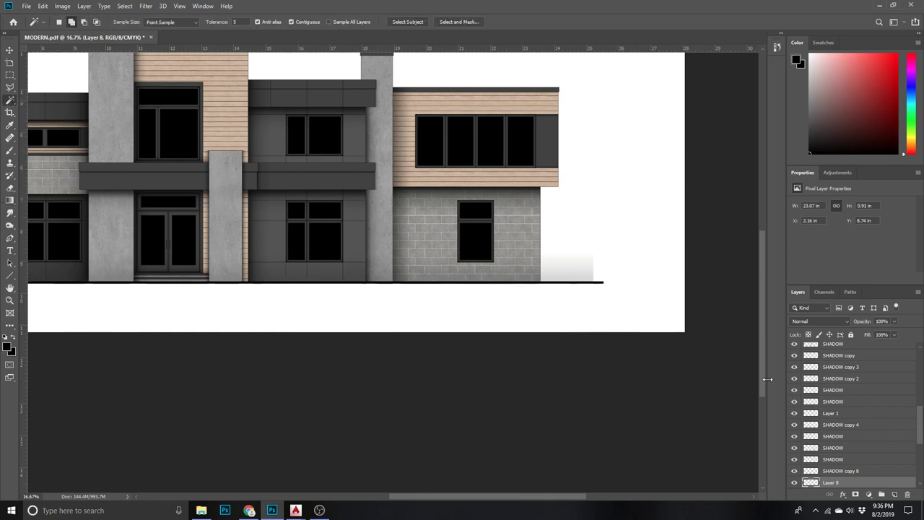
pyautogui.scroll(10, 844, 446)
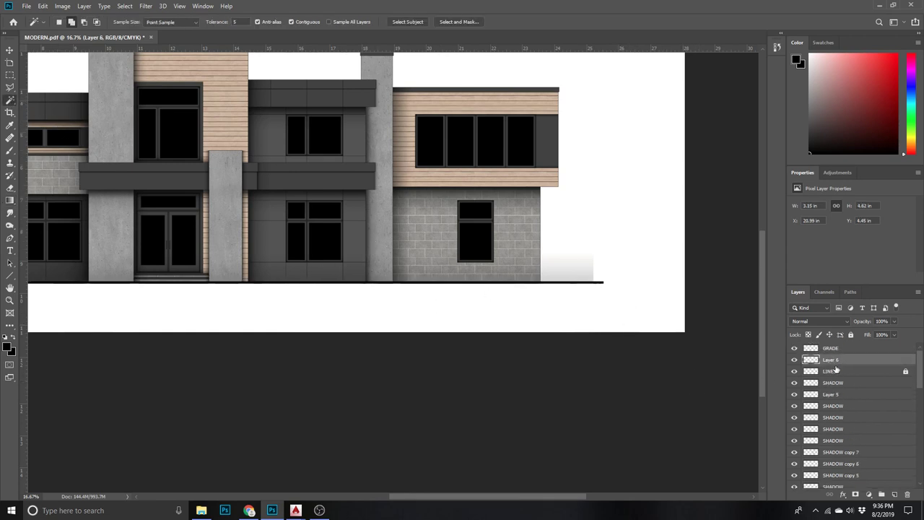
pyautogui.click(830, 371)
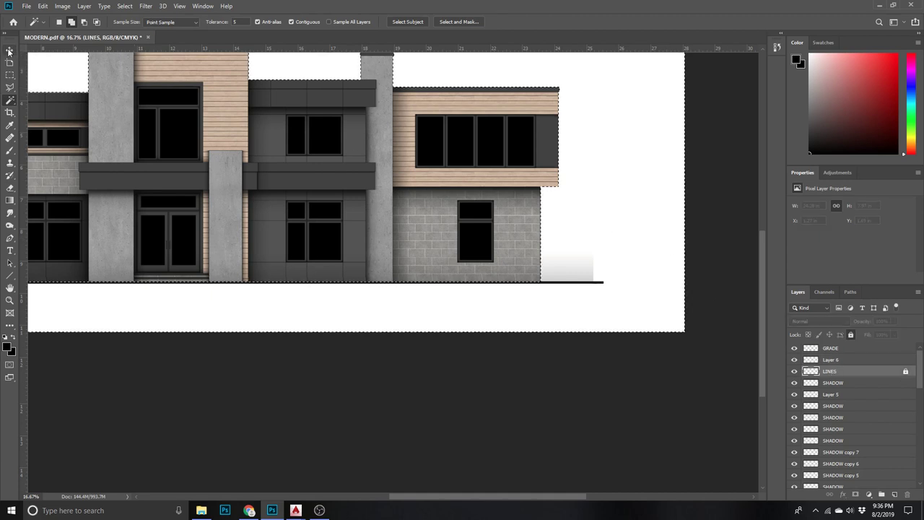
pyautogui.press('v')
pyautogui.rightClick(272, 273)
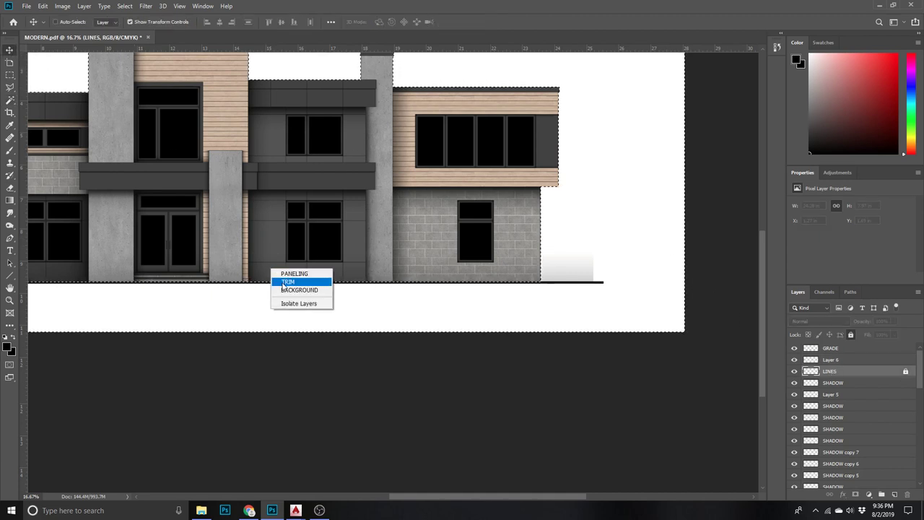
pyautogui.rightClick(268, 281)
pyautogui.click(282, 283)
pyautogui.hotkey('ctrl', 'd')
# - Zoom out to 12.5%, then zoom back in on the facade
pyautogui.press('z')
pyautogui.hotkey('ctrl', '-')
pyautogui.press('v')
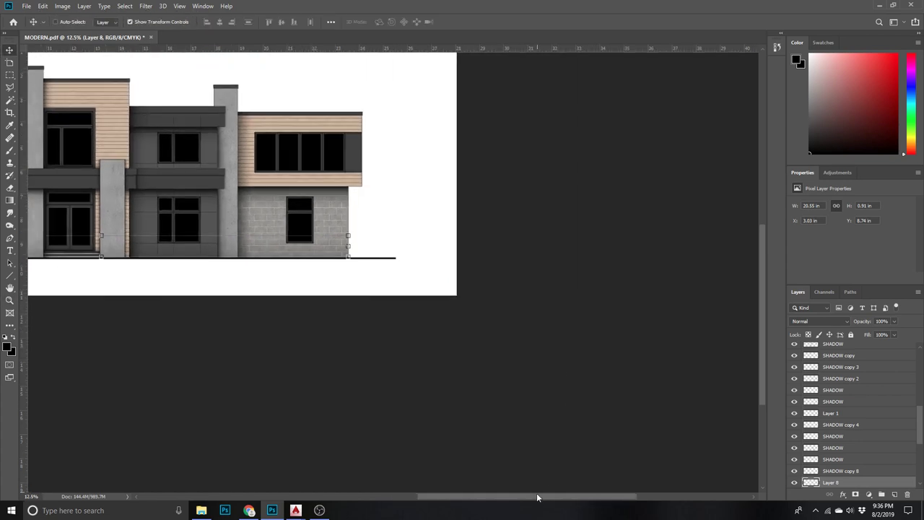
pyautogui.hscroll(-5, 455, 481)
pyautogui.hscroll(-1, 448, 480)
pyautogui.scroll(3, 437, 455)
pyautogui.scroll(3, 426, 430)
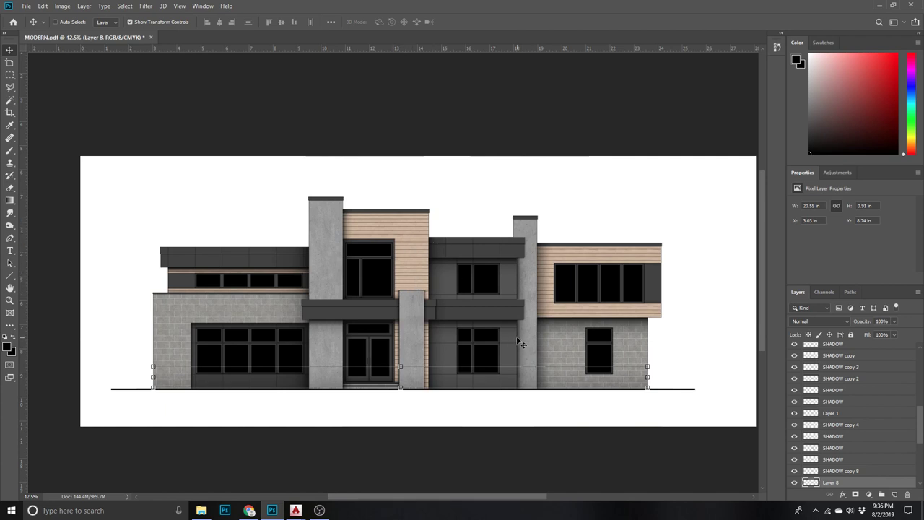
pyautogui.press('z')
pyautogui.click(369, 271)
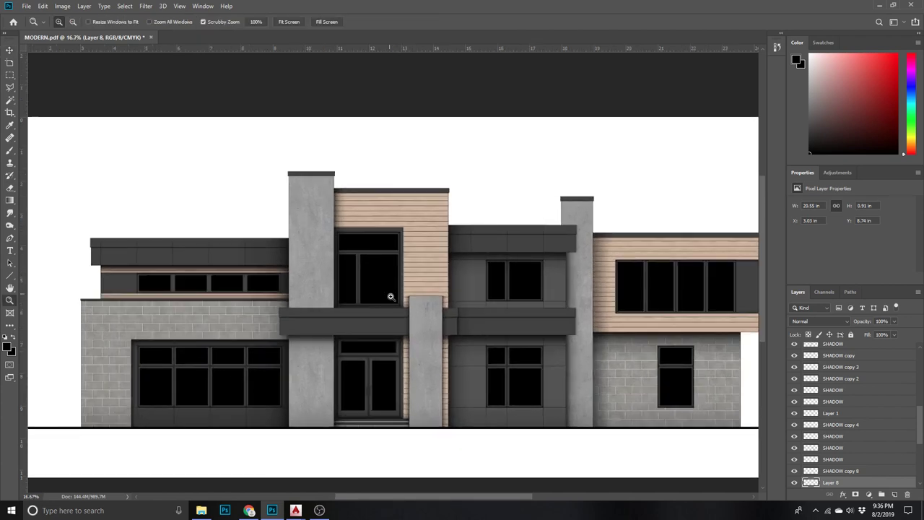
# - Raise the BLOCK layer's brightness with Brightness/Contrast
pyautogui.scroll(1, 393, 300)
pyautogui.scroll(1, 362, 299)
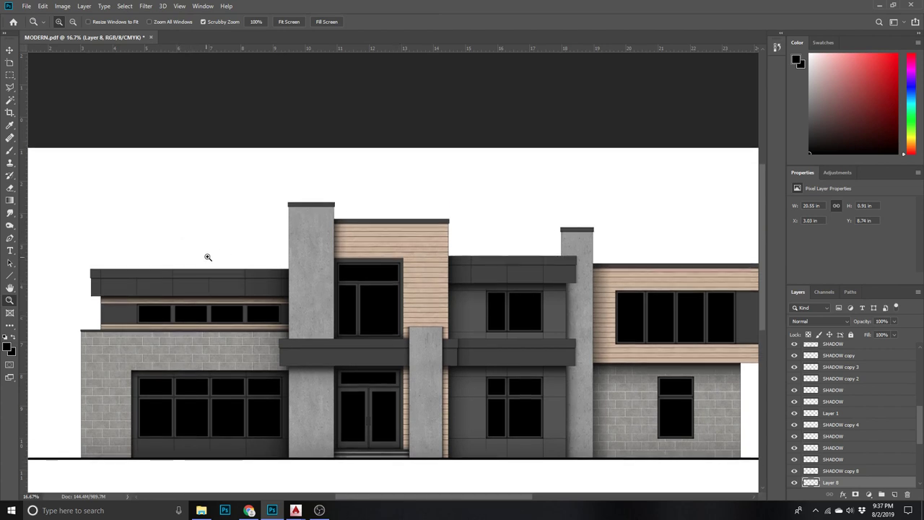
pyautogui.click(9, 50)
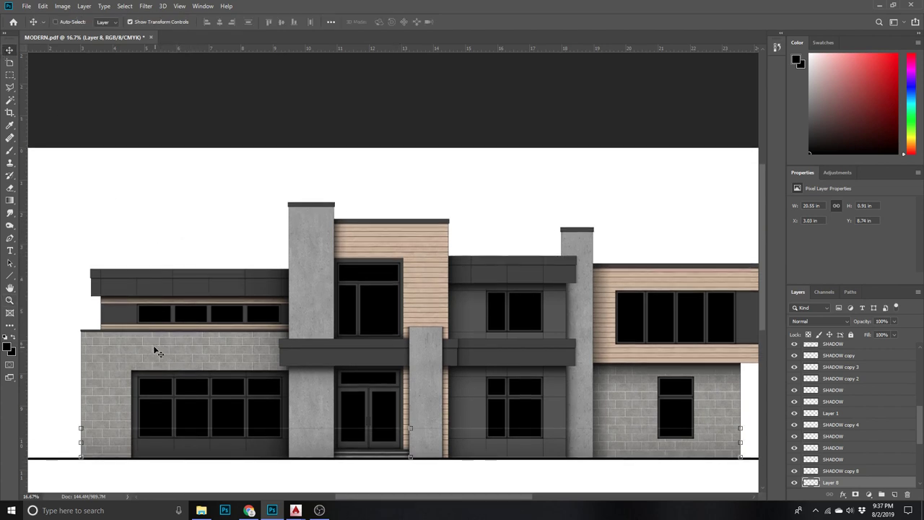
pyautogui.scroll(-1, 151, 339)
pyautogui.rightClick(143, 329)
pyautogui.click(153, 331)
pyautogui.click(62, 7)
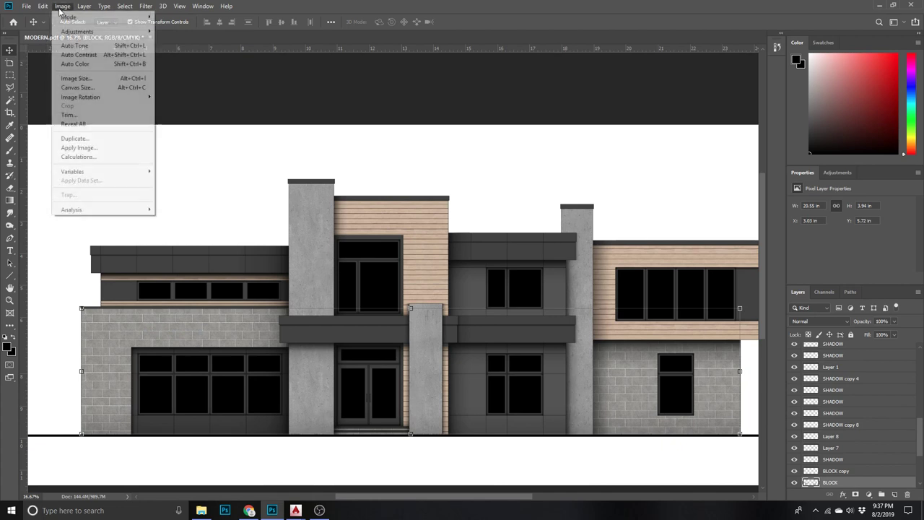
pyautogui.click(177, 33)
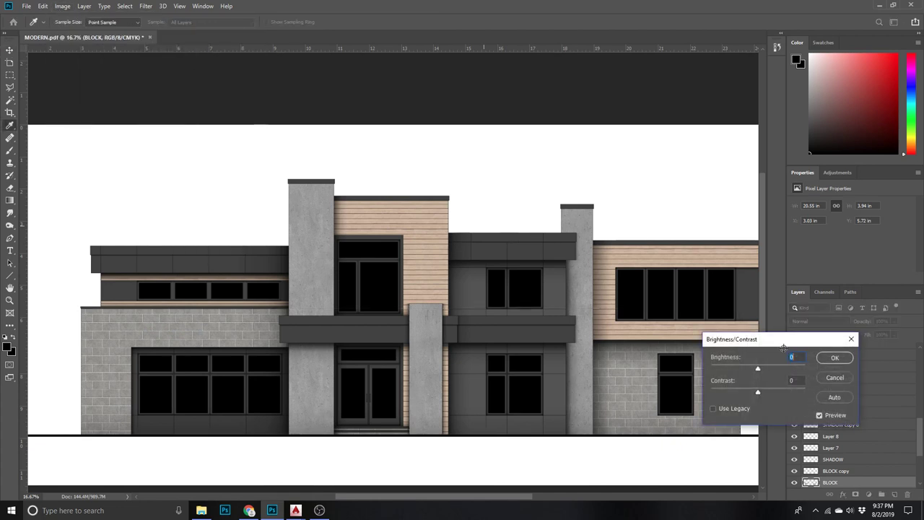
pyautogui.moveTo(761, 371)
pyautogui.mouseDown()
pyautogui.moveTo(780, 393)
pyautogui.moveTo(815, 395)
pyautogui.moveTo(729, 393)
pyautogui.mouseUp()
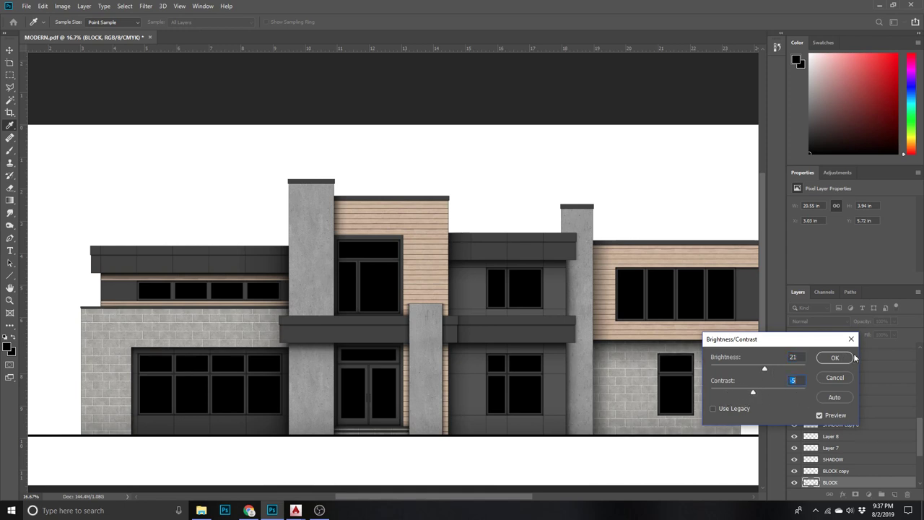
pyautogui.click(835, 357)
# - Raise the CONCRETE column layer's brightness slightly with Brightness/Contrast
pyautogui.press('v')
pyautogui.rightClick(323, 263)
pyautogui.click(338, 265)
pyautogui.click(63, 6)
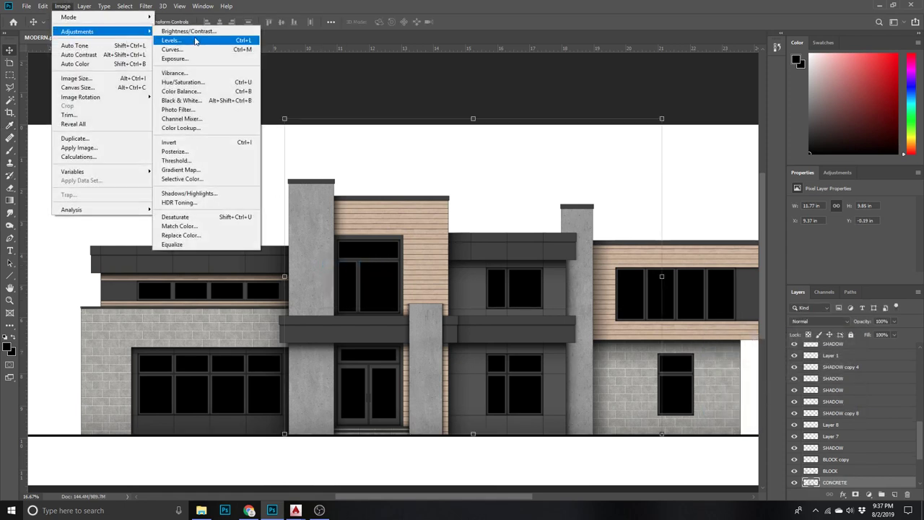
pyautogui.click(184, 31)
pyautogui.moveTo(759, 370); pyautogui.dragTo(766, 373)
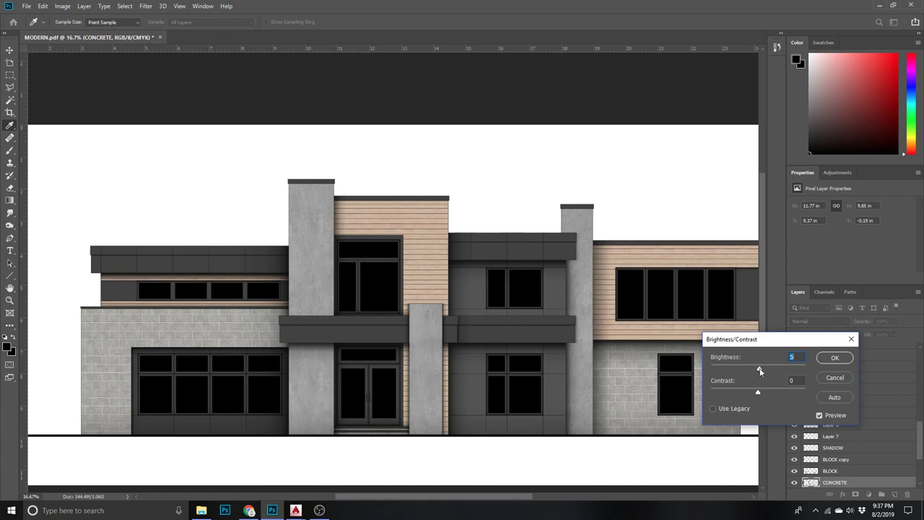
pyautogui.click(827, 359)
pyautogui.press('v')
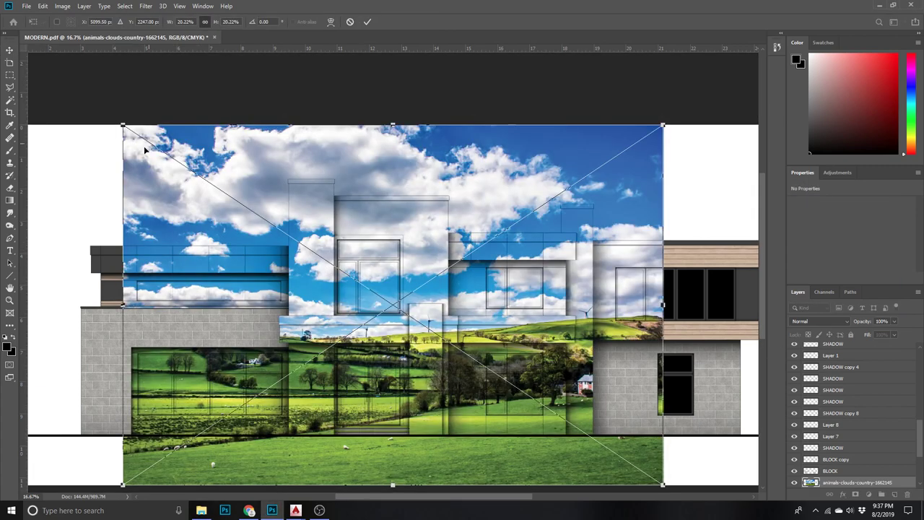
# - Enlarge the clouds-and-countryside photo and reposition it over the upper elevation
pyautogui.moveTo(144, 150); pyautogui.dragTo(85, 179)
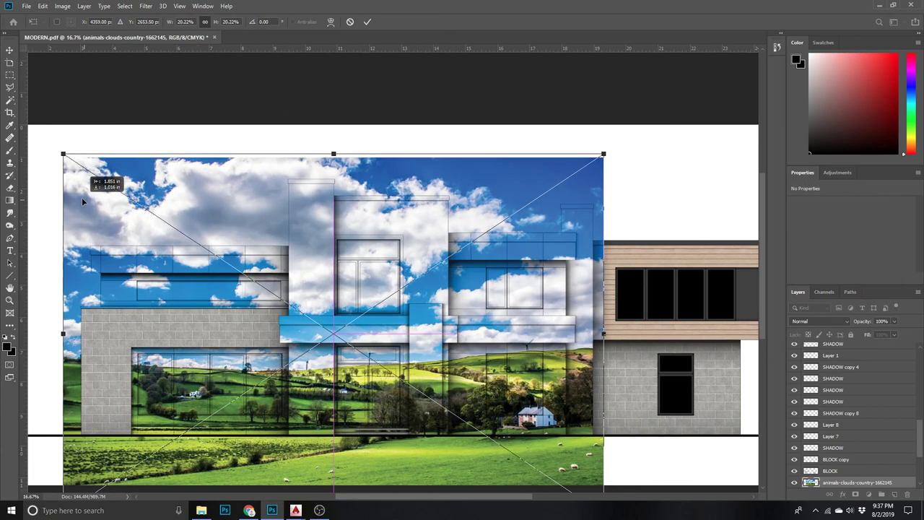
pyautogui.moveTo(605, 158)
pyautogui.mouseDown()
pyautogui.moveTo(675, 169)
pyautogui.moveTo(629, 130)
pyautogui.mouseUp()
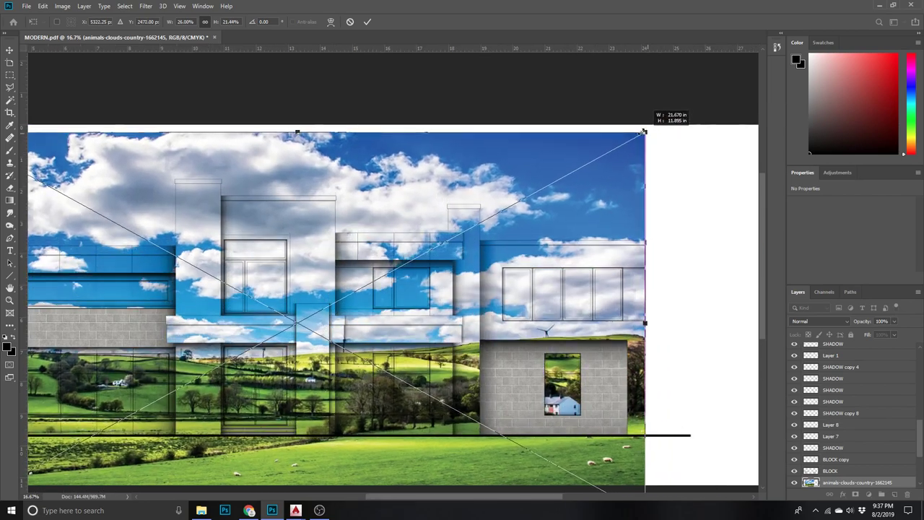
pyautogui.click(369, 22)
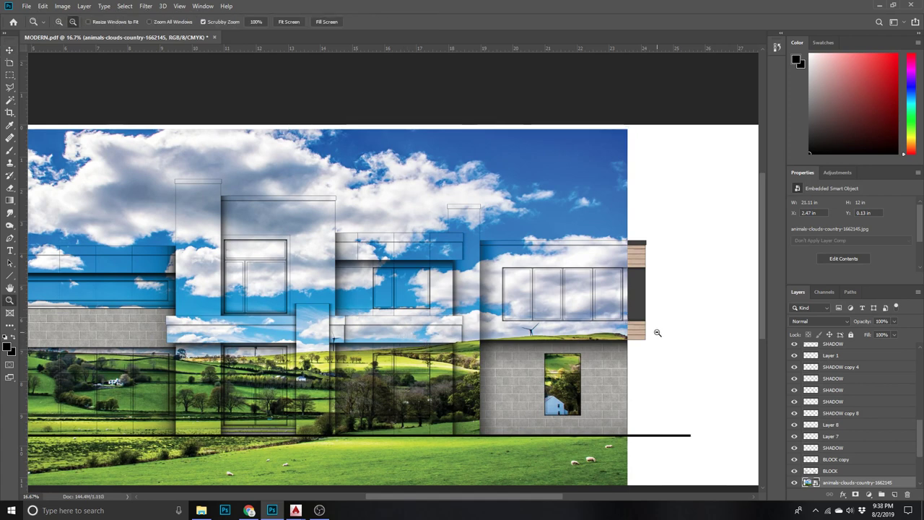
pyautogui.keyDown('alt'); pyautogui.click(657, 330); pyautogui.keyUp('alt')
pyautogui.moveTo(475, 501); pyautogui.dragTo(369, 474)
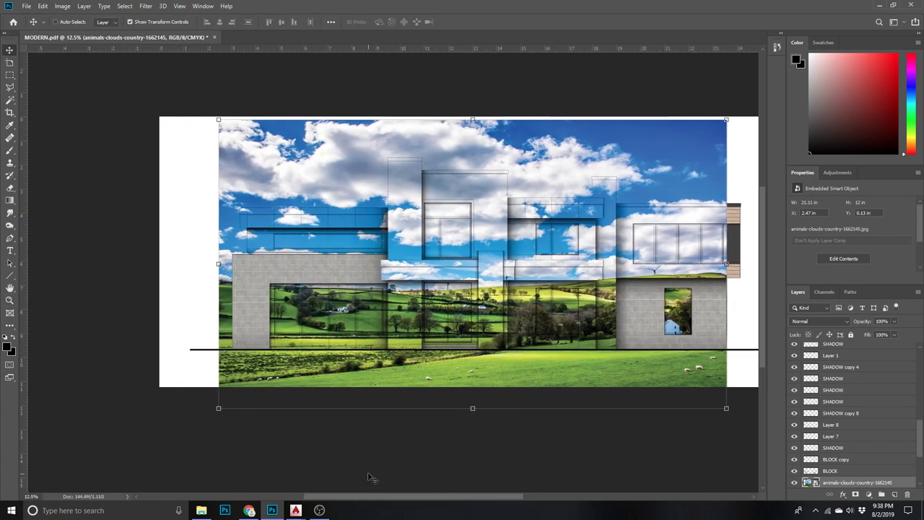
pyautogui.moveTo(466, 504); pyautogui.dragTo(491, 502)
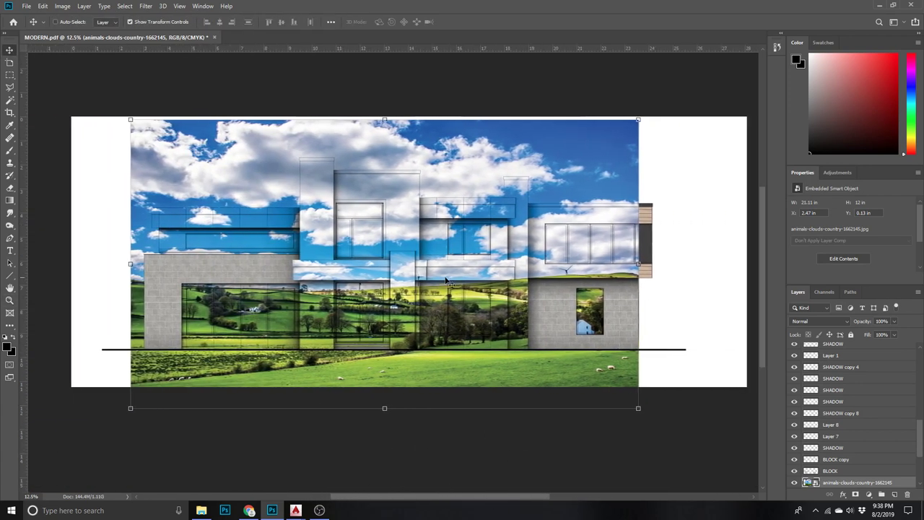
pyautogui.scroll(2, 431, 297)
pyautogui.moveTo(327, 361); pyautogui.dragTo(327, 320)
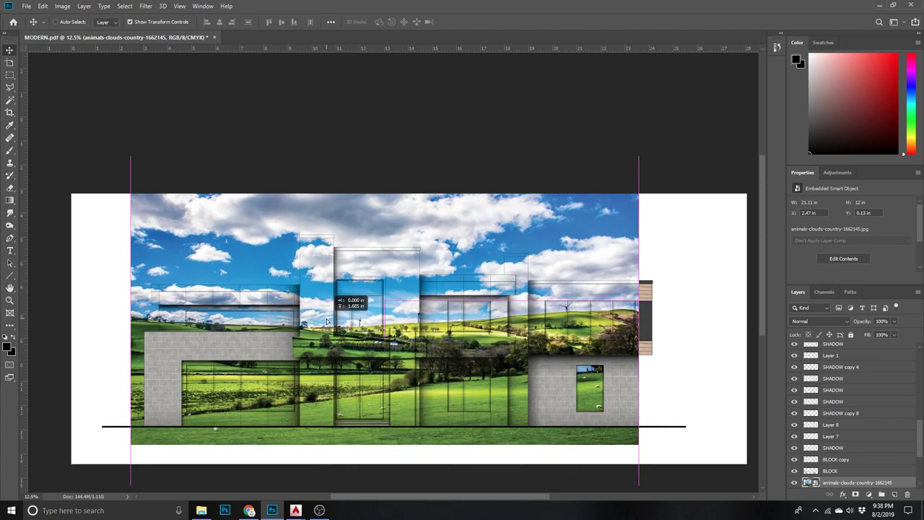
pyautogui.moveTo(338, 330)
pyautogui.mouseDown()
pyautogui.moveTo(341, 342)
pyautogui.moveTo(372, 349)
pyautogui.mouseUp()
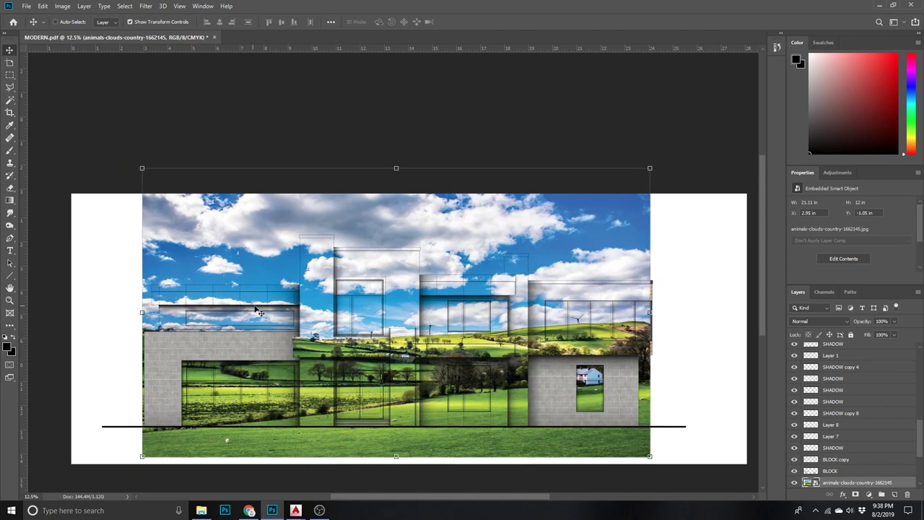
# - Magic Wand-select all the window panes on the WINDOWS layer
pyautogui.rightClick(364, 317)
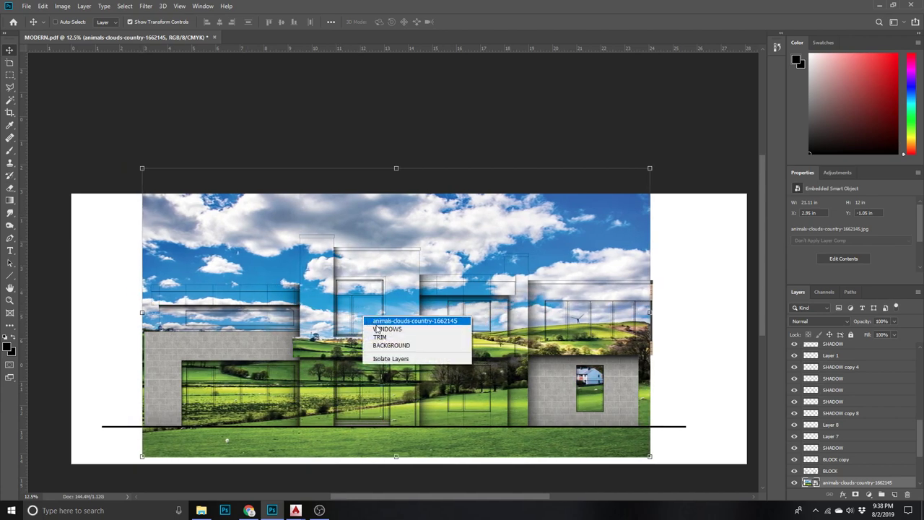
pyautogui.click(376, 329)
pyautogui.click(10, 99)
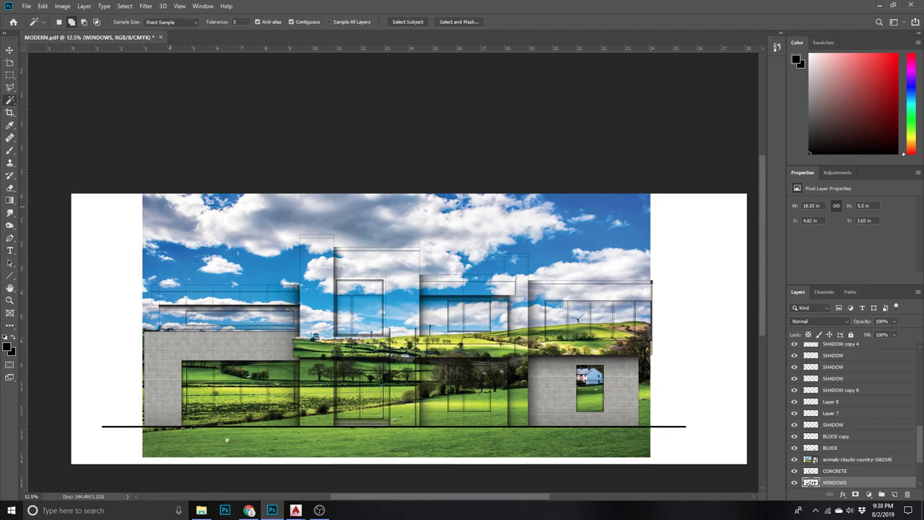
pyautogui.click(188, 238)
pyautogui.press('v')
# - Confine the countryside photo to the selected window panes, then deselect
pyautogui.rightClick(205, 261)
pyautogui.click(238, 264)
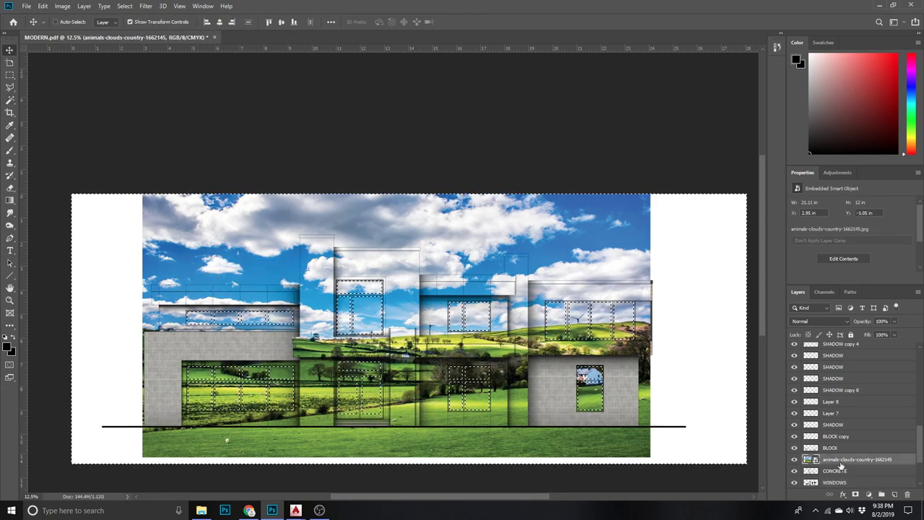
pyautogui.rightClick(839, 460)
pyautogui.press('Escape')
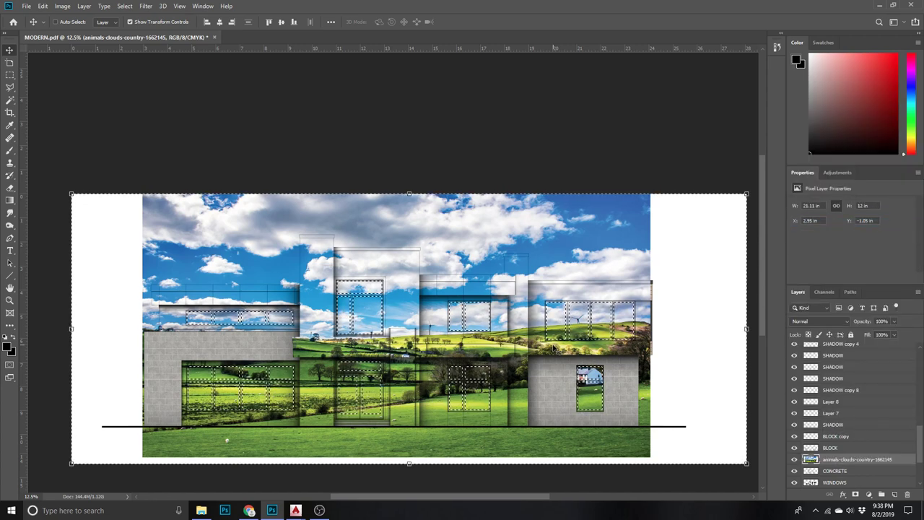
pyautogui.press('Delete')
pyautogui.hotkey('ctrl', 'd')
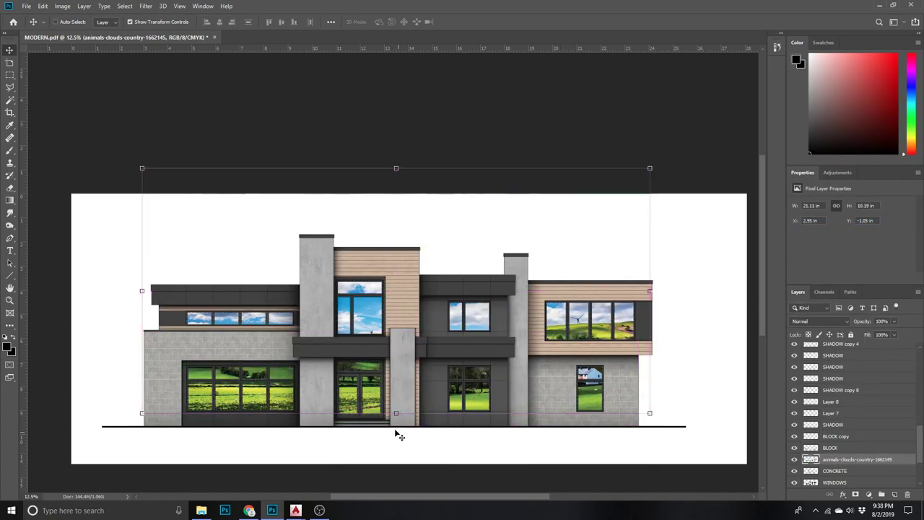
pyautogui.press('z')
pyautogui.click(340, 372)
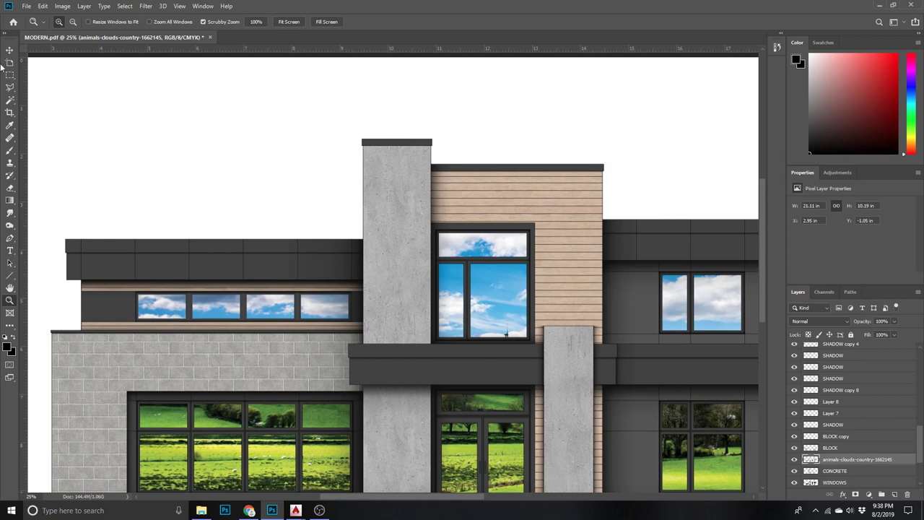
# - Fade the countryside photo to 21% opacity and desaturate it to -74 saturation
pyautogui.click(10, 50)
pyautogui.moveTo(892, 326); pyautogui.dragTo(892, 337)
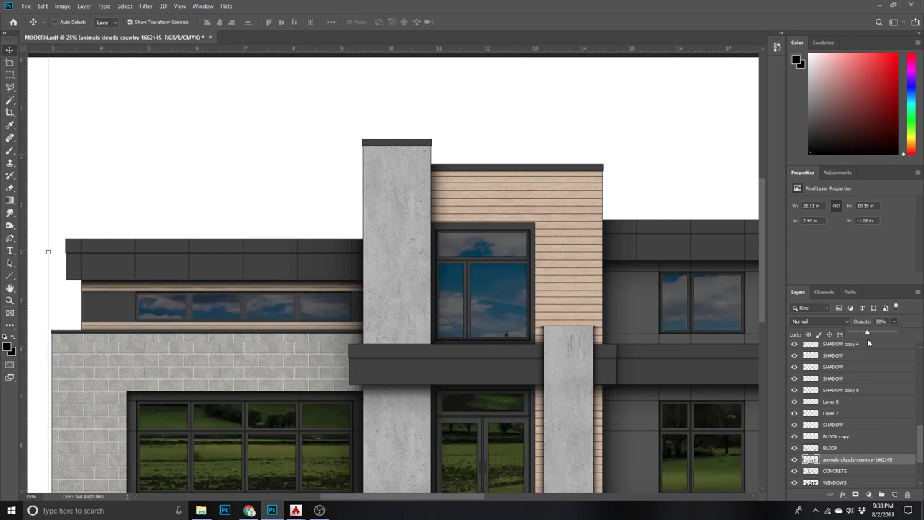
pyautogui.moveTo(869, 342); pyautogui.dragTo(861, 337)
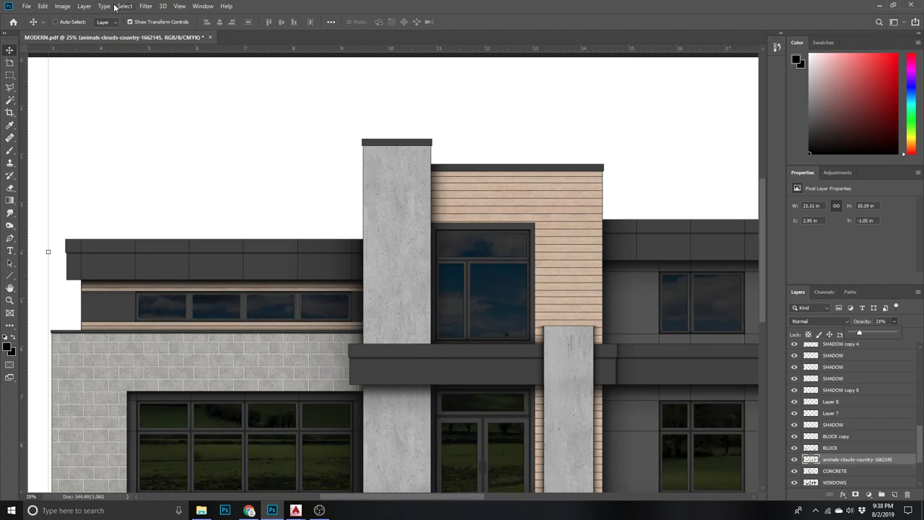
pyautogui.click(62, 6)
pyautogui.click(184, 82)
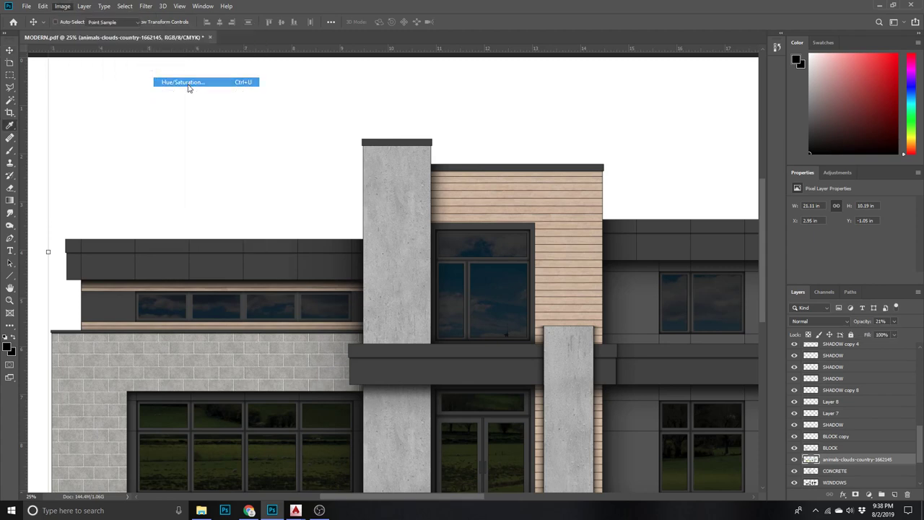
pyautogui.moveTo(740, 168); pyautogui.dragTo(701, 169)
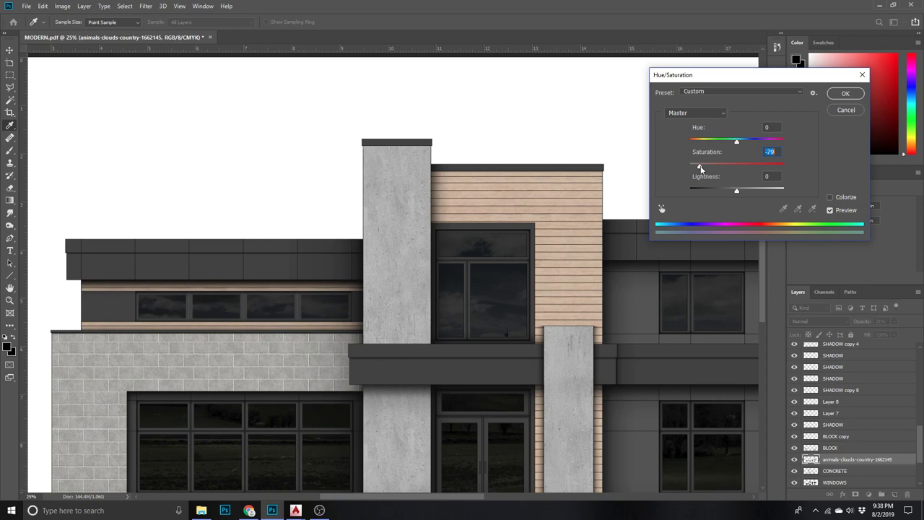
pyautogui.click(845, 93)
# - Zoom out to view the whole elevation, drag with the Move tool, then zoom back in
pyautogui.press('z')
pyautogui.keyDown('alt'); pyautogui.click(239, 323); pyautogui.keyUp('alt')
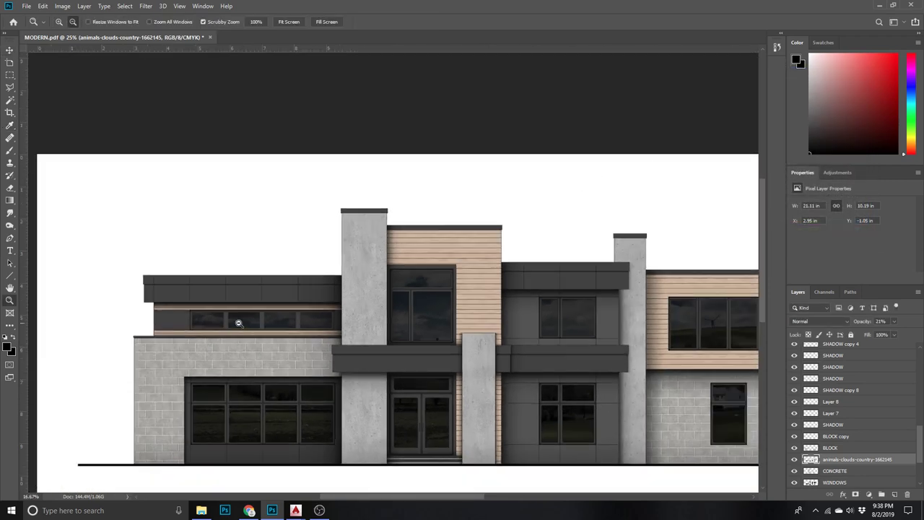
pyautogui.keyDown('alt'); pyautogui.click(238, 323); pyautogui.keyUp('alt')
pyautogui.press('v')
pyautogui.moveTo(361, 497); pyautogui.dragTo(421, 513)
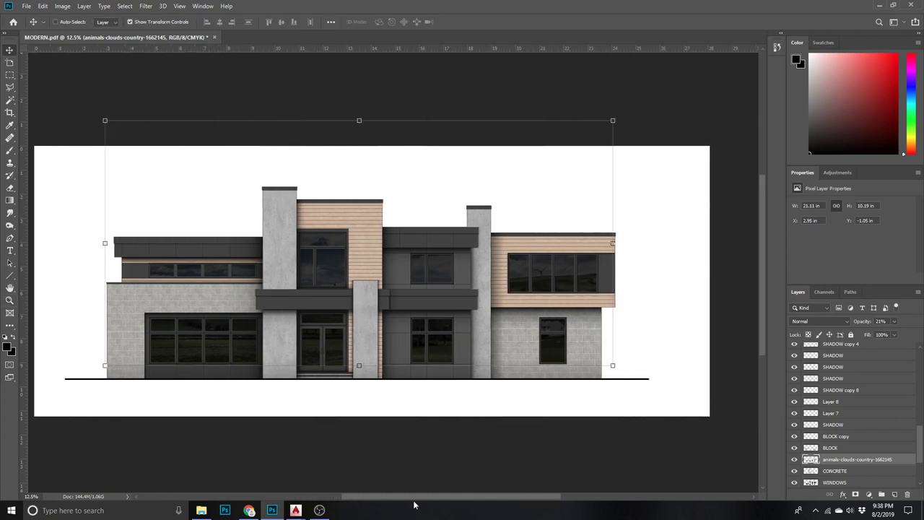
pyautogui.press('z')
pyautogui.click(293, 342)
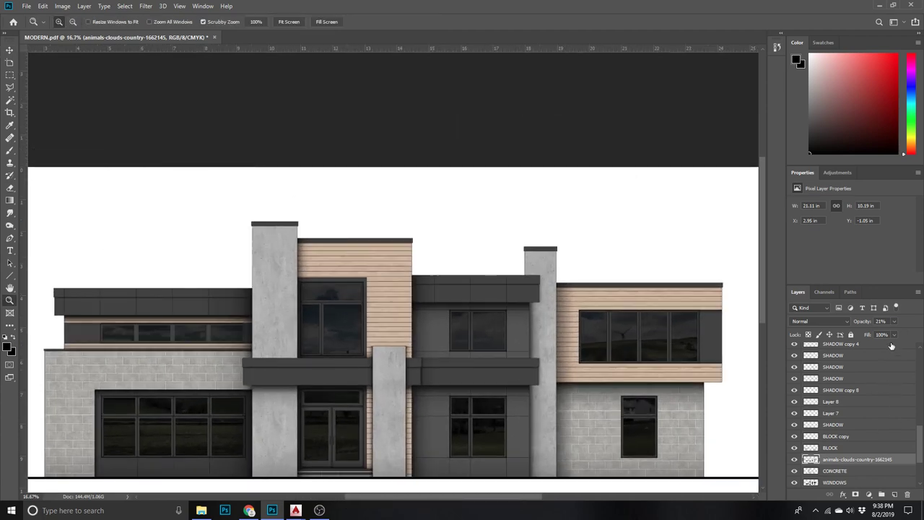
# - Try a Hue/Saturation Lightness change on the photo, then reset it to 0
pyautogui.click(62, 5)
pyautogui.moveTo(77, 31)
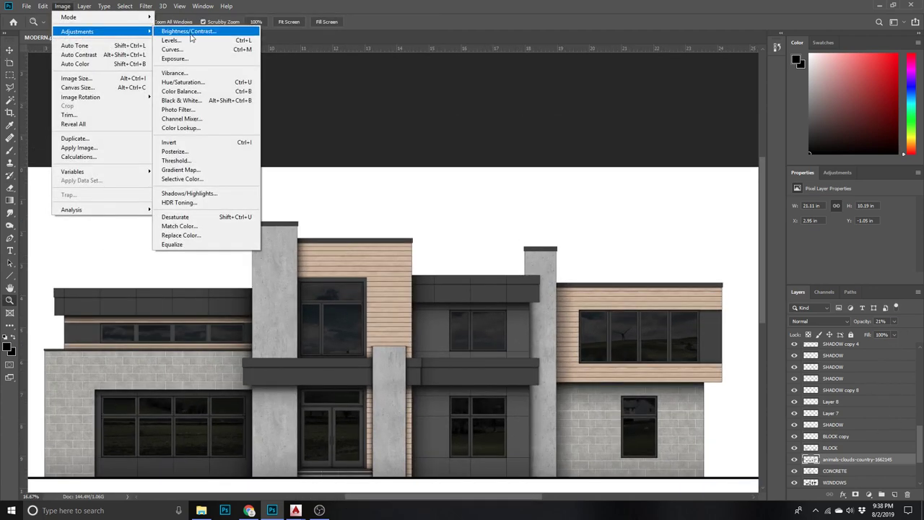
pyautogui.click(184, 82)
pyautogui.moveTo(738, 190); pyautogui.dragTo(816, 215)
pyautogui.write('0')
pyautogui.press('Return')
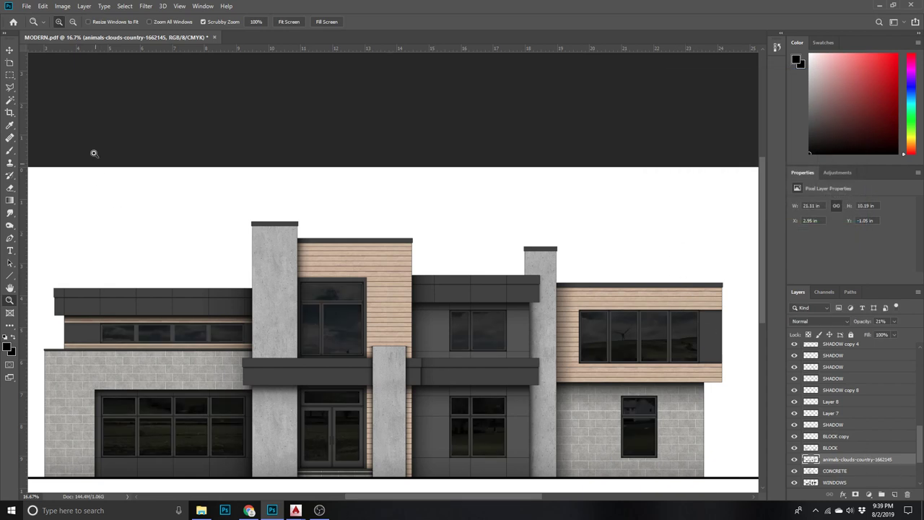
# - Lighten the WINDOWS layer glass to soft grey with Hue/Saturation Lightness +44
pyautogui.click(8, 48)
pyautogui.rightClick(208, 449)
pyautogui.click(211, 449)
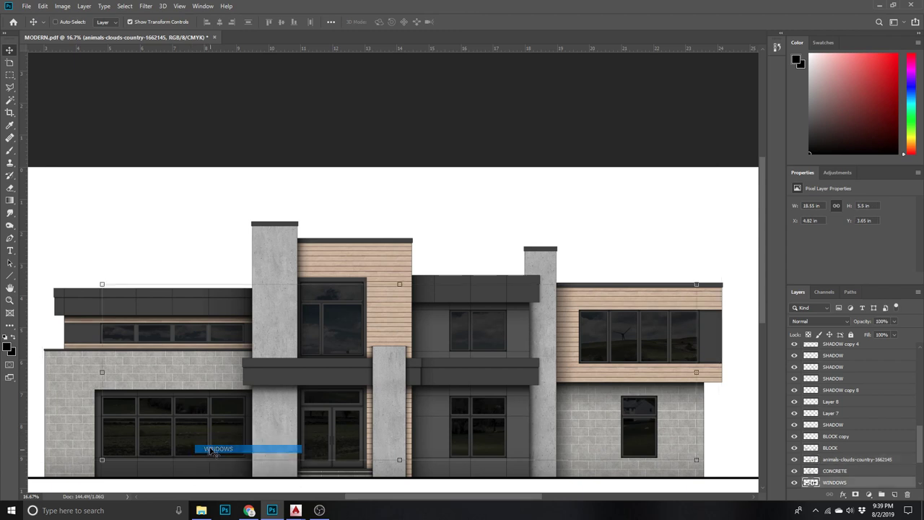
pyautogui.click(62, 6)
pyautogui.moveTo(77, 31)
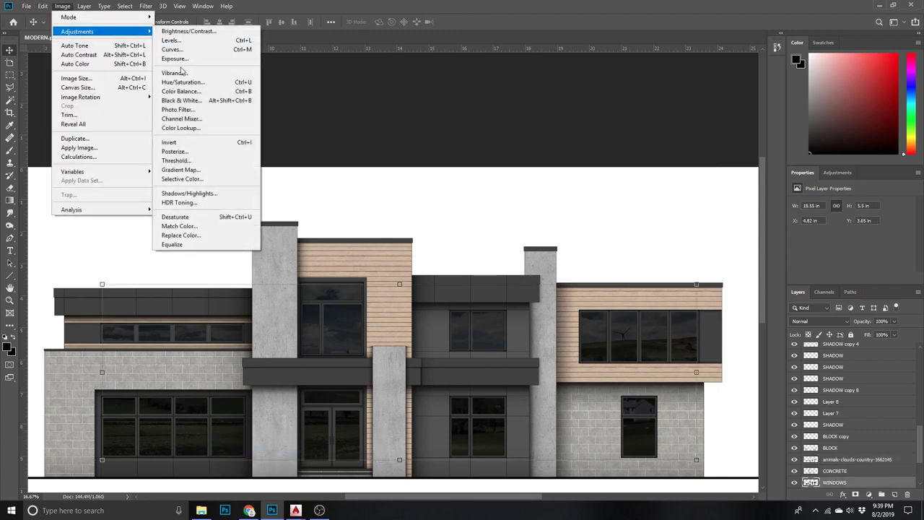
pyautogui.click(182, 81)
pyautogui.moveTo(738, 194); pyautogui.dragTo(758, 199)
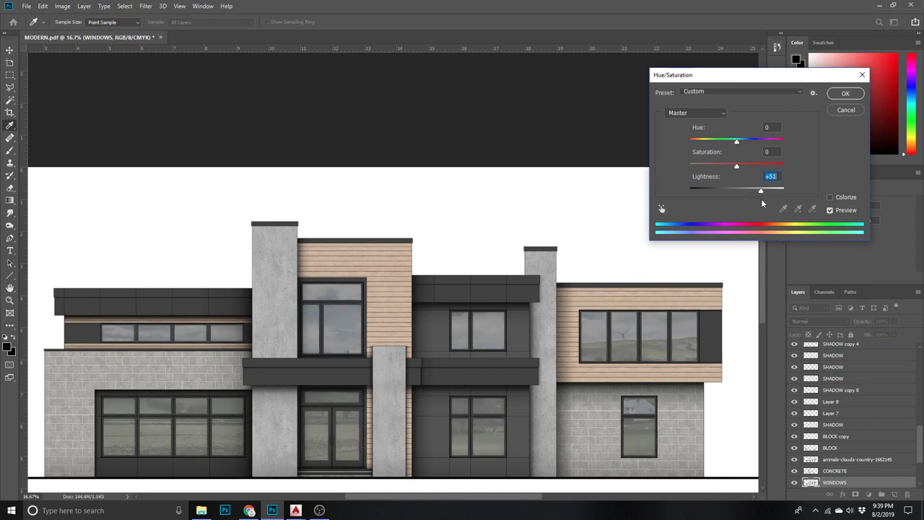
pyautogui.moveTo(758, 203); pyautogui.dragTo(758, 203)
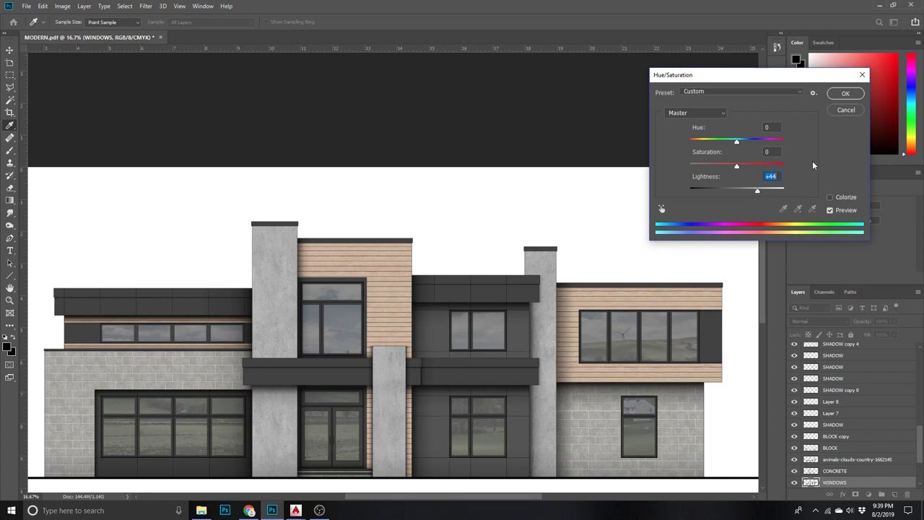
pyautogui.click(847, 93)
# - Darken the countryside photo with Brightness -150 and Contrast 100
pyautogui.click(863, 460)
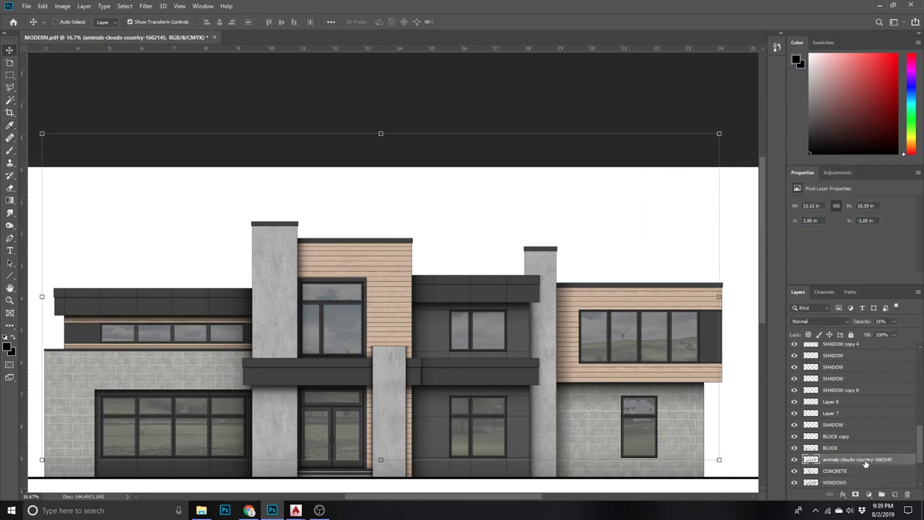
pyautogui.click(63, 7)
pyautogui.moveTo(78, 31)
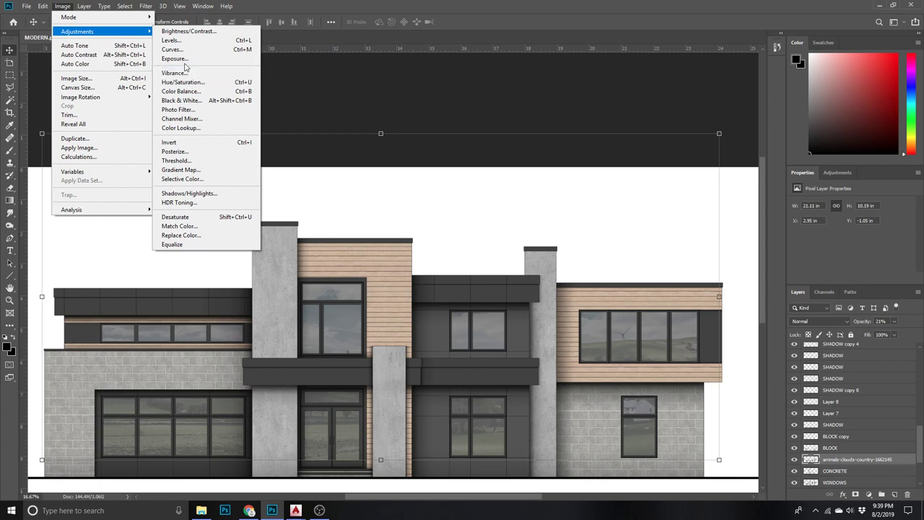
pyautogui.click(186, 31)
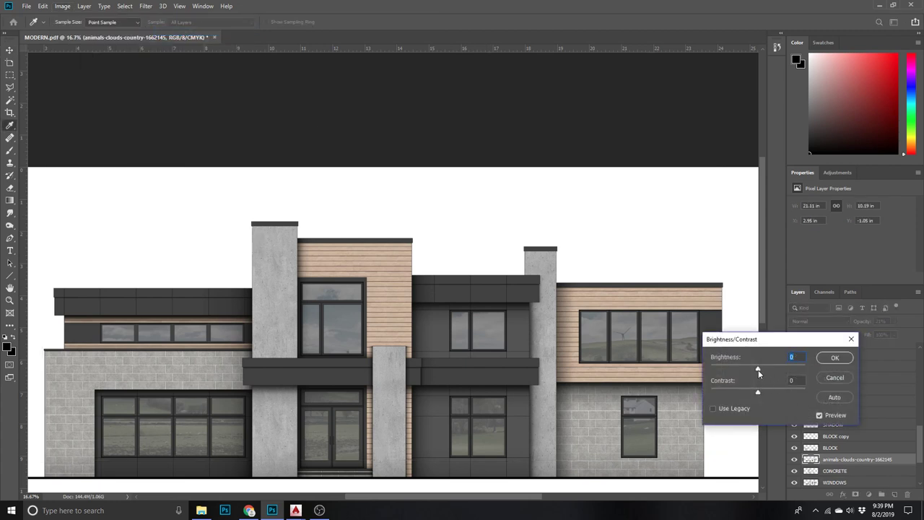
pyautogui.moveTo(772, 374)
pyautogui.mouseDown()
pyautogui.moveTo(795, 383)
pyautogui.moveTo(568, 351)
pyautogui.mouseUp()
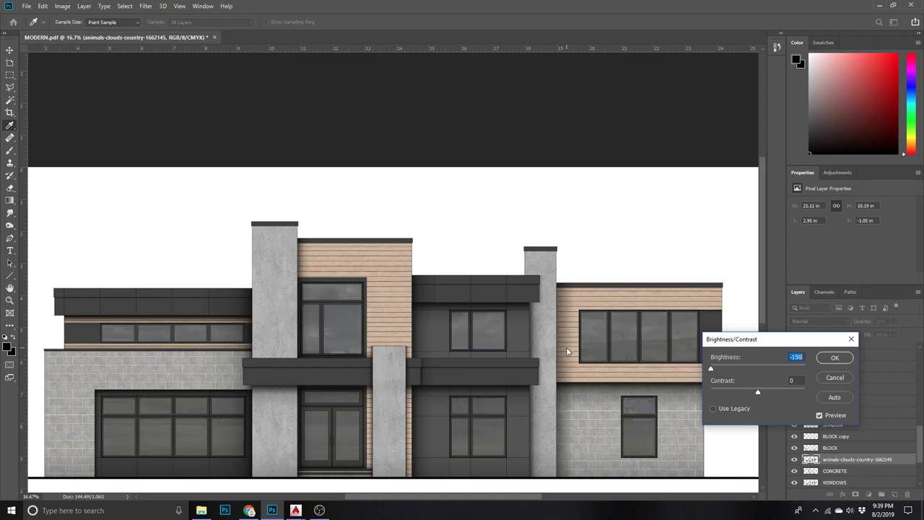
pyautogui.moveTo(758, 394)
pyautogui.mouseDown()
pyautogui.moveTo(687, 403)
pyautogui.moveTo(914, 431)
pyautogui.mouseUp()
pyautogui.click(836, 359)
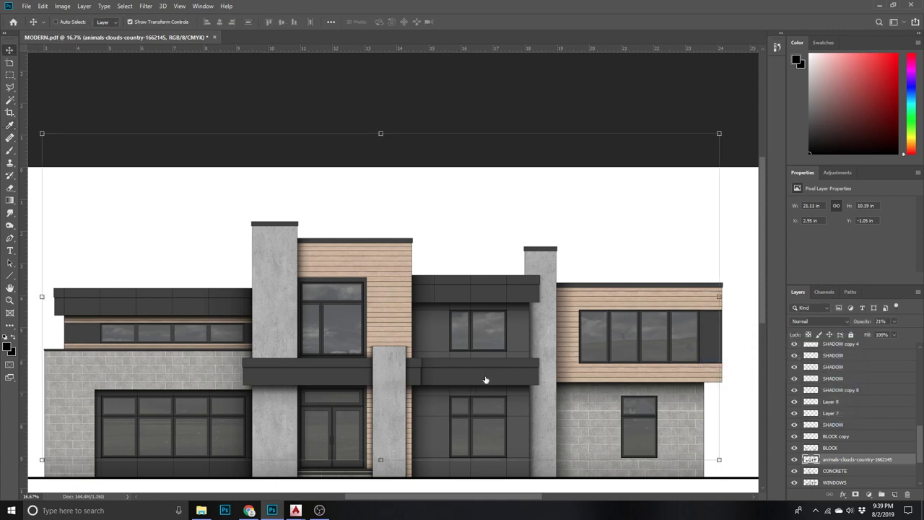
pyautogui.press('z')
pyautogui.keyDown('alt'); pyautogui.click(386, 349); pyautogui.keyUp('alt')
pyautogui.press('v')
pyautogui.hscroll(-3, 406, 496)
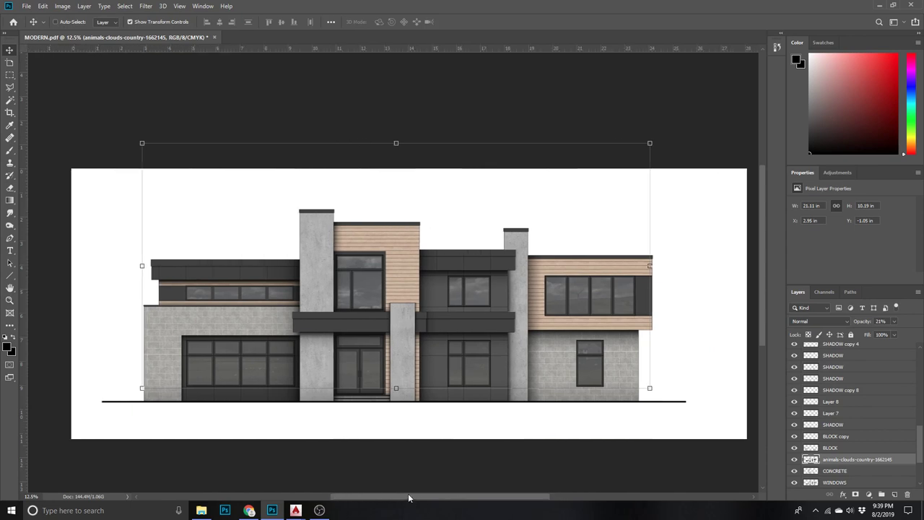
# - Scale and reposition the tree silhouettes to span the sky behind the house
pyautogui.scroll(1, 338, 321)
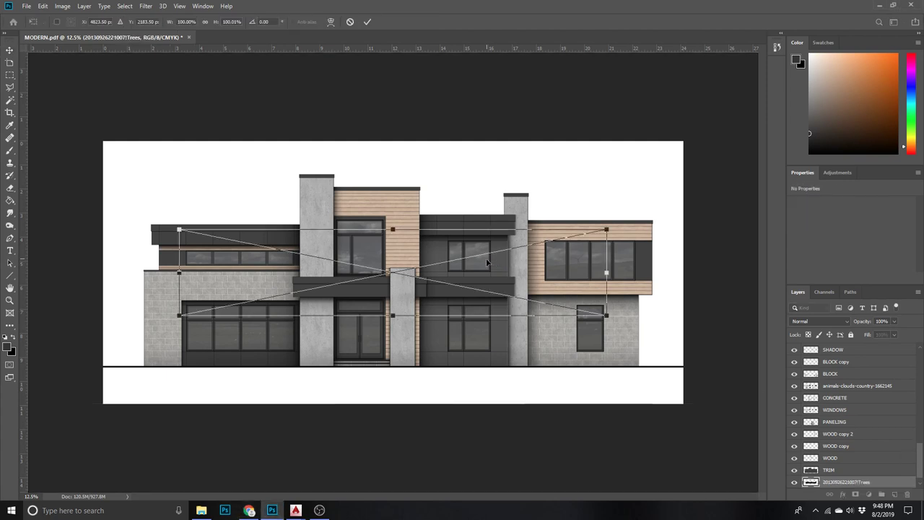
pyautogui.moveTo(608, 229); pyautogui.dragTo(680, 197)
pyautogui.moveTo(179, 213); pyautogui.dragTo(5, 85)
pyautogui.moveTo(684, 317); pyautogui.dragTo(923, 367)
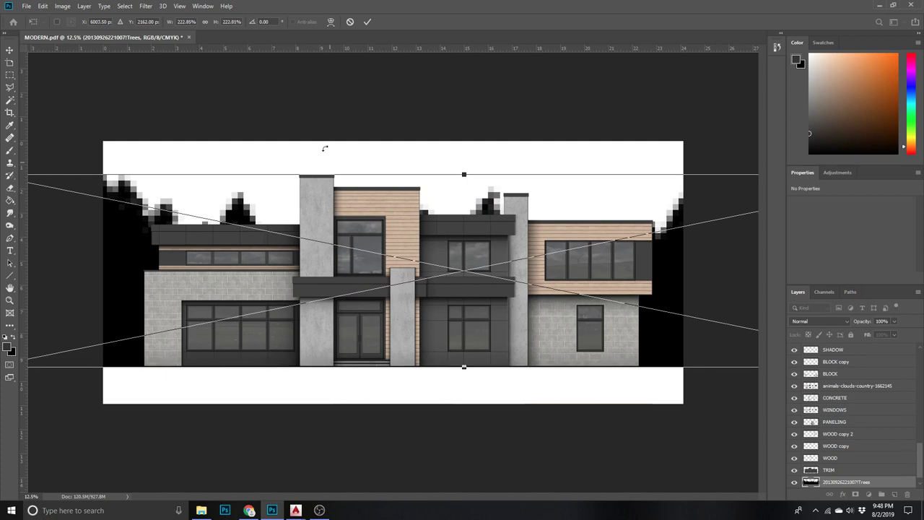
pyautogui.click(367, 21)
pyautogui.moveTo(197, 254)
pyautogui.mouseDown()
pyautogui.moveTo(356, 279)
pyautogui.moveTo(411, 252)
pyautogui.mouseUp()
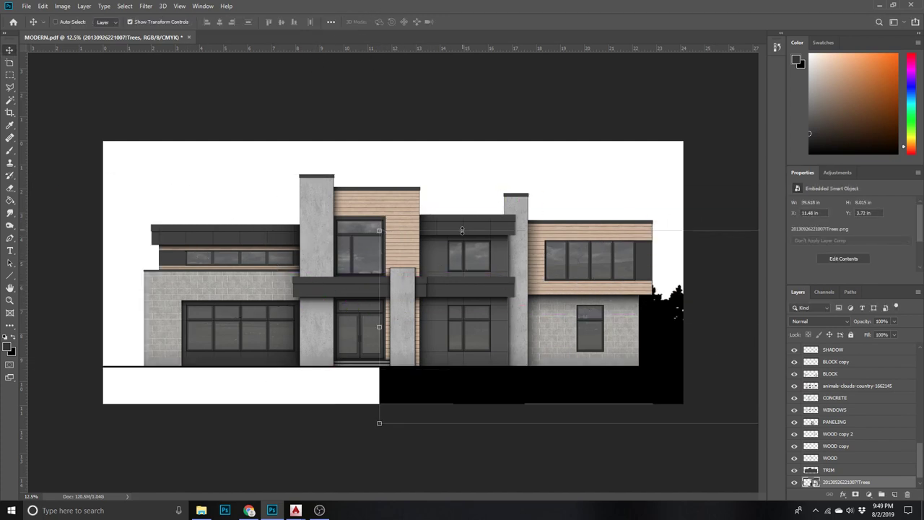
pyautogui.moveTo(460, 230)
pyautogui.mouseDown()
pyautogui.moveTo(432, 147)
pyautogui.moveTo(90, 105)
pyautogui.moveTo(93, 112)
pyautogui.mouseUp()
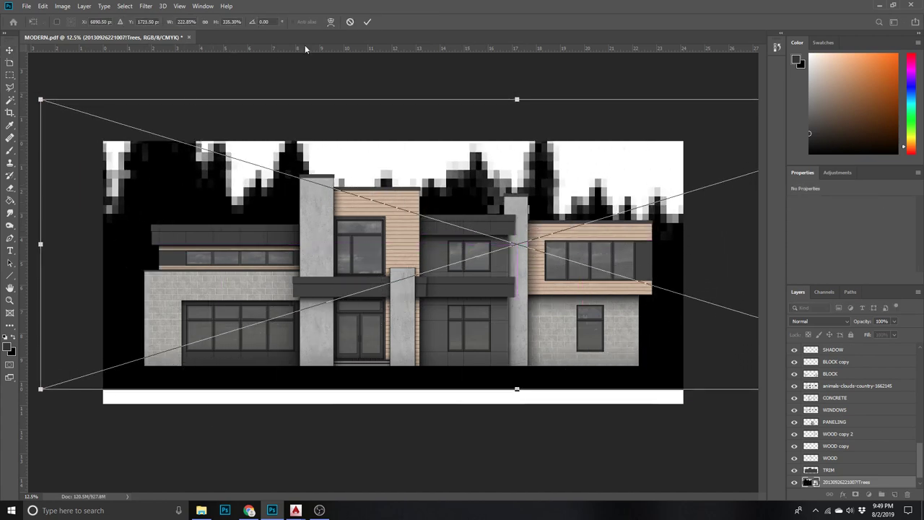
pyautogui.click(367, 22)
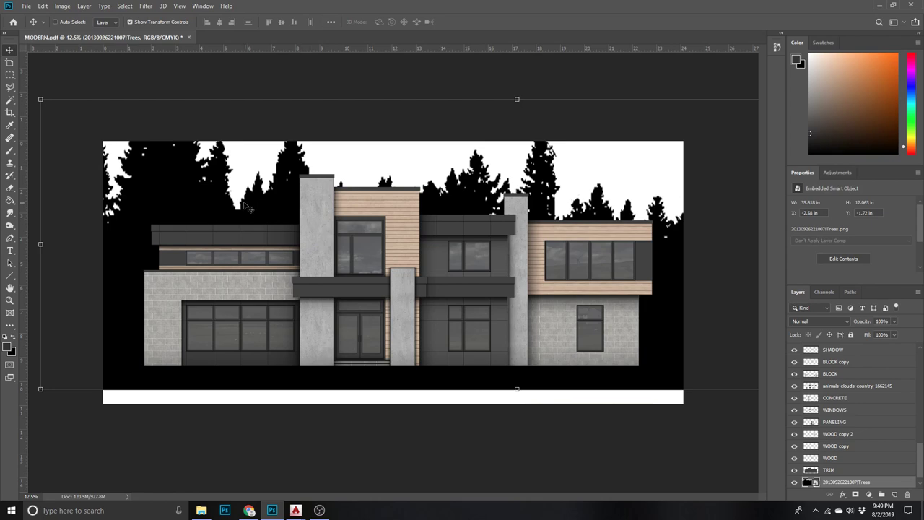
pyautogui.moveTo(254, 212); pyautogui.dragTo(376, 254)
pyautogui.moveTo(272, 172); pyautogui.dragTo(123, 231)
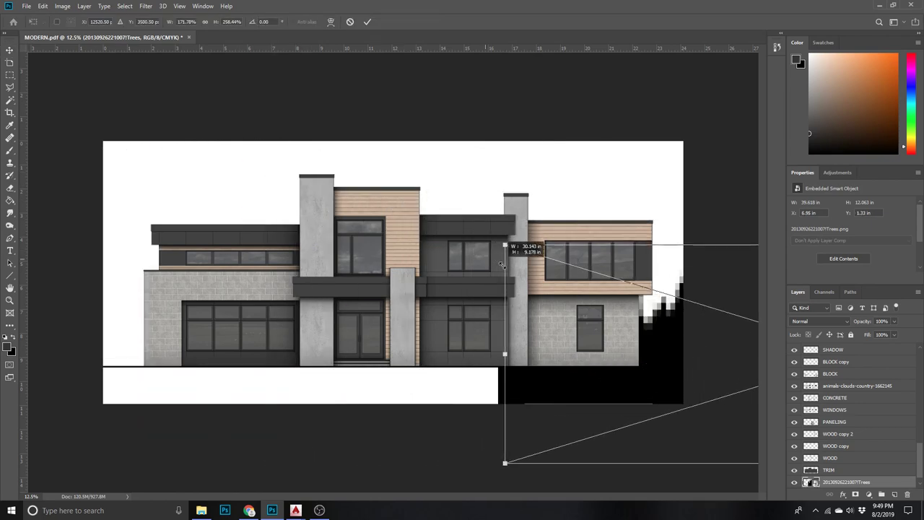
pyautogui.moveTo(123, 231); pyautogui.dragTo(121, 221)
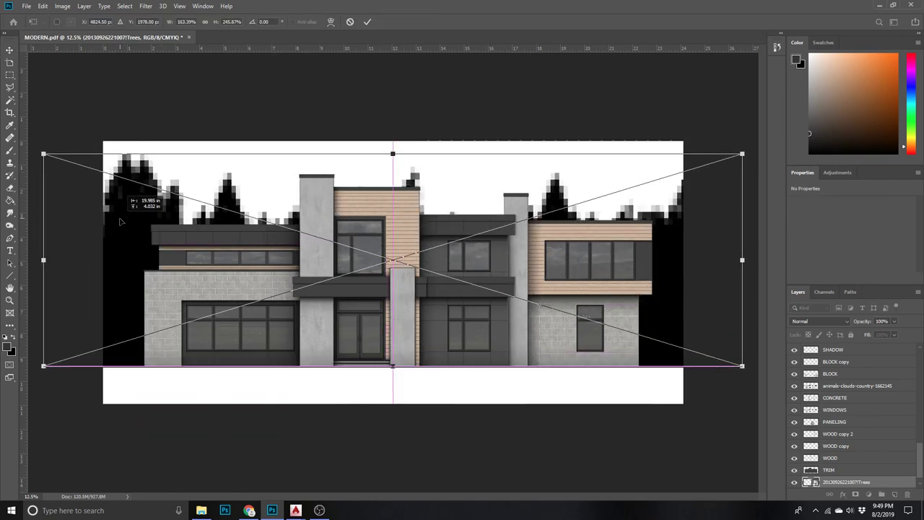
pyautogui.click(367, 21)
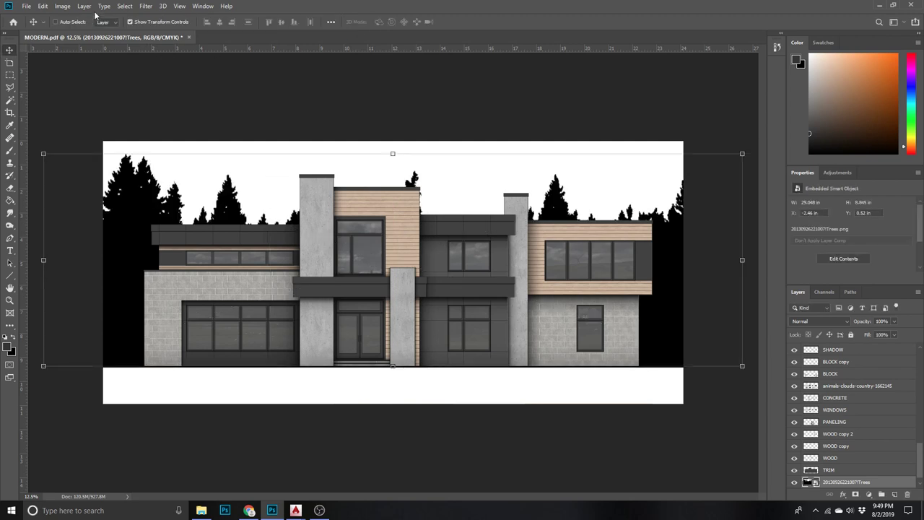
# - Lighten the trees to pale grey with Hue/Saturation Lightness +90
pyautogui.click(62, 6)
pyautogui.moveTo(77, 31)
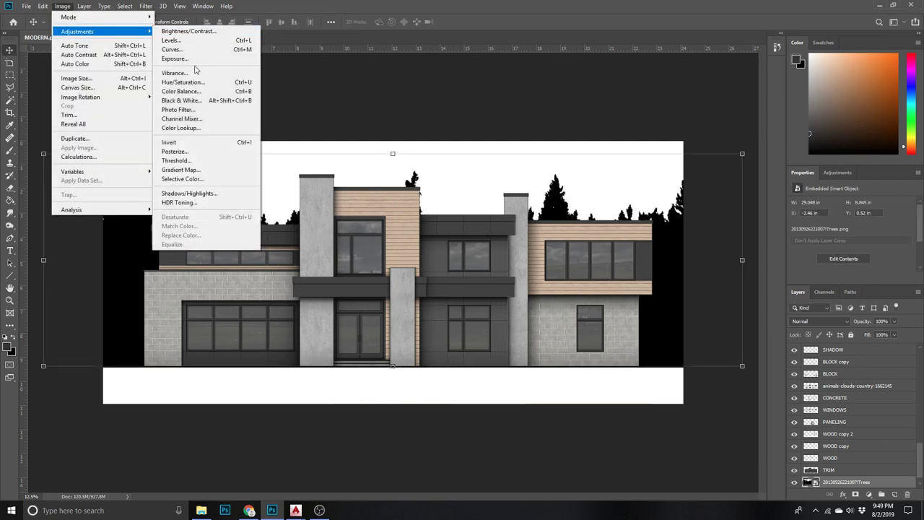
pyautogui.click(173, 82)
pyautogui.moveTo(436, 216); pyautogui.dragTo(477, 216)
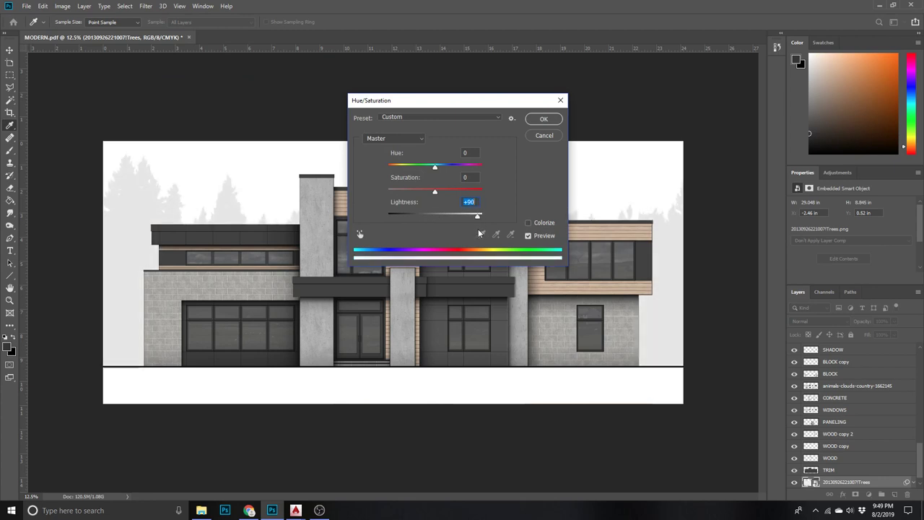
pyautogui.click(543, 120)
pyautogui.press('v')
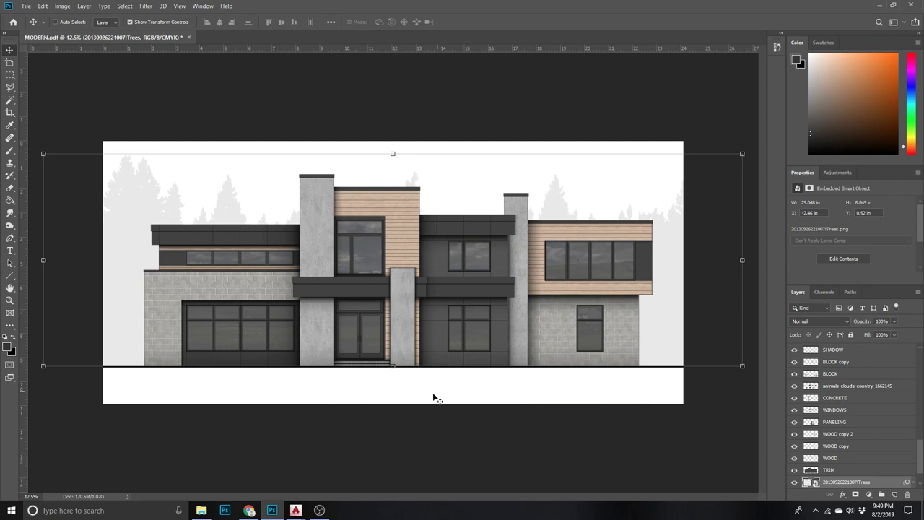
# - Fill the selected bottom strip with solid black on a new layer
pyautogui.press('m')
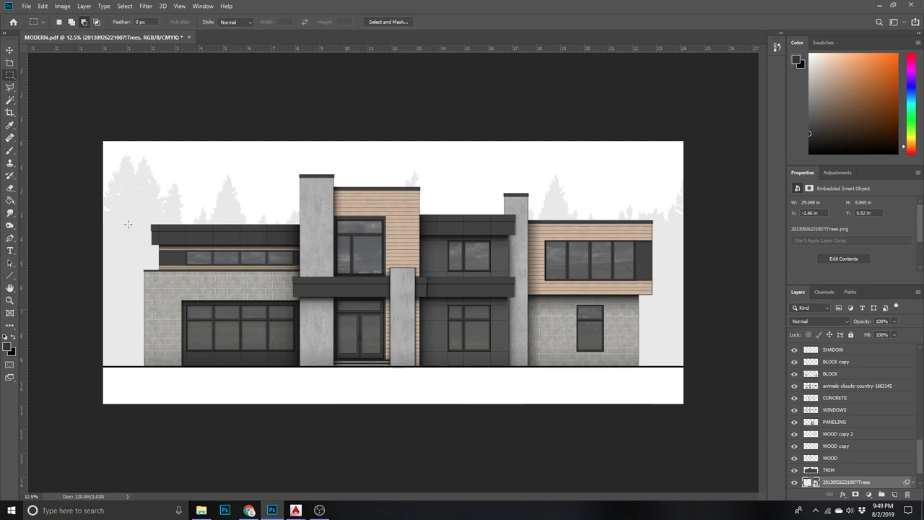
pyautogui.moveTo(104, 409); pyautogui.dragTo(747, 367)
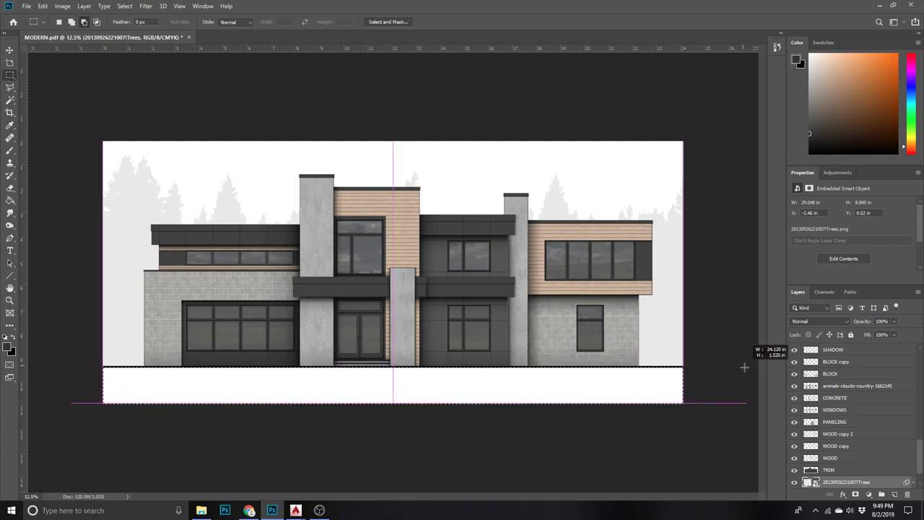
pyautogui.press('d')
pyautogui.press('g')
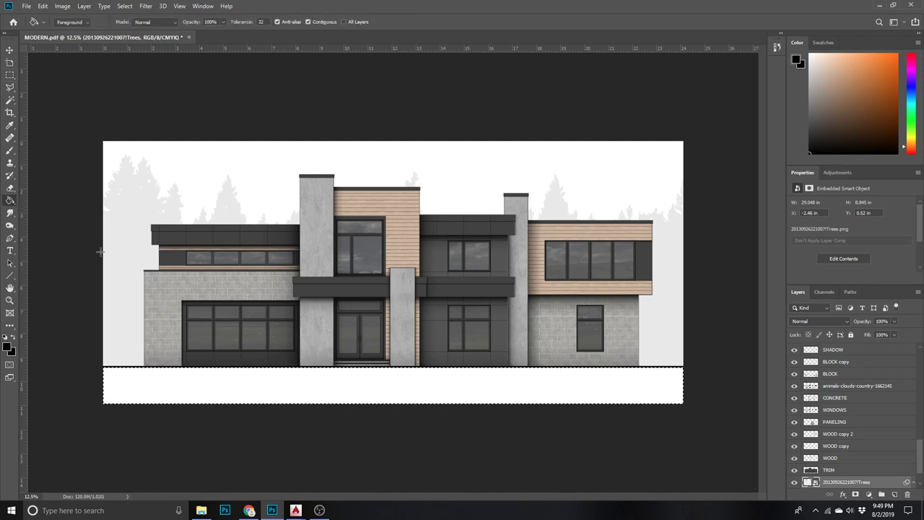
pyautogui.click(331, 386)
pyautogui.press('Escape')
pyautogui.click(895, 495)
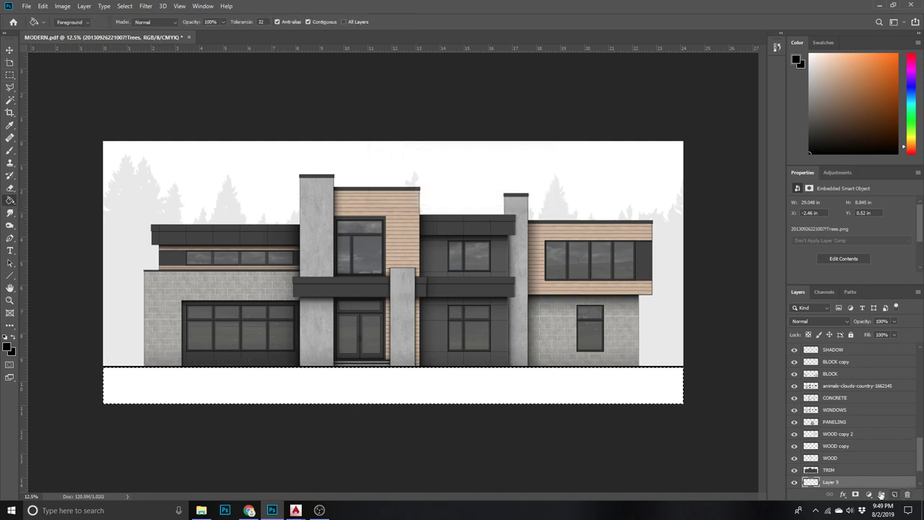
pyautogui.click(645, 384)
pyautogui.hotkey('ctrl', 'd')
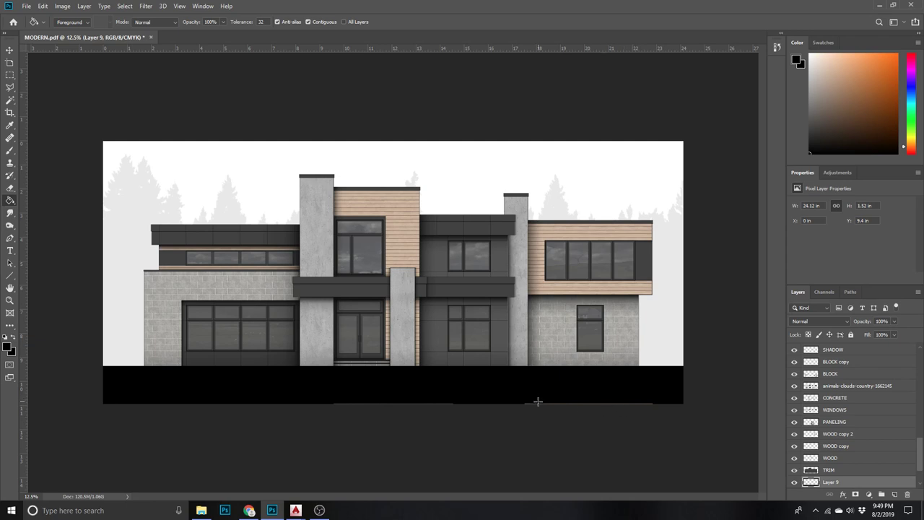
# - Crop the canvas to the drawing's edges and zoom in on the rendering
pyautogui.click(11, 112)
pyautogui.moveTo(394, 402); pyautogui.dragTo(394, 403)
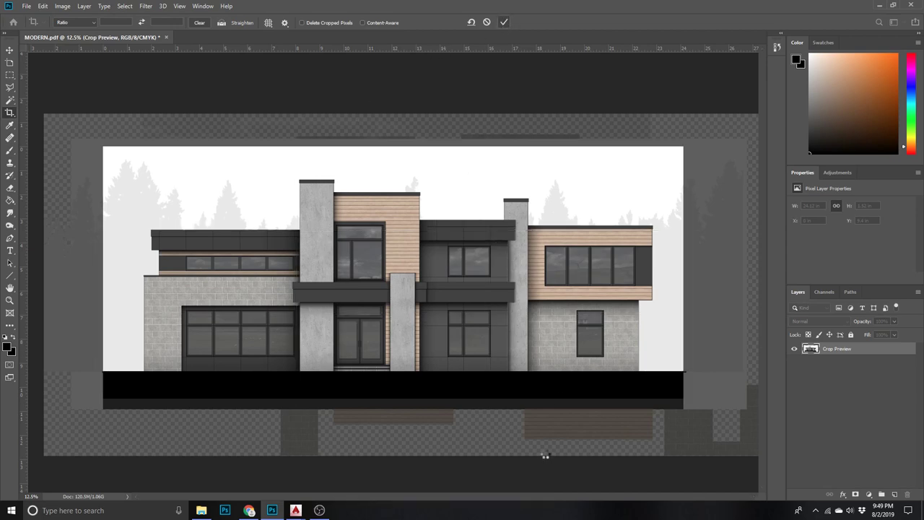
pyautogui.press('Return')
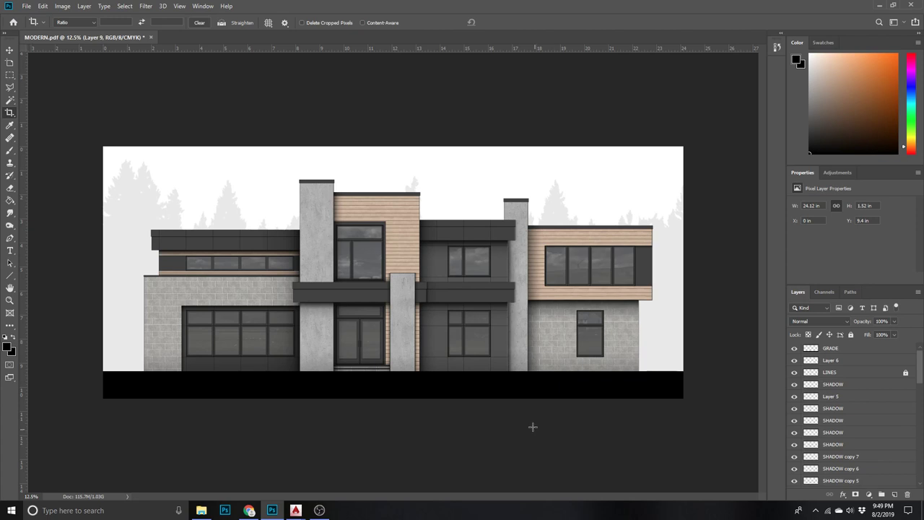
pyautogui.press('z')
pyautogui.click(327, 216)
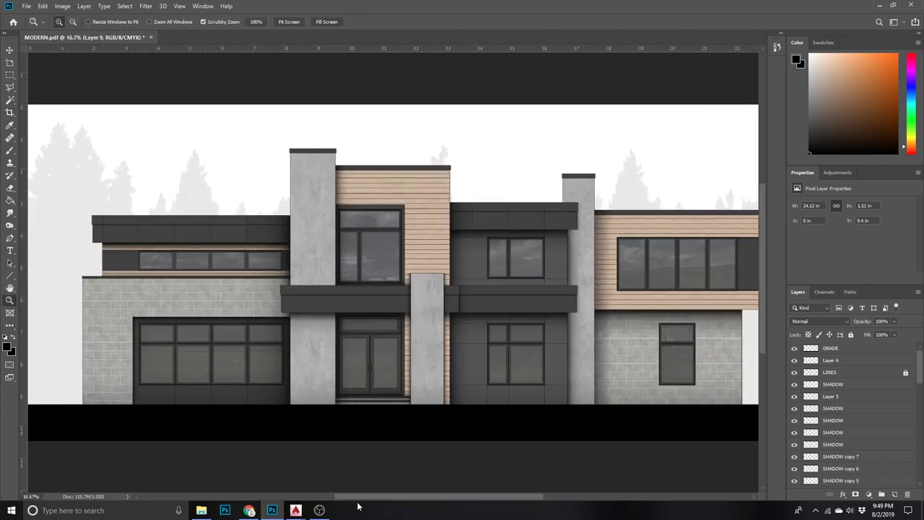
pyautogui.moveTo(357, 498); pyautogui.dragTo(367, 498)
pyautogui.click(9, 50)
pyautogui.rightClick(159, 367)
pyautogui.click(168, 379)
pyautogui.press('space')
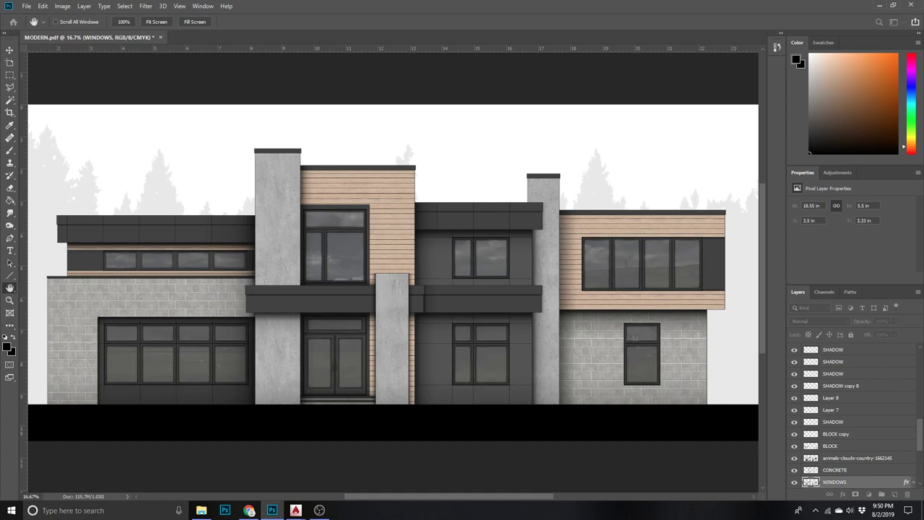
pyautogui.press('z')
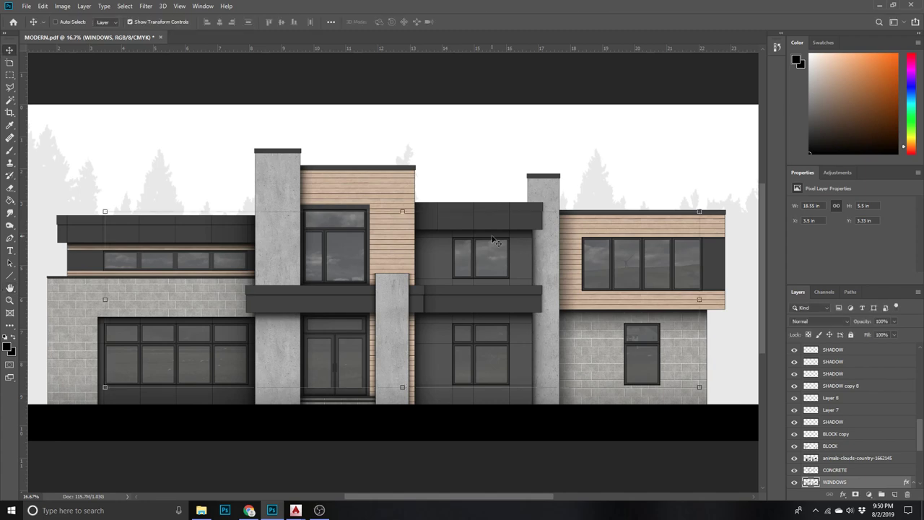
pyautogui.click(504, 282)
pyautogui.moveTo(504, 281); pyautogui.dragTo(568, 213)
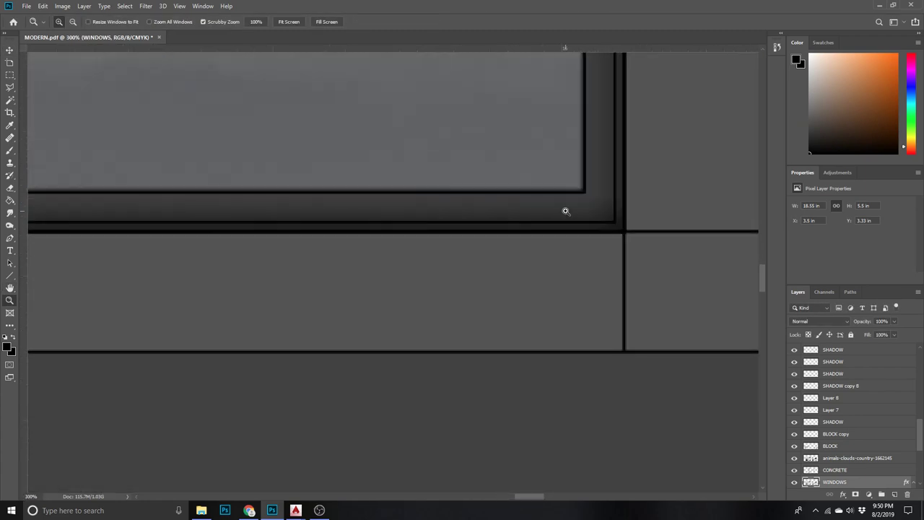
pyautogui.keyDown('alt'); pyautogui.moveTo(576, 188); pyautogui.dragTo(483, 326); pyautogui.keyUp('alt')
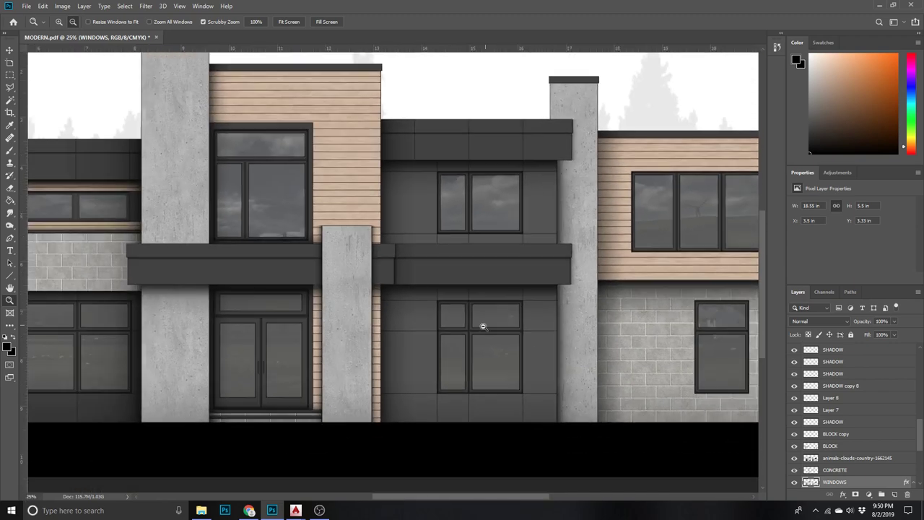
pyautogui.keyDown('alt'); pyautogui.click(484, 326); pyautogui.keyUp('alt')
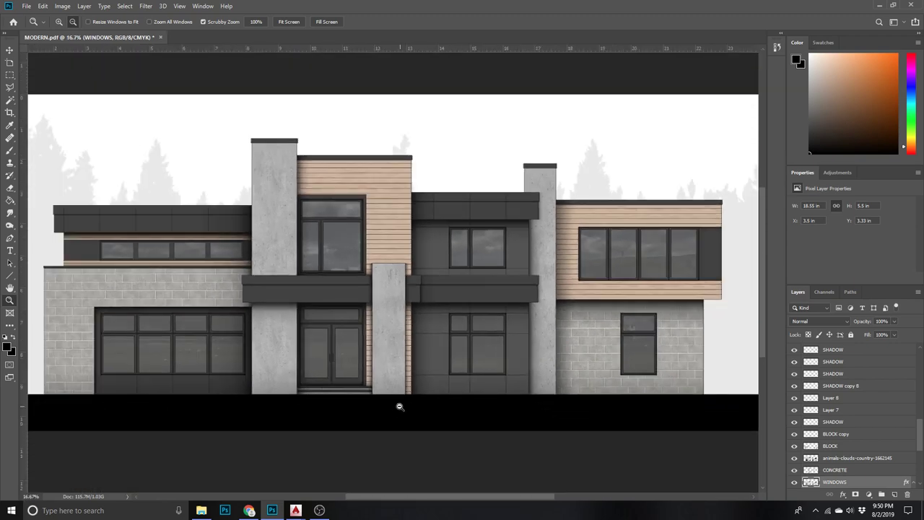
pyautogui.scroll(3, 403, 406)
pyautogui.keyDown('alt'); pyautogui.click(506, 378); pyautogui.keyUp('alt')
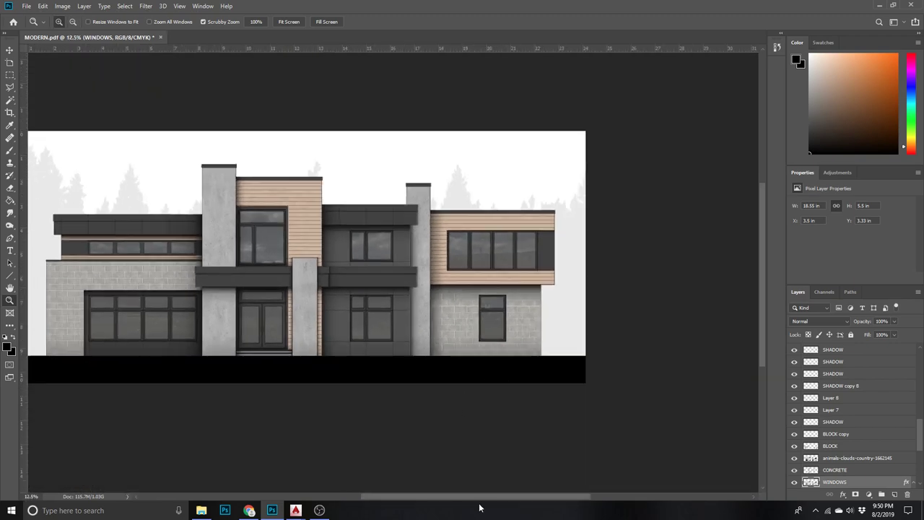
pyautogui.hscroll(-2, 405, 419)
pyautogui.scroll(2, 346, 337)
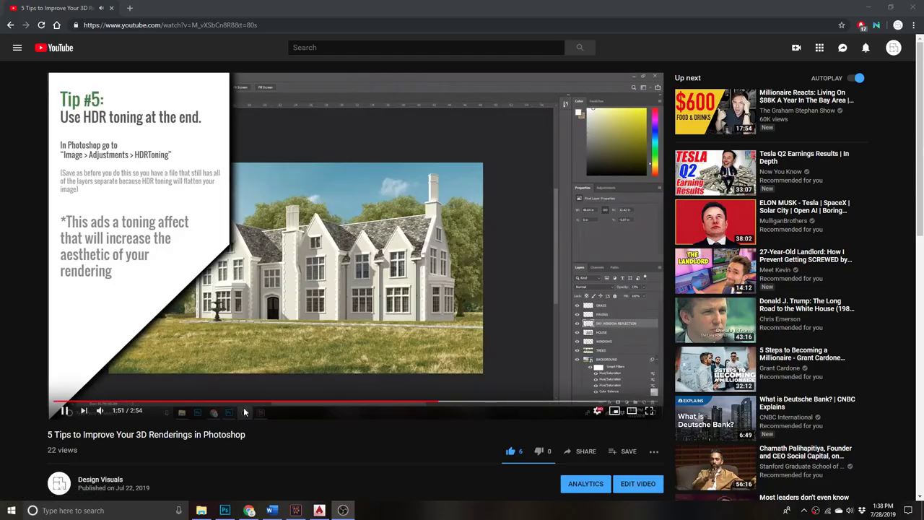
# - Follow the description's bit.ly Photoshop link and choose BUY NOW on the Photography plan
pyautogui.scroll(-1, 201, 426)
pyautogui.scroll(-2, 203, 431)
pyautogui.click(96, 347)
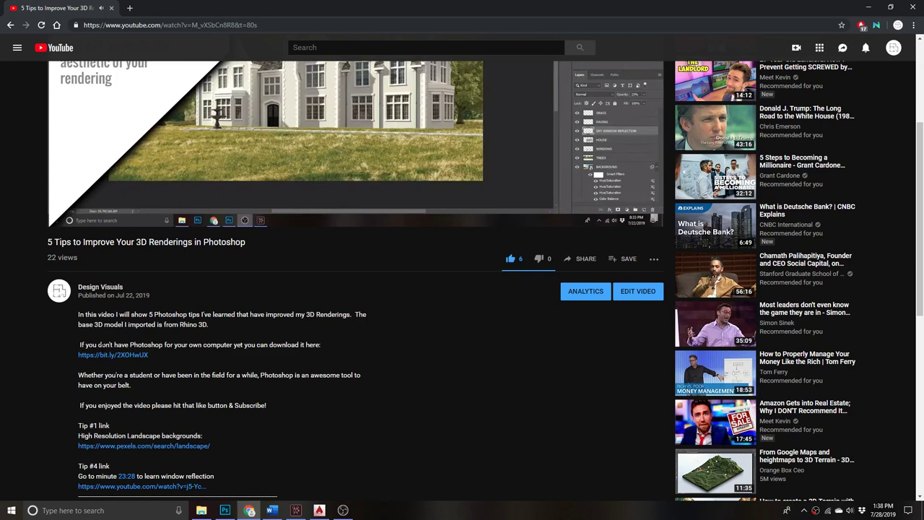
pyautogui.click(104, 355)
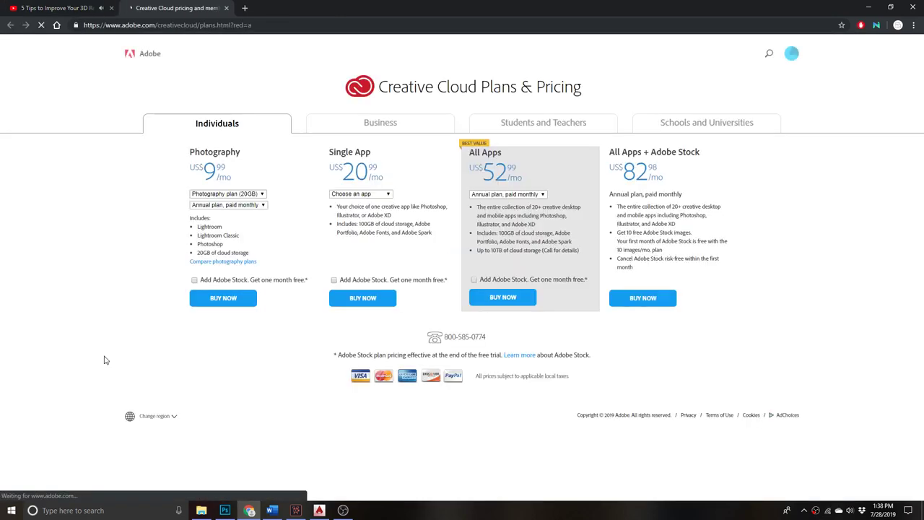
pyautogui.click(216, 302)
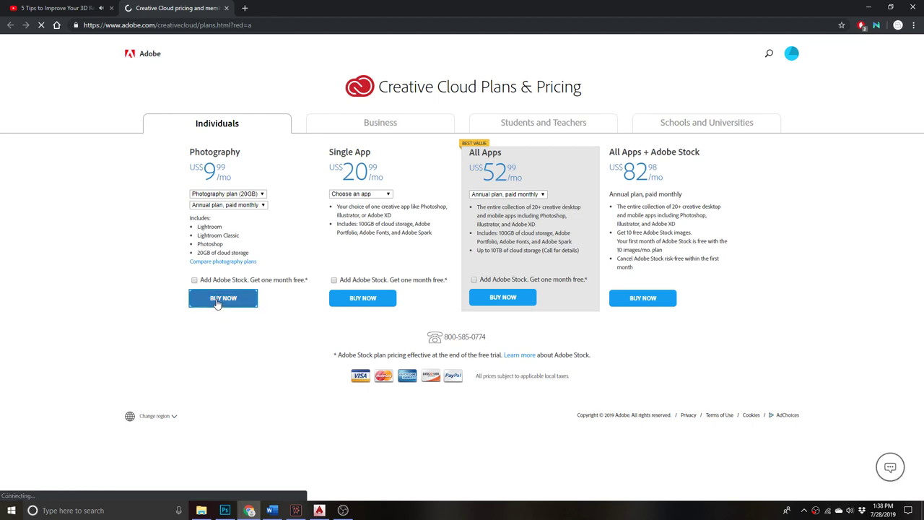